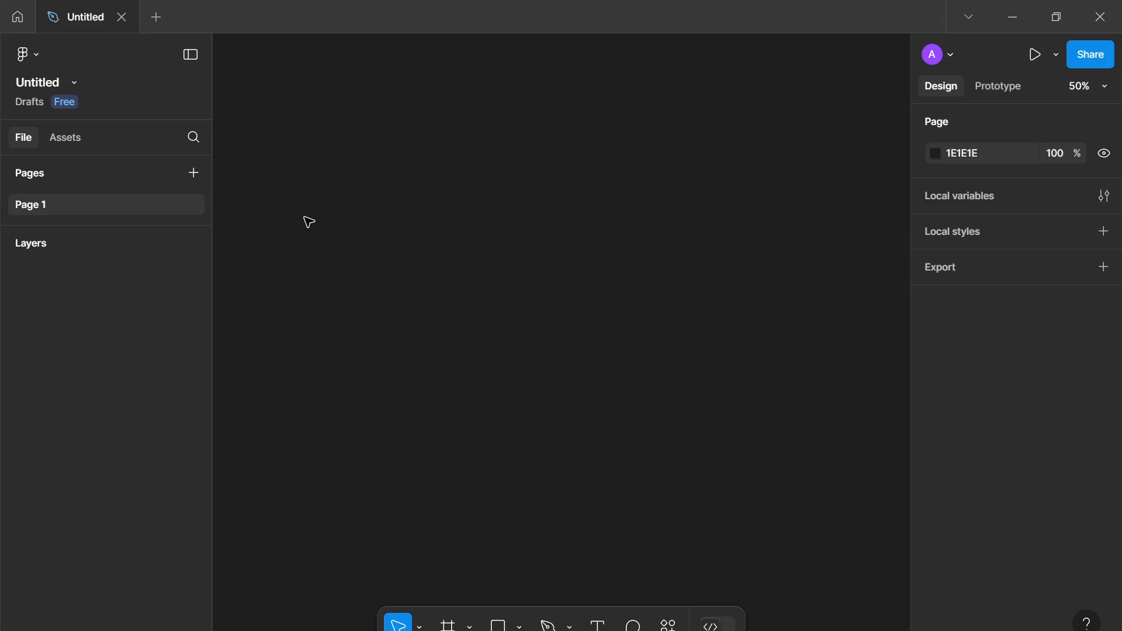
# Rename the file as "freelance agency landing page".
pyautogui.doubleClick(92, 22)
pyautogui.write('freelance a')
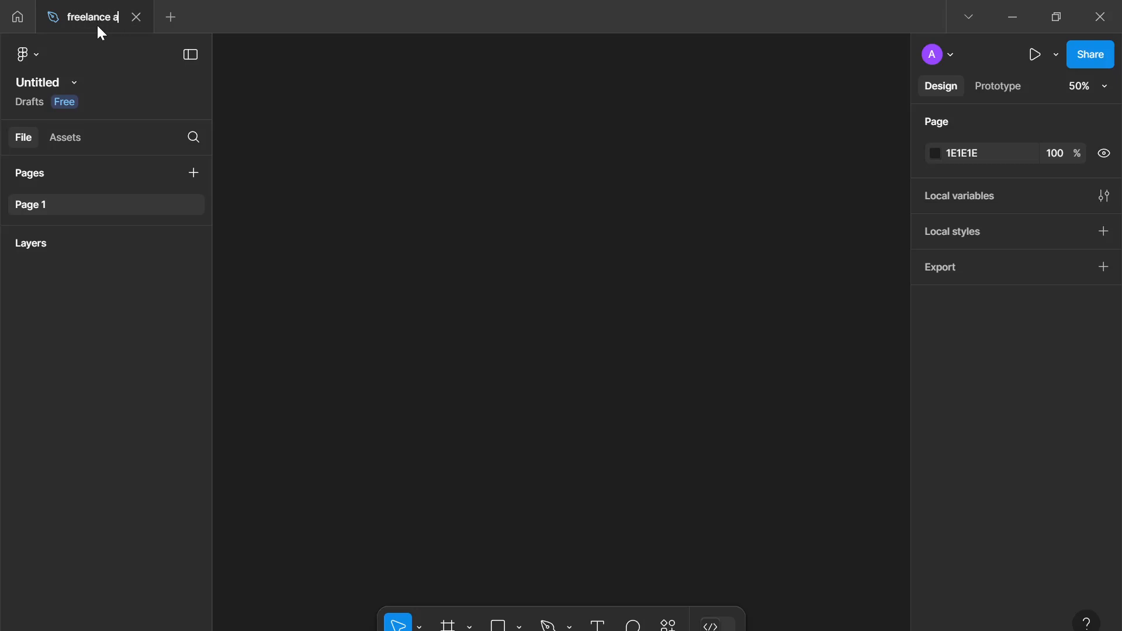
pyautogui.write('gebct')
pyautogui.press('BackSpace')
pyautogui.press('BackSpace')
pyautogui.press('BackSpace')
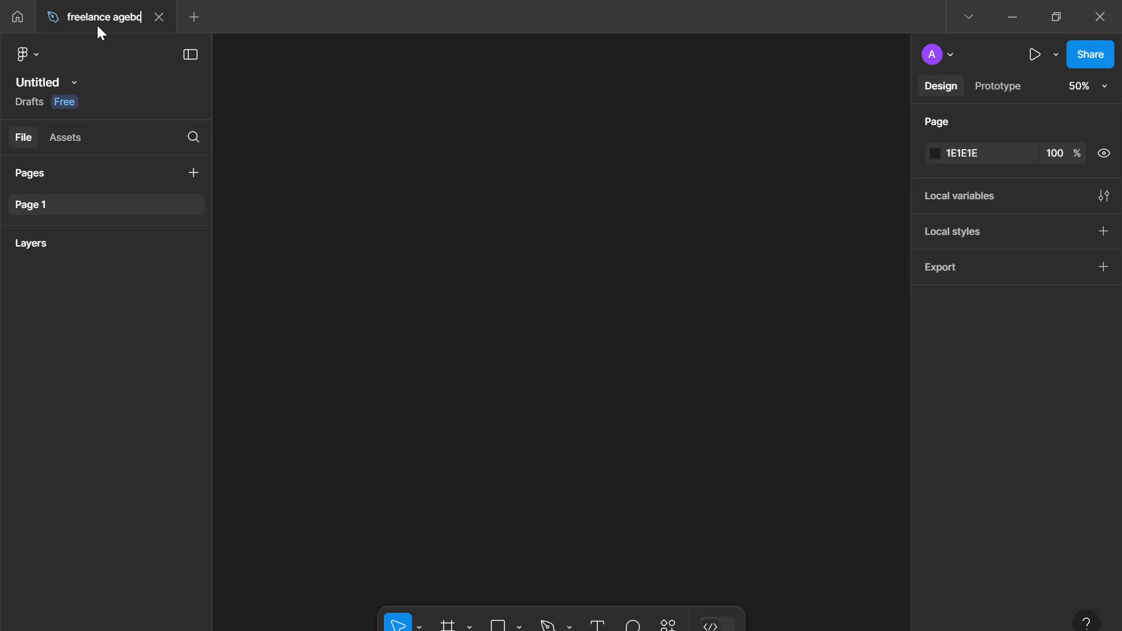
pyautogui.write('ncy')
pyautogui.press('Return')
pyautogui.write('landing page')
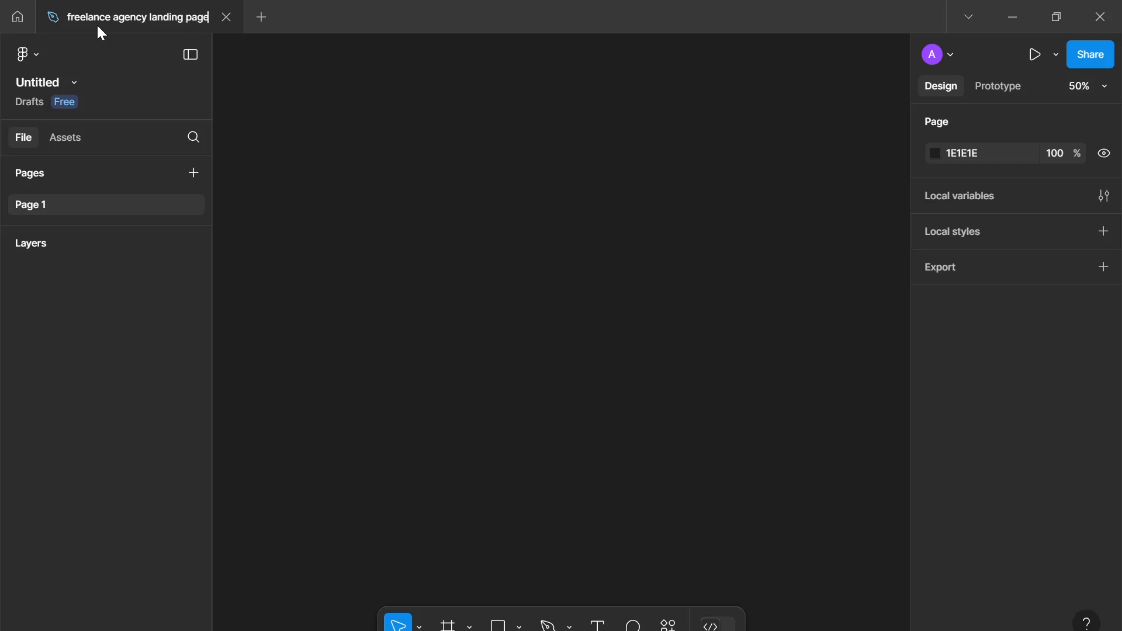
pyautogui.press('Return')
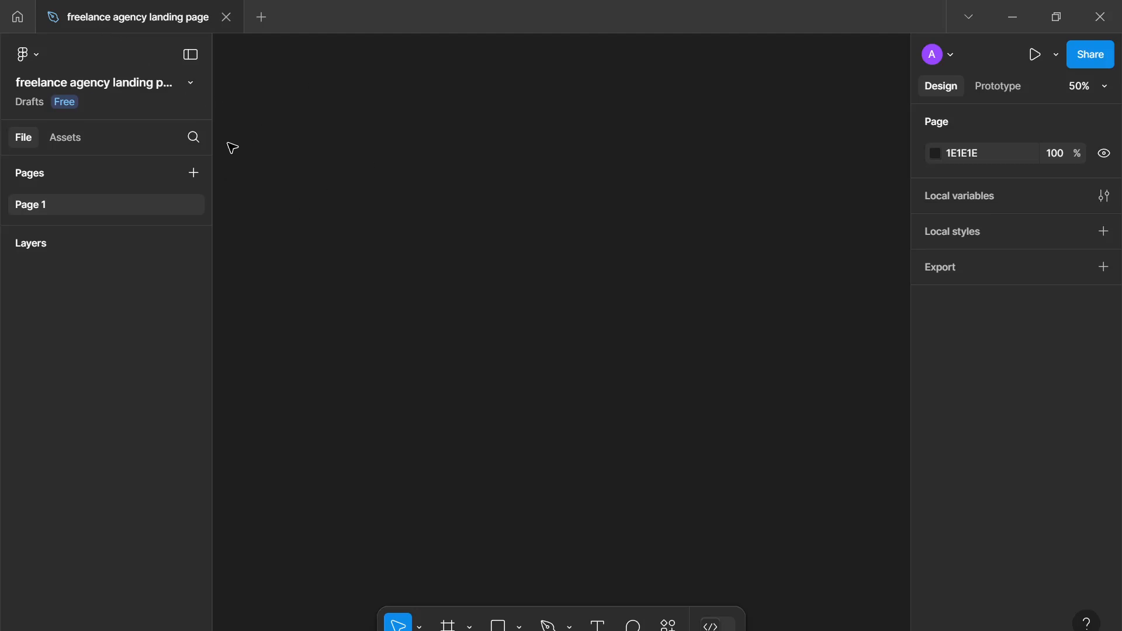
# Rename Page 1 as "design".
pyautogui.doubleClick(61, 205)
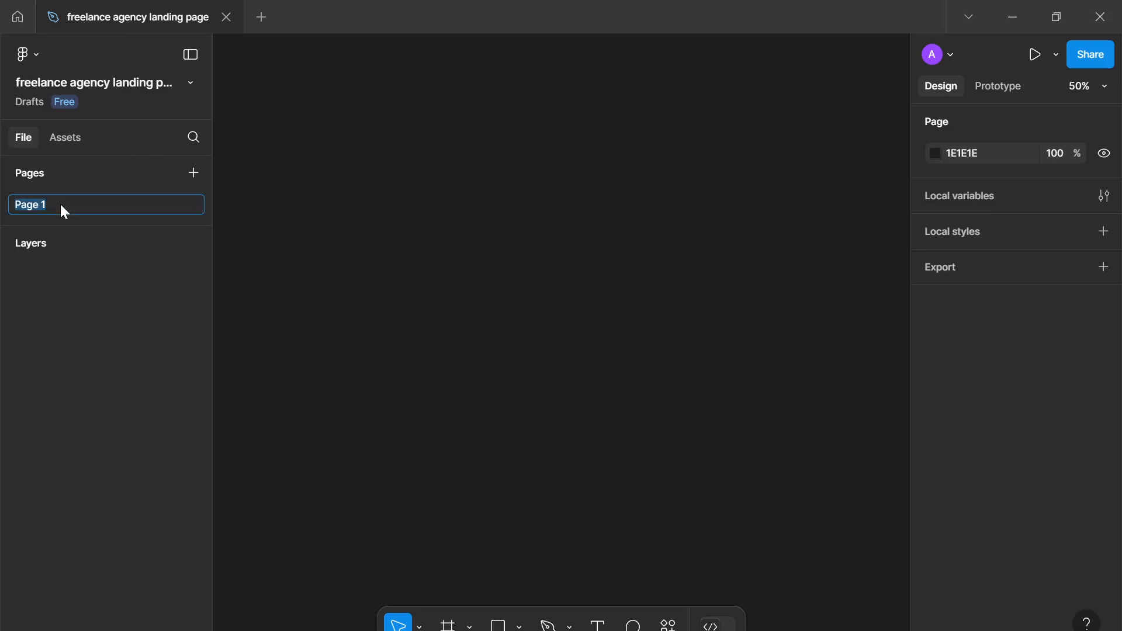
pyautogui.write('design')
pyautogui.press('Return')
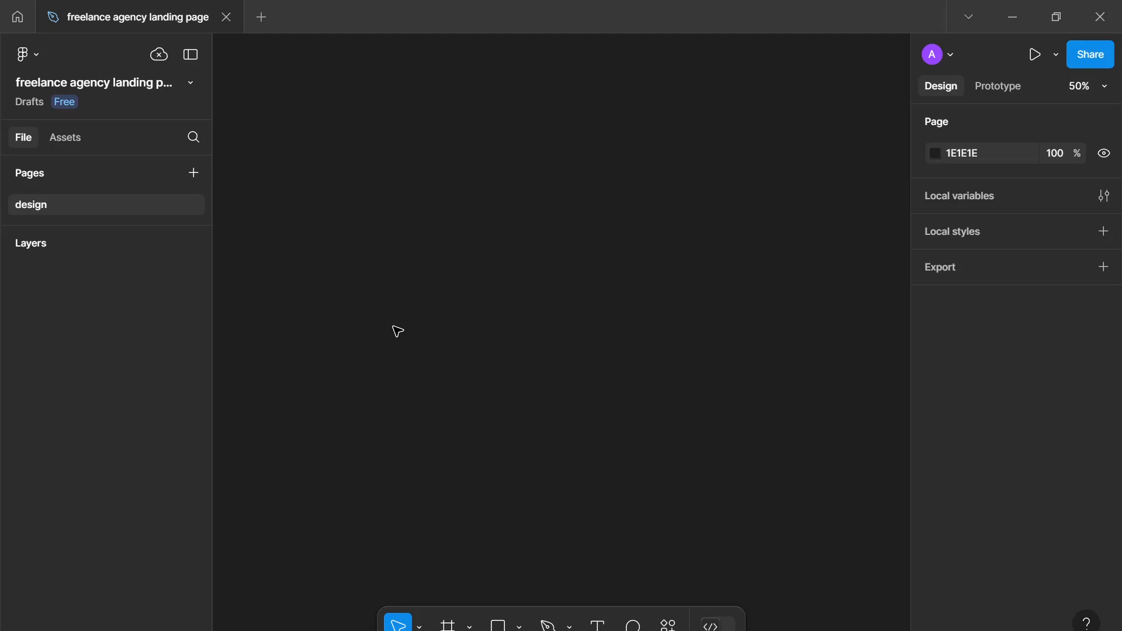
# Create a frame on the canvas from the Desktop preset, 1440 × 1024.
pyautogui.press('f')
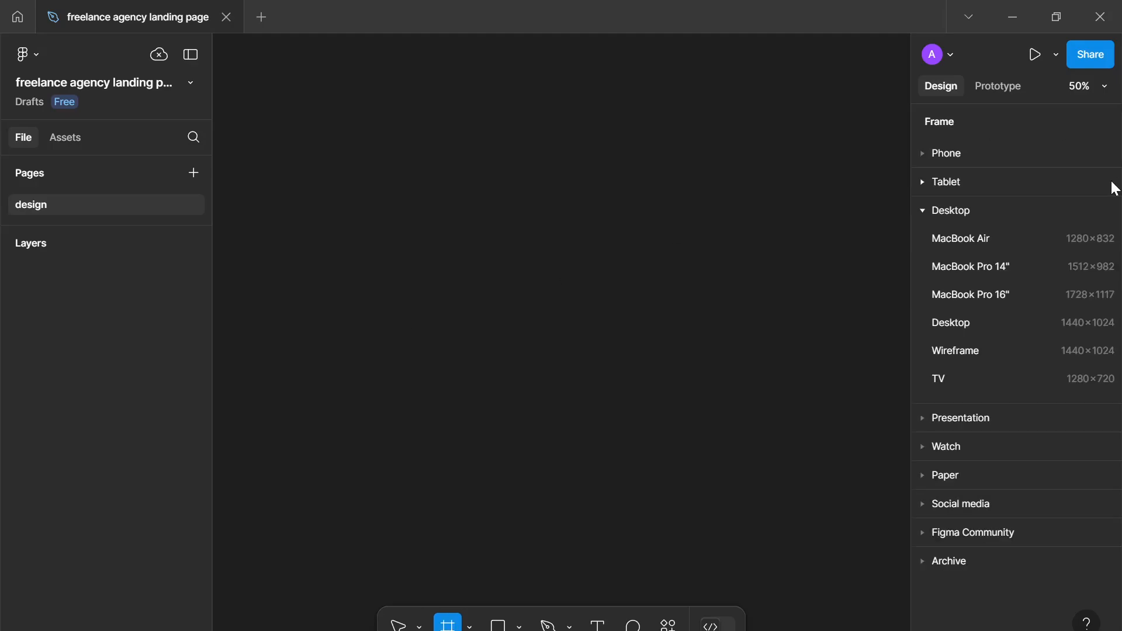
pyautogui.click(963, 320)
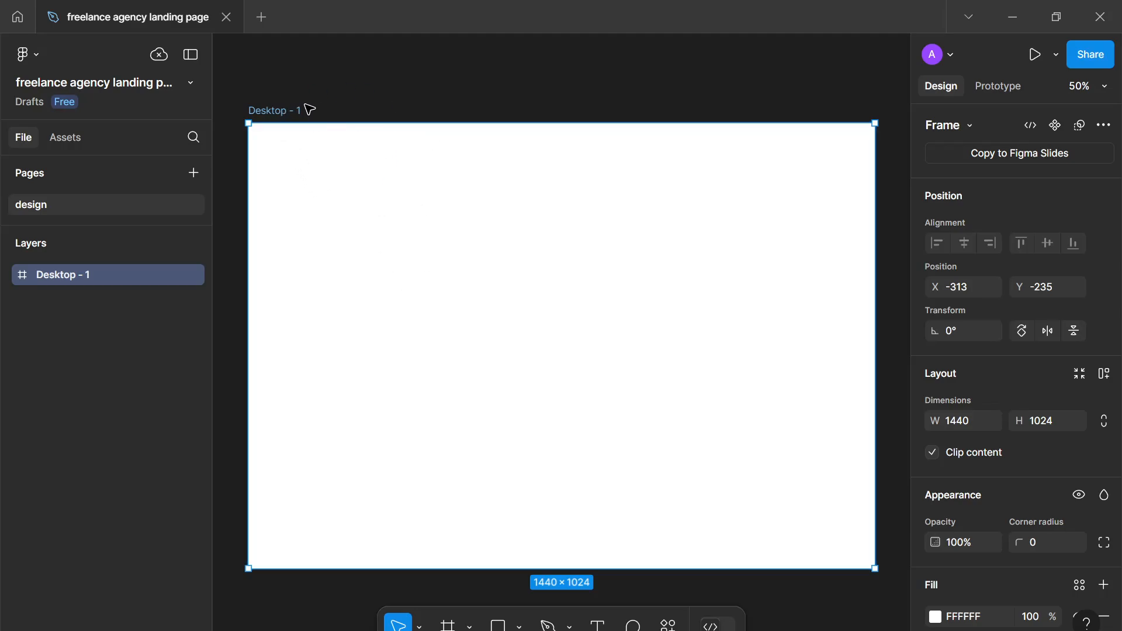
pyautogui.hscroll(1, 310, 108)
pyautogui.scroll(-2, 343, 152)
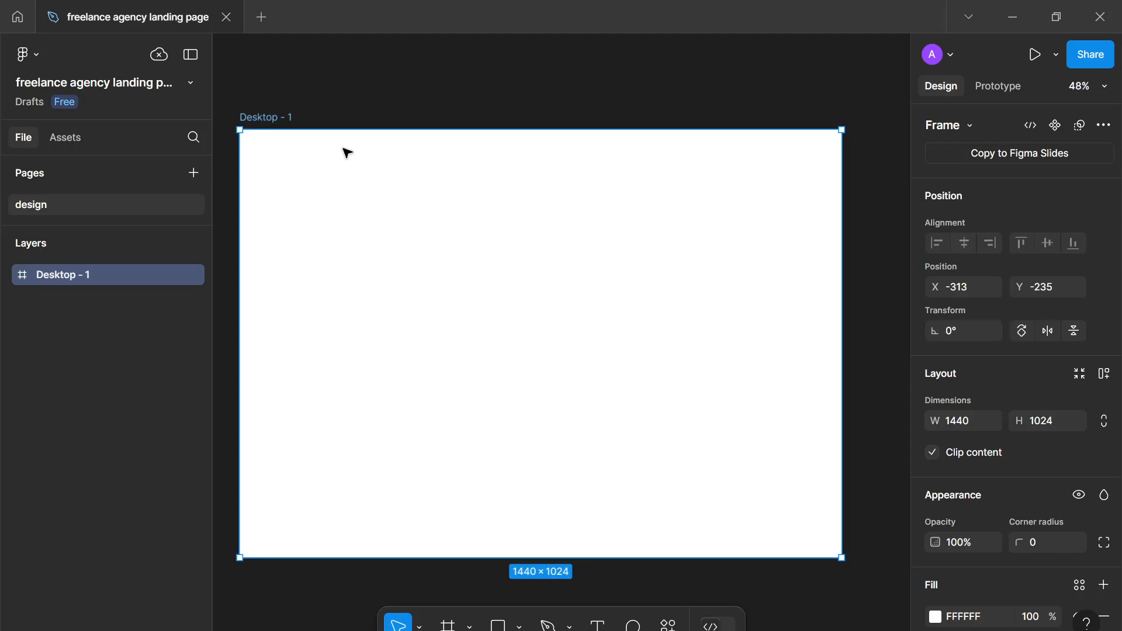
pyautogui.scroll(-1, 377, 136)
pyautogui.scroll(1, 383, 153)
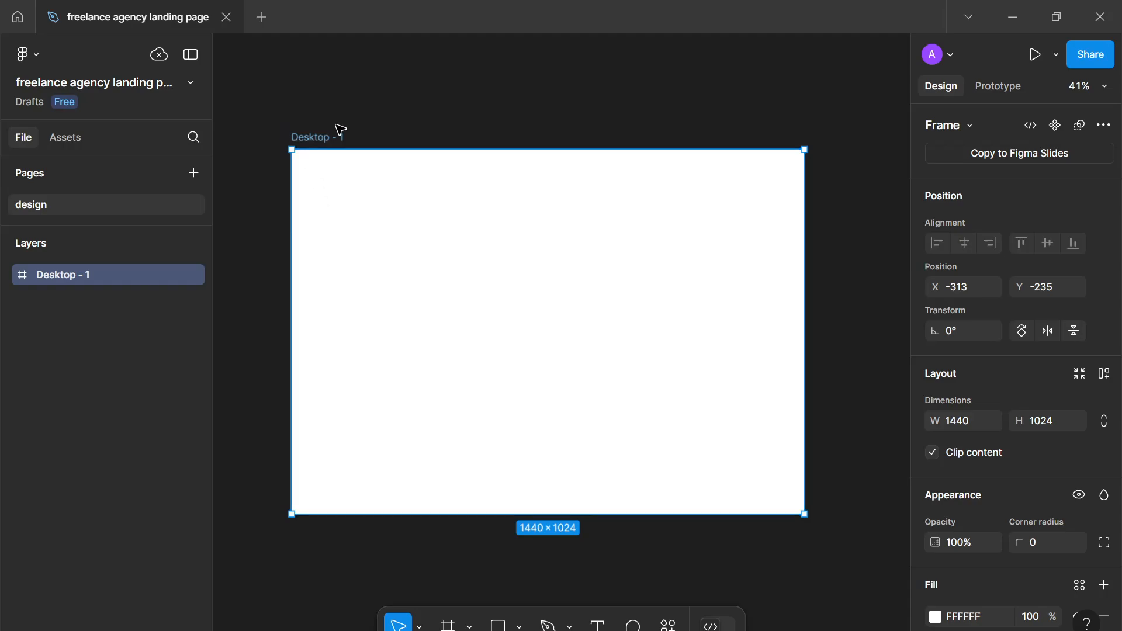
pyautogui.moveTo(886, 242); pyautogui.dragTo(707, 267)
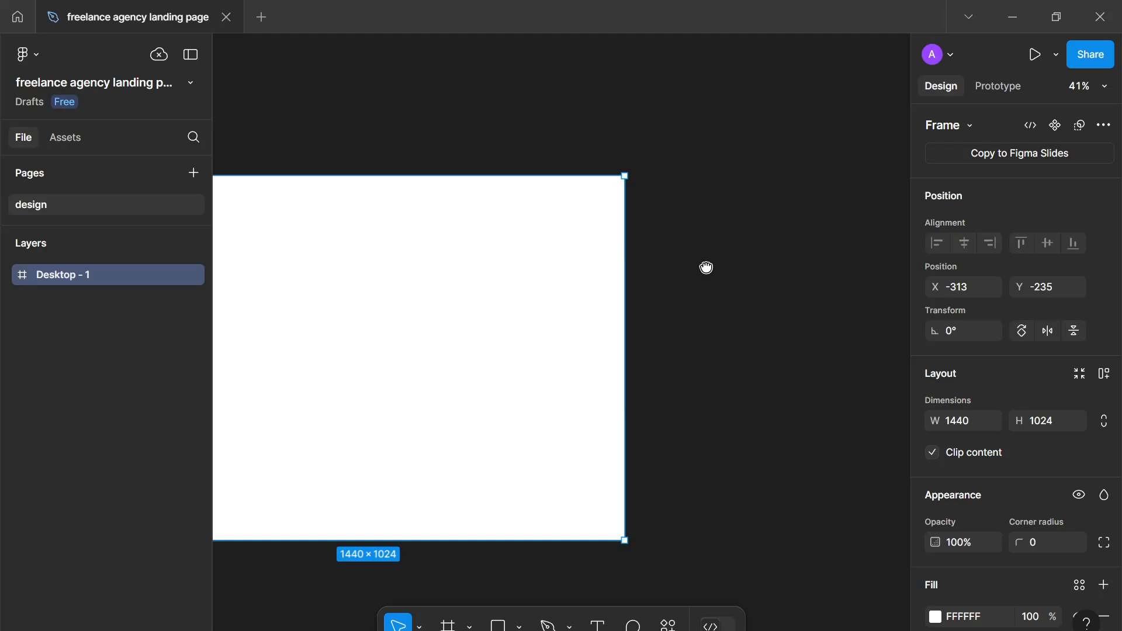
pyautogui.click(834, 379)
pyautogui.moveTo(529, 142); pyautogui.dragTo(676, 106)
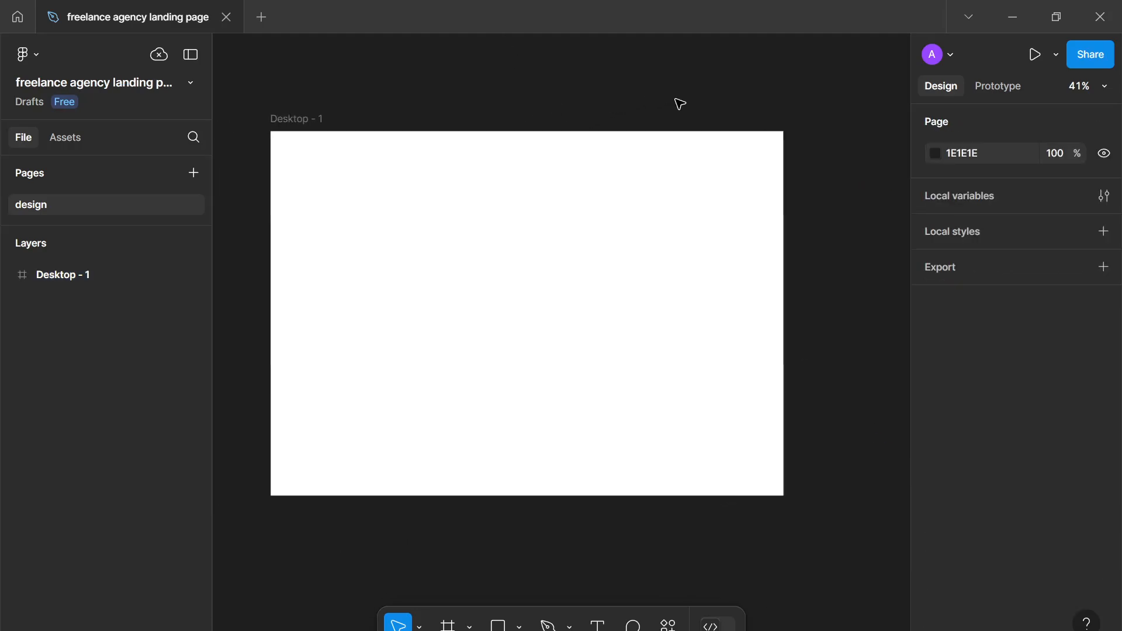
# Enter "landing-page--desktop" as the new name of the desktop frame.
pyautogui.doubleClick(303, 118)
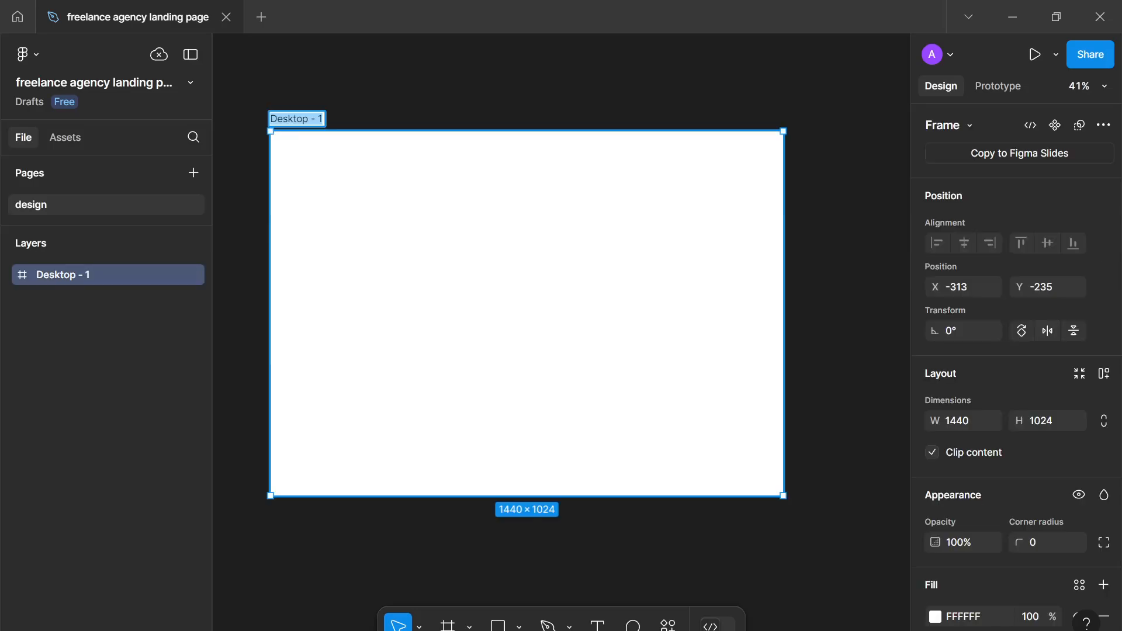
pyautogui.write('landing')
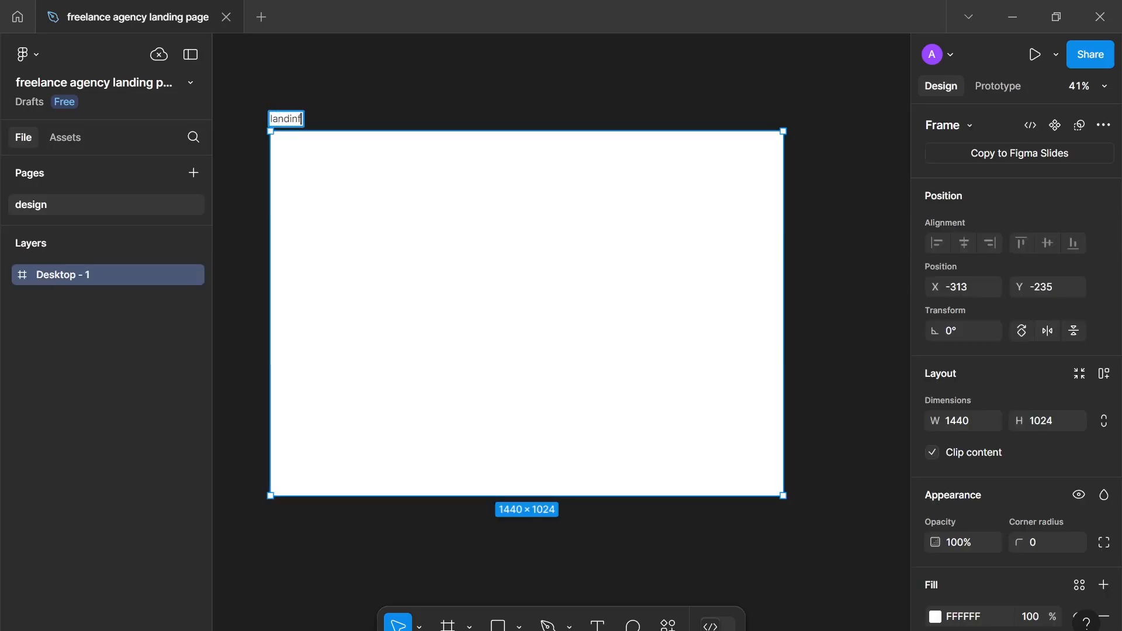
pyautogui.write('-pafge')
pyautogui.press('BackSpace')
pyautogui.press('BackSpace')
pyautogui.press('BackSpace')
pyautogui.write('ge-')
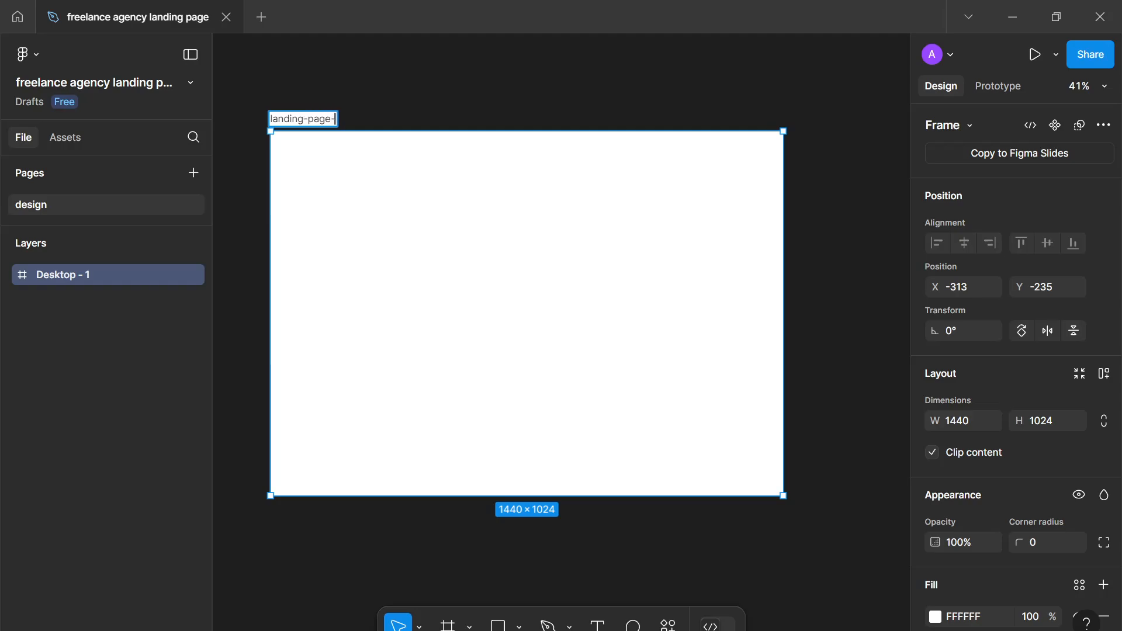
pyautogui.write('-desktop')
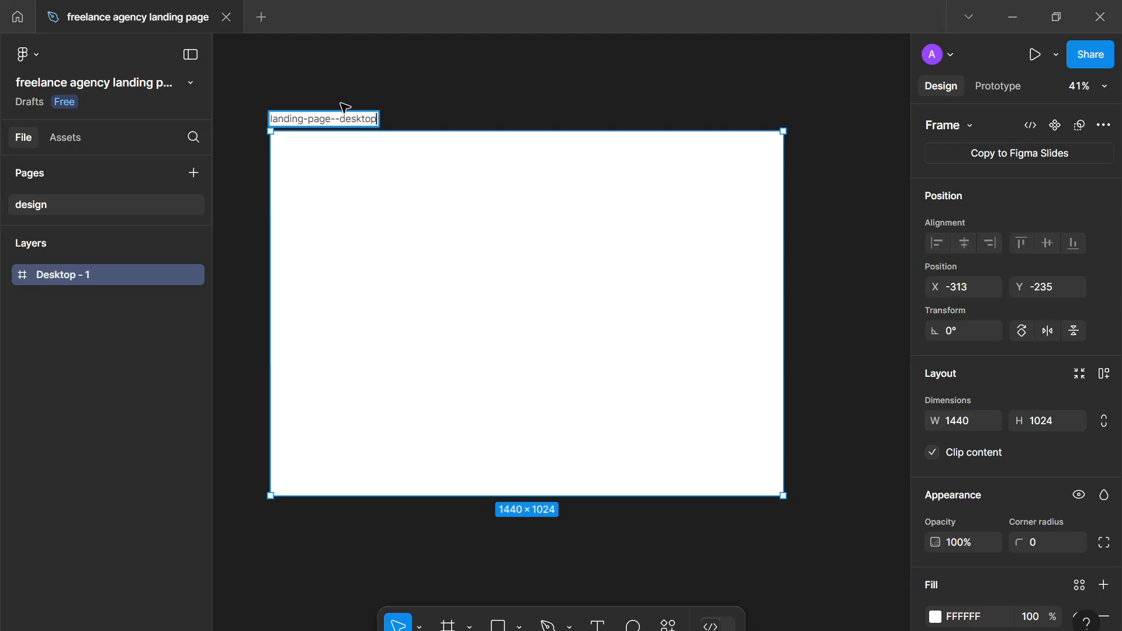
pyautogui.press('Left')
pyautogui.press('Left')
pyautogui.press('Left')
pyautogui.press('Left')
pyautogui.press('Left')
pyautogui.press('Left')
pyautogui.press('Left')
pyautogui.hotkey('shift', 'Left')
pyautogui.hotkey('shift', 'Left')
pyautogui.press('Left')
pyautogui.hotkey('shift', 'Home')
pyautogui.hotkey('shift', 'Left')
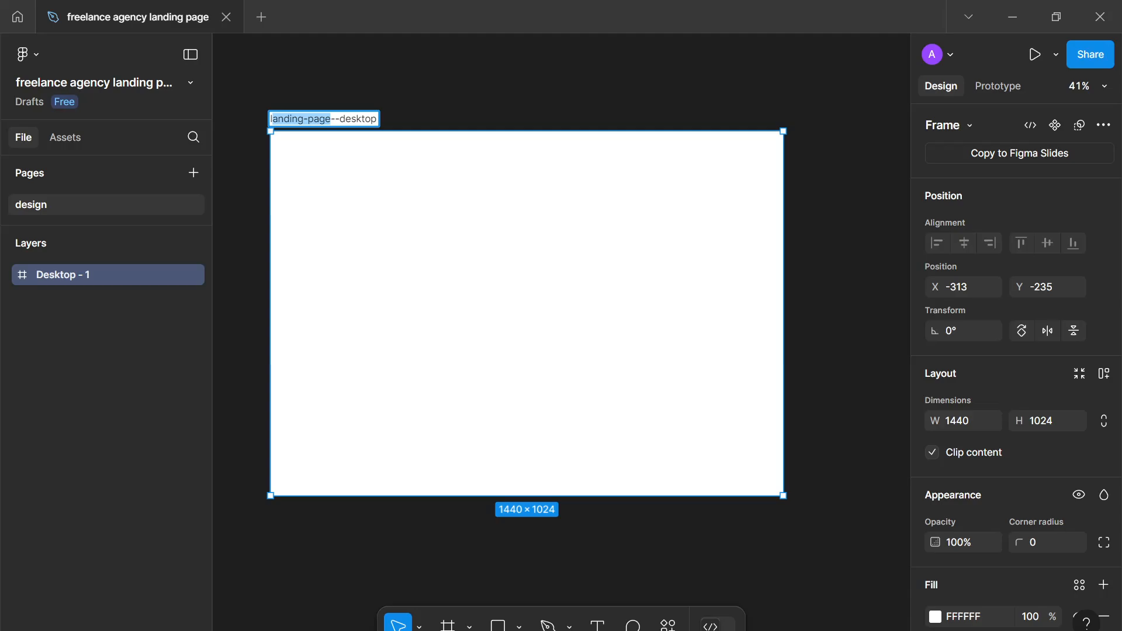
pyautogui.press('Right')
pyautogui.press('Right')
pyautogui.press('Right')
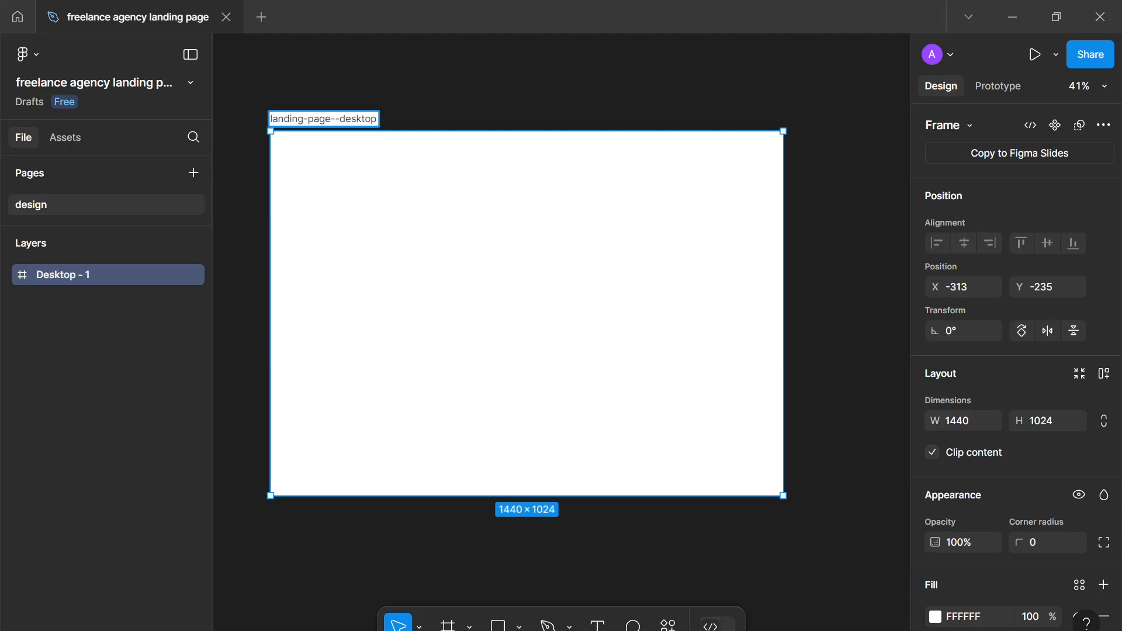
pyautogui.hotkey('shift', 'Right')
pyautogui.hotkey('shift', 'Right')
pyautogui.hotkey('shift', 'Right')
pyautogui.hotkey('shift', 'Right')
pyautogui.hotkey('shift', 'Right')
pyautogui.hotkey('shift', 'Right')
pyautogui.hotkey('shift', 'Right')
pyautogui.press('Left')
pyautogui.press('Left')
pyautogui.press('Left')
pyautogui.hotkey('shift', 'Right')
pyautogui.hotkey('shift', 'Right')
pyautogui.hotkey('shift', 'Right')
pyautogui.hotkey('shift', 'Right')
pyautogui.hotkey('shift', 'Right')
pyautogui.hotkey('shift', 'Right')
pyautogui.hotkey('shift', 'Right')
pyautogui.press('Right')
pyautogui.press('Left')
pyautogui.press('Left')
pyautogui.press('Left')
pyautogui.press('Left')
pyautogui.press('Left')
pyautogui.press('Left')
pyautogui.hotkey('shift', 'Right')
pyautogui.press('Right')
pyautogui.hotkey('shift', 'End')
# Apply the new frame name and clear the selection.
pyautogui.click(543, 125)
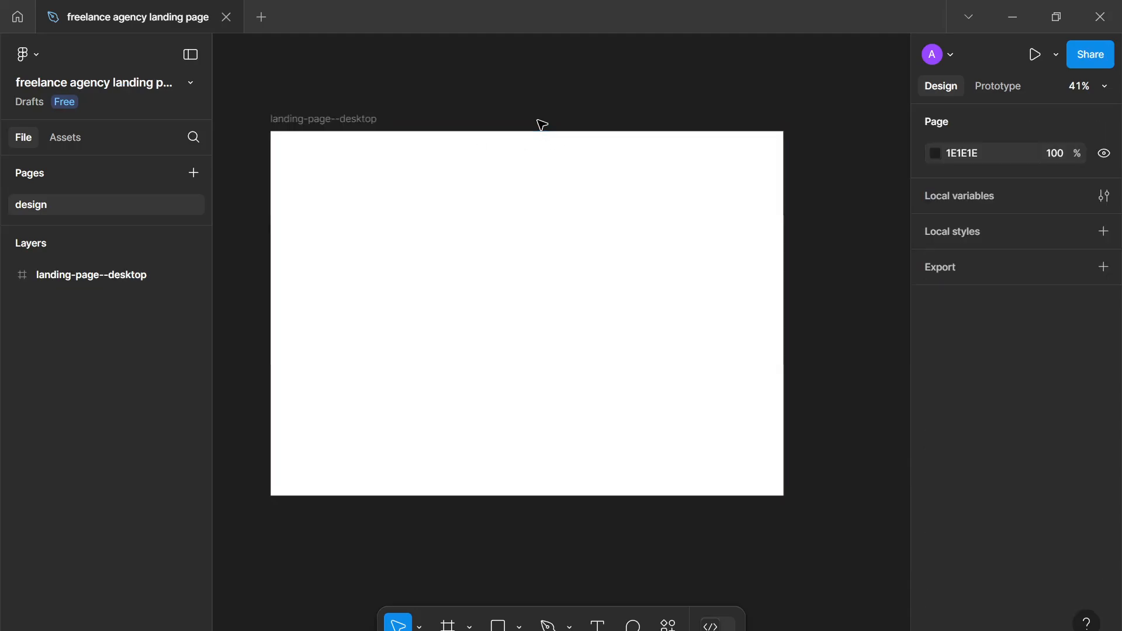
pyautogui.moveTo(329, 225); pyautogui.dragTo(336, 253)
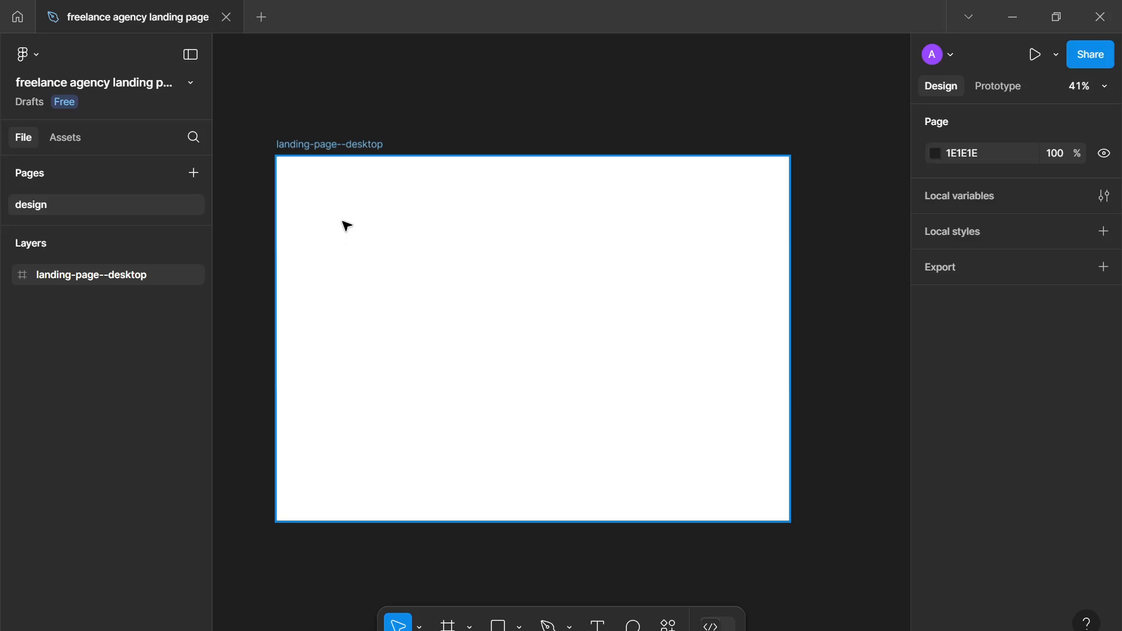
pyautogui.scroll(5, 346, 227)
pyautogui.moveTo(346, 212)
pyautogui.mouseDown()
pyautogui.moveTo(326, 231)
pyautogui.moveTo(323, 214)
pyautogui.mouseUp()
pyautogui.scroll(-2, 324, 214)
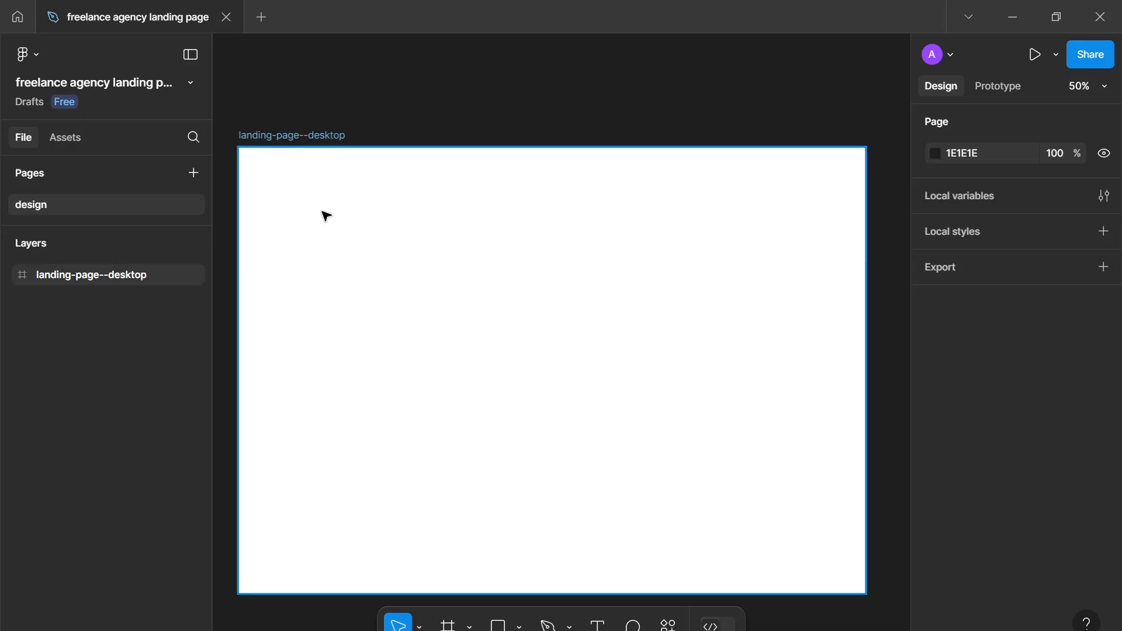
# Draw a header rectangle about 1314 × 119 across the frame's upper part and a content rectangle about 1247 × 609 below it.
pyautogui.moveTo(261, 159)
pyautogui.mouseDown()
pyautogui.moveTo(406, 200)
pyautogui.moveTo(236, 124)
pyautogui.moveTo(1013, 247)
pyautogui.moveTo(641, 191)
pyautogui.moveTo(672, 201)
pyautogui.mouseUp()
pyautogui.press('r')
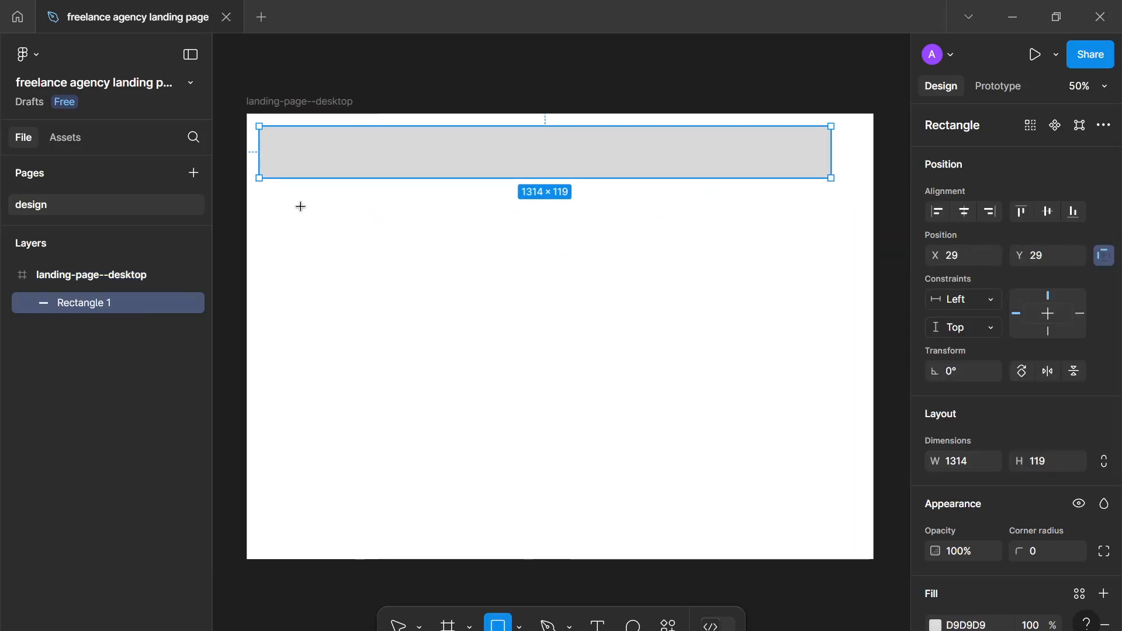
pyautogui.moveTo(274, 198); pyautogui.dragTo(817, 463)
# Draw three small rectangles in a row beneath the large content block, the last one about 280 × 117.
pyautogui.press('r')
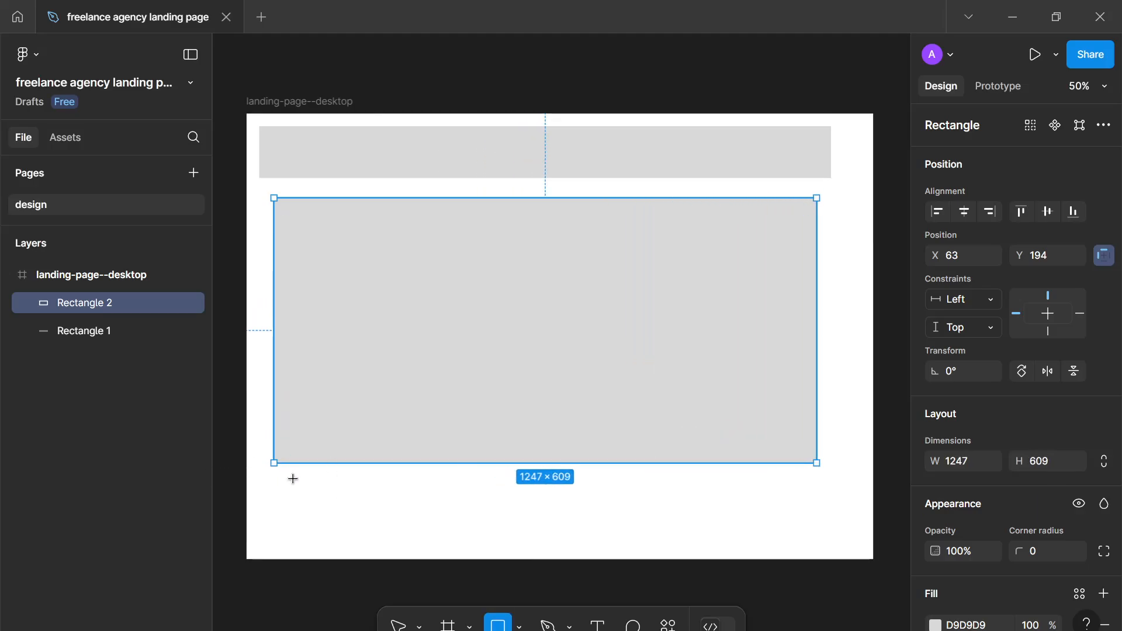
pyautogui.moveTo(293, 479); pyautogui.dragTo(411, 539)
pyautogui.press('r')
pyautogui.moveTo(438, 486); pyautogui.dragTo(596, 527)
pyautogui.press('r')
pyautogui.moveTo(626, 489); pyautogui.dragTo(748, 541)
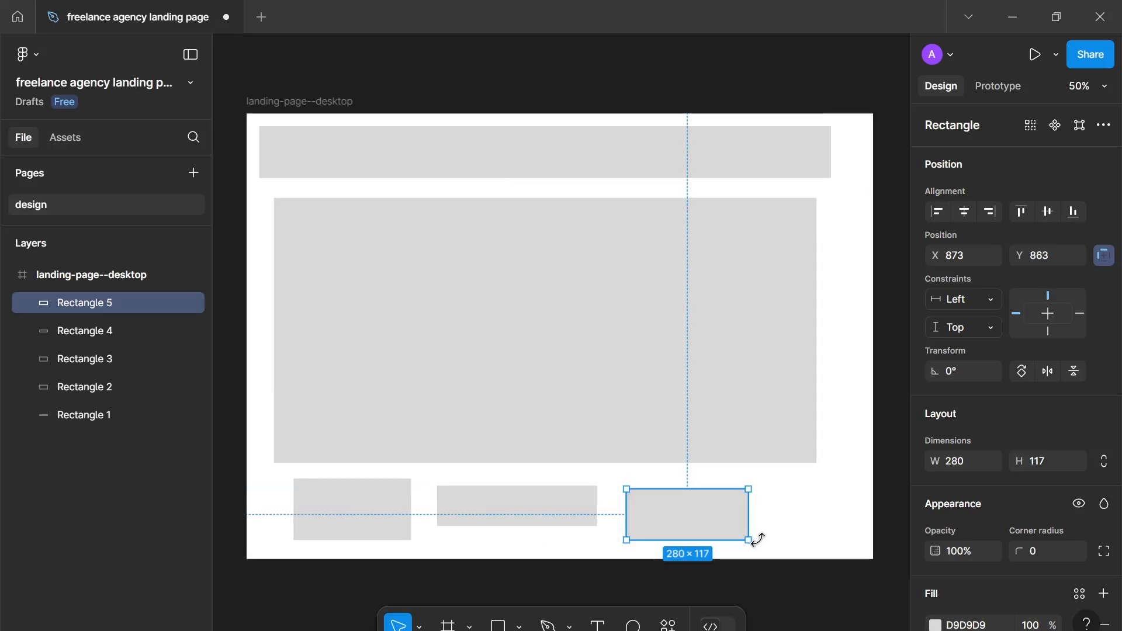
# Delete all five placeholder rectangles from the landing-page--desktop frame.
pyautogui.keyDown('shift'); pyautogui.click(496, 492); pyautogui.keyUp('shift')
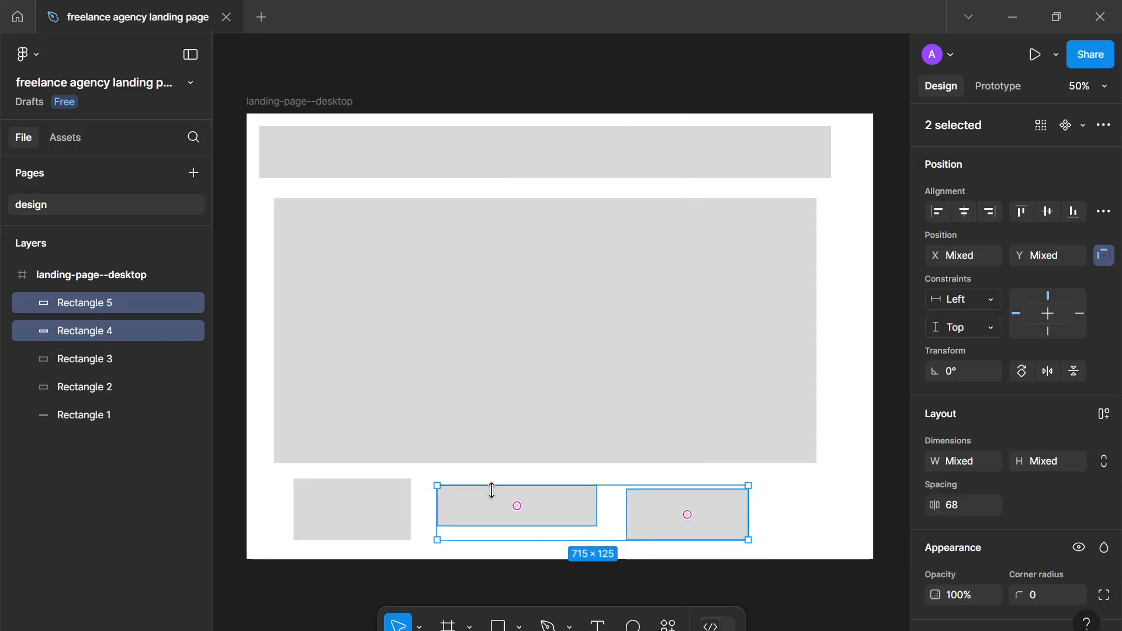
pyautogui.keyDown('shift'); pyautogui.click(358, 493); pyautogui.keyUp('shift')
pyautogui.keyDown('shift'); pyautogui.click(434, 245); pyautogui.keyUp('shift')
pyautogui.keyDown('shift'); pyautogui.click(458, 132); pyautogui.keyUp('shift')
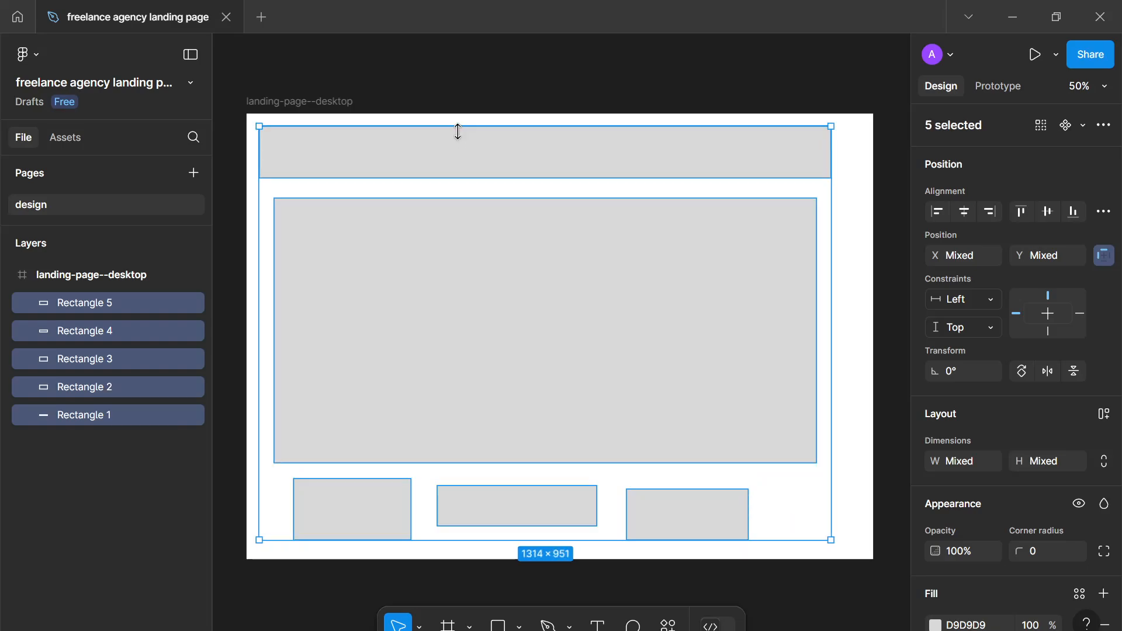
pyautogui.press('Delete')
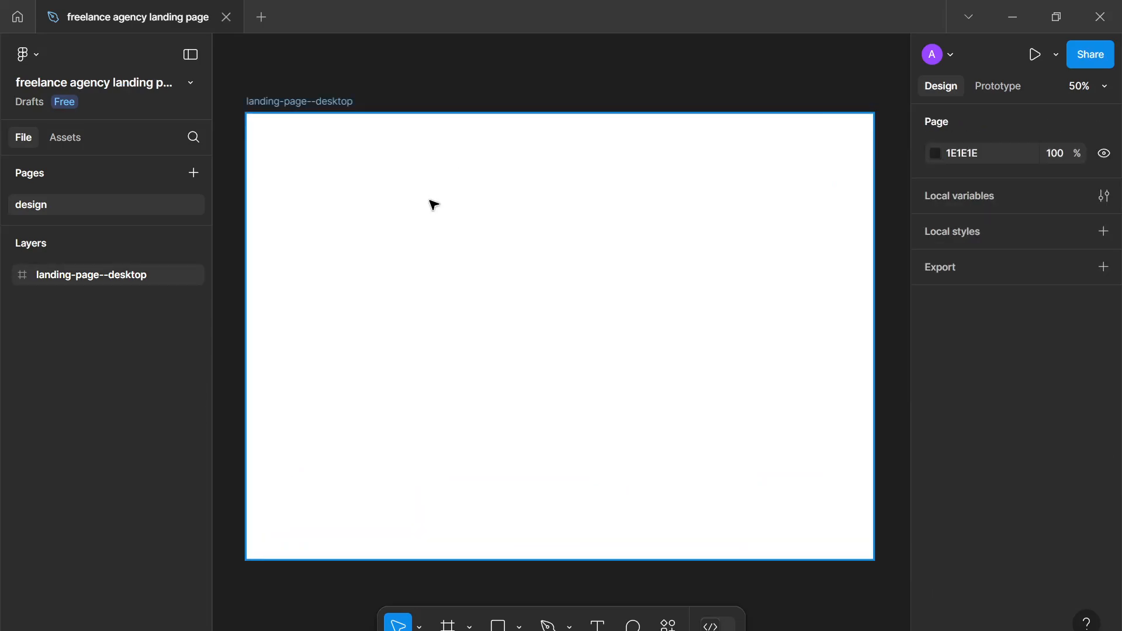
# Draw a rectangle about 206 × 89 near the frame's upper-left corner, at about X 55, Y 48.
pyautogui.press('t')
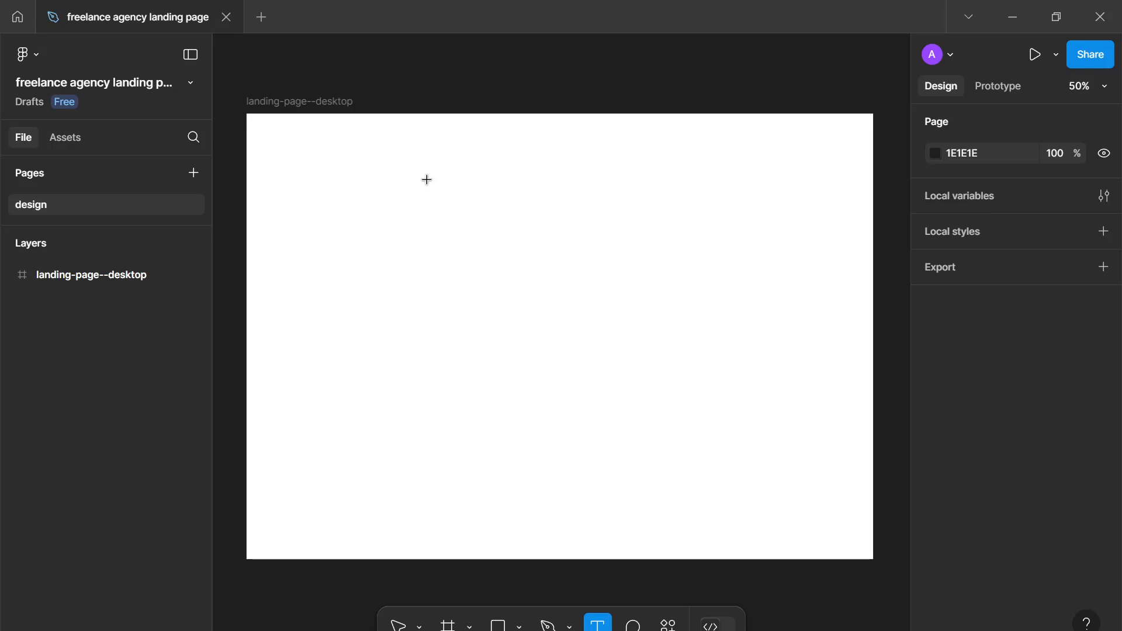
pyautogui.press('r')
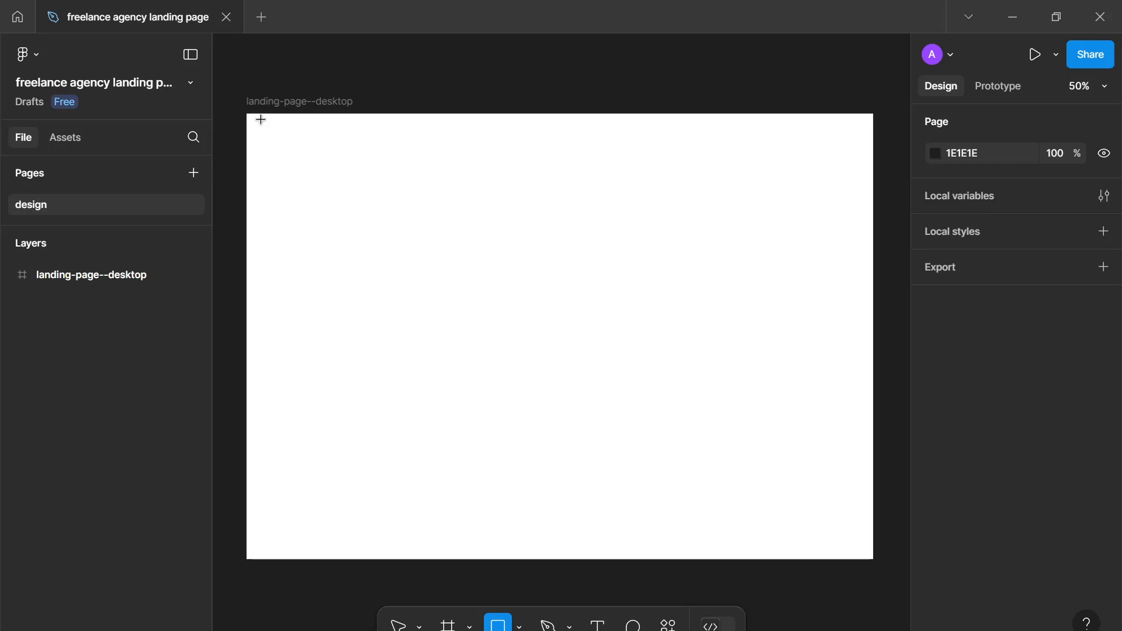
pyautogui.moveTo(261, 119)
pyautogui.mouseDown()
pyautogui.moveTo(352, 148)
pyautogui.moveTo(318, 151)
pyautogui.moveTo(329, 151)
pyautogui.moveTo(328, 171)
pyautogui.mouseUp()
# Add two header rectangles beside the first, about 658 × 103 and 266 × 78, moving the wider one to X 360, Y 48.
pyautogui.press('r')
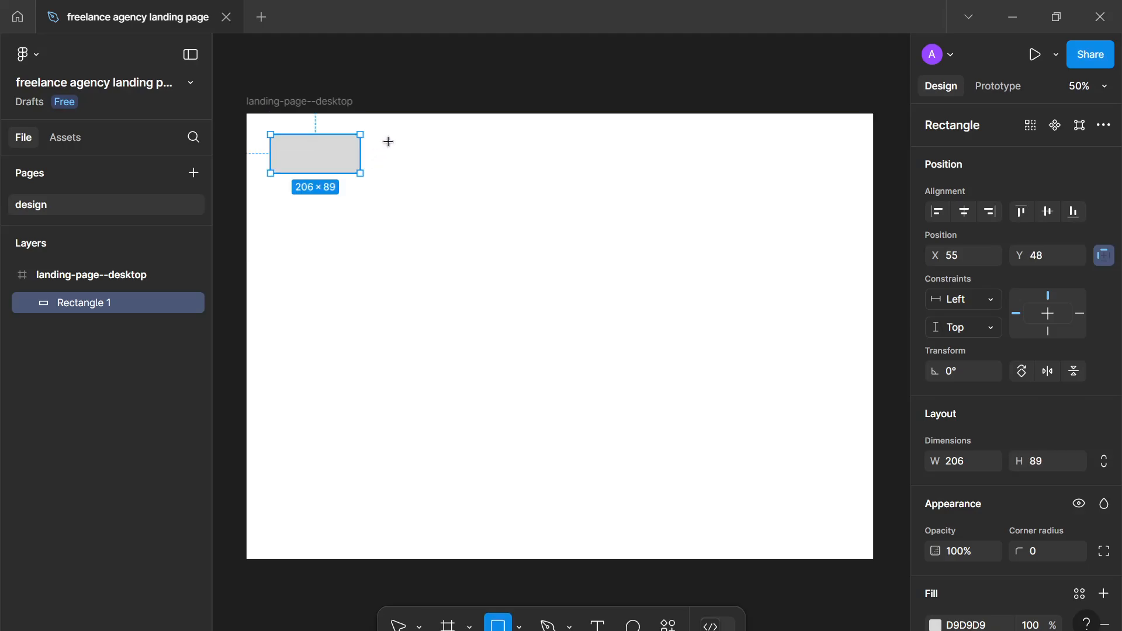
pyautogui.moveTo(413, 139)
pyautogui.mouseDown()
pyautogui.moveTo(479, 144)
pyautogui.moveTo(643, 190)
pyautogui.moveTo(715, 187)
pyautogui.moveTo(699, 184)
pyautogui.mouseUp()
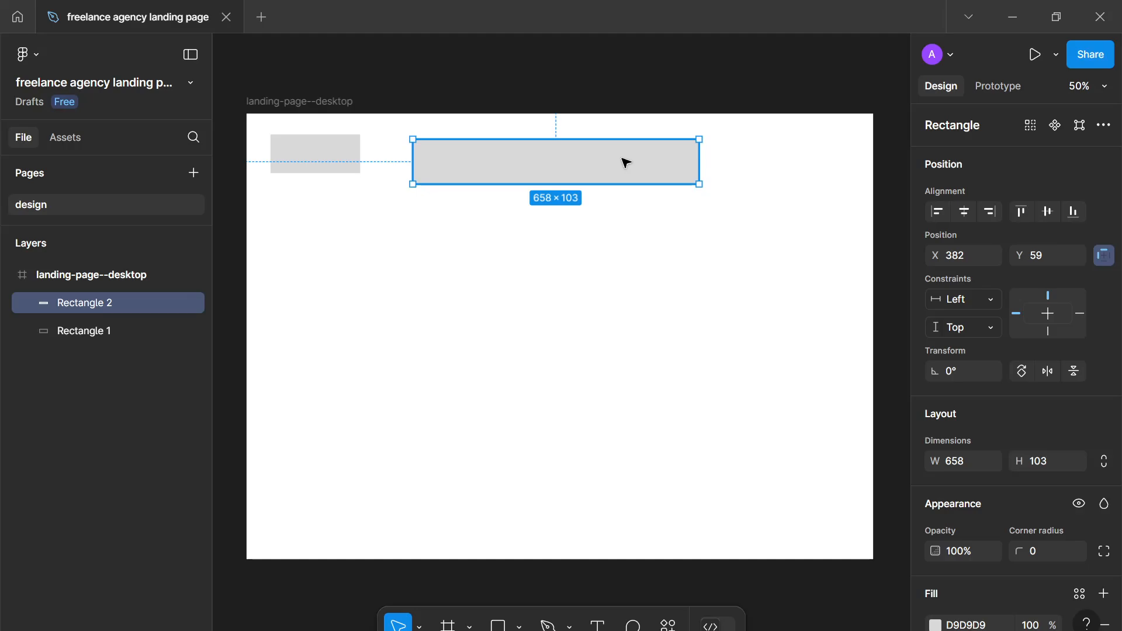
pyautogui.moveTo(573, 168)
pyautogui.mouseDown()
pyautogui.moveTo(578, 156)
pyautogui.moveTo(566, 163)
pyautogui.mouseUp()
pyautogui.press('r')
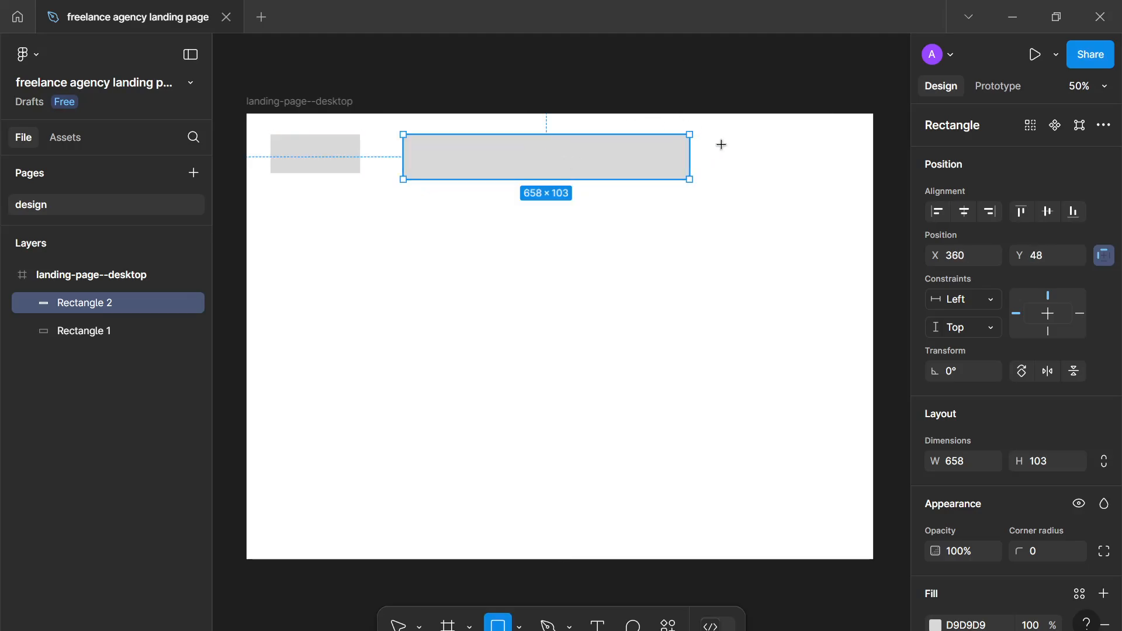
pyautogui.moveTo(737, 138)
pyautogui.mouseDown()
pyautogui.moveTo(851, 155)
pyautogui.moveTo(851, 178)
pyautogui.moveTo(811, 159)
pyautogui.moveTo(805, 176)
pyautogui.mouseUp()
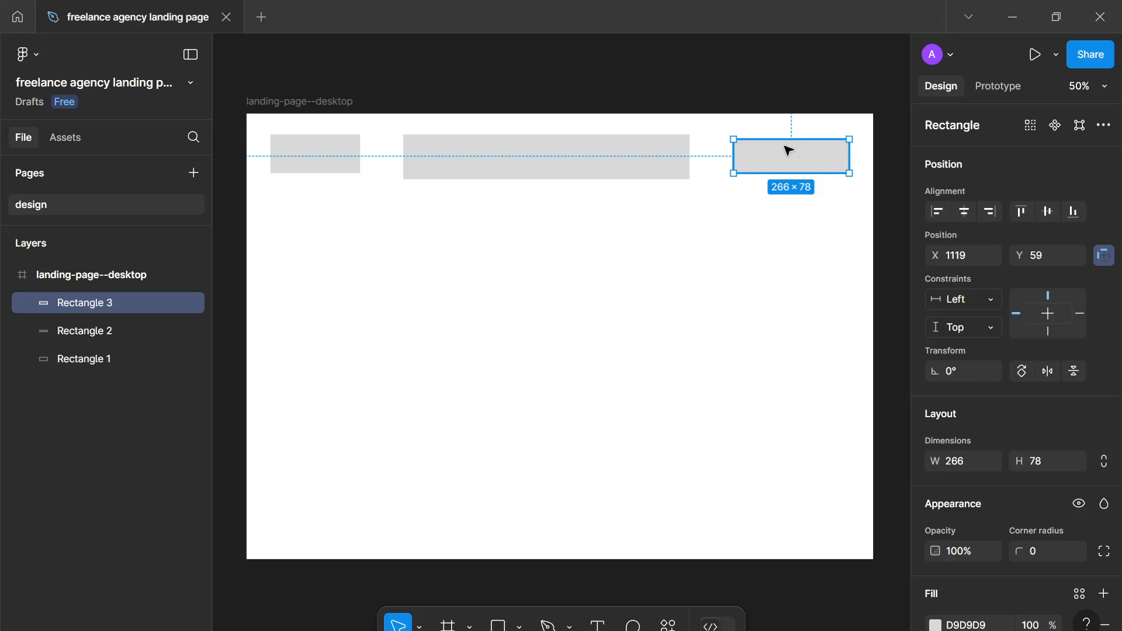
# Delete the three header placeholder rectangles from the frame.
pyautogui.keyDown('shift'); pyautogui.click(657, 168); pyautogui.keyUp('shift')
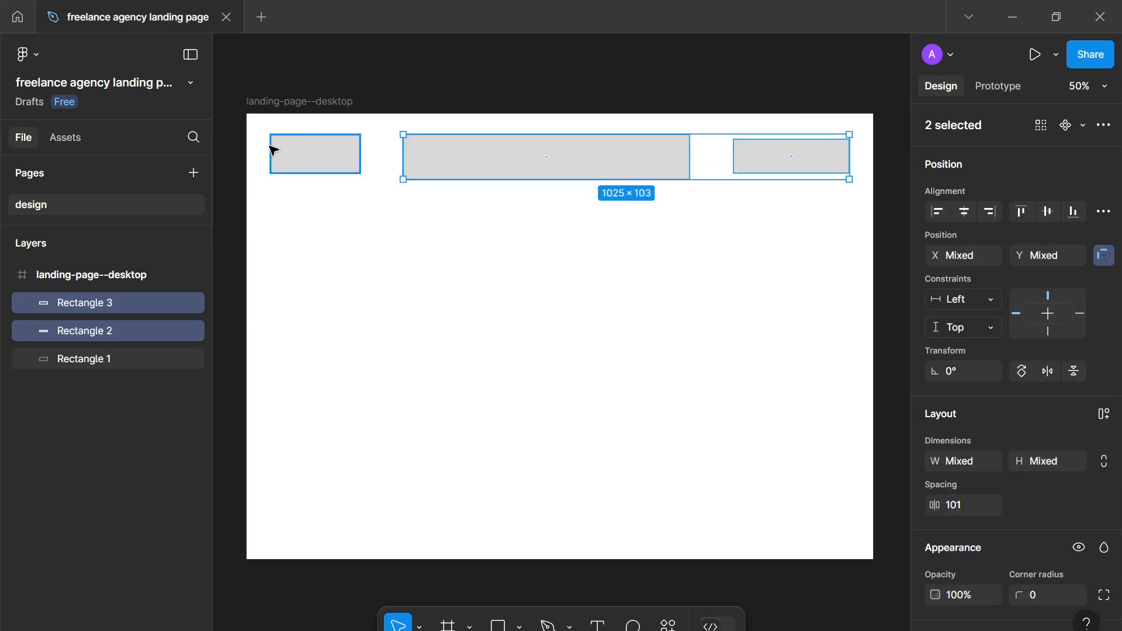
pyautogui.keyDown('shift'); pyautogui.click(273, 150); pyautogui.keyUp('shift')
pyautogui.press('Delete')
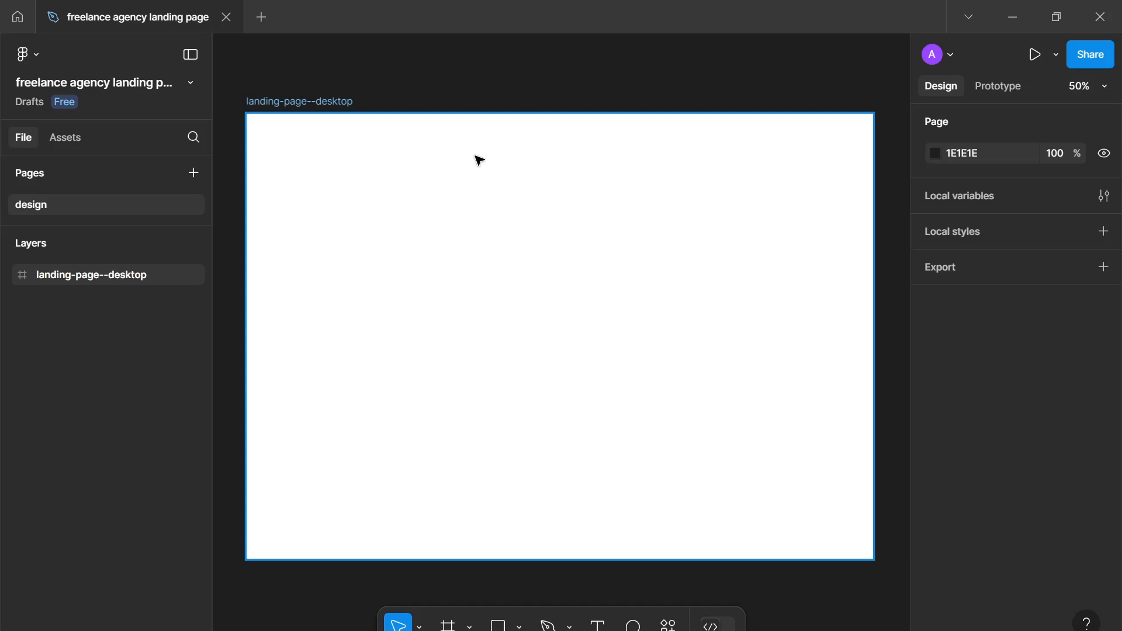
# Set the landing-page--desktop frame's fill to pure red, FF0000.
pyautogui.click(328, 109)
pyautogui.scroll(-3, 1053, 329)
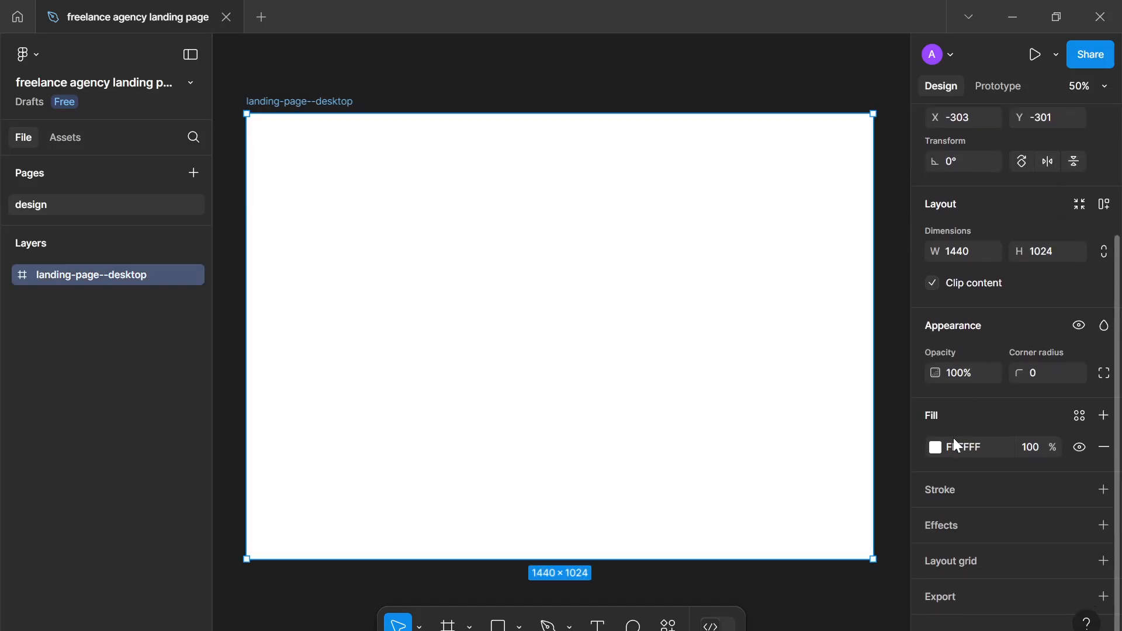
pyautogui.click(935, 448)
pyautogui.moveTo(827, 170); pyautogui.dragTo(1017, 105)
pyautogui.moveTo(981, 152); pyautogui.dragTo(1105, 147)
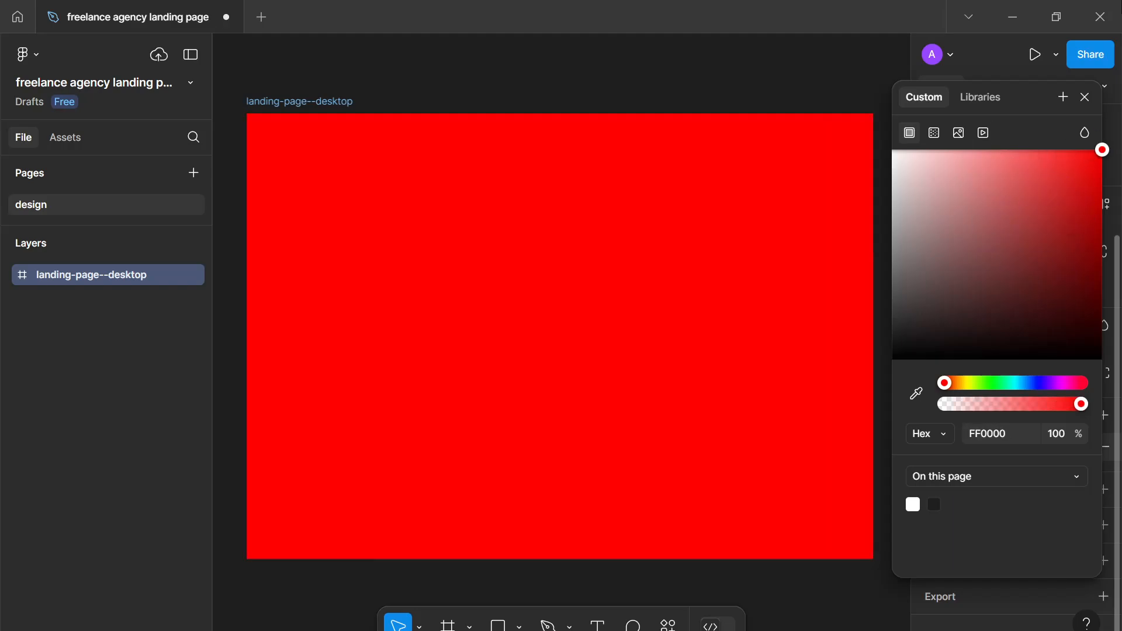
# Try the softer reds C86464 and FF3939 as the frame's fill.
pyautogui.moveTo(950, 384); pyautogui.dragTo(927, 375)
pyautogui.moveTo(1040, 158); pyautogui.dragTo(998, 195)
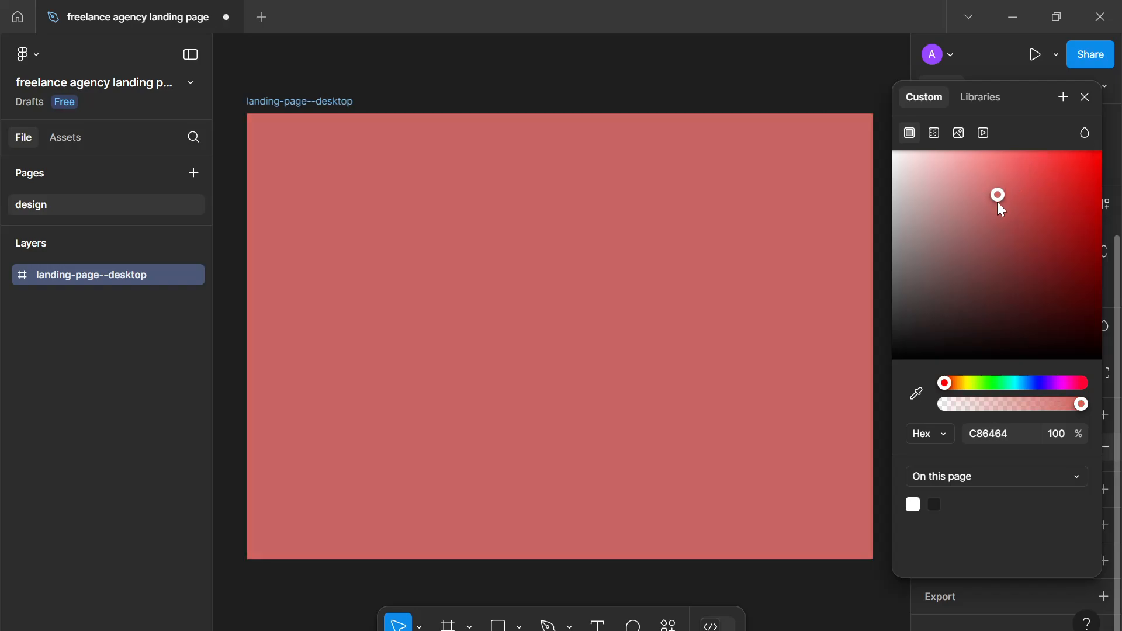
pyautogui.moveTo(1044, 89); pyautogui.dragTo(1058, 124)
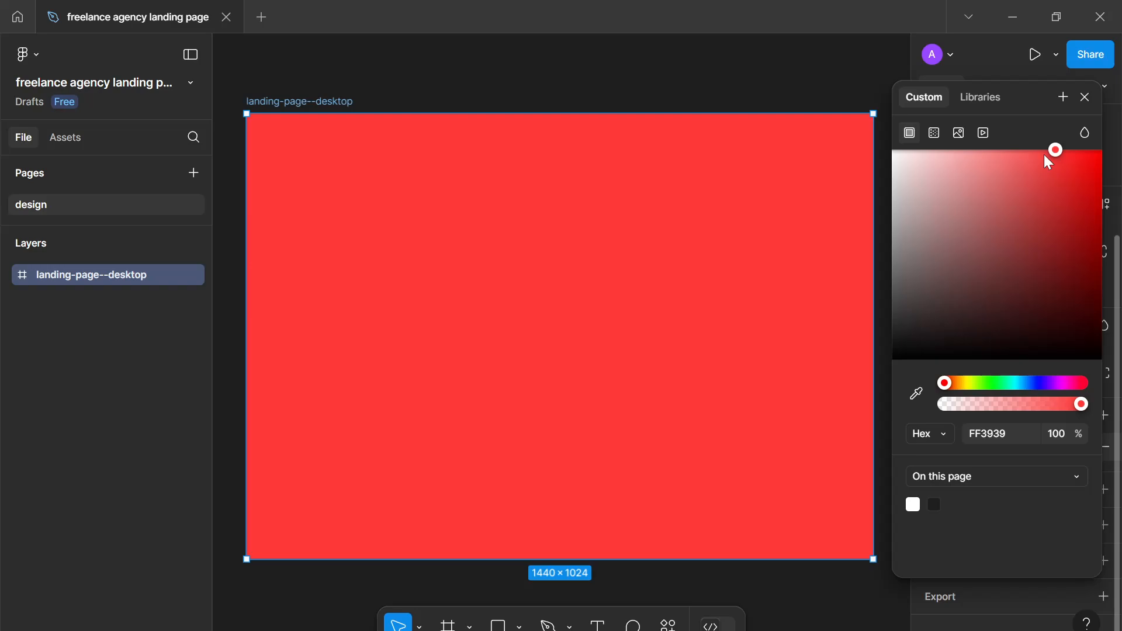
# Return the frame's fill colour to white, FFFFFF.
pyautogui.moveTo(948, 392); pyautogui.dragTo(927, 373)
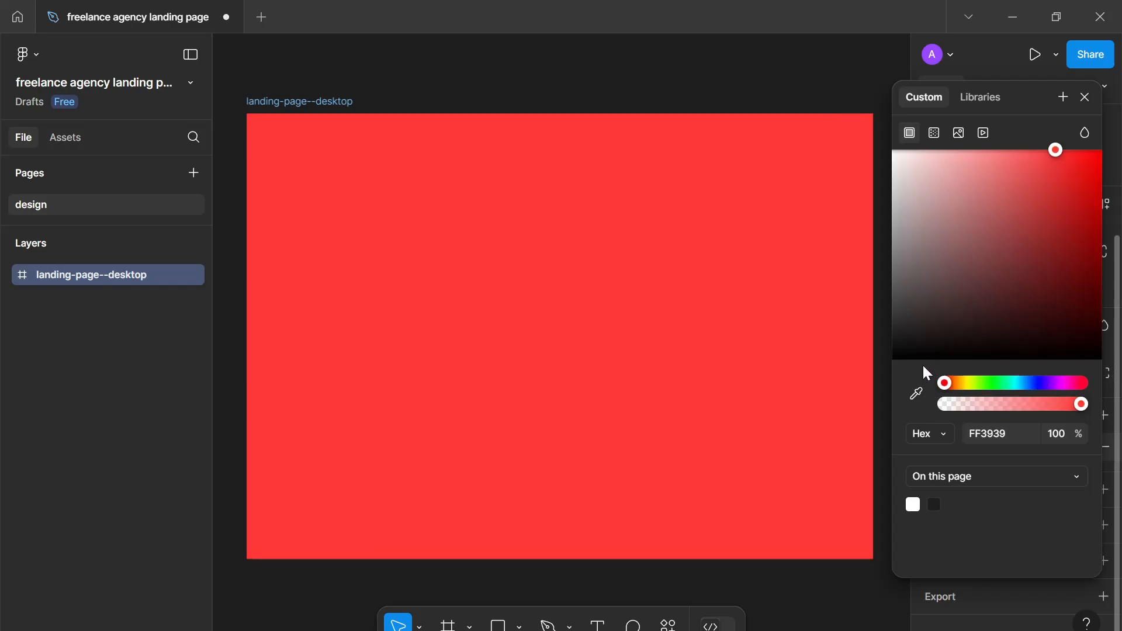
pyautogui.click(1056, 150)
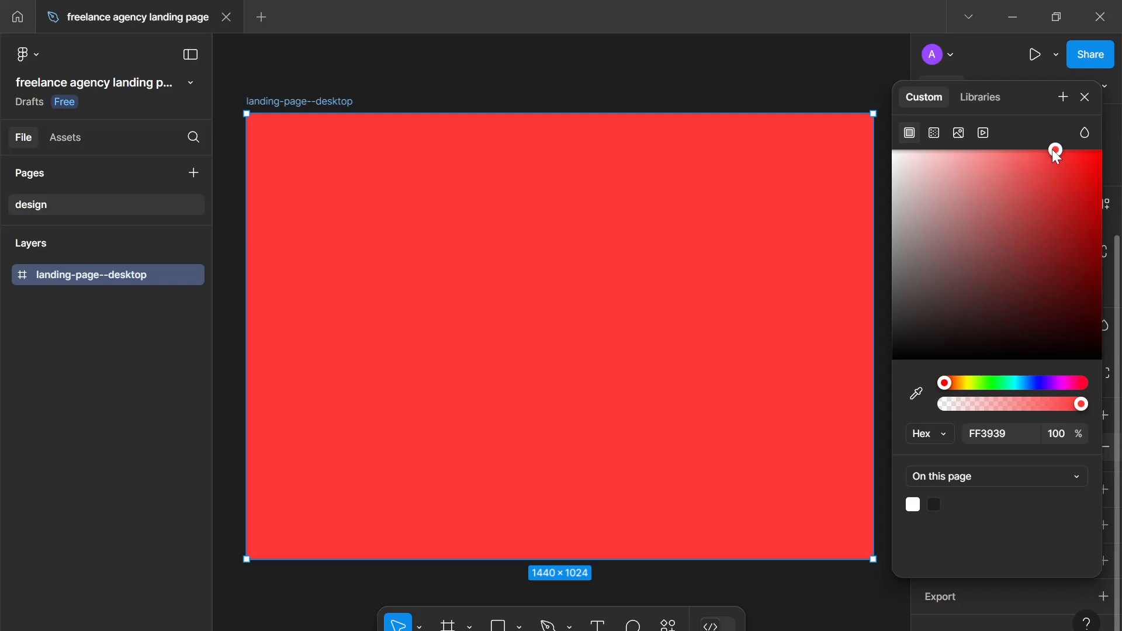
pyautogui.moveTo(1056, 157); pyautogui.dragTo(841, 49)
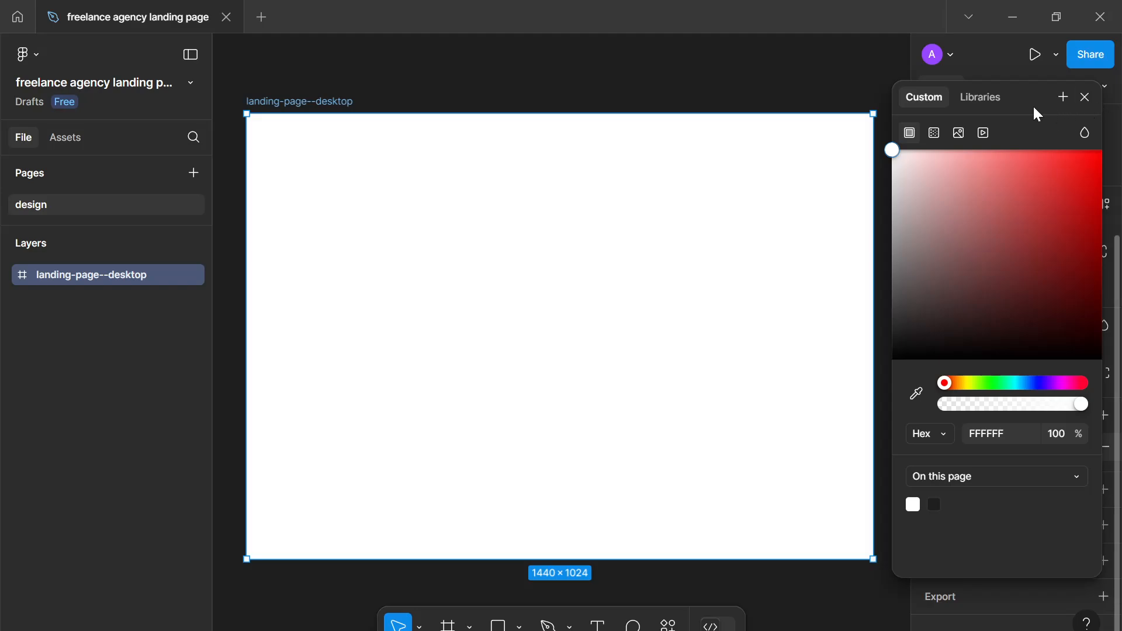
pyautogui.click(1087, 98)
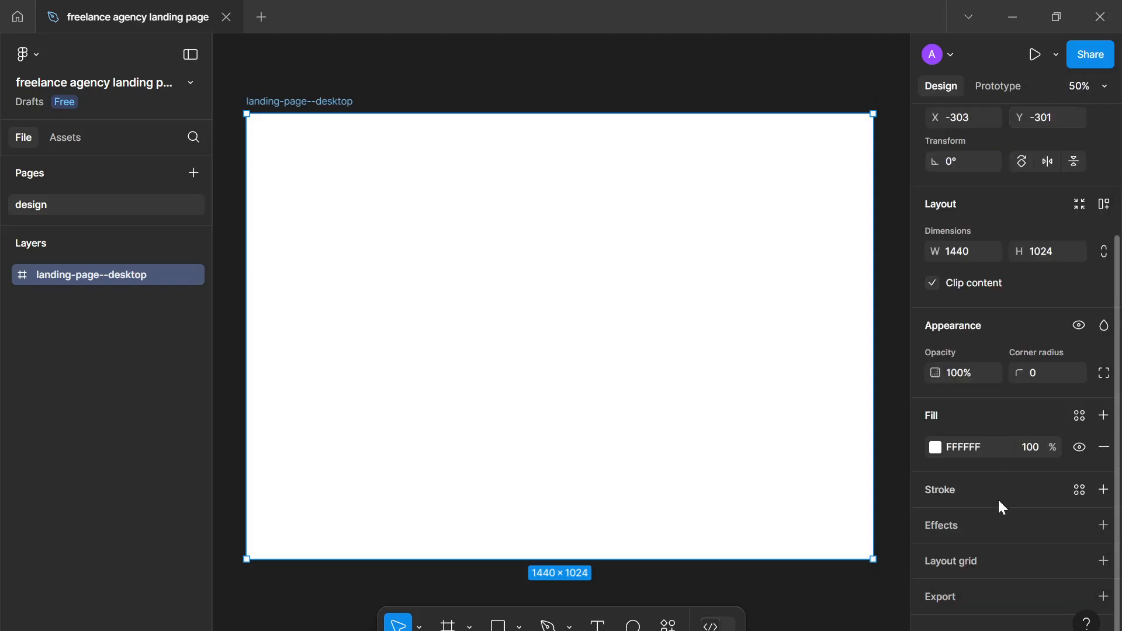
# Save the frame's white fill as a colour style named white--900, leaving the description empty.
pyautogui.click(1098, 420)
pyautogui.click(1104, 447)
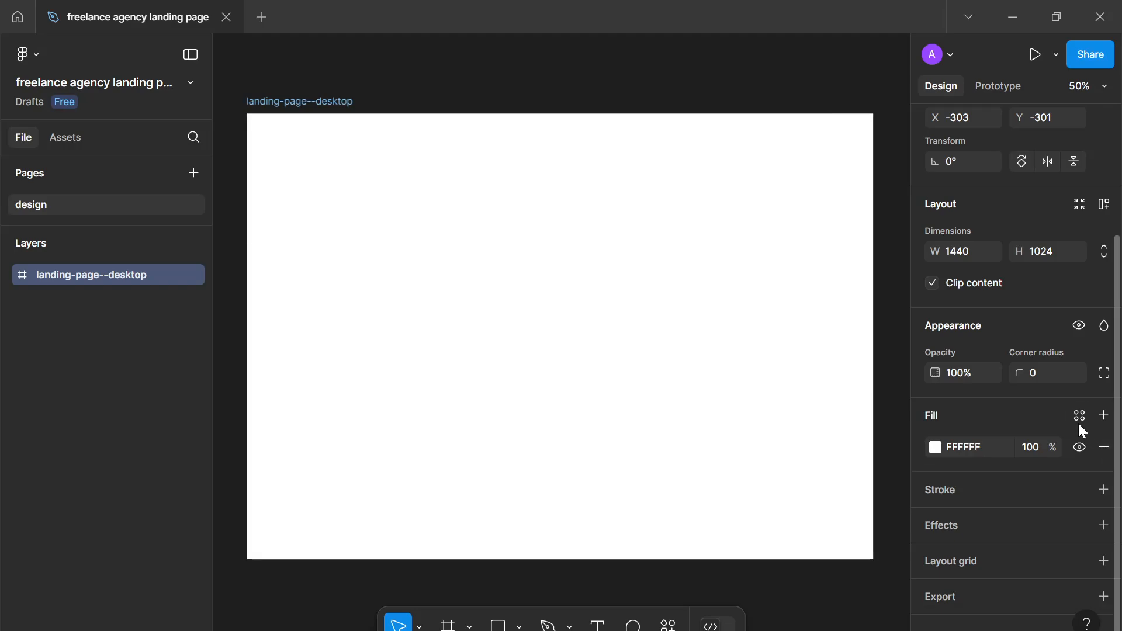
pyautogui.click(1080, 416)
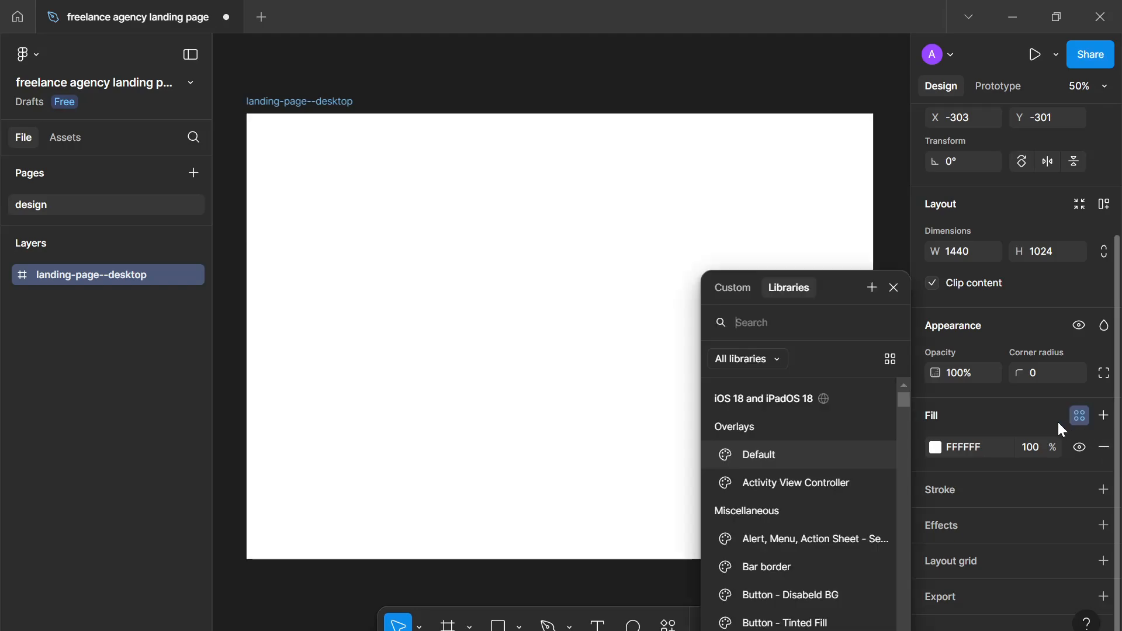
pyautogui.click(872, 288)
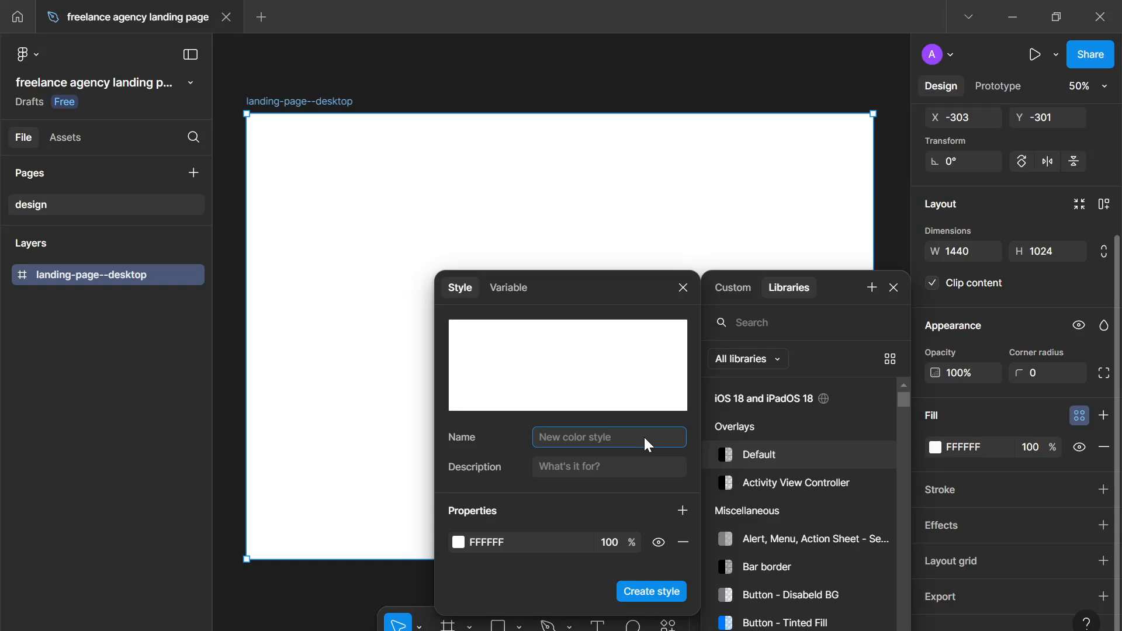
pyautogui.write('white--900')
pyautogui.click(589, 461)
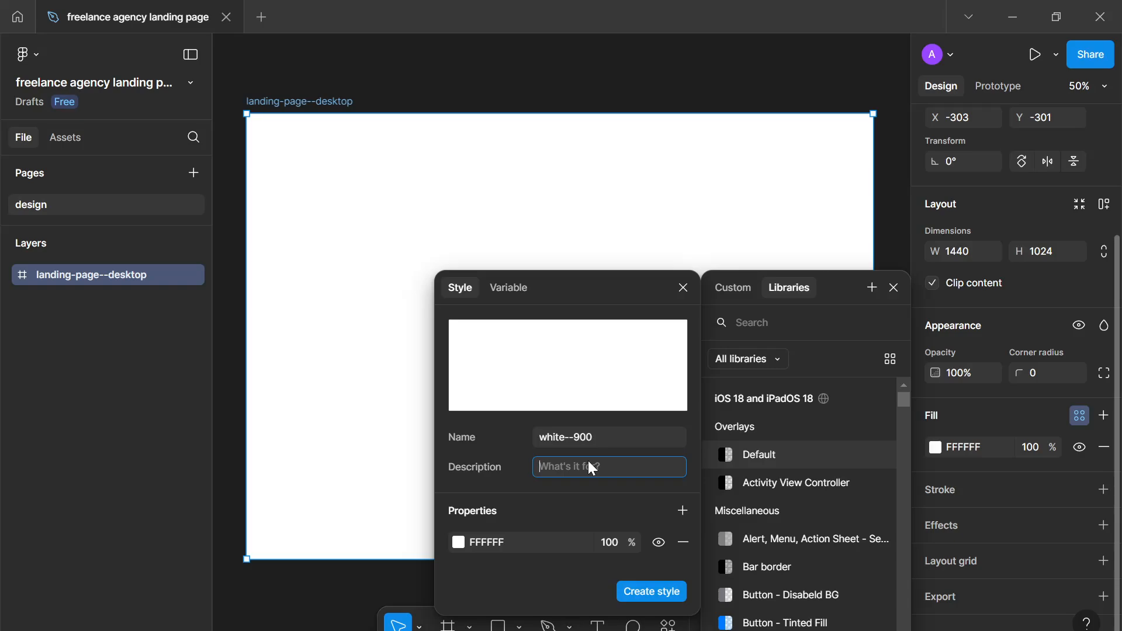
pyautogui.click(636, 589)
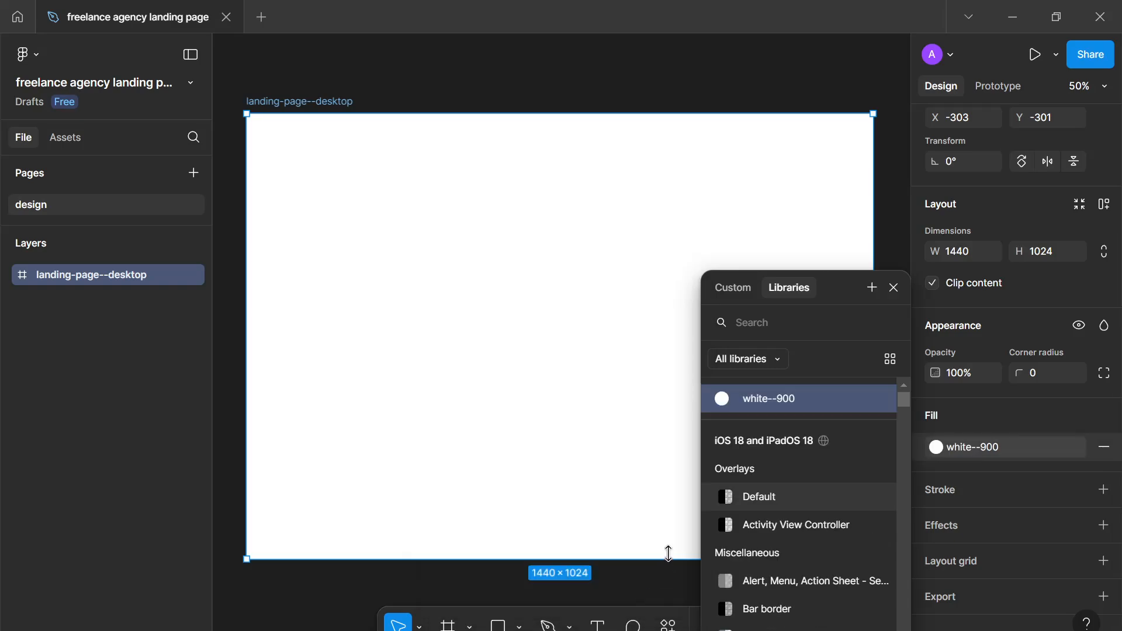
pyautogui.click(891, 288)
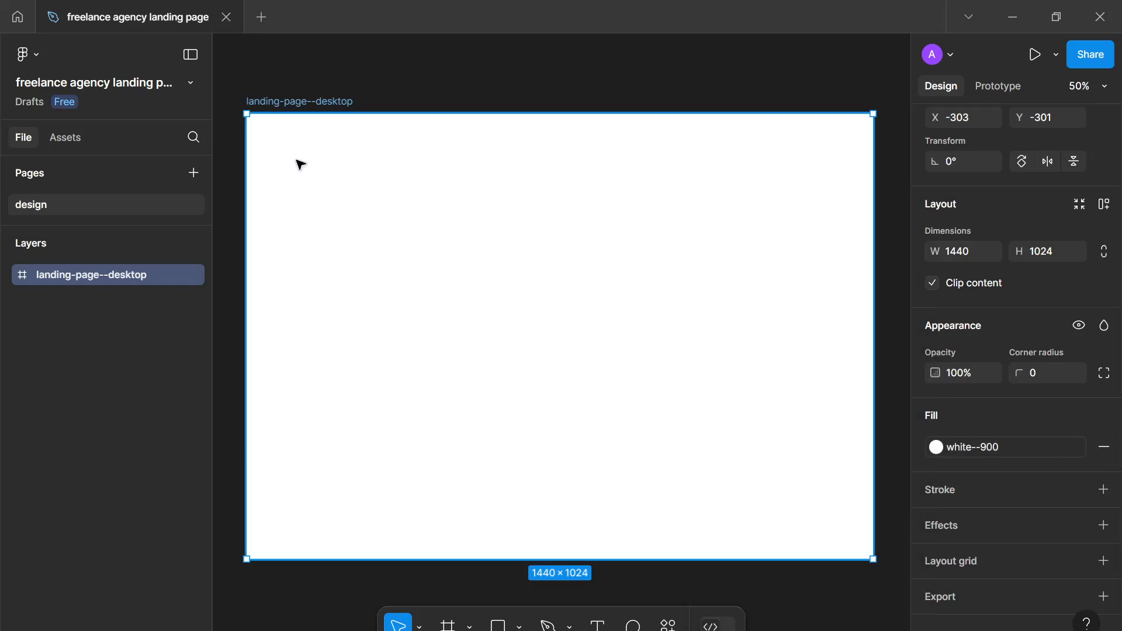
# Draw a trial rectangle about 260 × 77 in the frame, shift it to about X 95, Y 93, and delete it.
pyautogui.press('t')
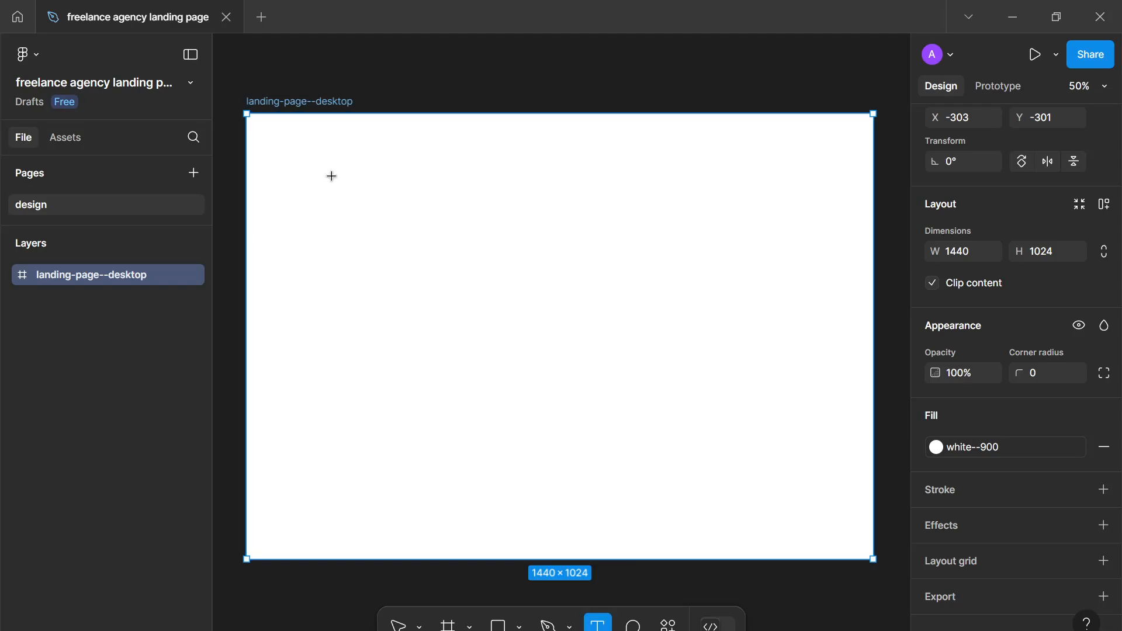
pyautogui.press('o')
pyautogui.scroll(-1, 391, 157)
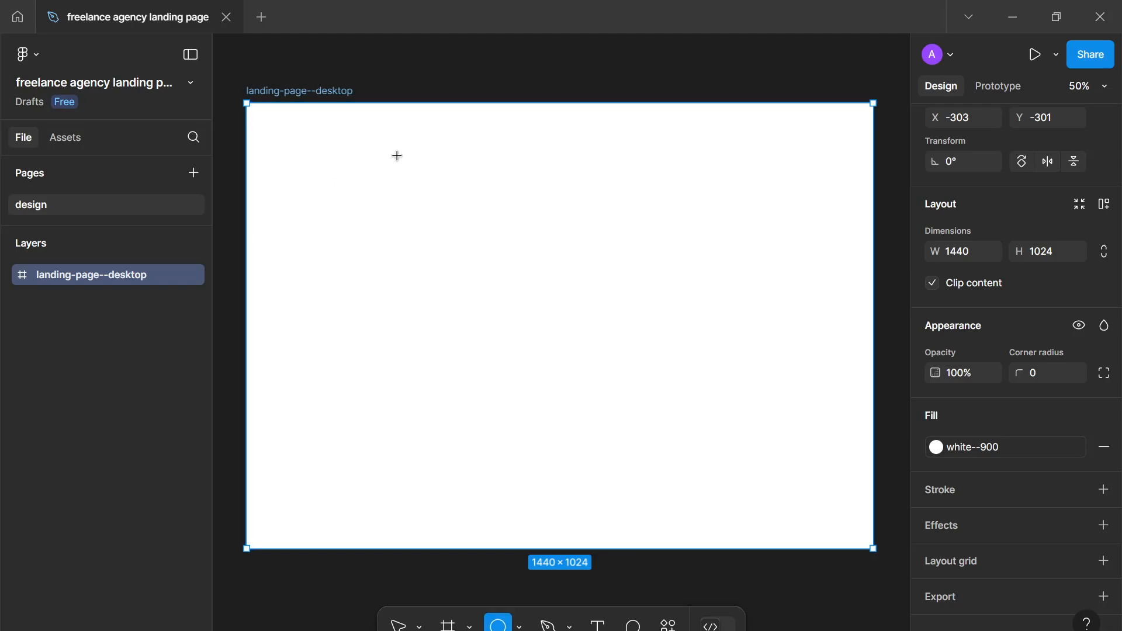
pyautogui.press('r')
pyautogui.moveTo(277, 121); pyautogui.dragTo(391, 155)
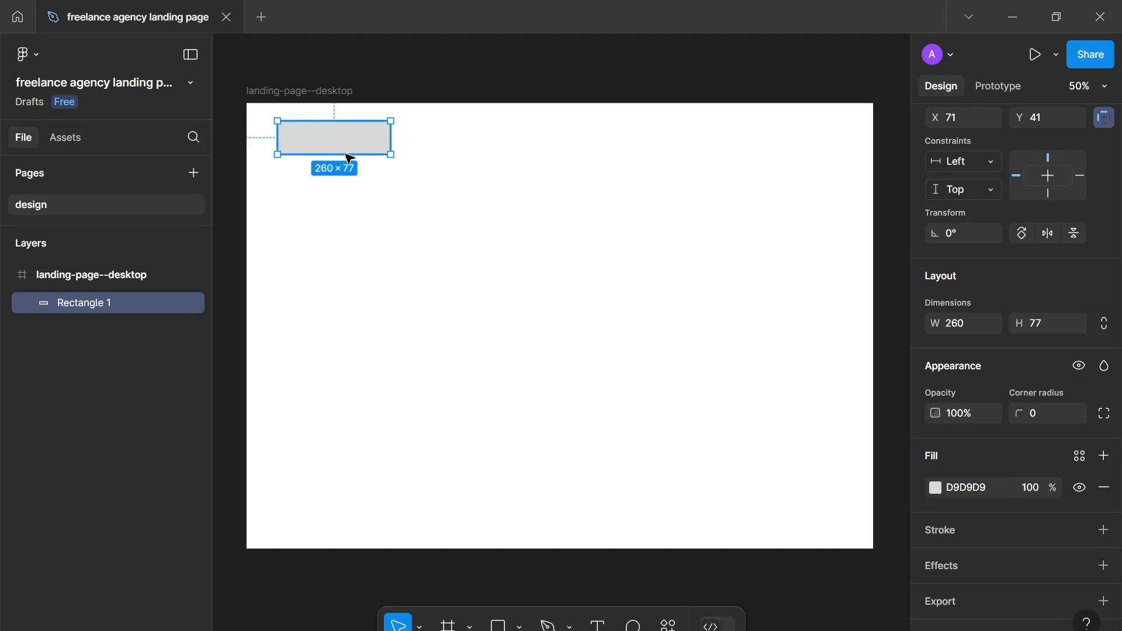
pyautogui.moveTo(349, 158); pyautogui.dragTo(356, 173)
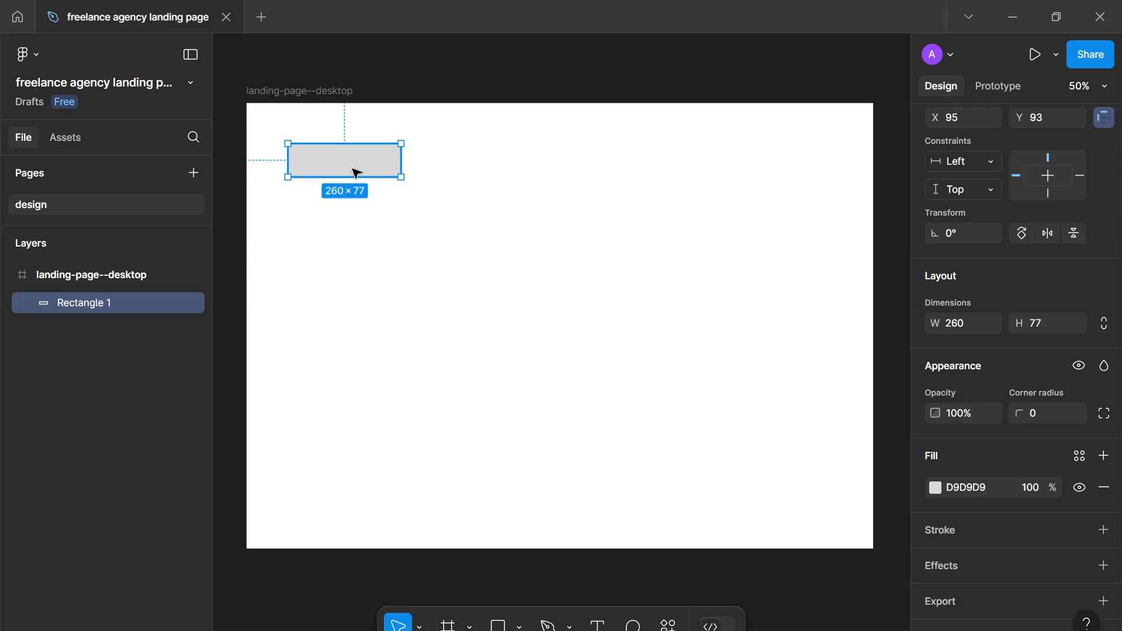
pyautogui.press('Delete')
# Draw two rectangles side by side near the frame's upper-left corner, the second about 206 × 65 at about X 172, Y 35.
pyautogui.press('r')
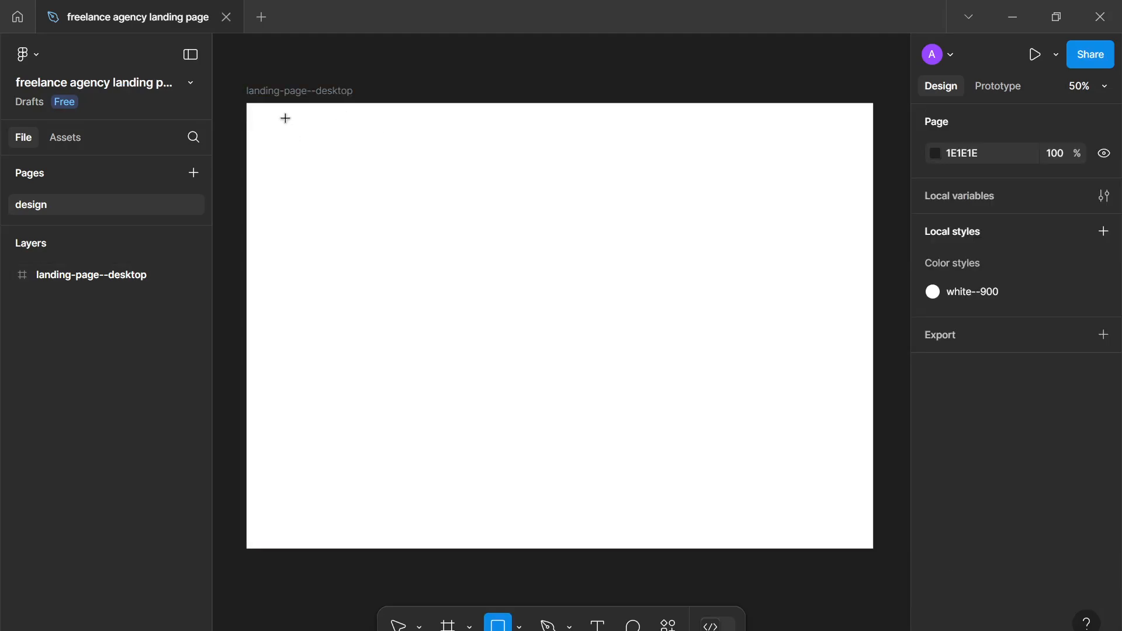
pyautogui.moveTo(285, 118)
pyautogui.mouseDown()
pyautogui.moveTo(314, 150)
pyautogui.moveTo(396, 137)
pyautogui.moveTo(416, 151)
pyautogui.moveTo(349, 155)
pyautogui.mouseUp()
pyautogui.press('r')
pyautogui.click(333, 265)
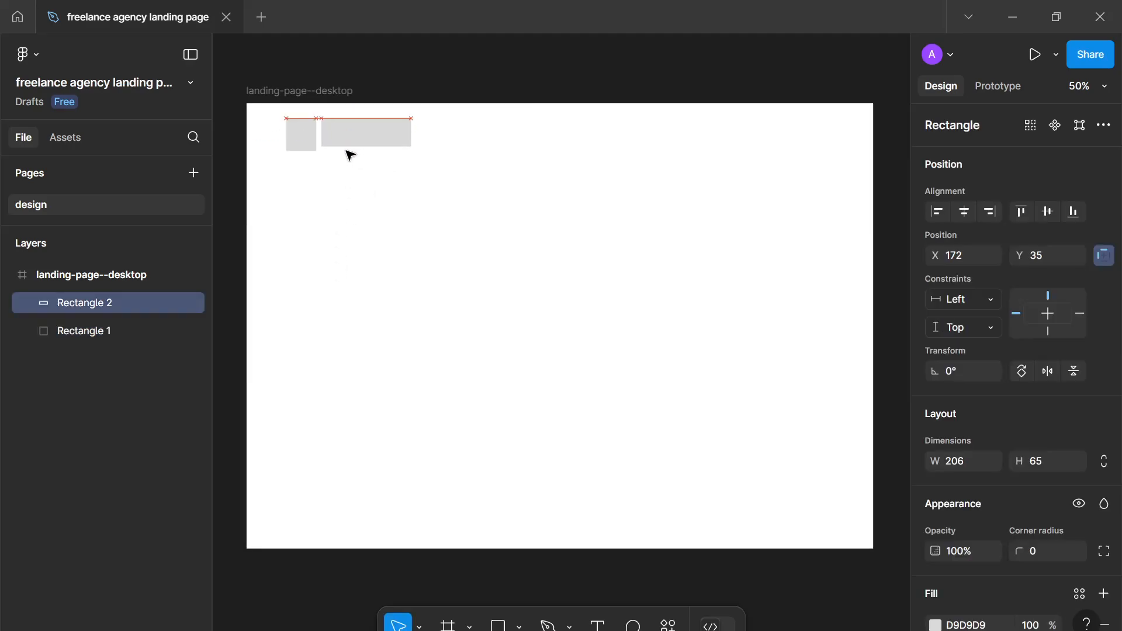
# Delete both rectangles from the landing-page--desktop frame.
pyautogui.click(366, 215)
pyautogui.moveTo(395, 185); pyautogui.dragTo(251, 122)
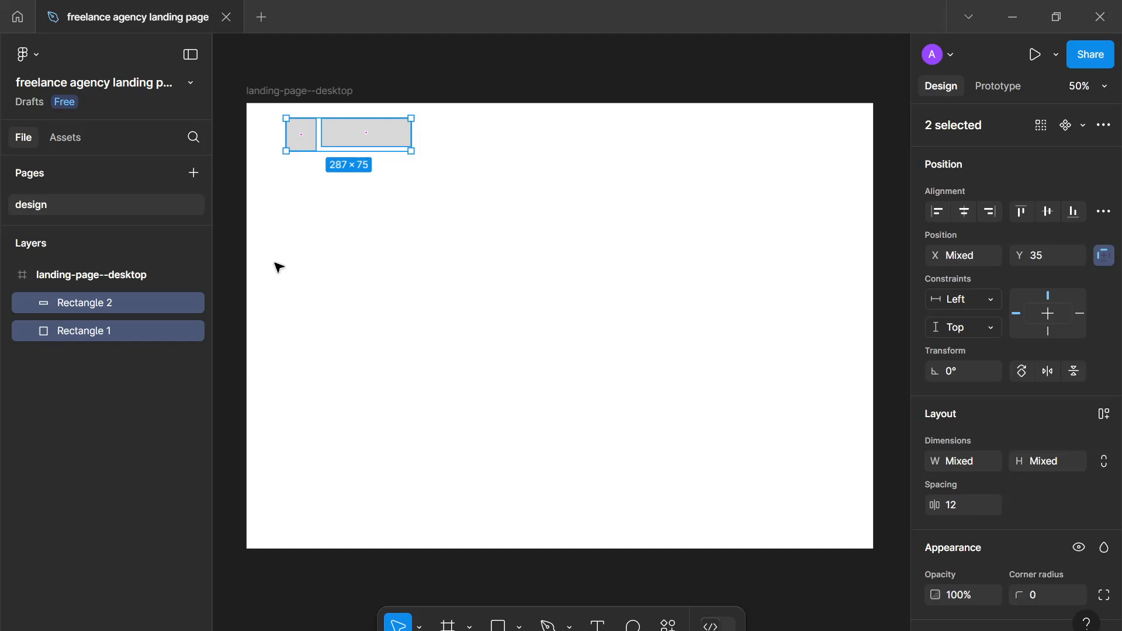
pyautogui.press('Delete')
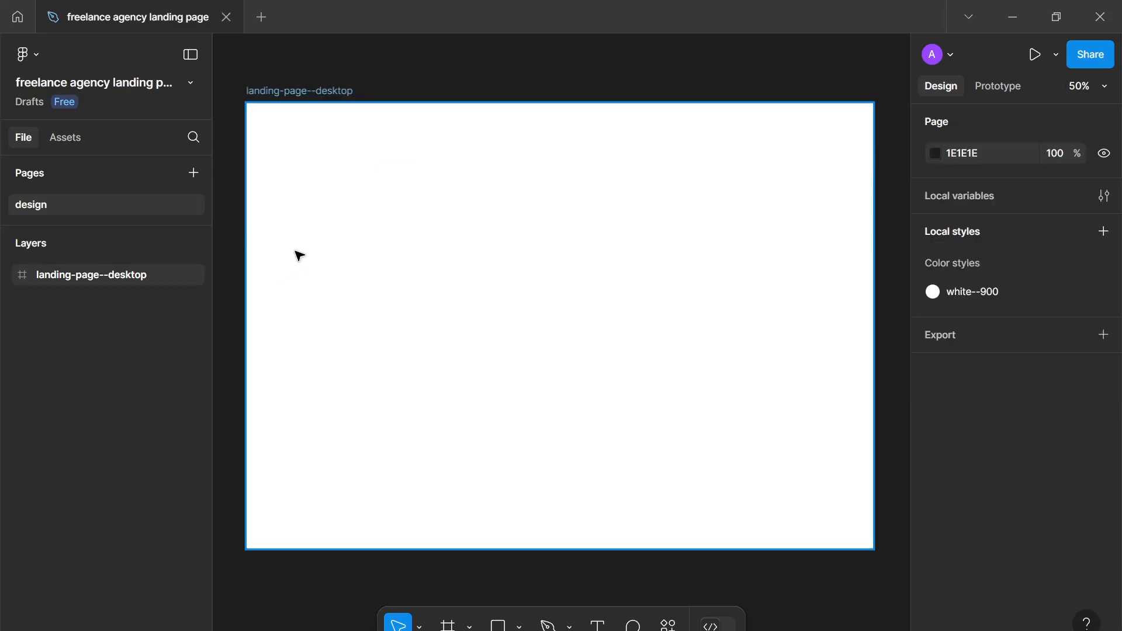
pyautogui.press('o')
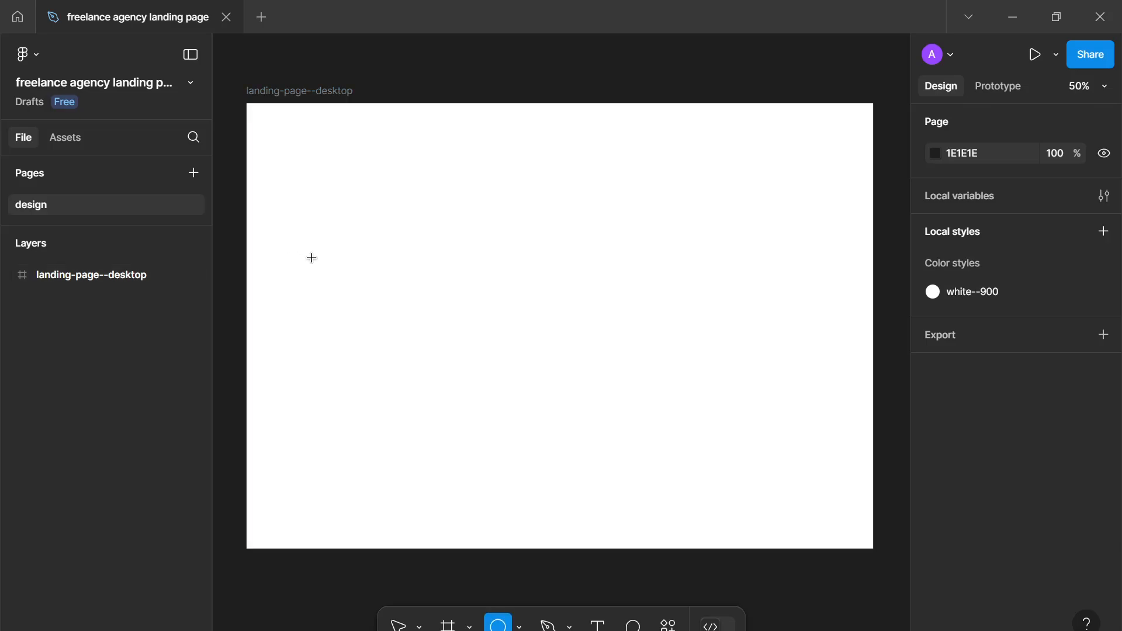
pyautogui.scroll(1, 312, 259)
pyautogui.scroll(3, 312, 258)
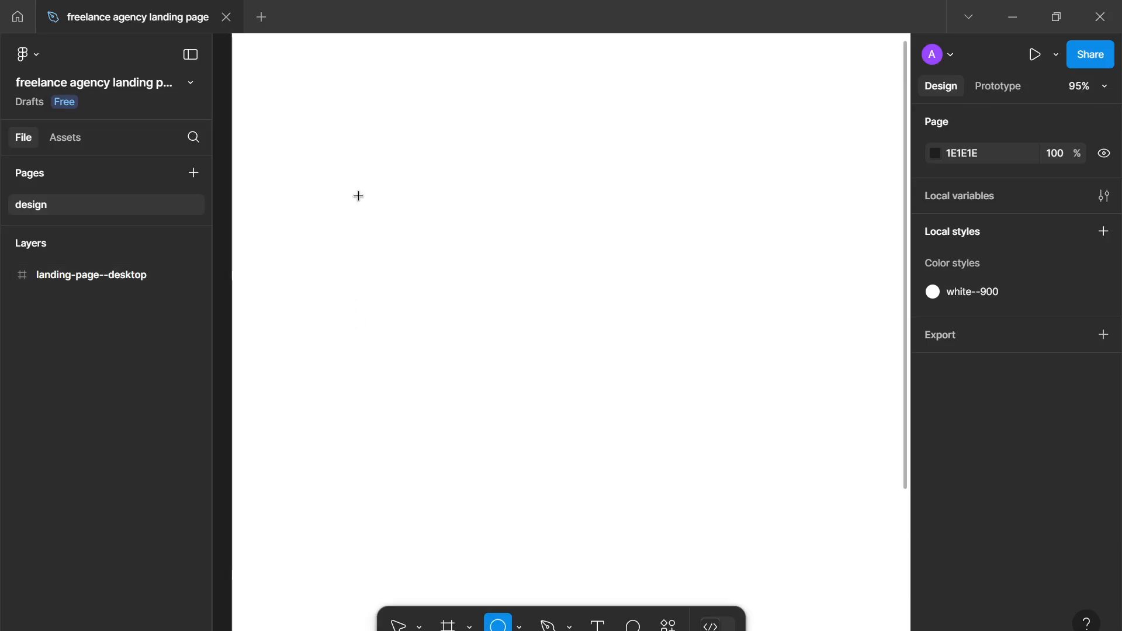
pyautogui.moveTo(359, 195); pyautogui.dragTo(396, 232)
pyautogui.press('Delete')
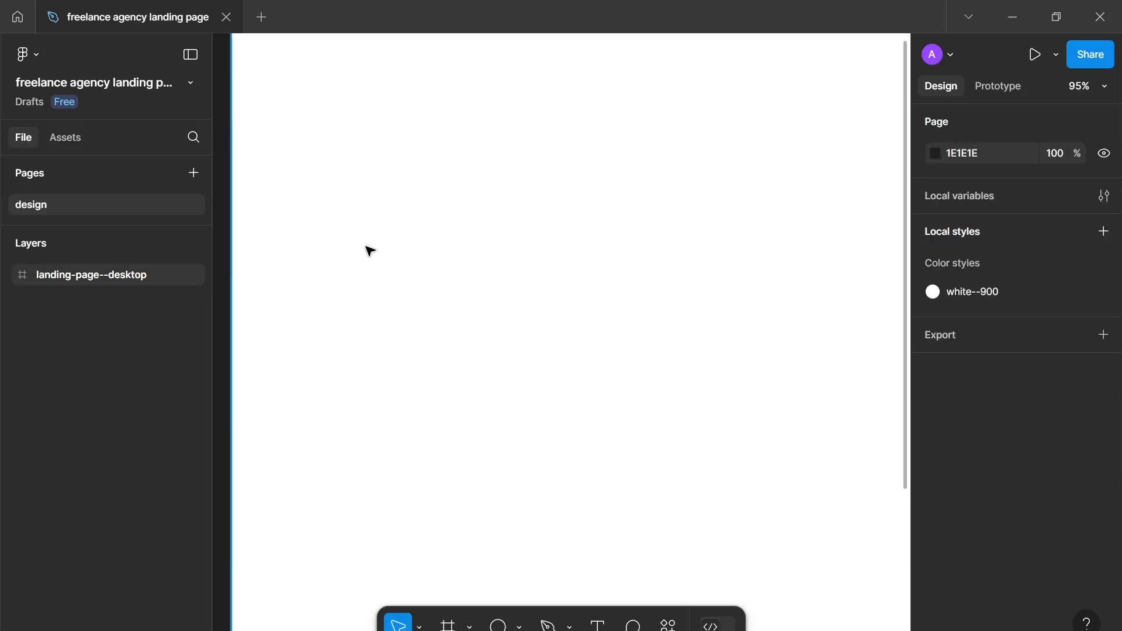
# Draw a 40 × 40 circle at about X 146, Y 207 and place a duplicate overlapping it at X 166, Y 207.
pyautogui.press('o')
pyautogui.moveTo(353, 200); pyautogui.dragTo(385, 233)
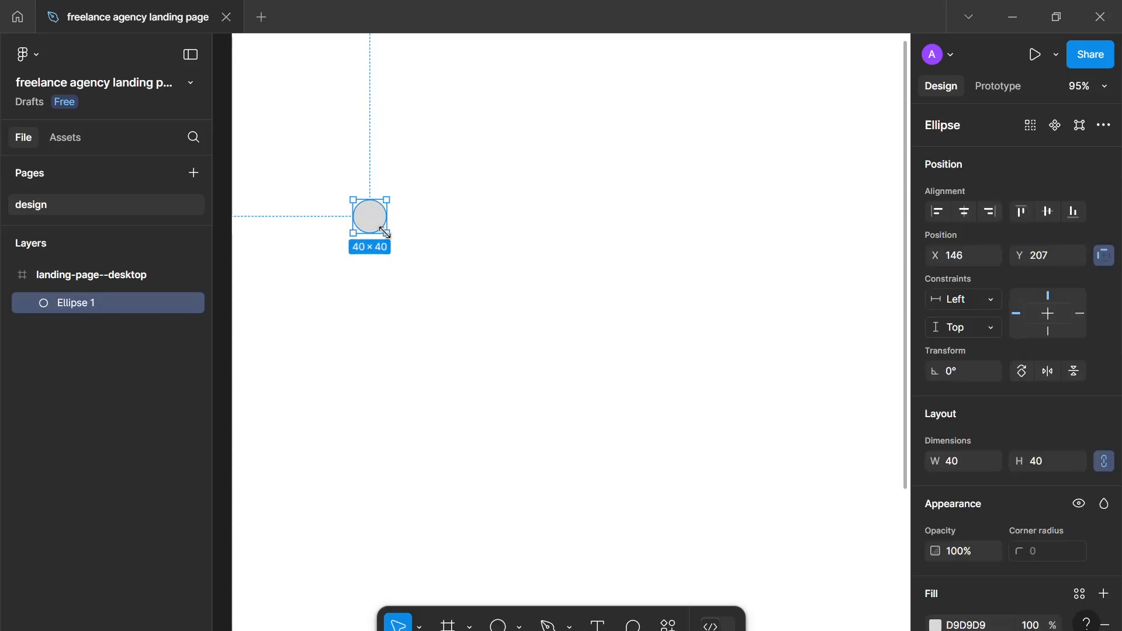
pyautogui.hotkey('ctrl', 'd')
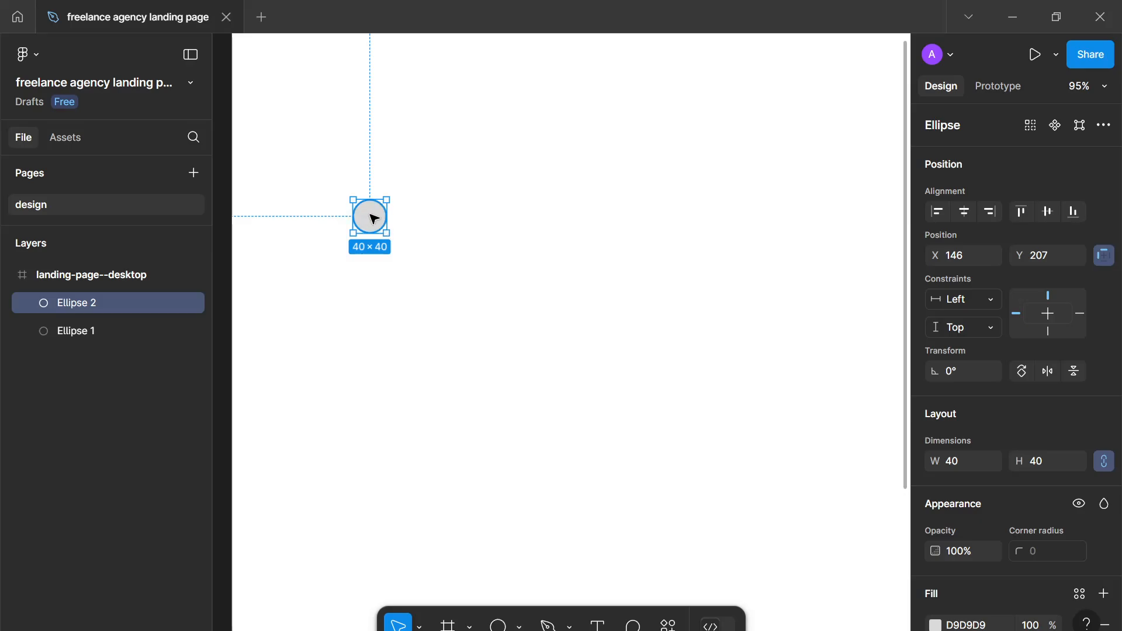
pyautogui.moveTo(370, 215); pyautogui.dragTo(393, 221)
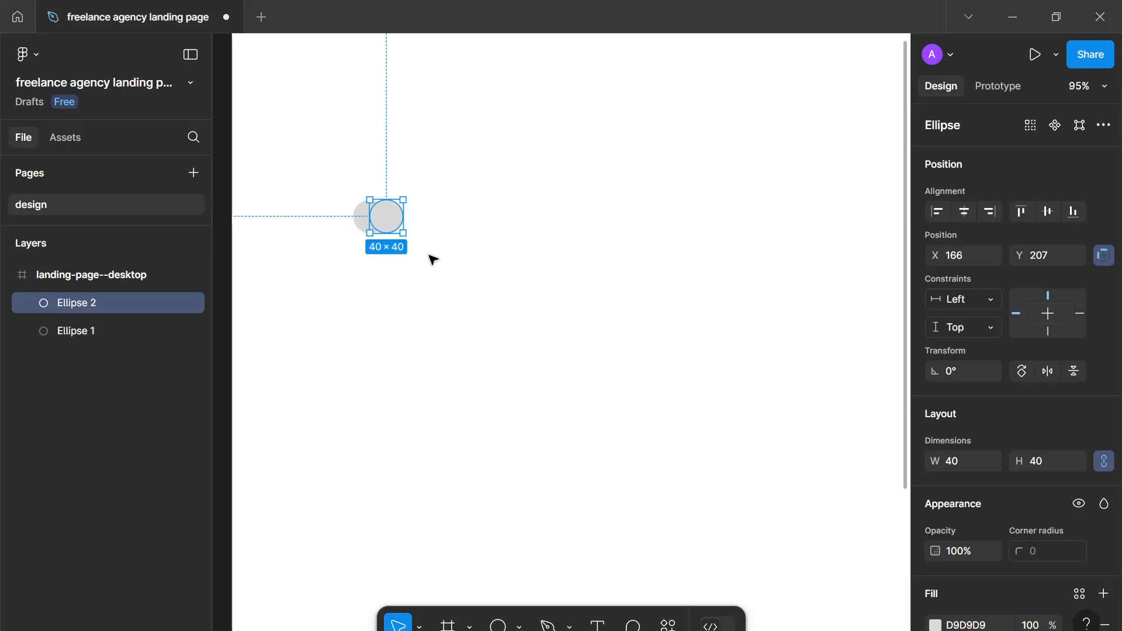
# Fill both overlapping circles with black, 000000.
pyautogui.moveTo(424, 267); pyautogui.dragTo(323, 183)
pyautogui.scroll(-3, 1082, 526)
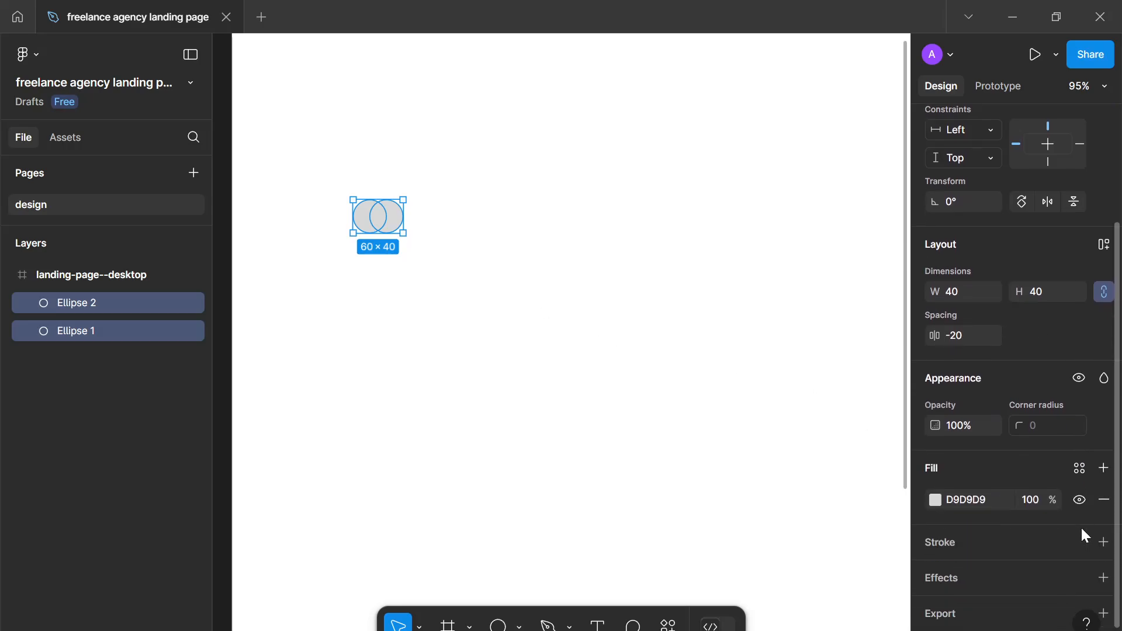
pyautogui.click(935, 483)
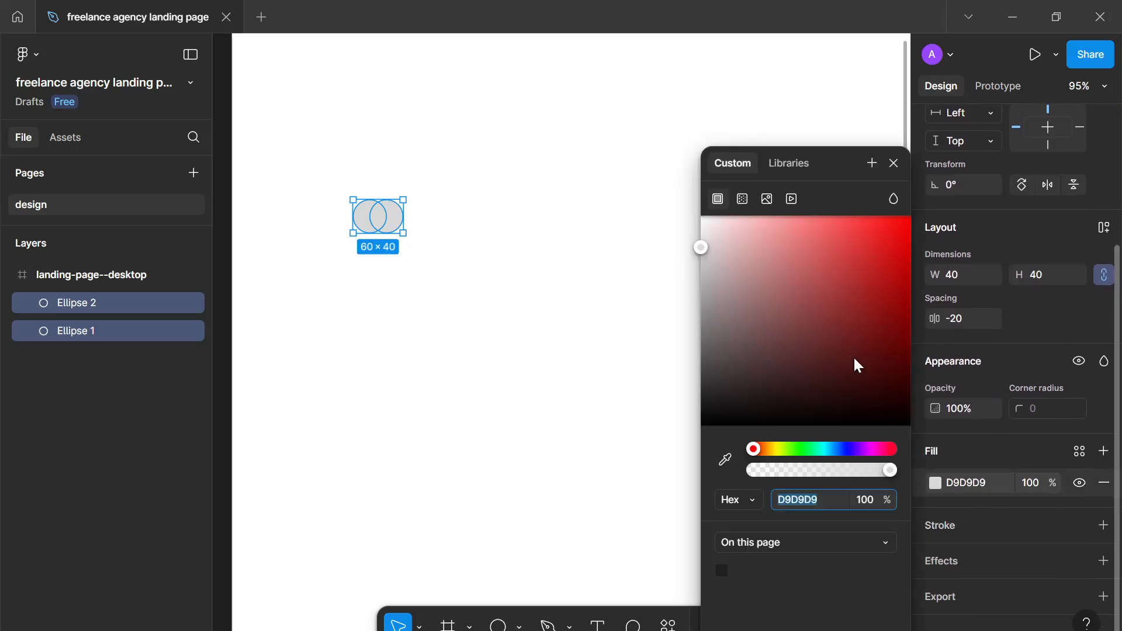
pyautogui.moveTo(854, 356); pyautogui.dragTo(444, 569)
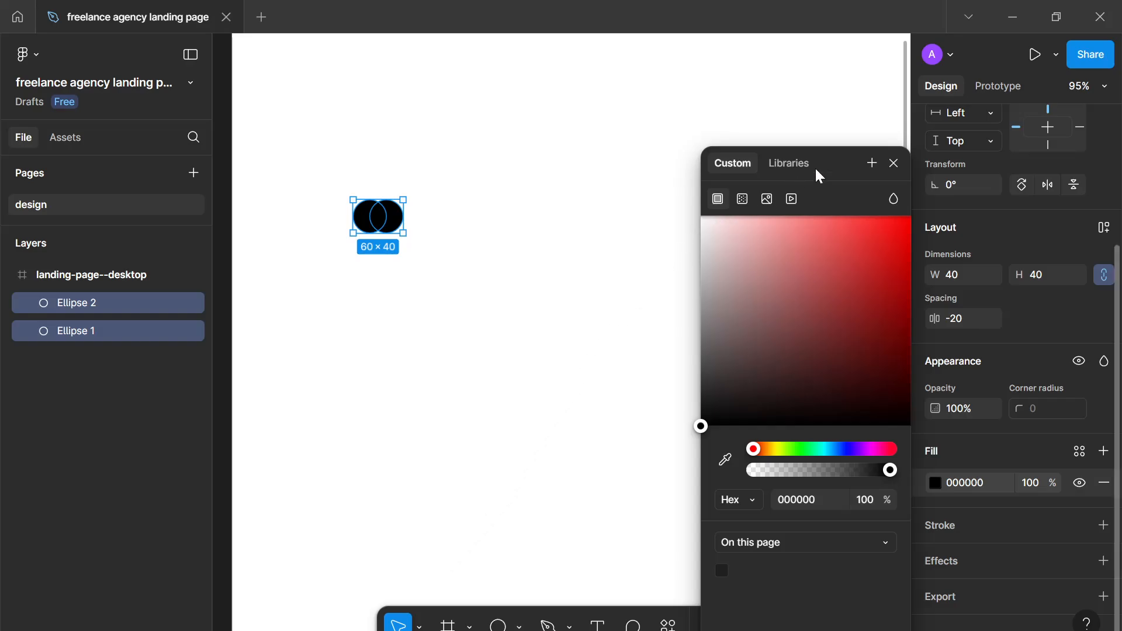
pyautogui.click(894, 163)
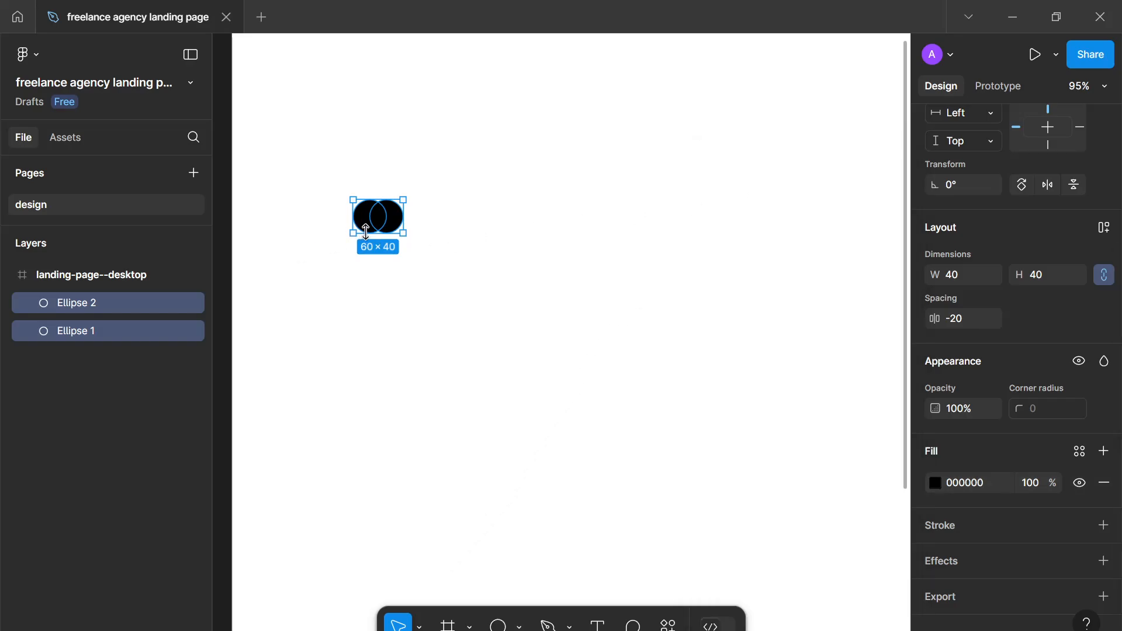
# Add a white FFFFFF stroke to the duplicate circle, the one at X 166.
pyautogui.click(417, 252)
pyautogui.scroll(-2, 1069, 552)
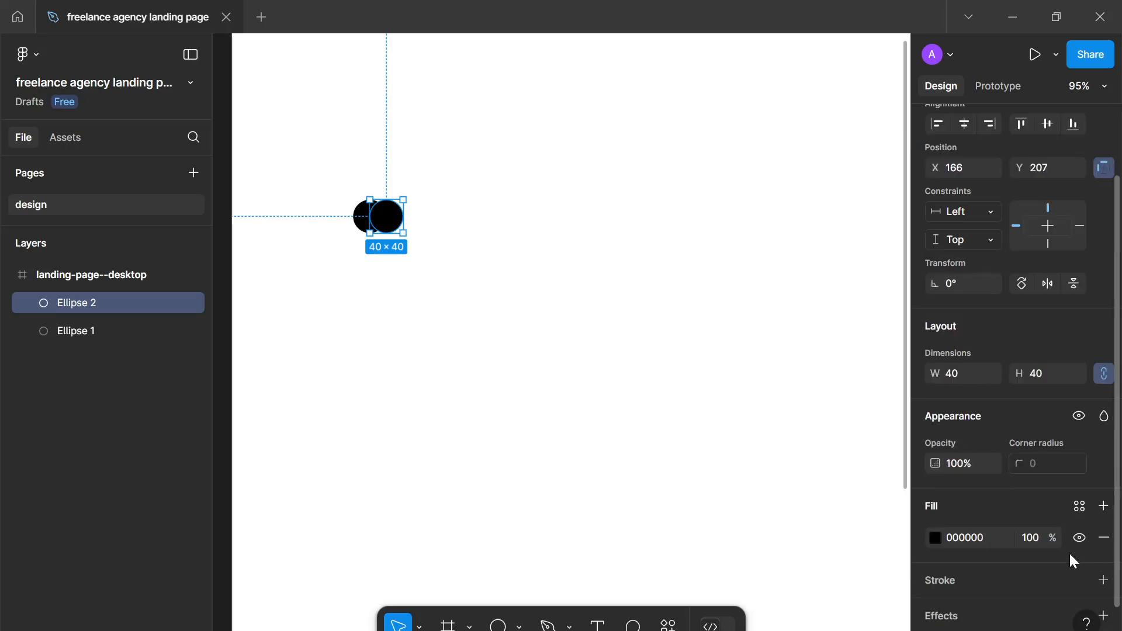
pyautogui.click(1103, 581)
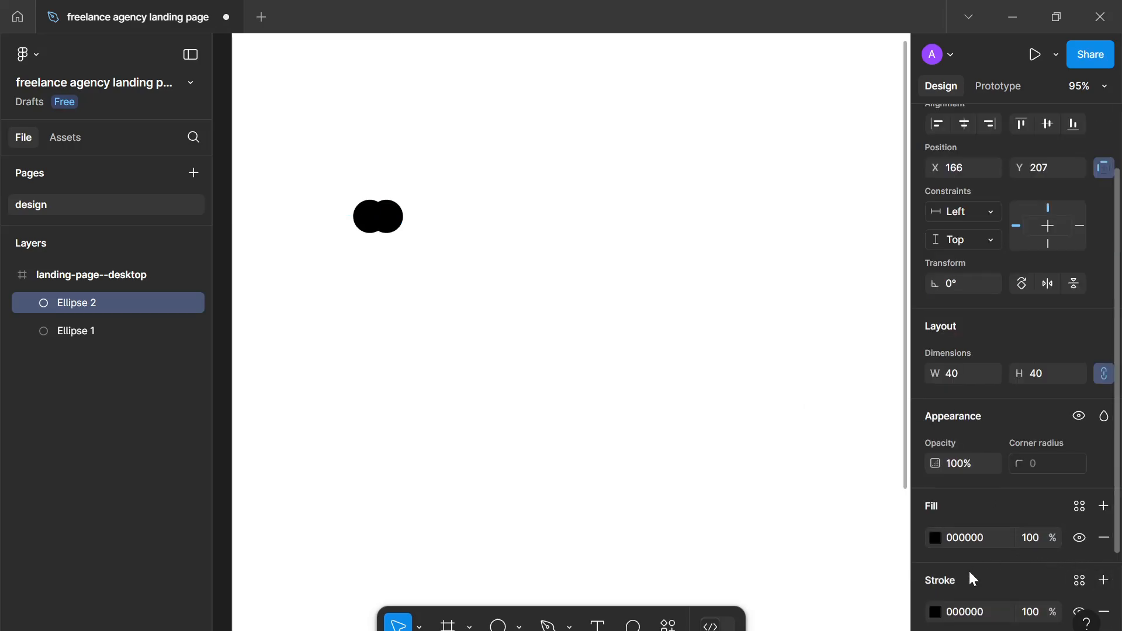
pyautogui.click(935, 612)
pyautogui.moveTo(719, 257); pyautogui.dragTo(701, 217)
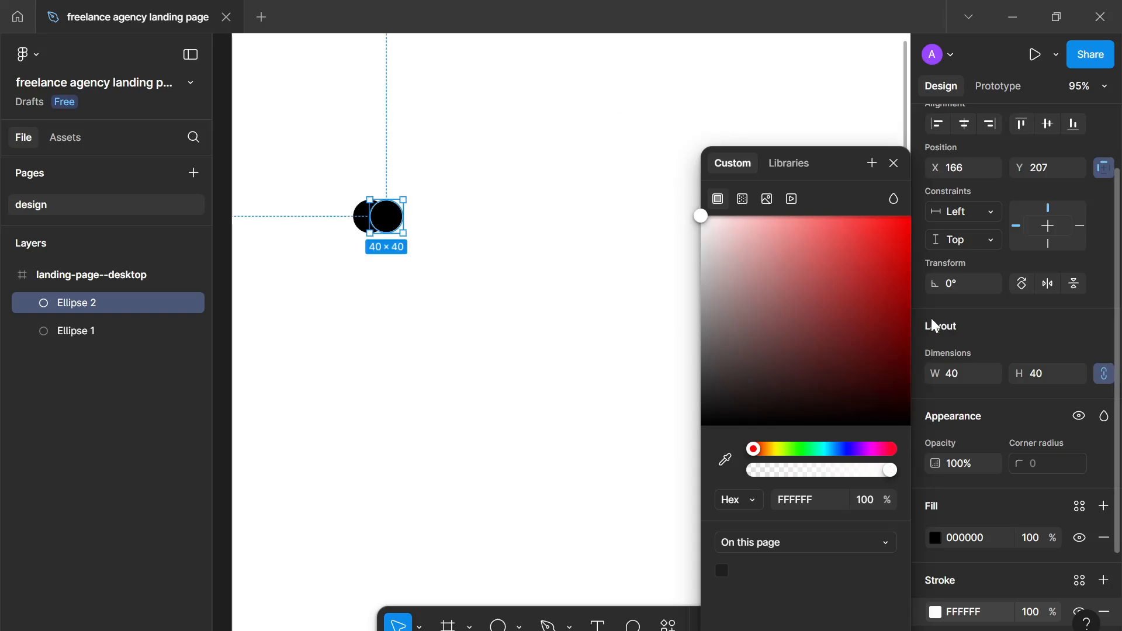
# Set the stroke weight of the duplicate circle with the white stroke to 5.
pyautogui.click(893, 164)
pyautogui.scroll(-3, 935, 417)
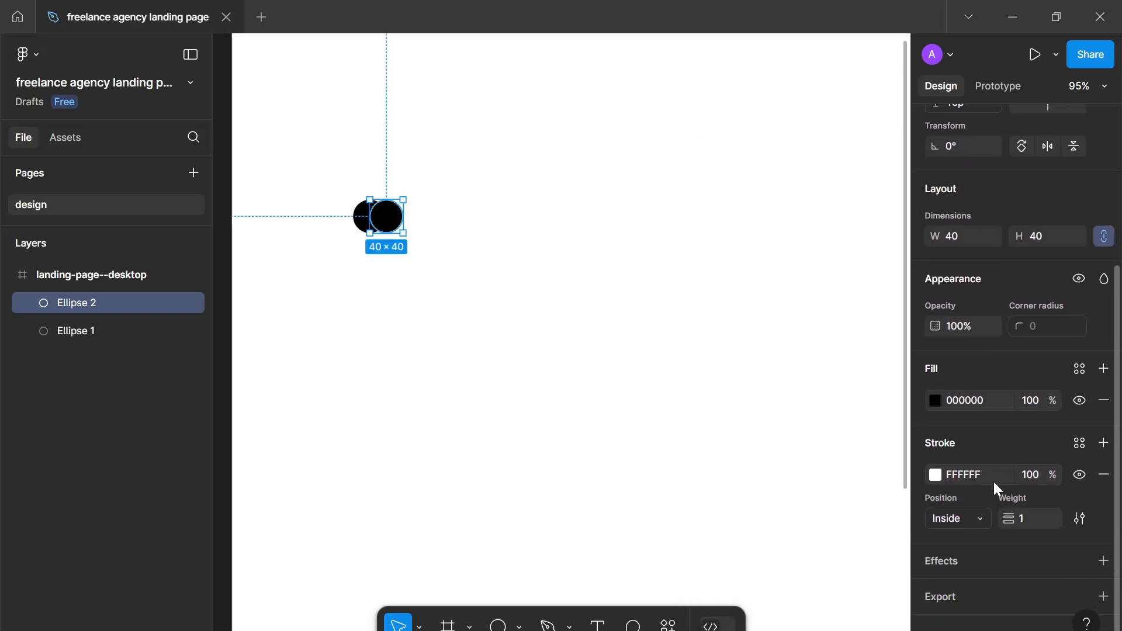
pyautogui.press('Up')
pyautogui.press('Up')
pyautogui.press('Up')
pyautogui.press('Up')
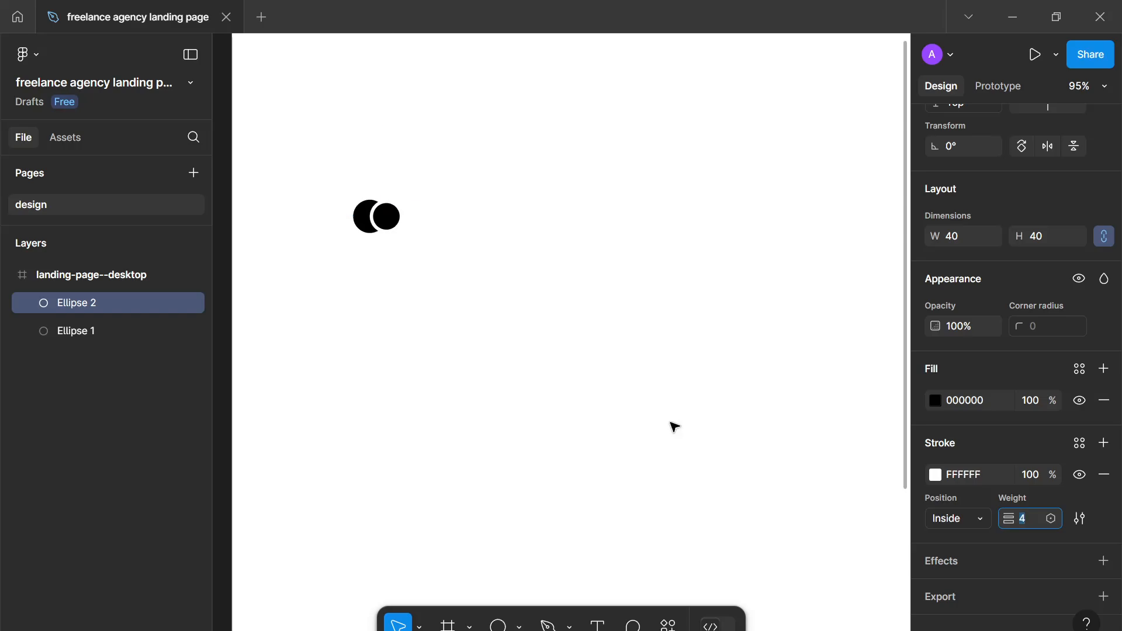
pyautogui.click(633, 421)
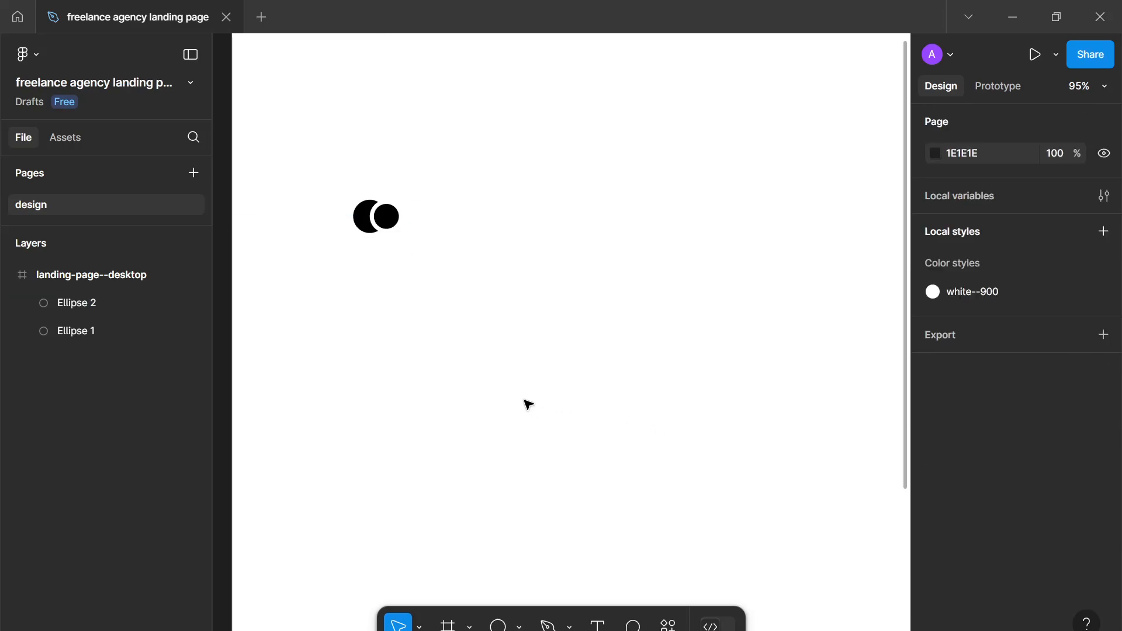
pyautogui.scroll(-2, 509, 329)
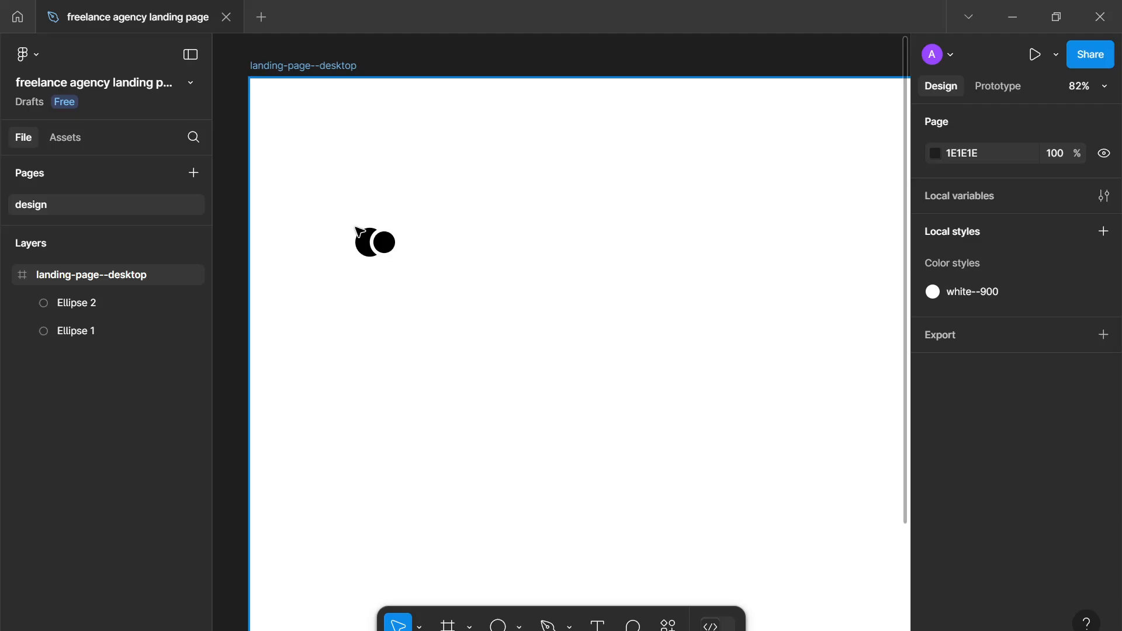
pyautogui.moveTo(341, 210); pyautogui.dragTo(413, 290)
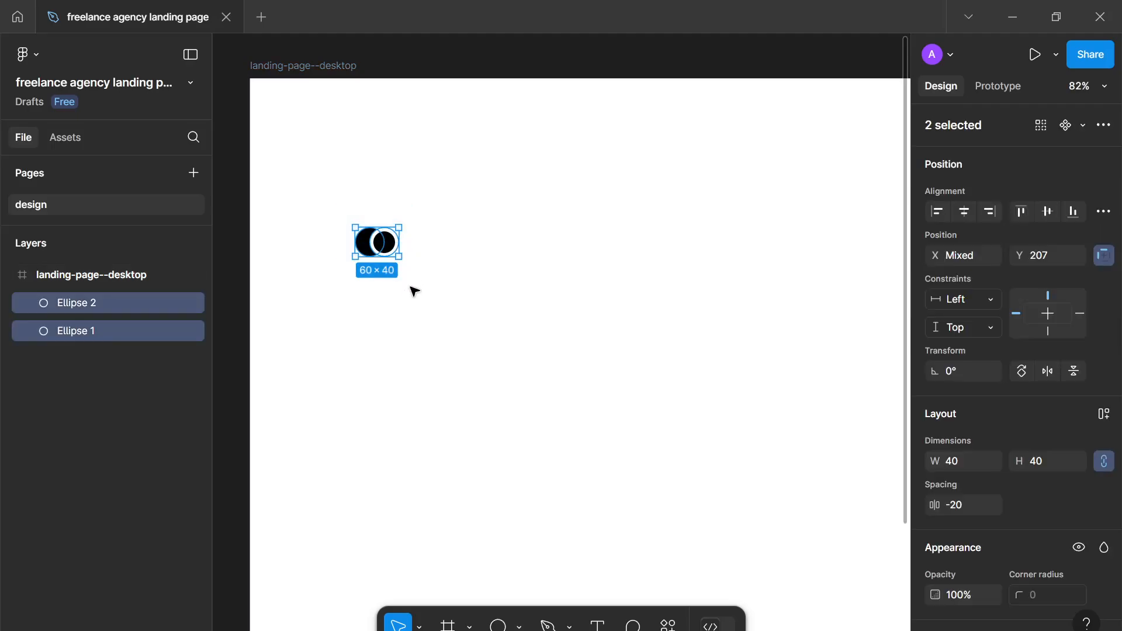
pyautogui.click(413, 291)
pyautogui.moveTo(343, 182); pyautogui.dragTo(435, 298)
pyautogui.click(434, 299)
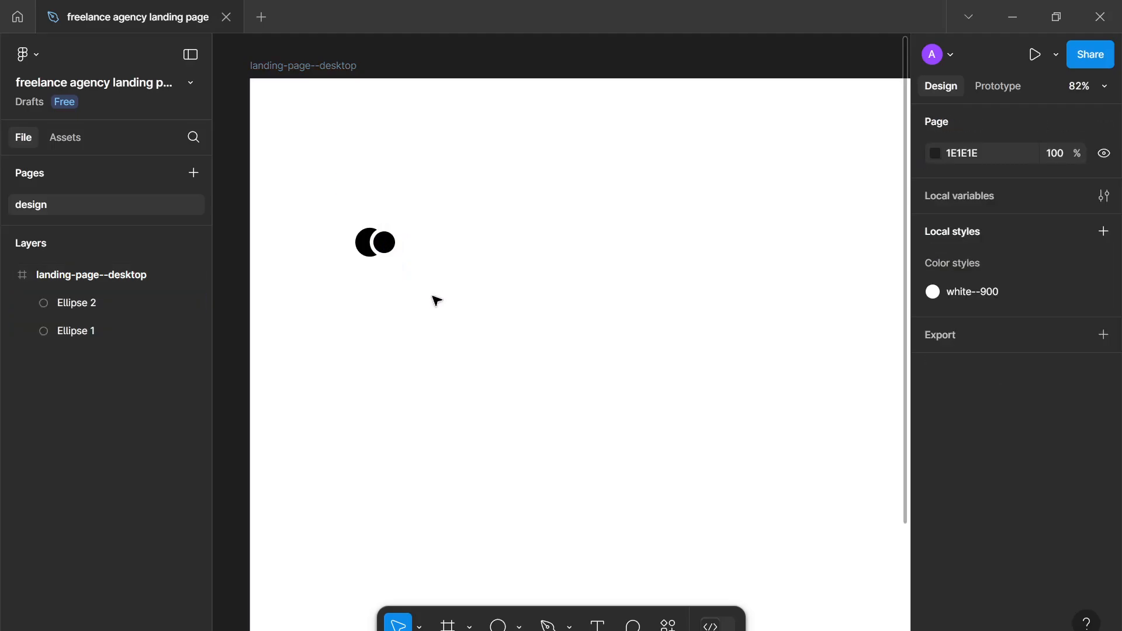
pyautogui.scroll(-1, 424, 288)
pyautogui.scroll(-3, 383, 289)
pyautogui.scroll(4, 373, 261)
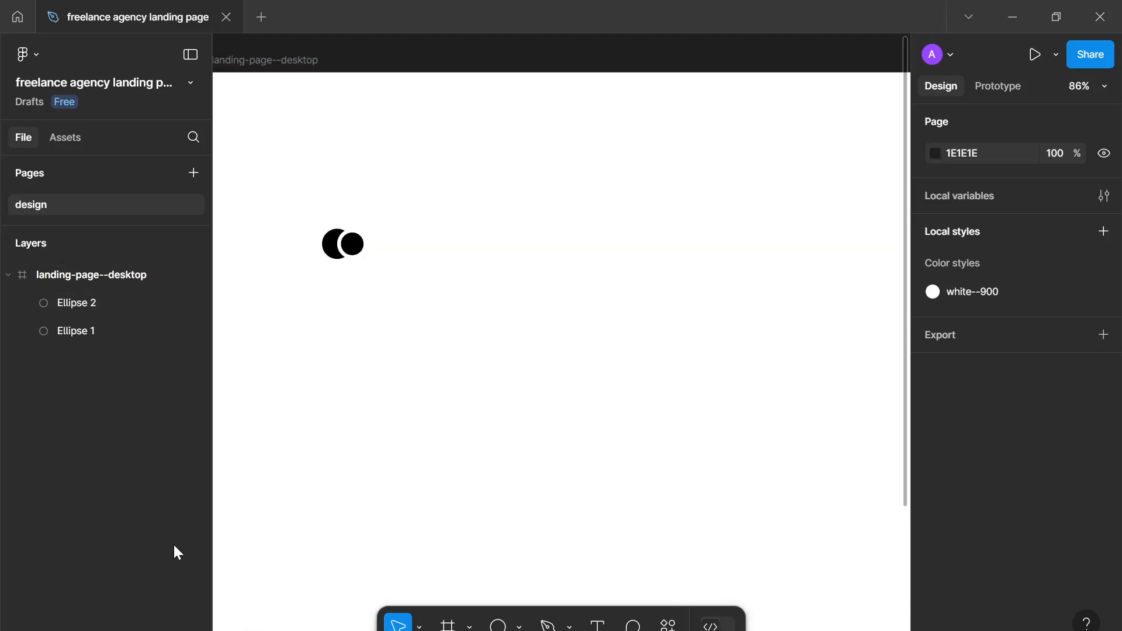
# Group the two overlapping circles and rename the group as logo.
pyautogui.moveTo(296, 173); pyautogui.dragTo(524, 412)
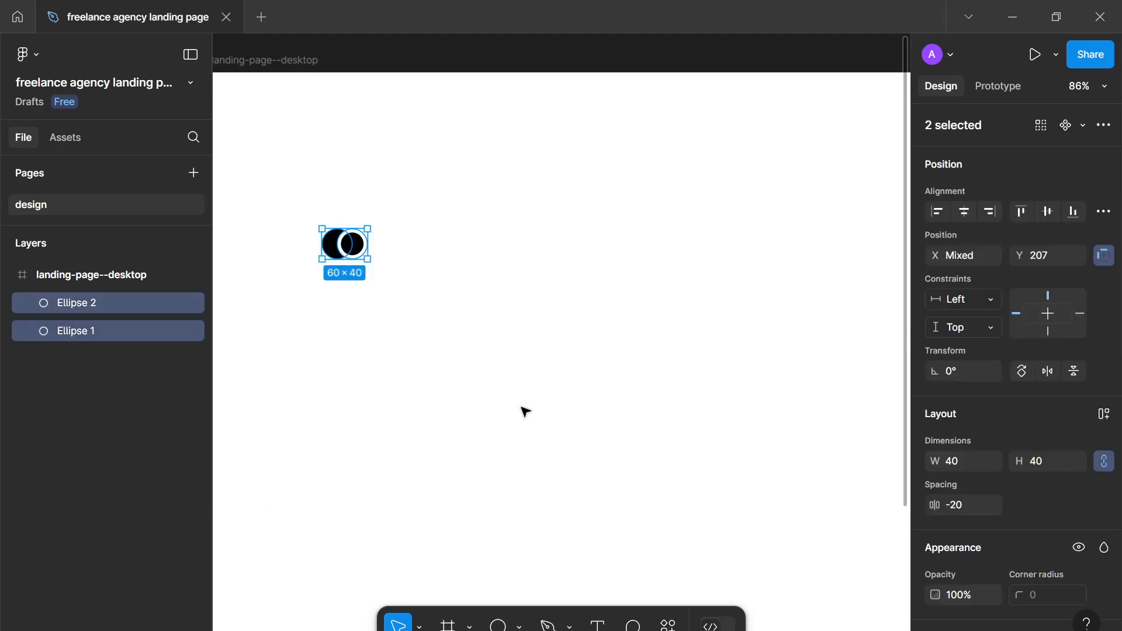
pyautogui.hotkey('ctrl', 'g')
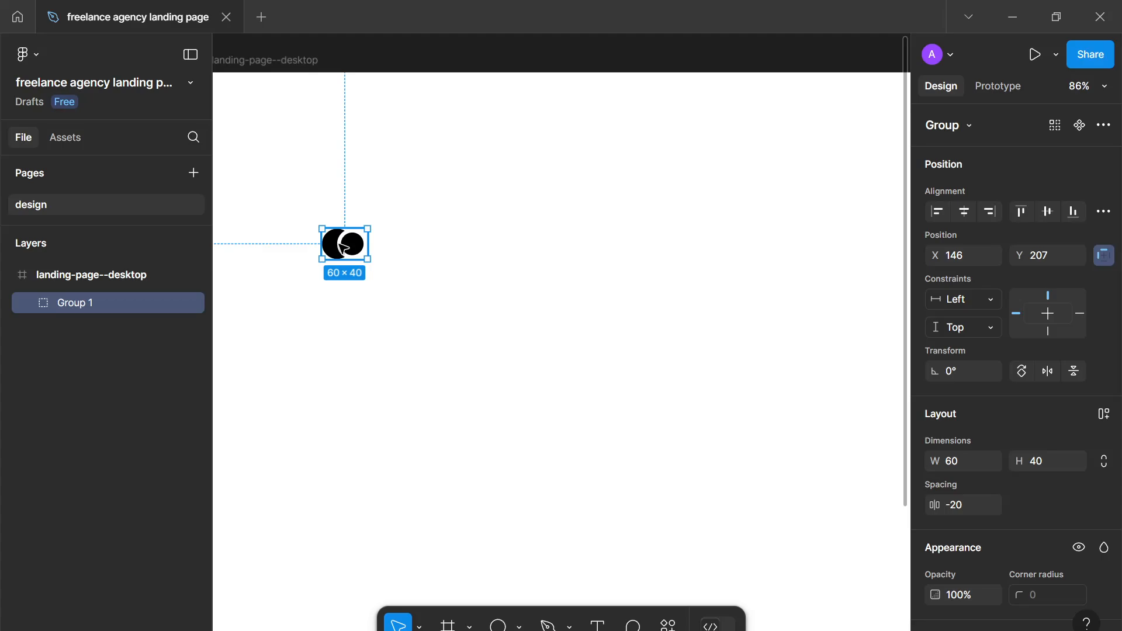
pyautogui.doubleClick(70, 305)
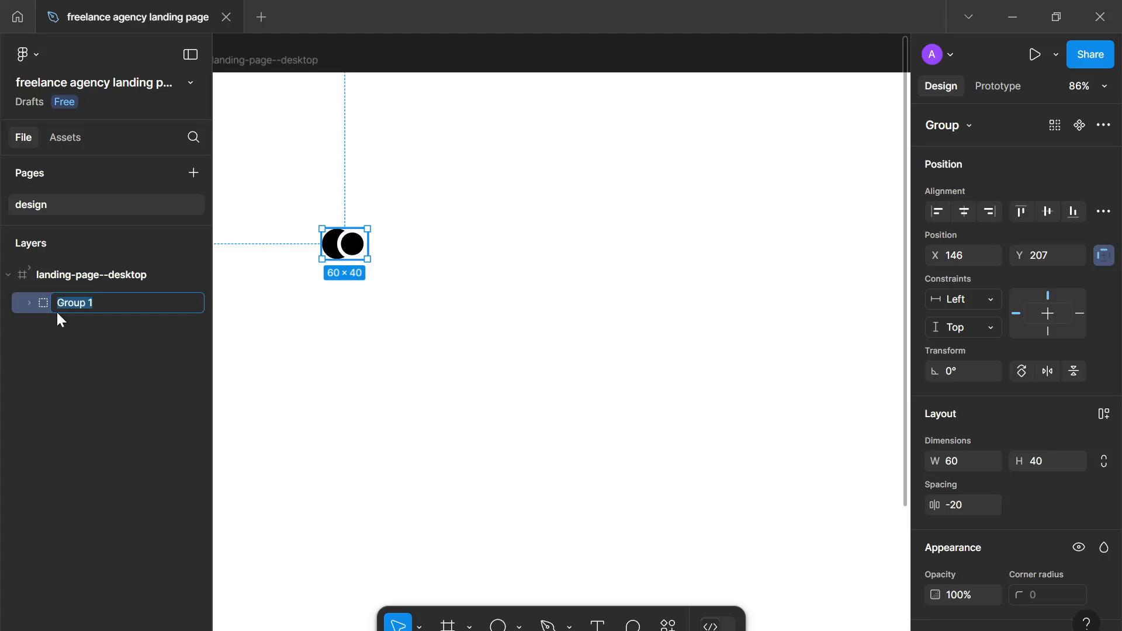
pyautogui.write('logo')
pyautogui.press('Return')
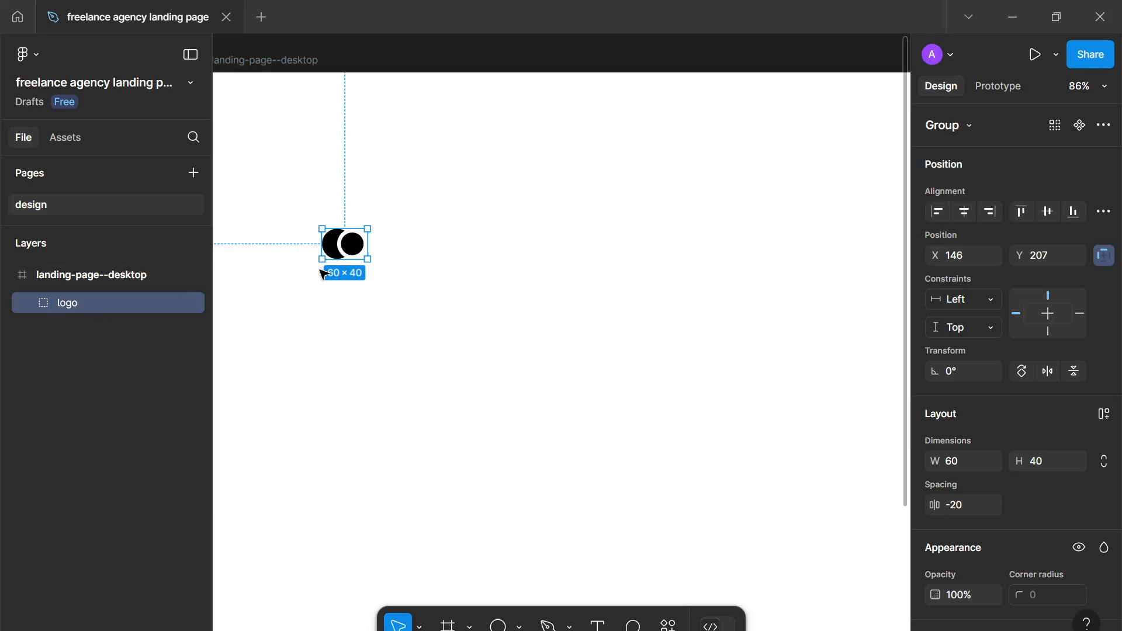
# Create a colour variable named black--100 from the logo group's black, 000000.
pyautogui.scroll(-6, 1027, 446)
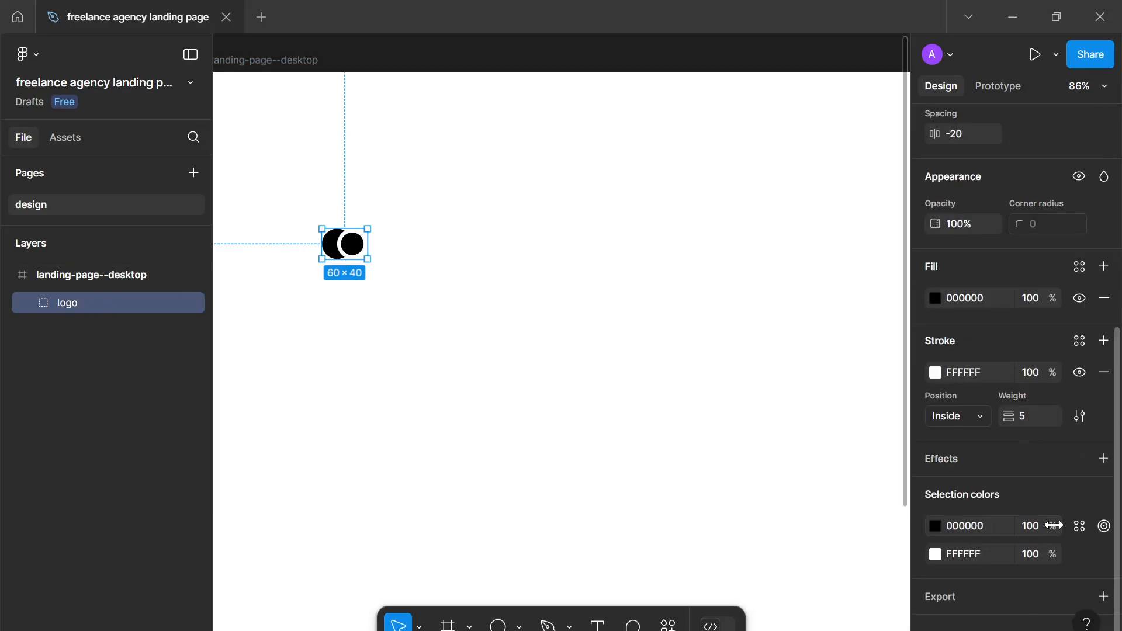
pyautogui.click(1075, 528)
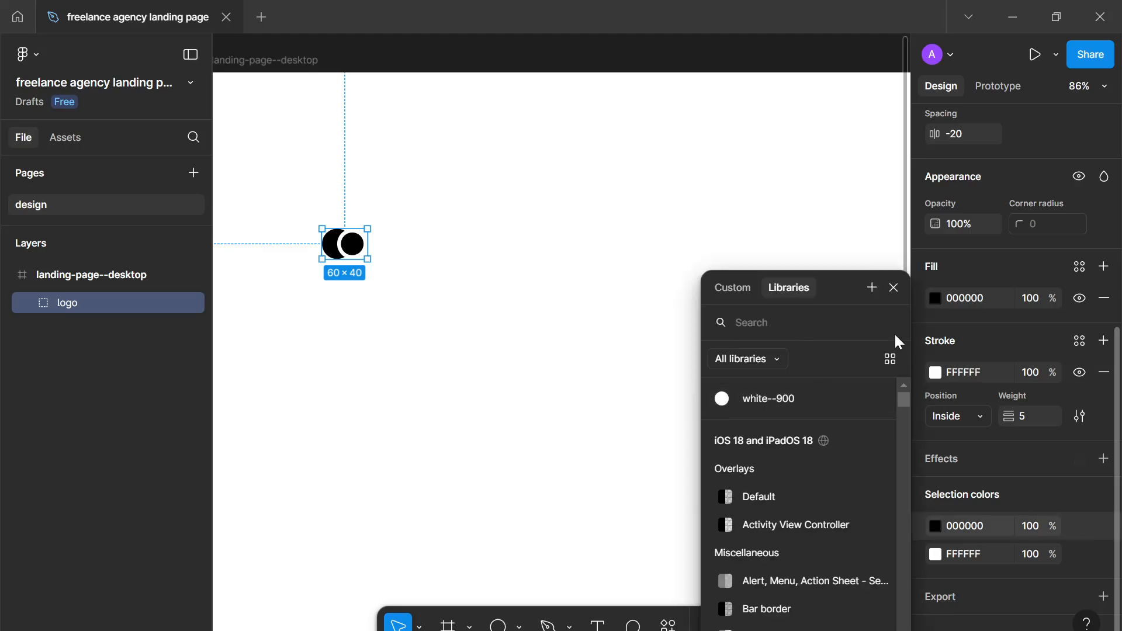
pyautogui.click(879, 292)
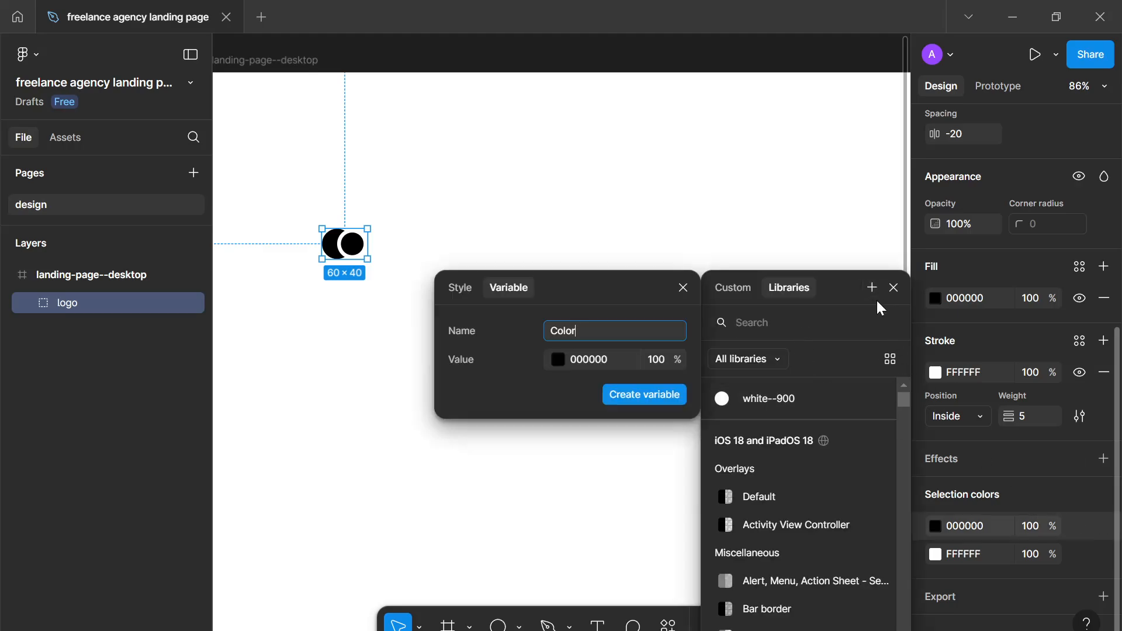
pyautogui.write('black--100')
pyautogui.click(637, 402)
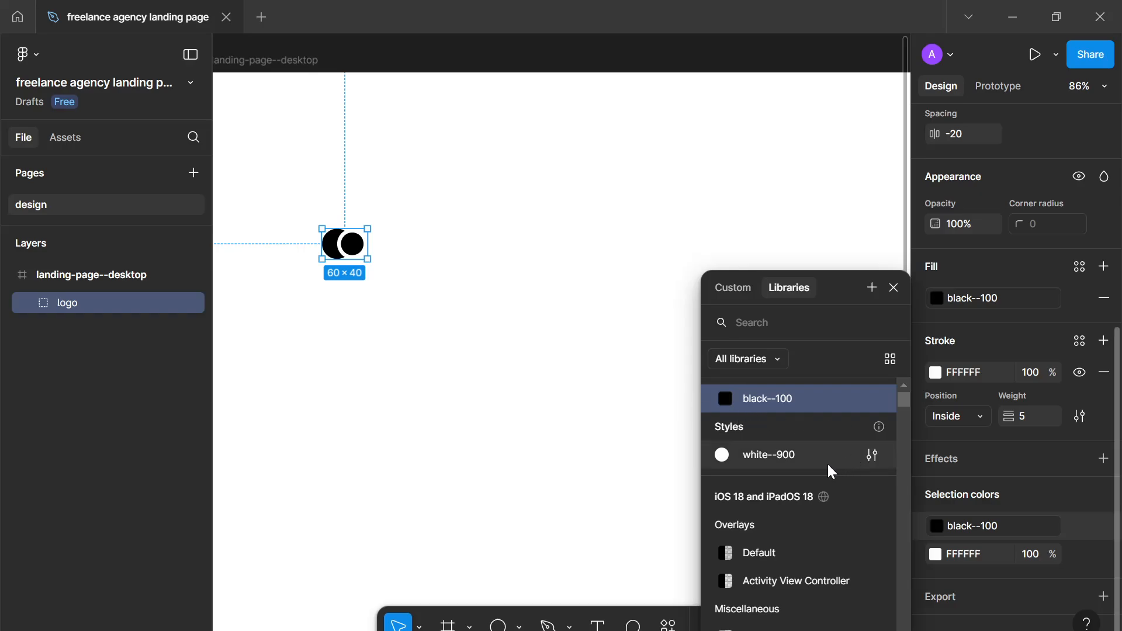
# Apply the white--900 colour style to the logo group's white FFFFFF colour.
pyautogui.click(1073, 552)
pyautogui.click(1075, 552)
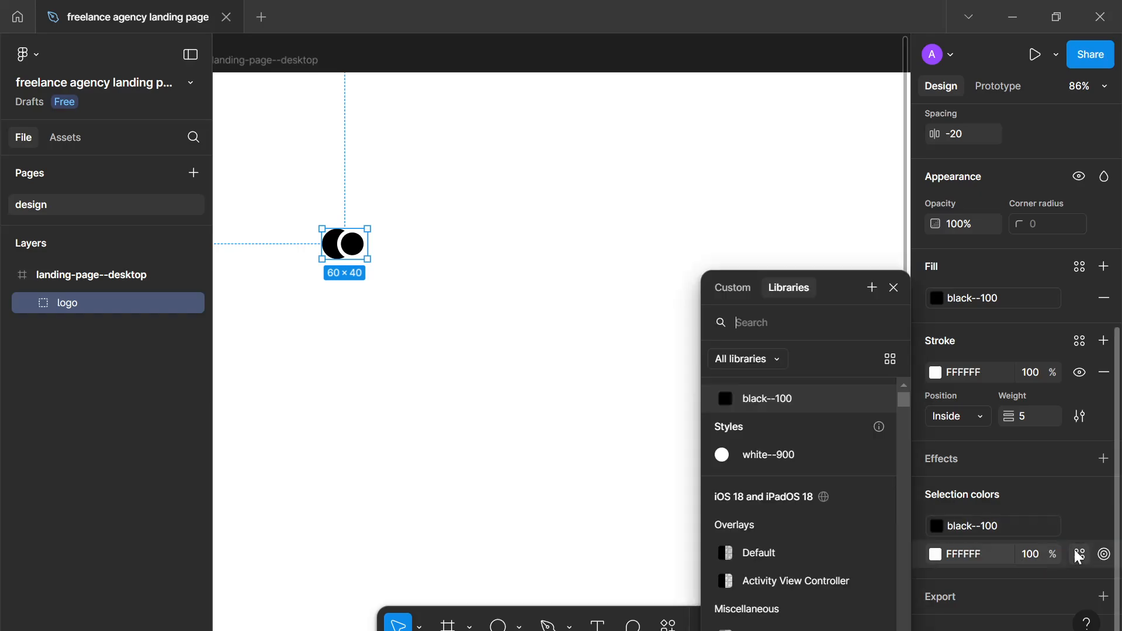
pyautogui.click(763, 460)
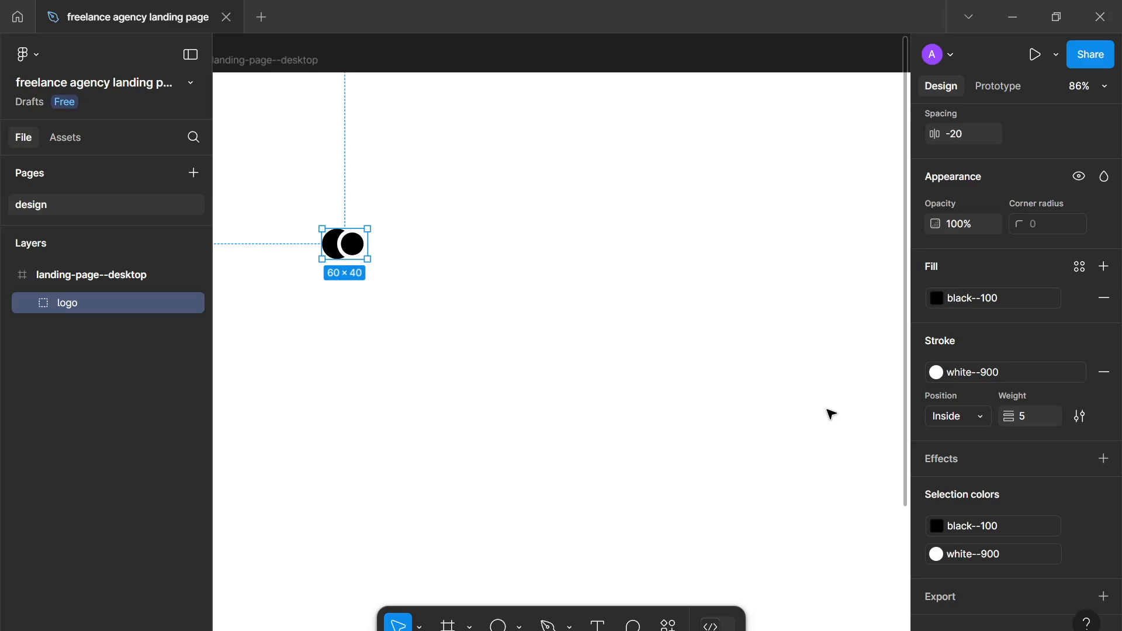
pyautogui.click(610, 375)
# Move the logo group to about X 231, Y 84, try flattening it into a single vector, and undo the flattening.
pyautogui.scroll(-1, 622, 351)
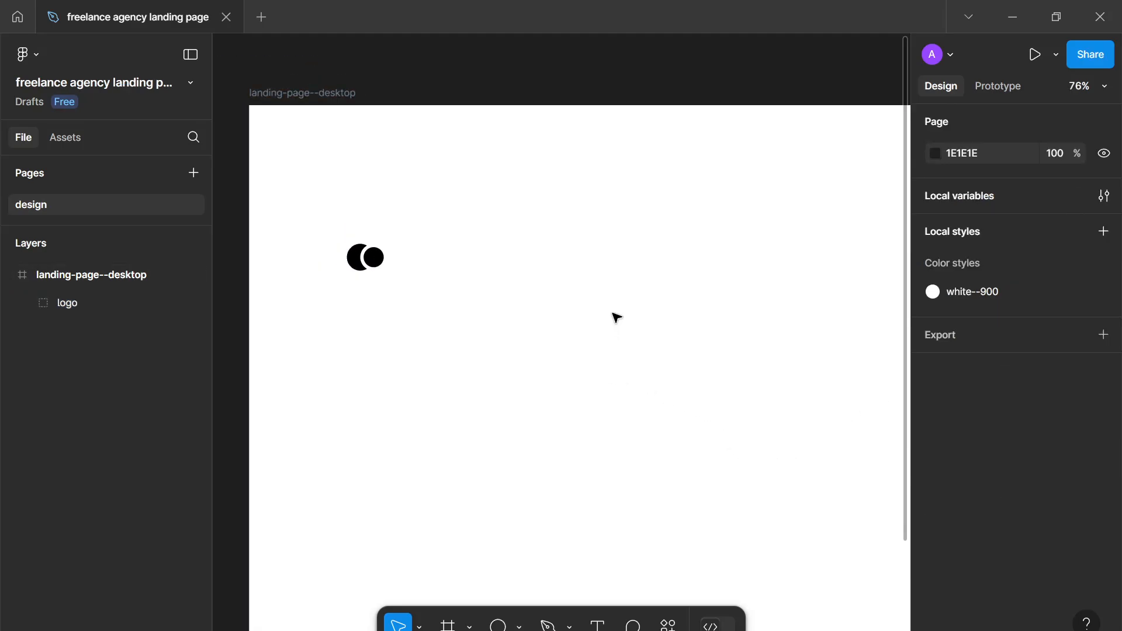
pyautogui.moveTo(359, 264); pyautogui.dragTo(418, 188)
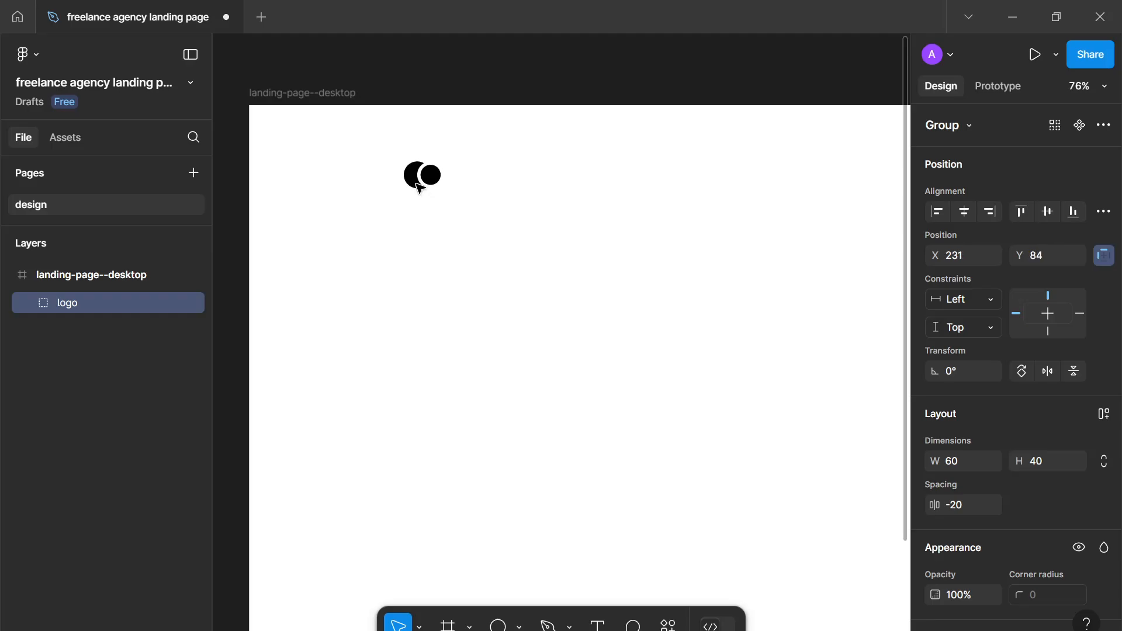
pyautogui.rightClick(414, 177)
pyautogui.moveTo(480, 493)
pyautogui.scroll(-2, 472, 409)
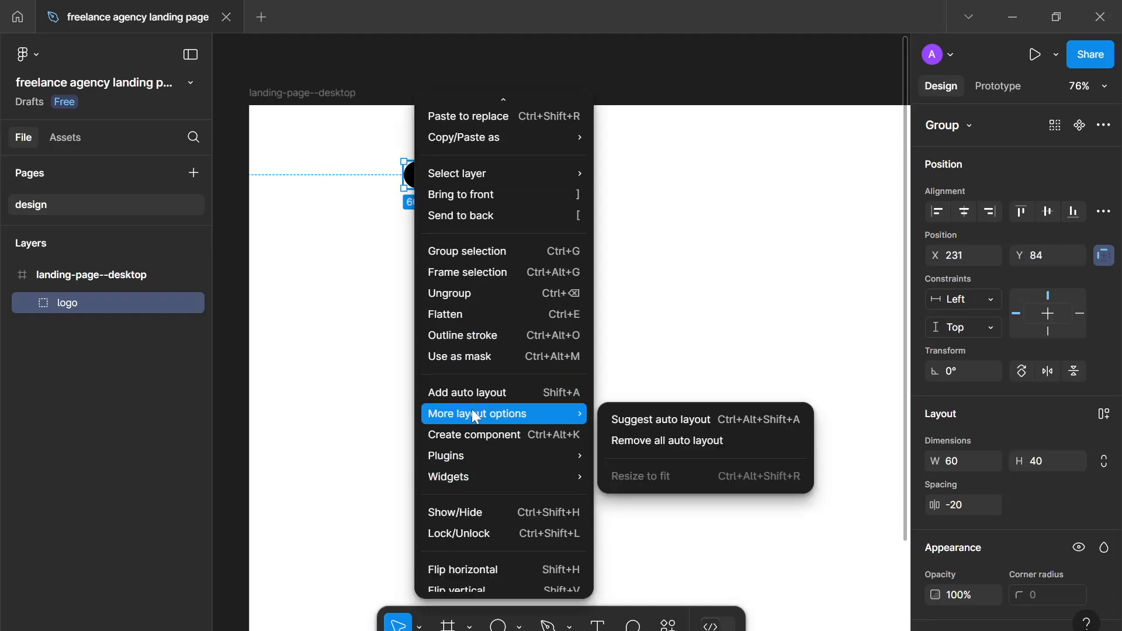
pyautogui.click(483, 310)
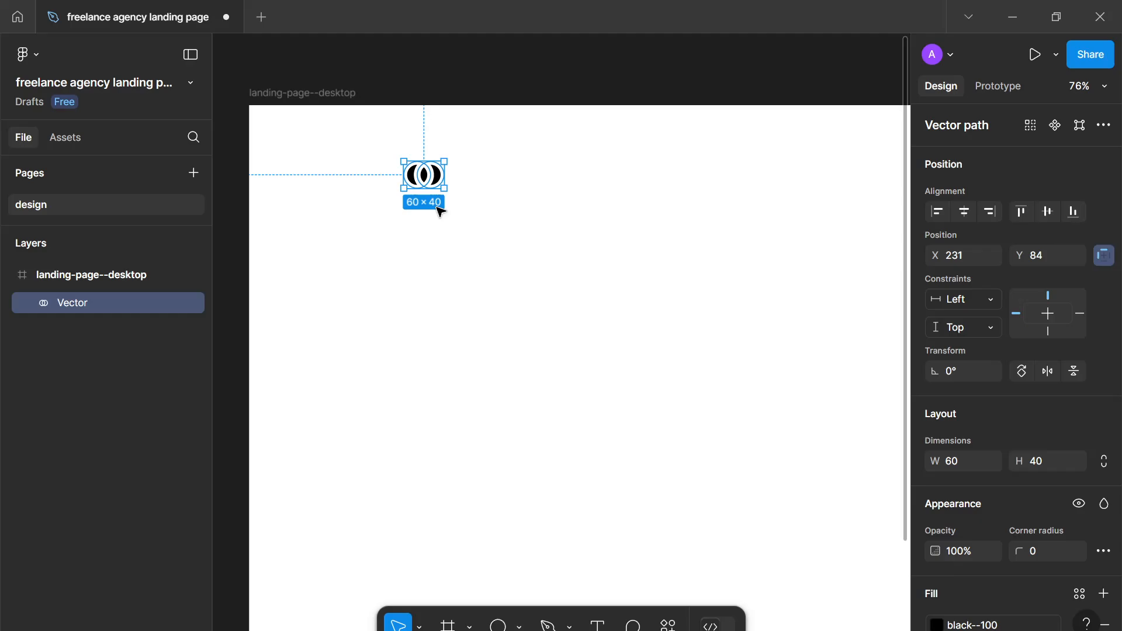
pyautogui.click(422, 247)
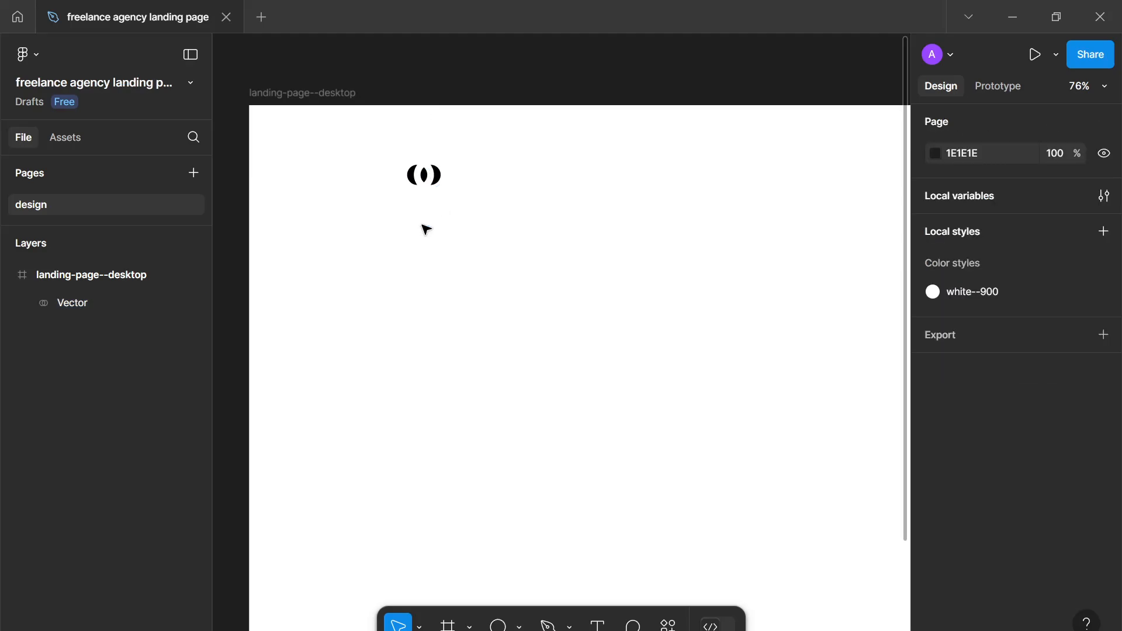
pyautogui.hotkey('ctrl', 'z')
pyautogui.hotkey('ctrl', 'z')
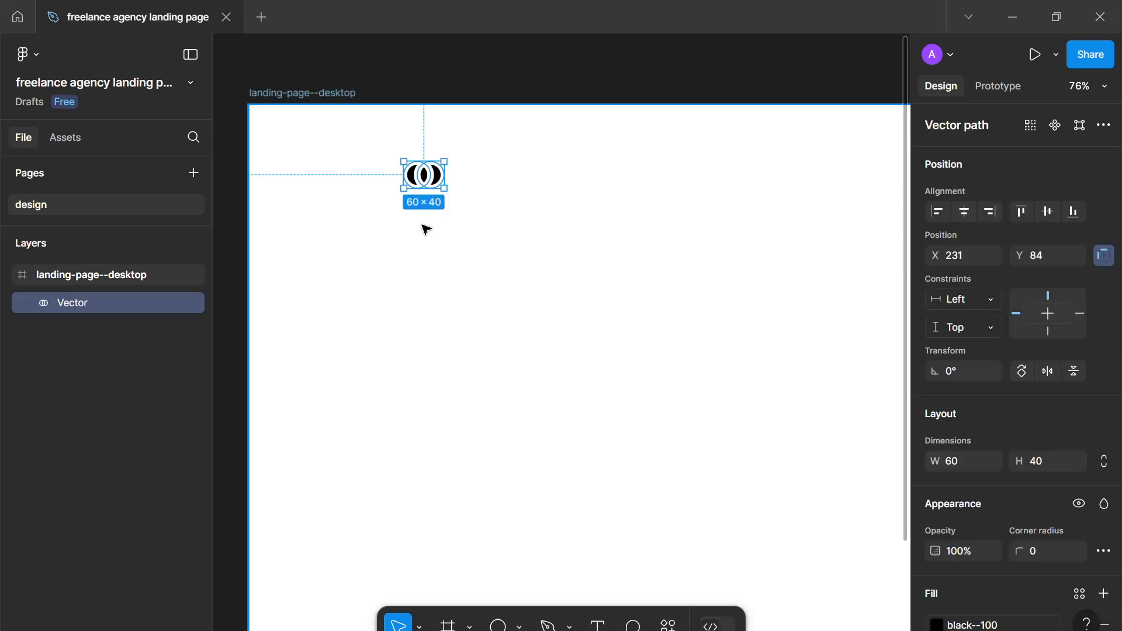
pyautogui.click(426, 229)
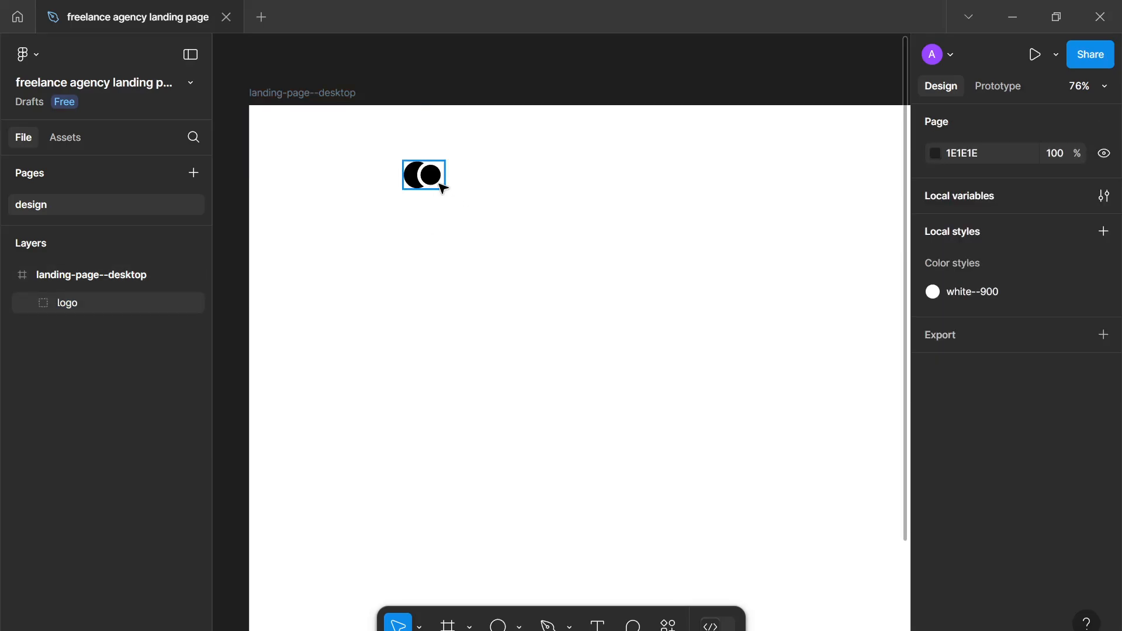
# Move the logo group near the upper-left corner of the landing-page--desktop frame, at about X 62, Y 24.
pyautogui.moveTo(438, 178); pyautogui.dragTo(325, 146)
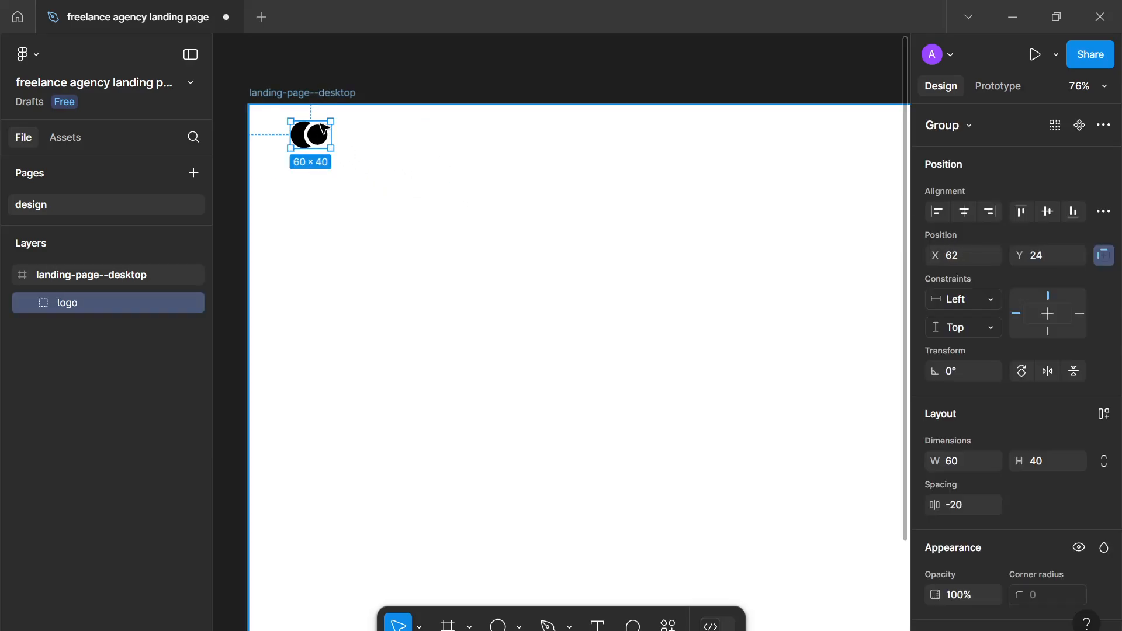
pyautogui.click(381, 251)
pyautogui.scroll(-3, 396, 218)
pyautogui.hscroll(2, 386, 216)
pyautogui.scroll(-3, 320, 205)
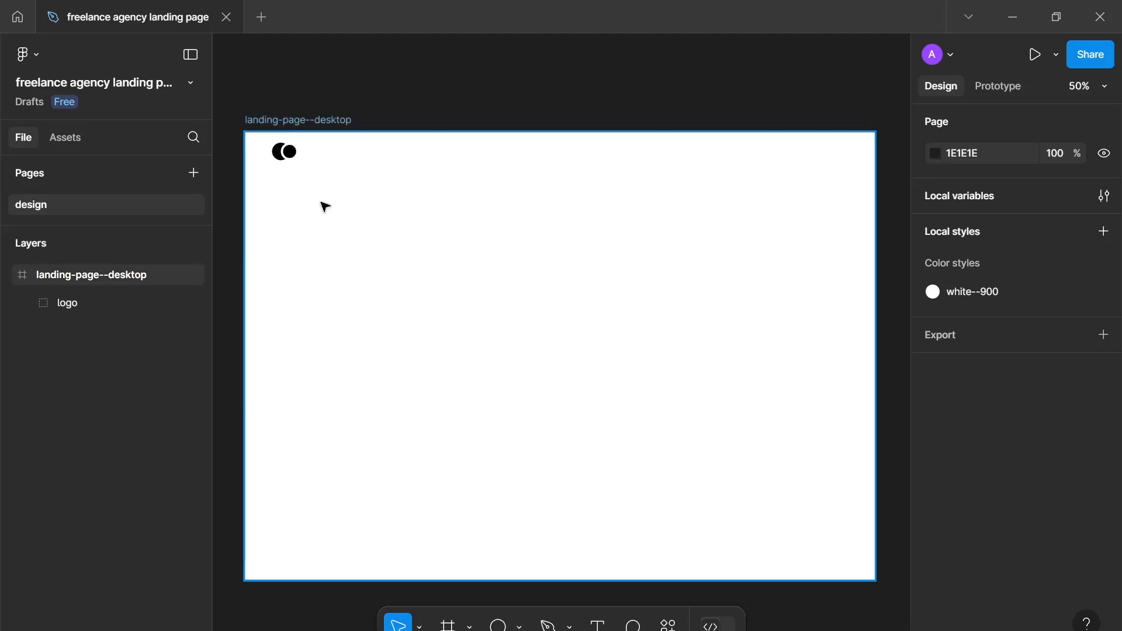
pyautogui.hscroll(2, 344, 179)
pyautogui.scroll(1, 345, 179)
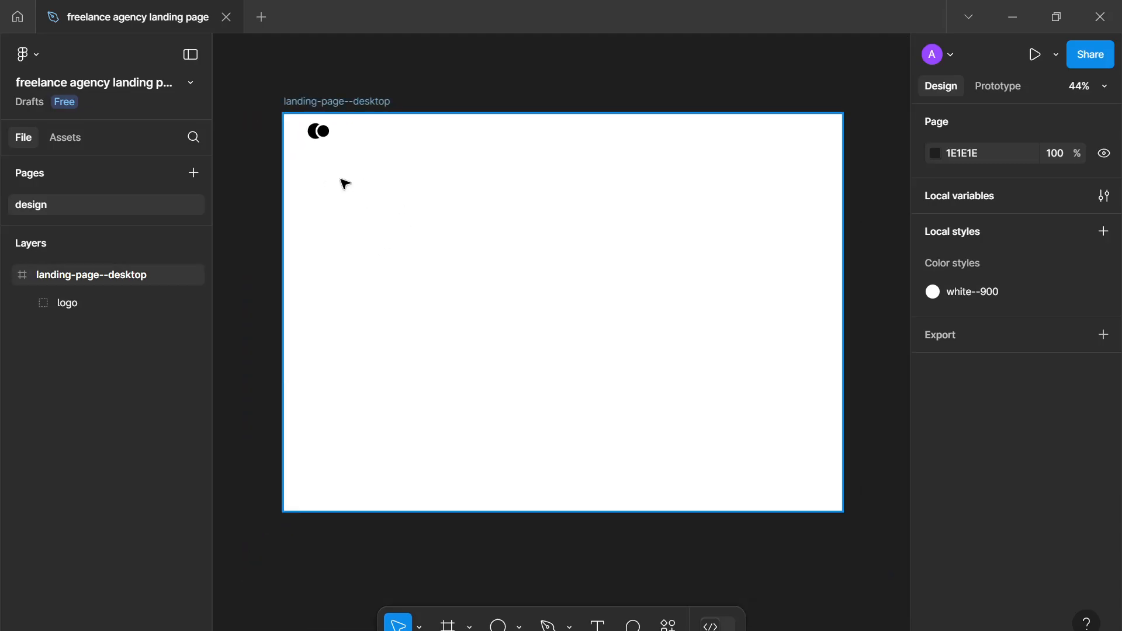
pyautogui.scroll(-1, 348, 156)
pyautogui.hscroll(-1, 349, 156)
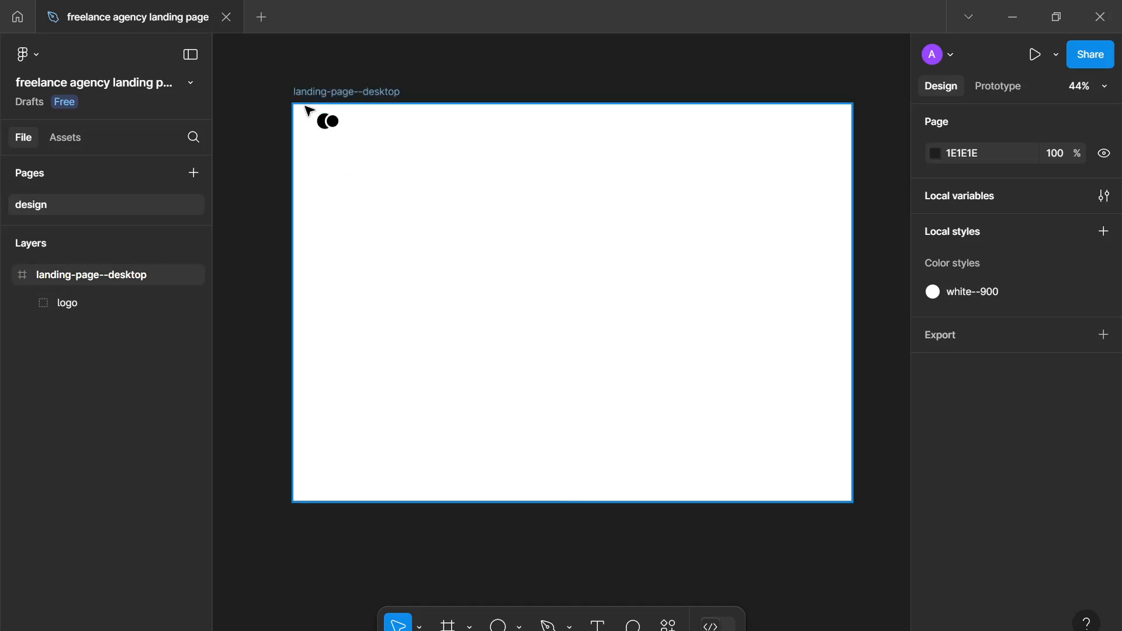
pyautogui.moveTo(310, 112); pyautogui.dragTo(396, 157)
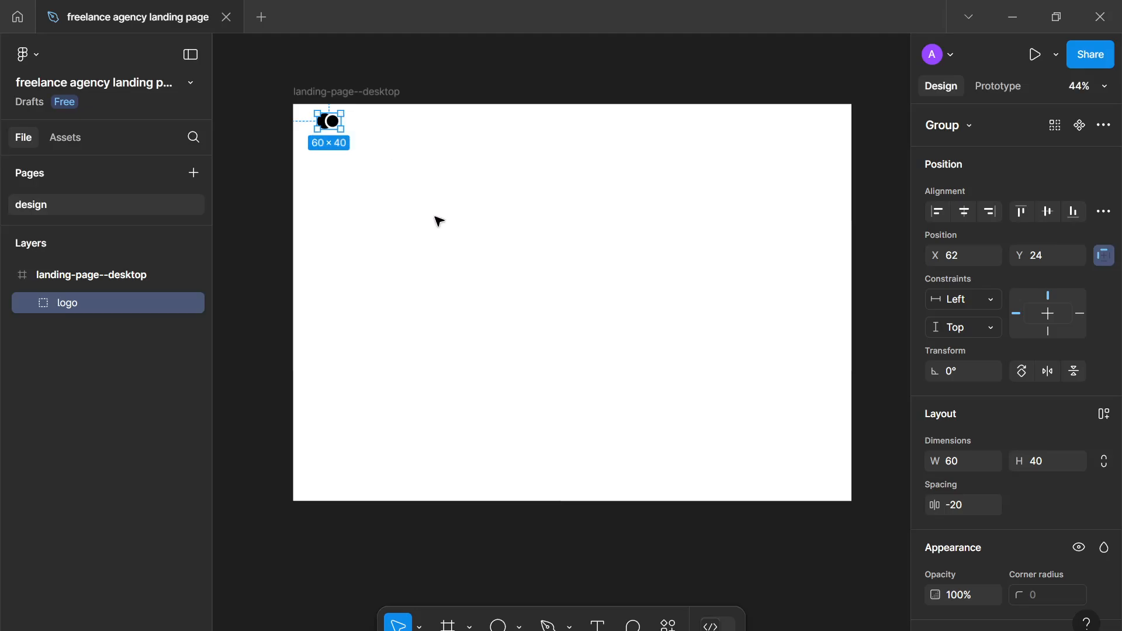
pyautogui.click(383, 262)
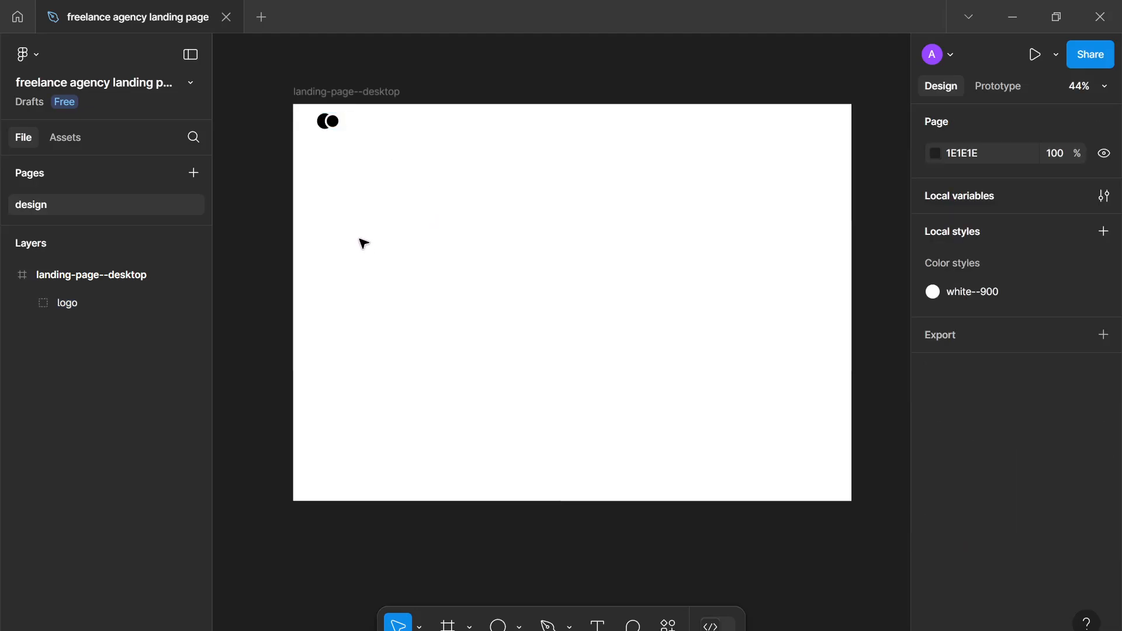
pyautogui.scroll(1, 364, 243)
pyautogui.moveTo(356, 238); pyautogui.dragTo(346, 253)
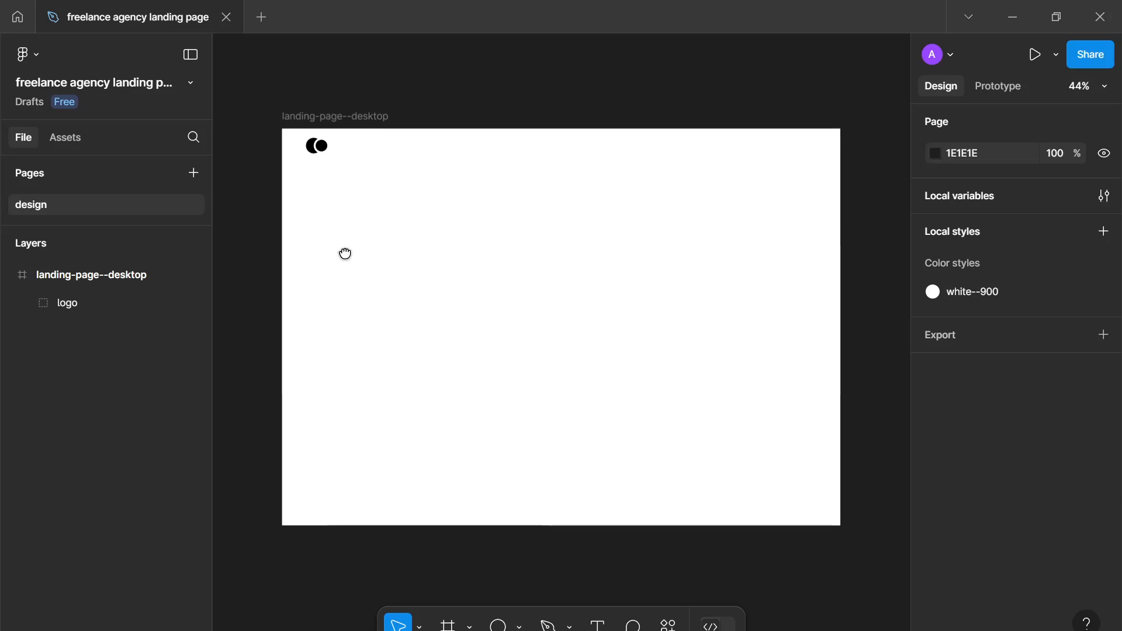
pyautogui.scroll(1, 345, 253)
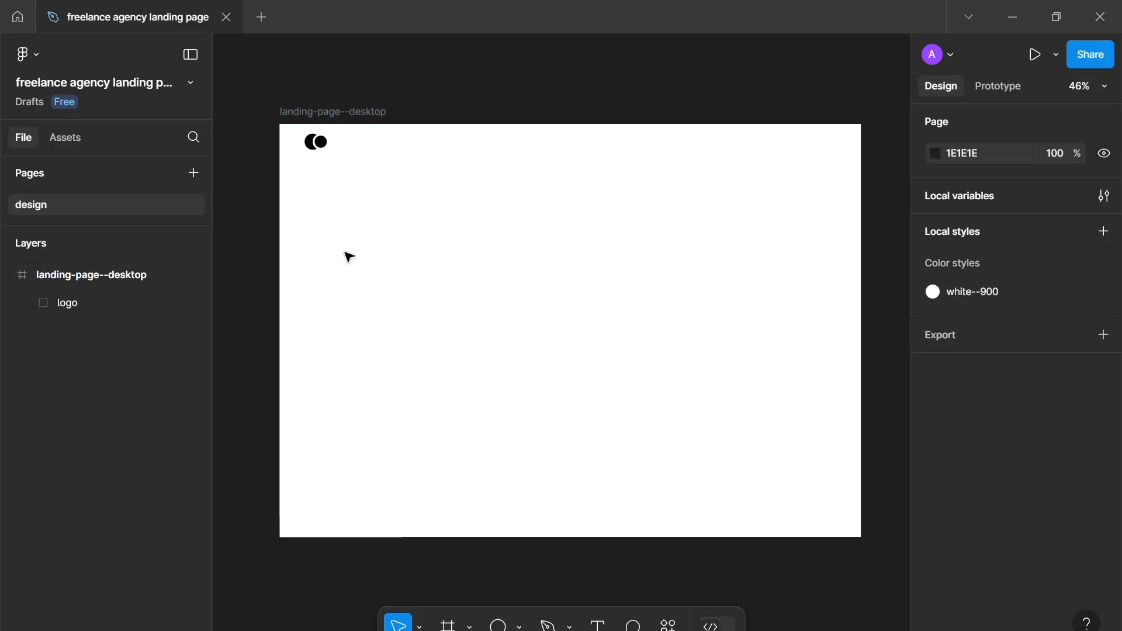
pyautogui.scroll(-1, 346, 253)
pyautogui.moveTo(346, 253); pyautogui.dragTo(350, 273)
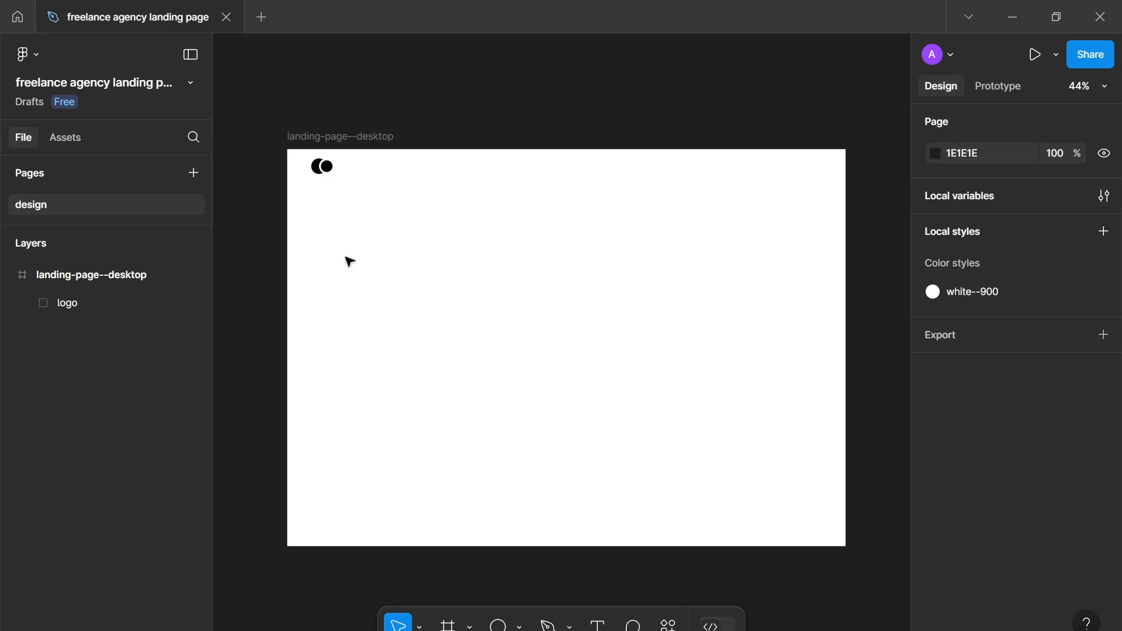
pyautogui.moveTo(350, 260); pyautogui.dragTo(337, 271)
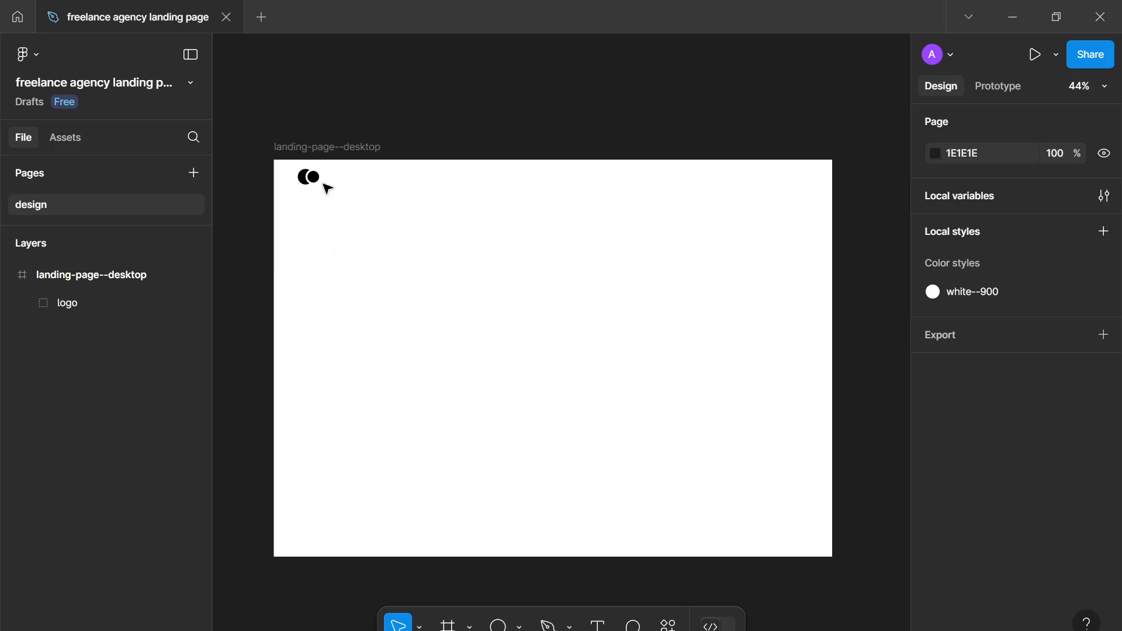
# Draw a rectangle about 314 × 390 in the landing-page--desktop frame, at about X 253, Y 122.
pyautogui.moveTo(347, 186); pyautogui.dragTo(792, 425)
pyautogui.press('r')
pyautogui.moveTo(372, 207); pyautogui.dragTo(494, 357)
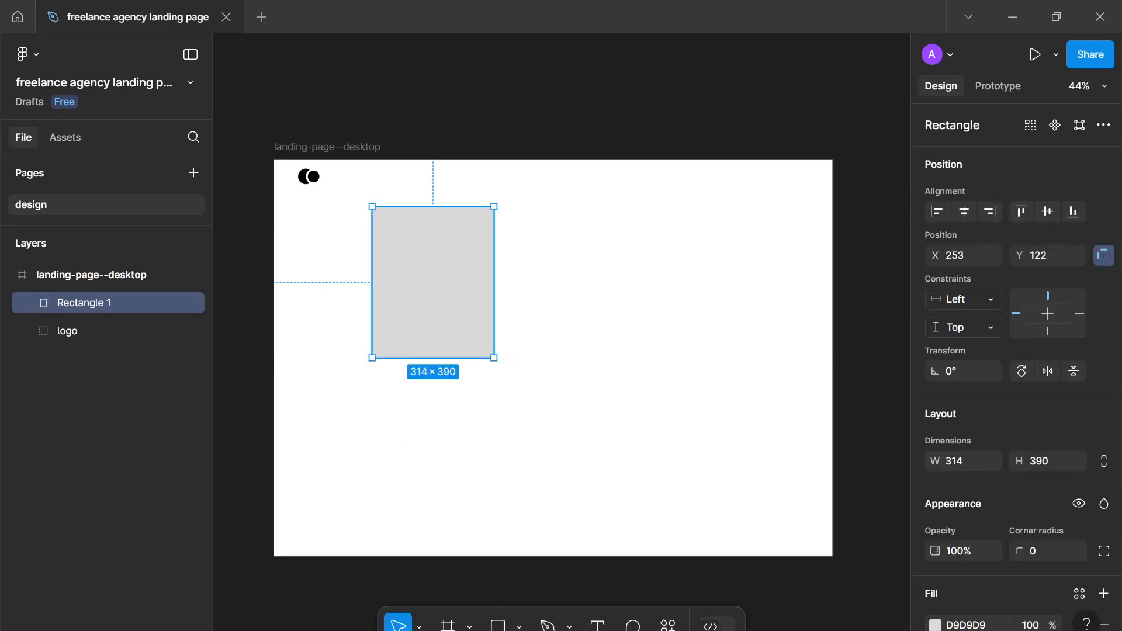
# Fill the rectangle with bright green 62FF00 and move it to about X 563, Y 317.
pyautogui.click(936, 625)
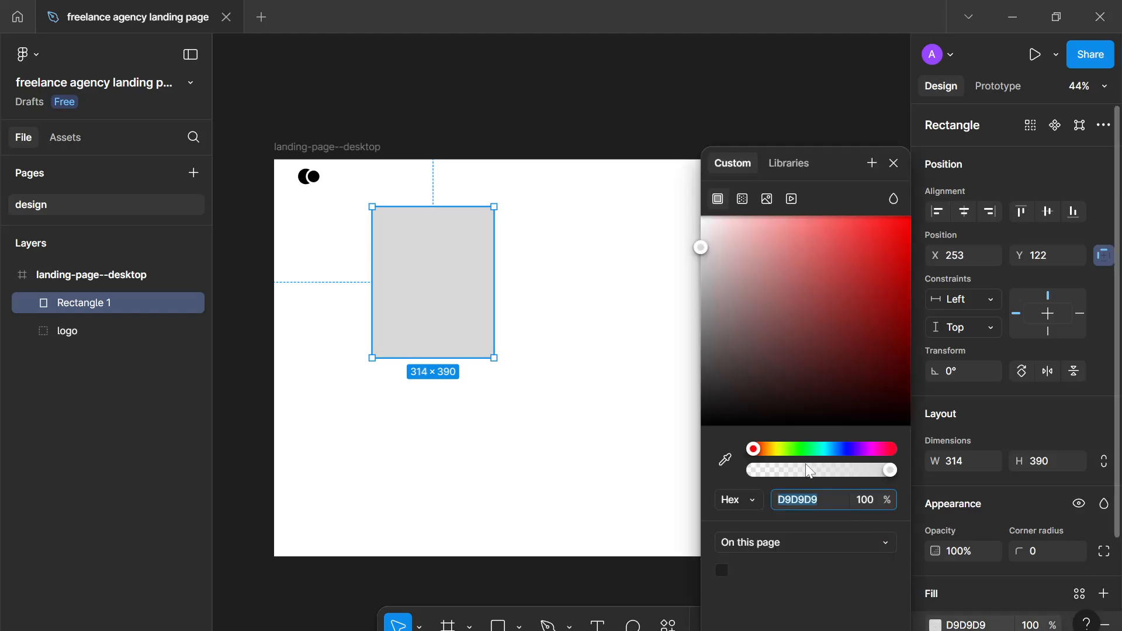
pyautogui.click(790, 449)
pyautogui.moveTo(861, 325); pyautogui.dragTo(982, 19)
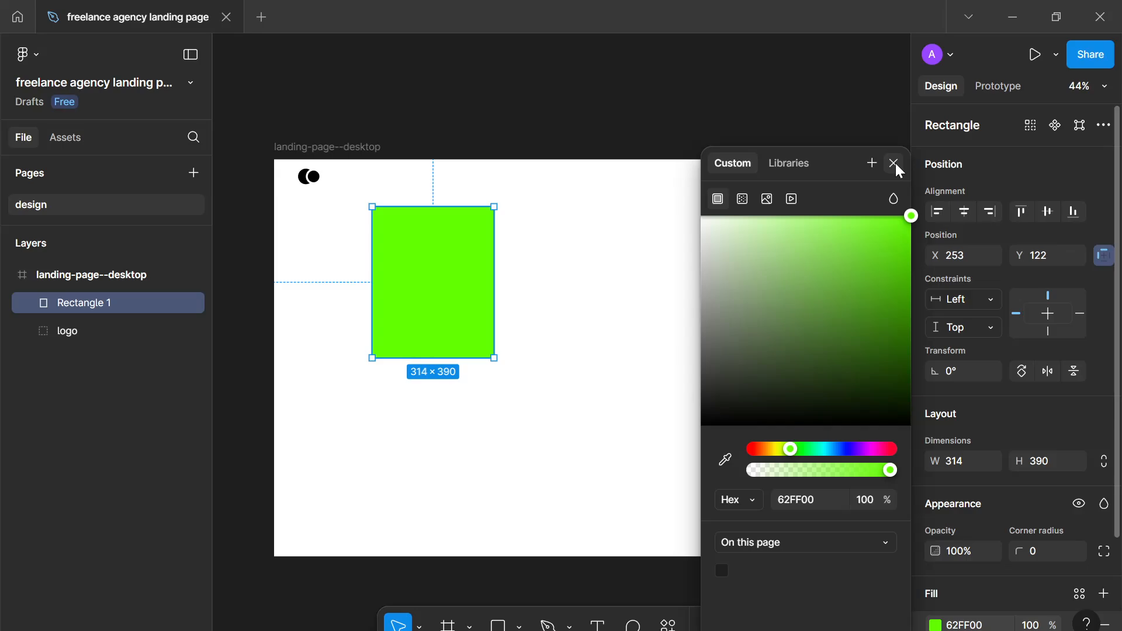
pyautogui.click(895, 163)
pyautogui.moveTo(388, 280); pyautogui.dragTo(509, 358)
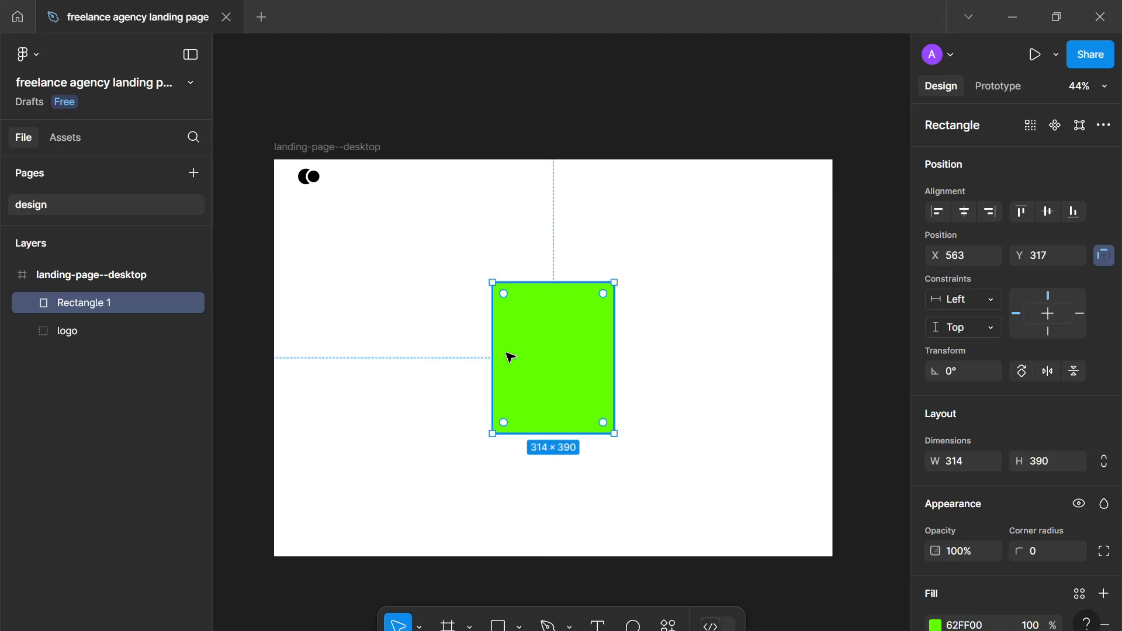
# Try adding an inside stroke in 000000 with weight 1 to the green rectangle.
pyautogui.scroll(-1, 504, 345)
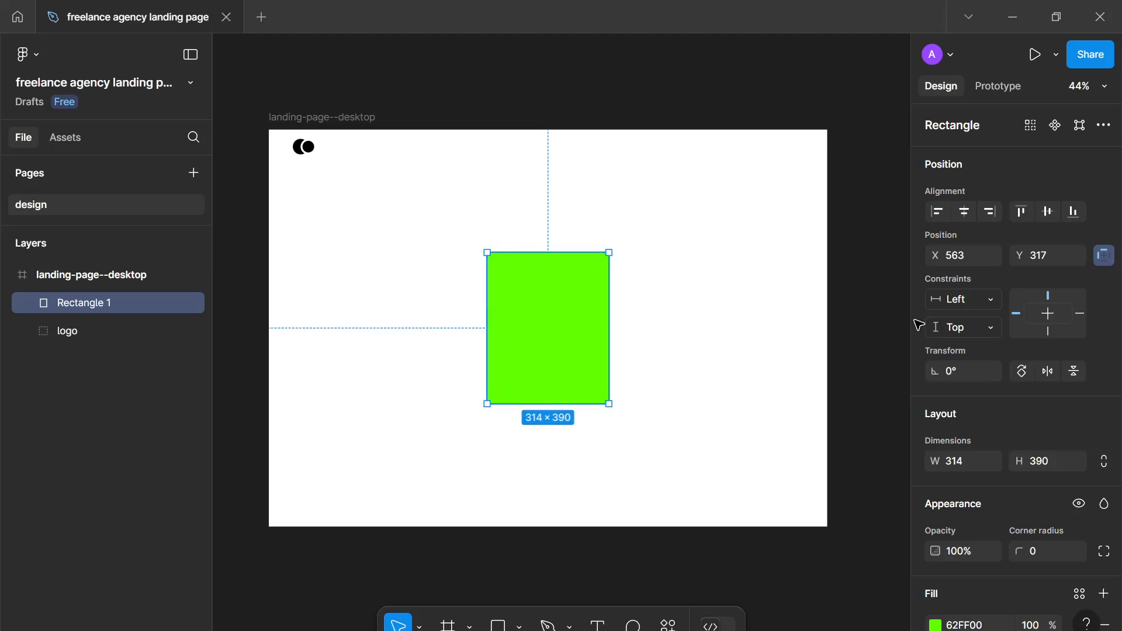
pyautogui.scroll(-3, 1004, 321)
pyautogui.click(1104, 526)
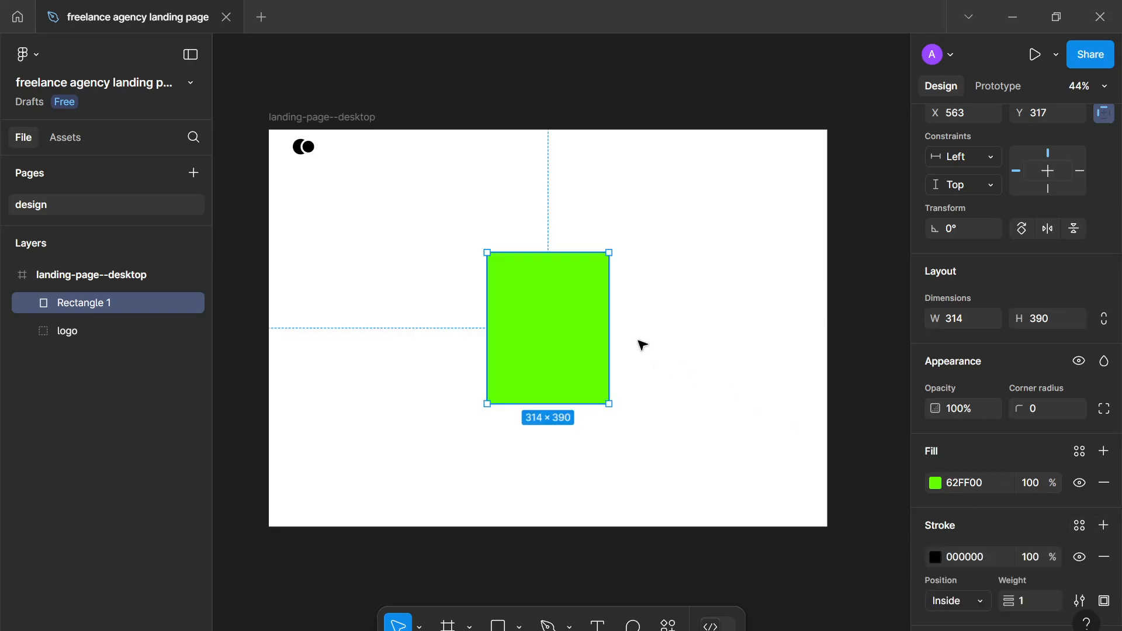
pyautogui.click(641, 343)
pyautogui.moveTo(523, 283); pyautogui.dragTo(682, 428)
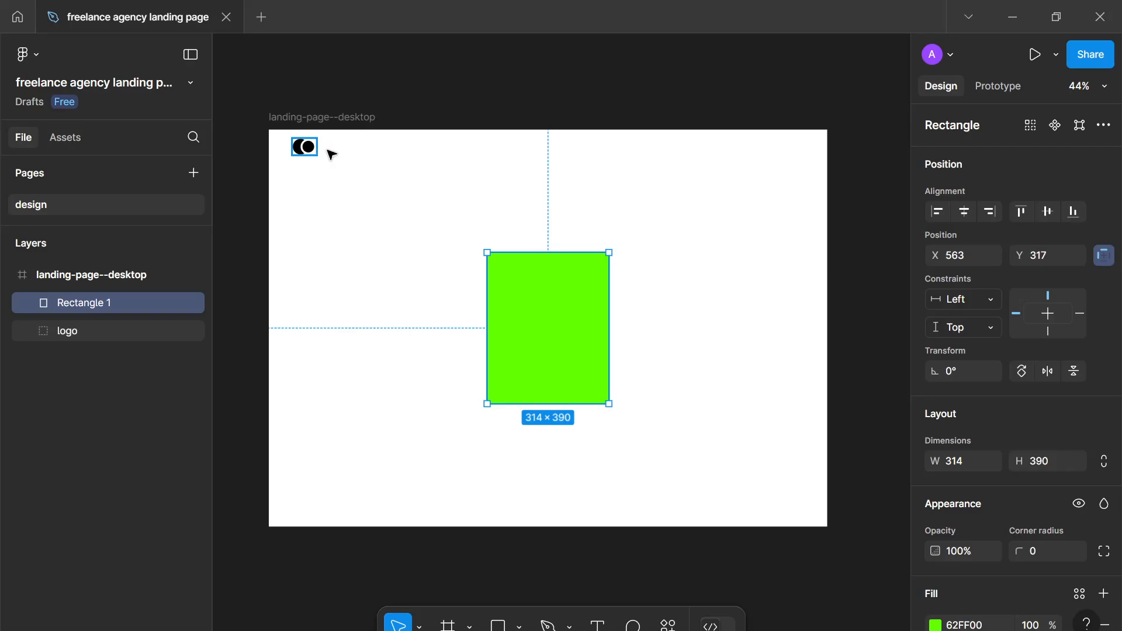
# Delete the green rectangle from the landing-page--desktop frame.
pyautogui.click(479, 186)
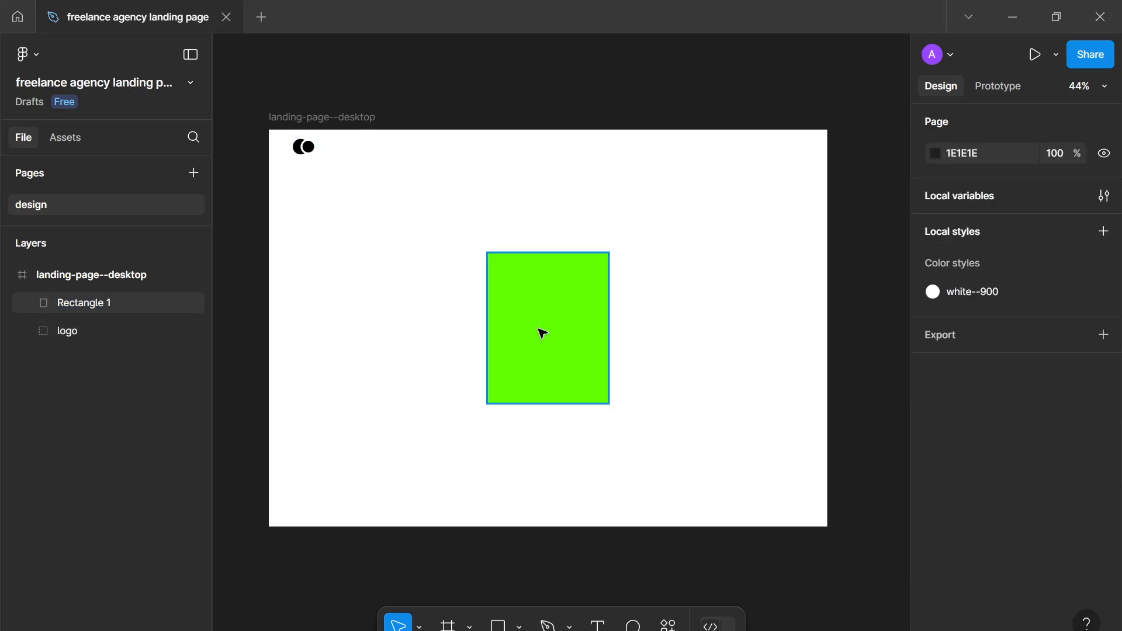
pyautogui.moveTo(544, 331); pyautogui.dragTo(457, 364)
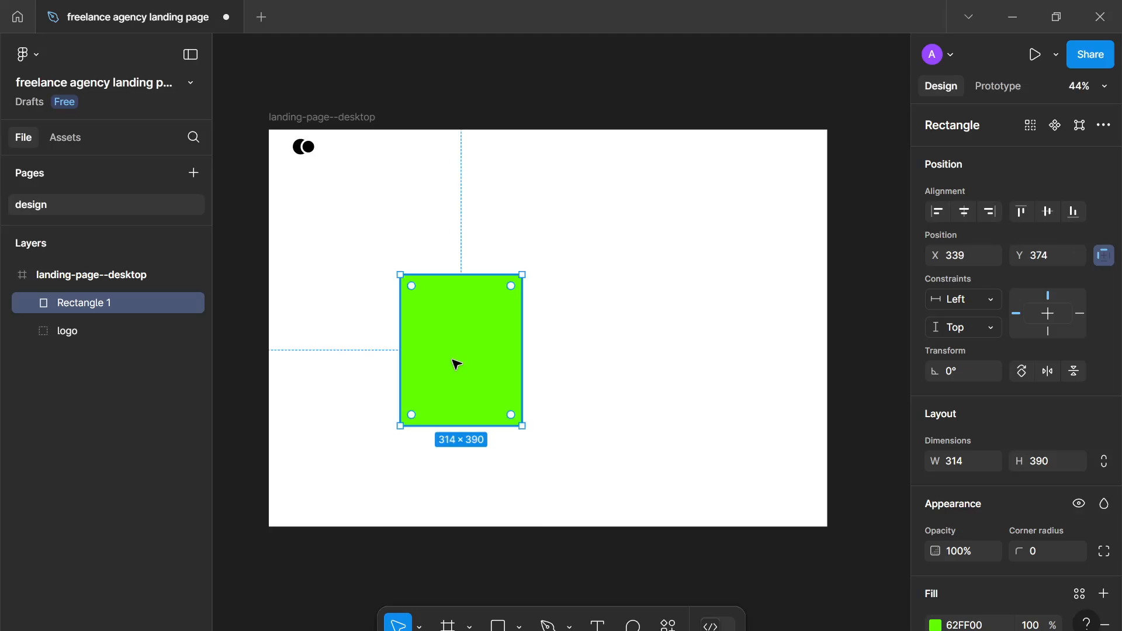
pyautogui.press('Delete')
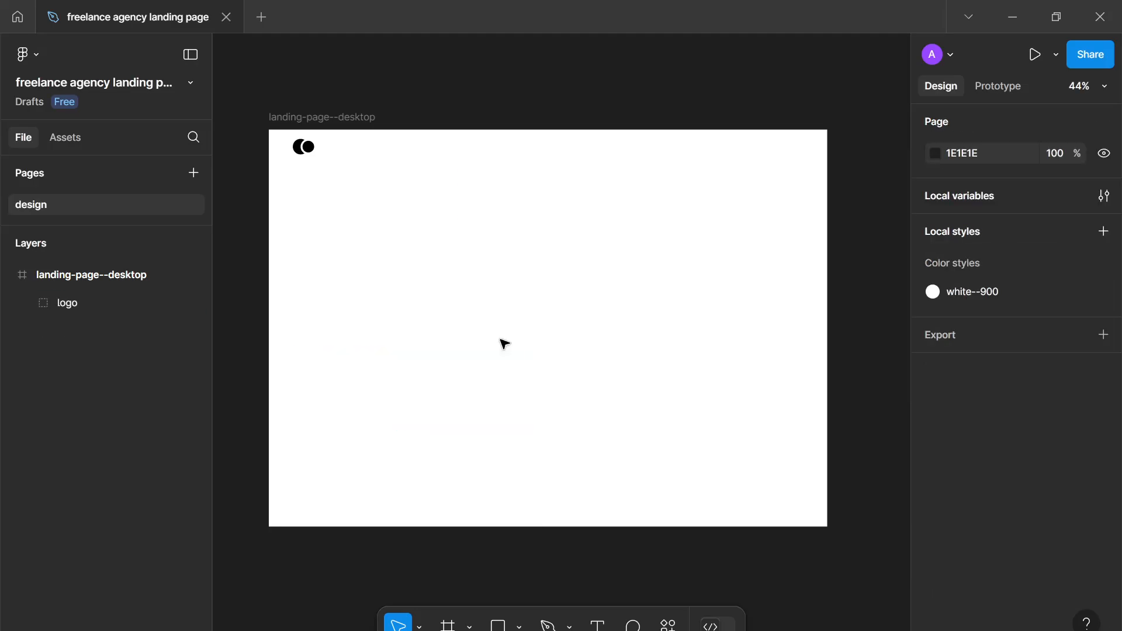
# Add the text "ClientFinder" to the landing-page--desktop frame, at about X 196, Y 200.
pyautogui.hscroll(-3, 363, 208)
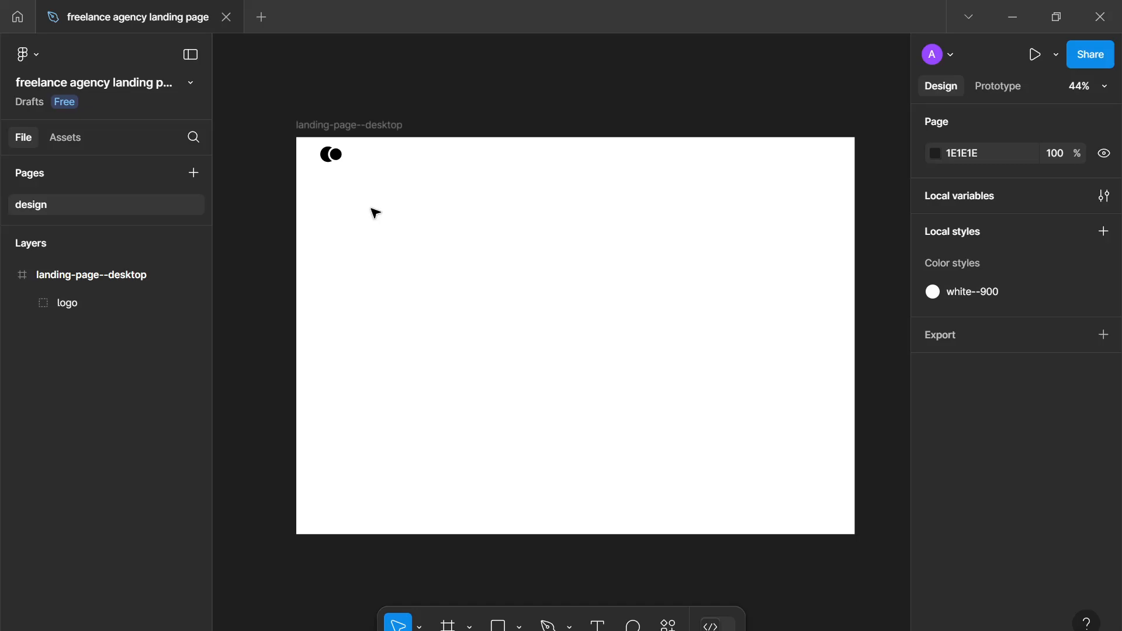
pyautogui.press('t')
pyautogui.scroll(3, 372, 216)
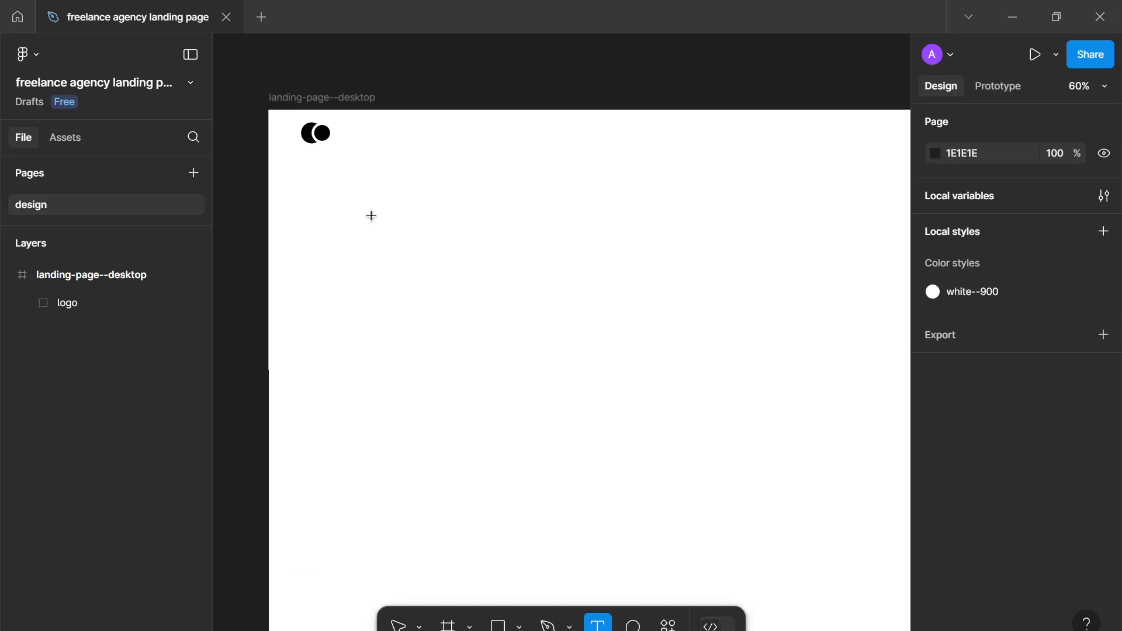
pyautogui.scroll(1, 371, 240)
pyautogui.click(372, 247)
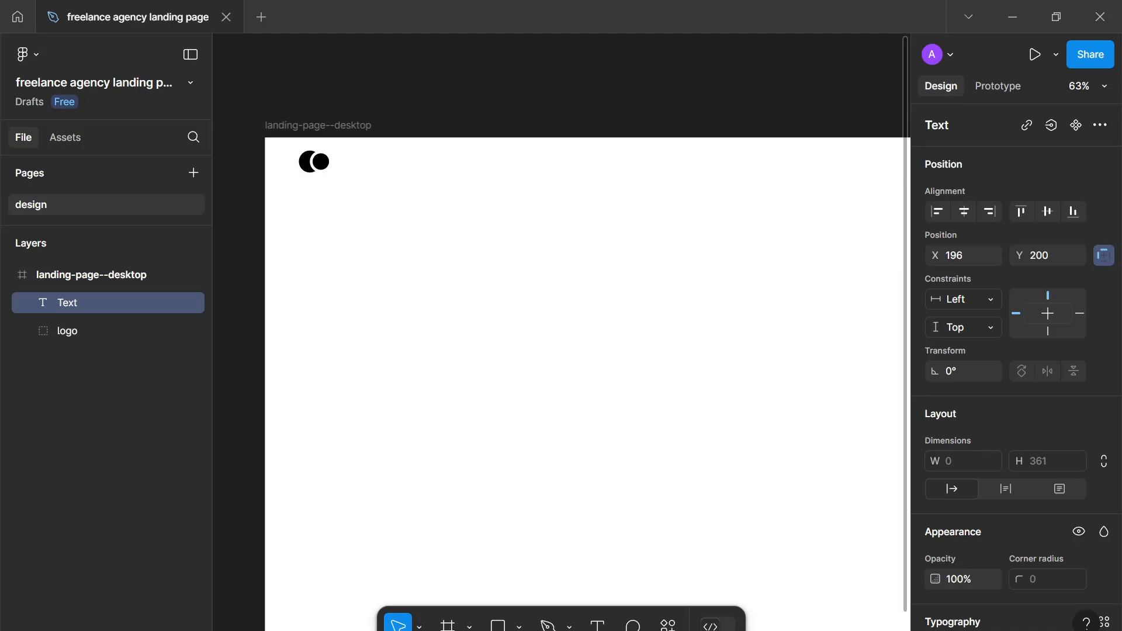
pyautogui.write('ClientFinder')
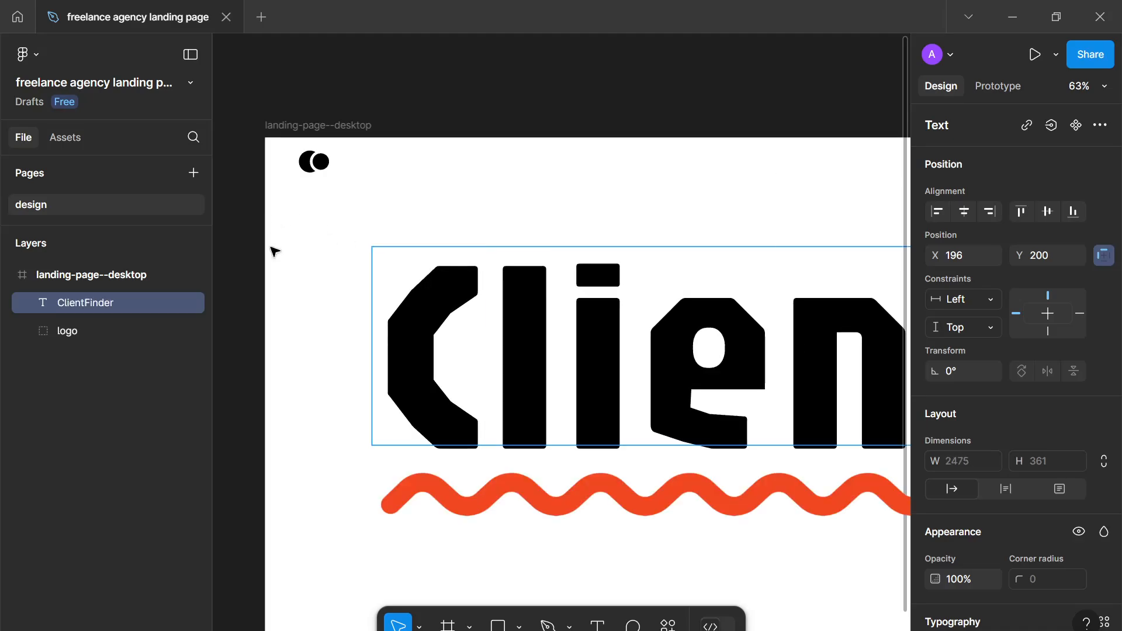
pyautogui.press('Escape')
# Set the ClientFinder text's font size to 16 and its line height to Auto.
pyautogui.scroll(-5, 1026, 567)
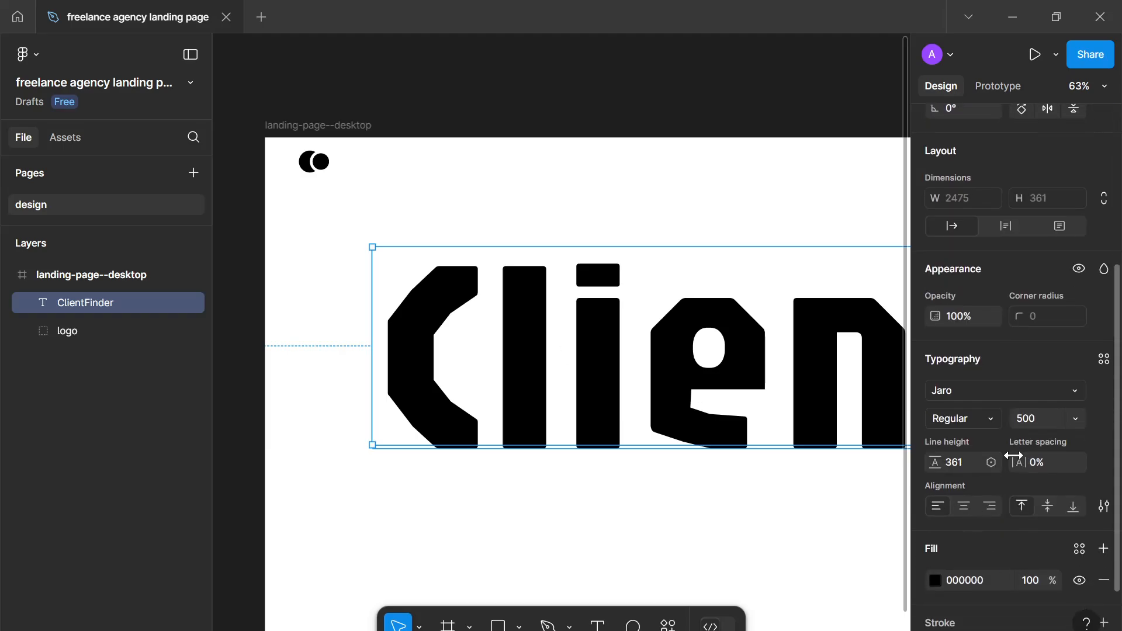
pyautogui.click(1032, 419)
pyautogui.write('16')
pyautogui.press('Return')
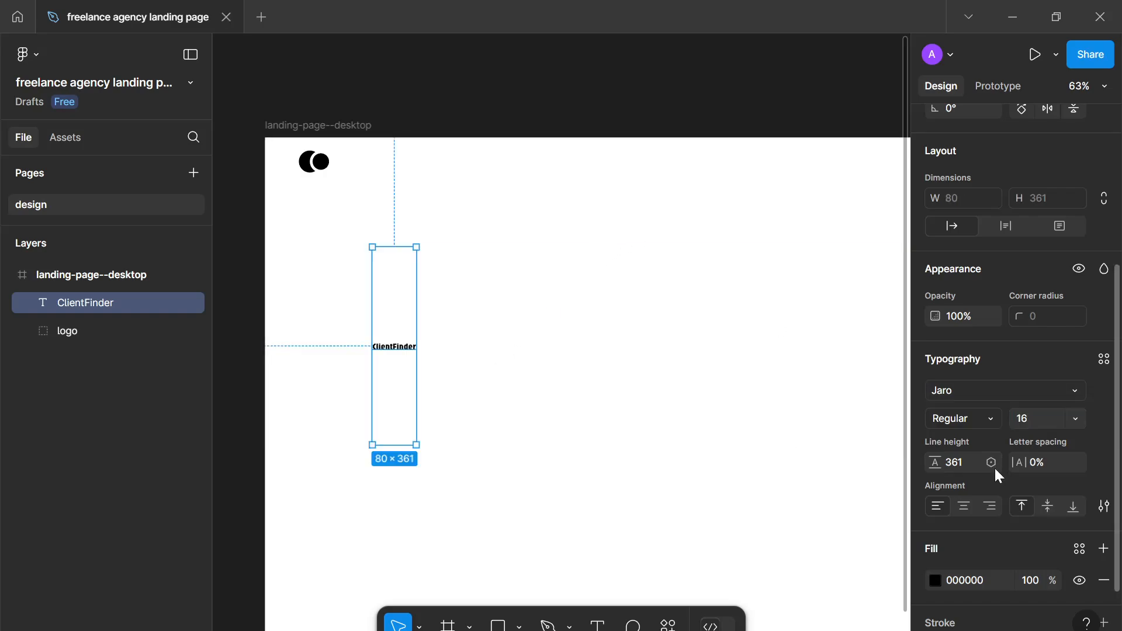
pyautogui.click(961, 462)
pyautogui.write('auto')
pyautogui.press('Return')
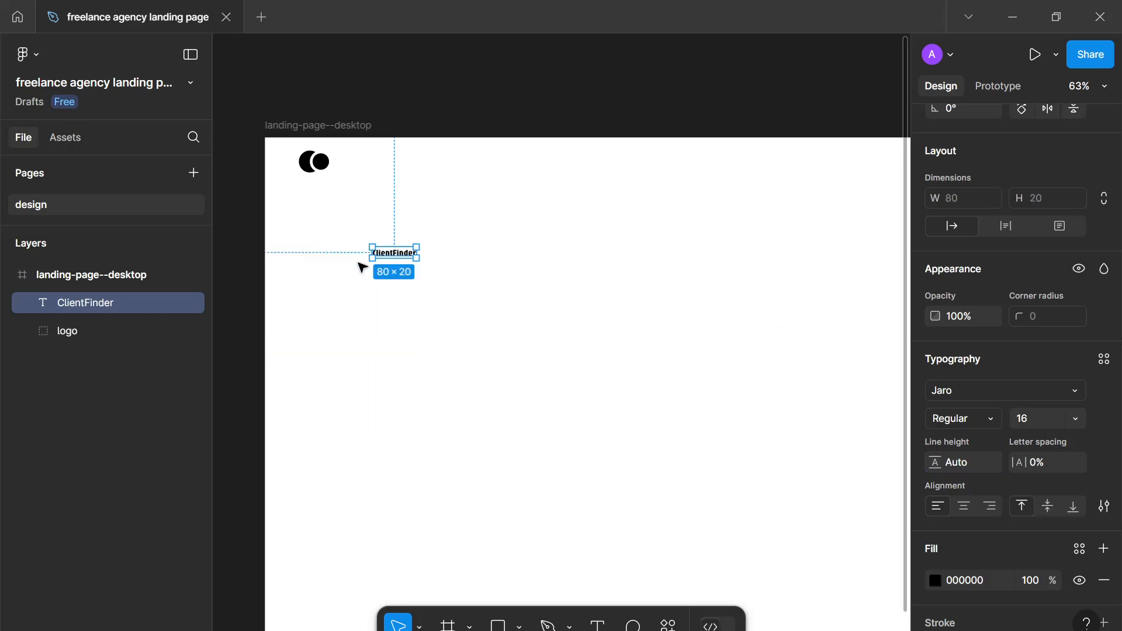
# Change the ClientFinder text's font to Inter in the Semi Bold weight.
pyautogui.scroll(5, 359, 268)
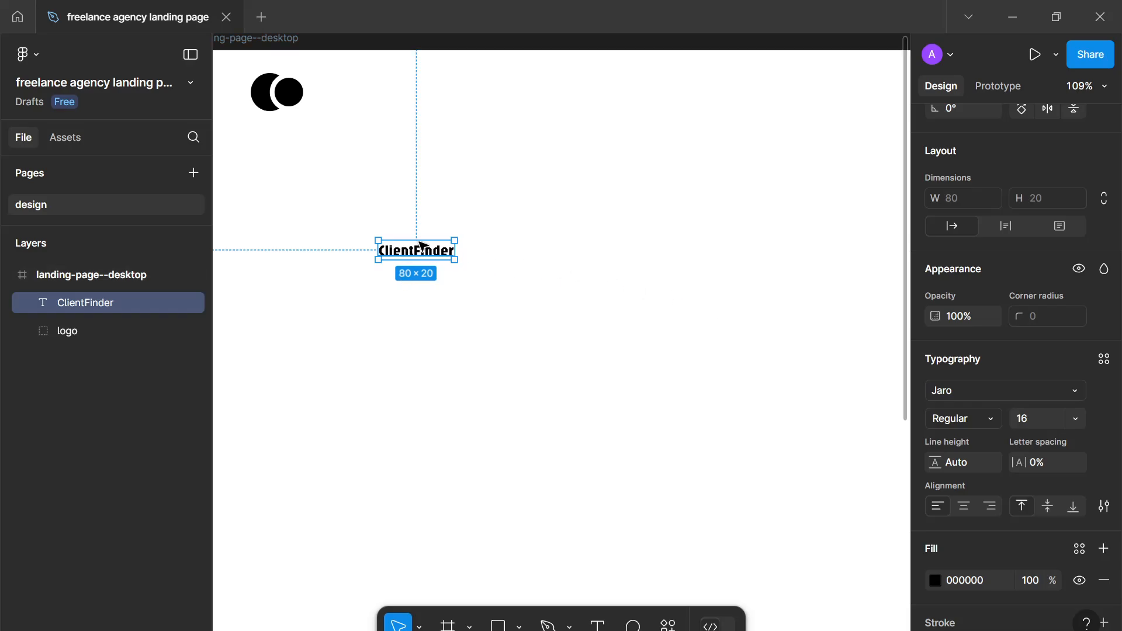
pyautogui.click(954, 397)
pyautogui.write('inter')
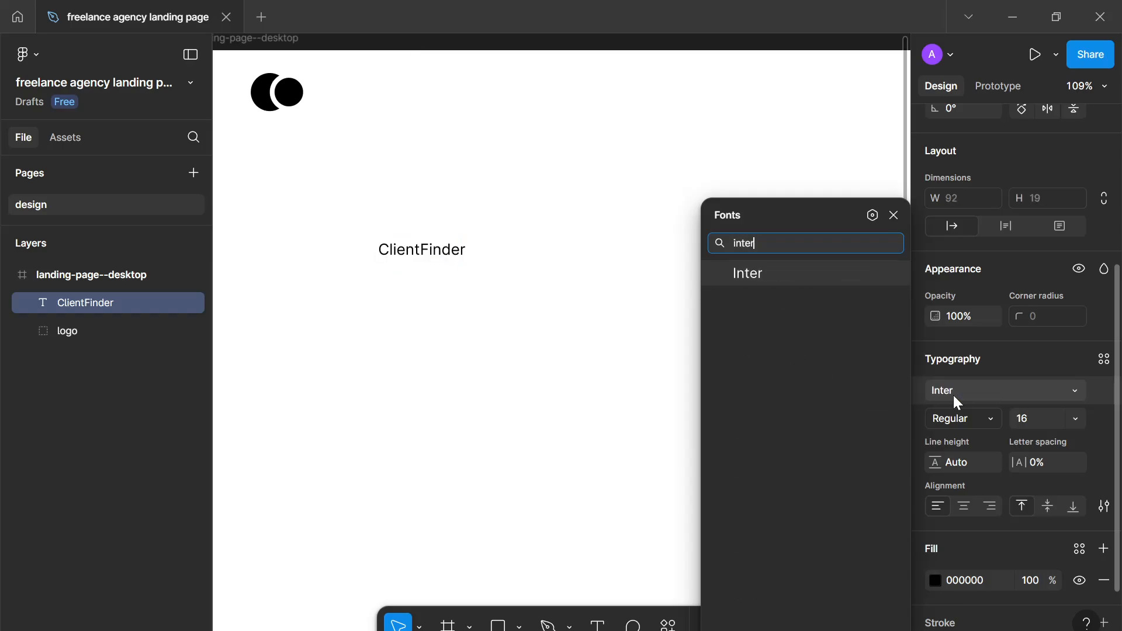
pyautogui.press('Return')
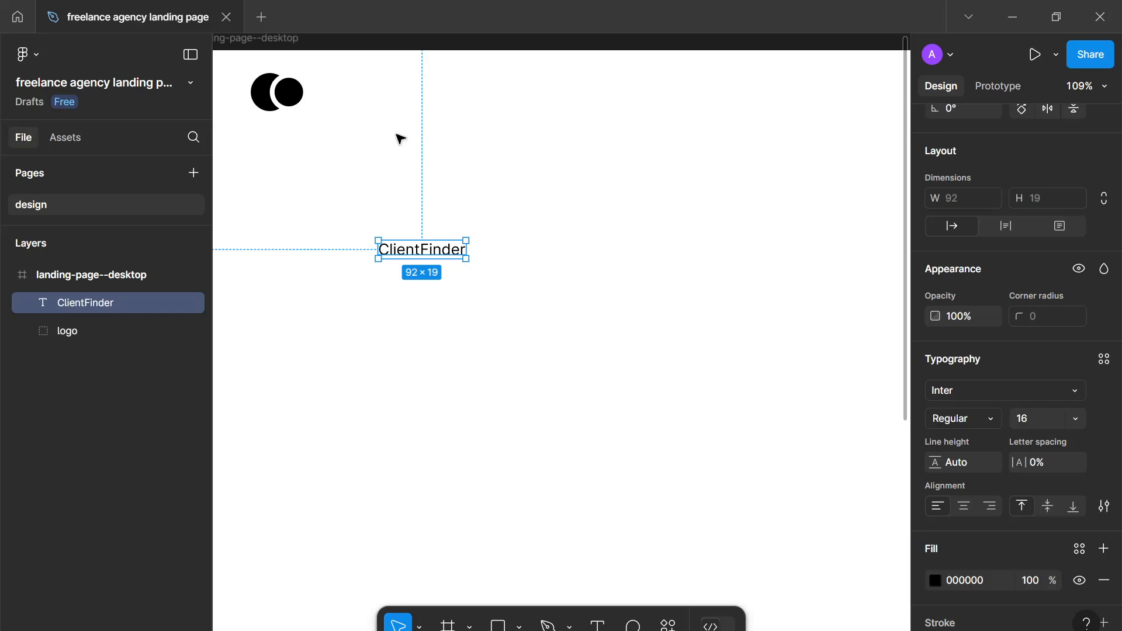
pyautogui.moveTo(422, 251); pyautogui.dragTo(446, 235)
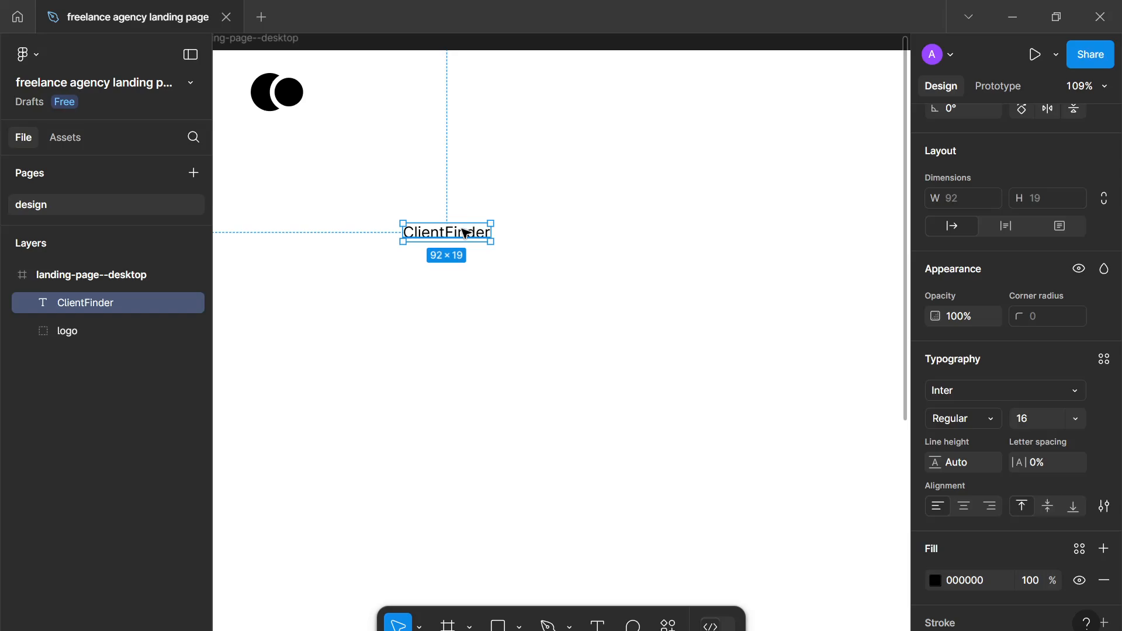
pyautogui.click(938, 422)
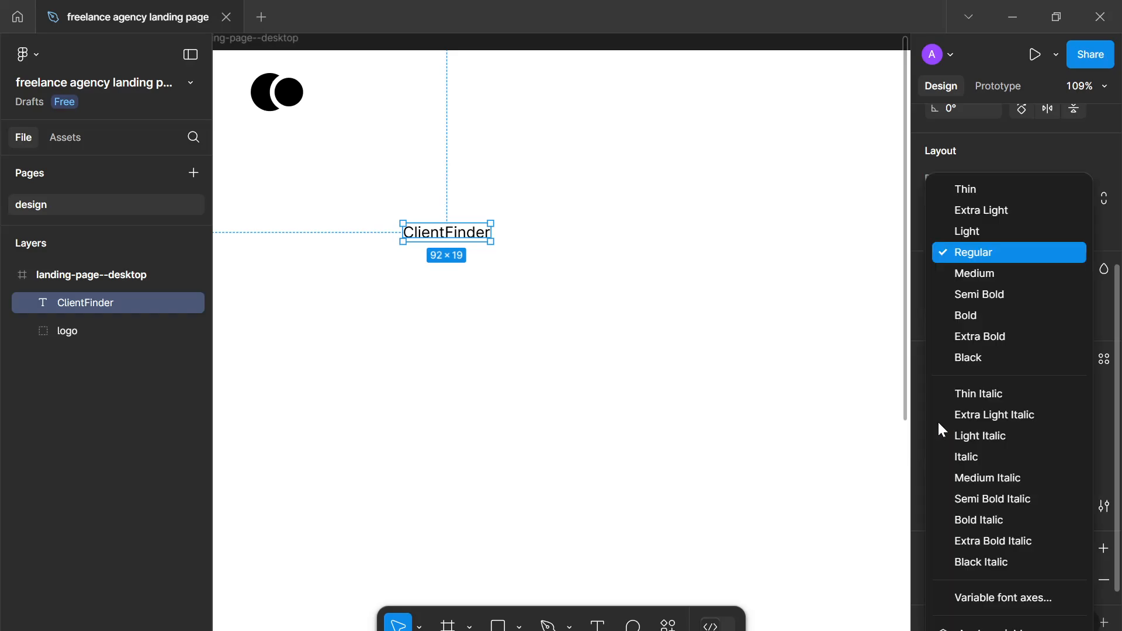
pyautogui.click(975, 294)
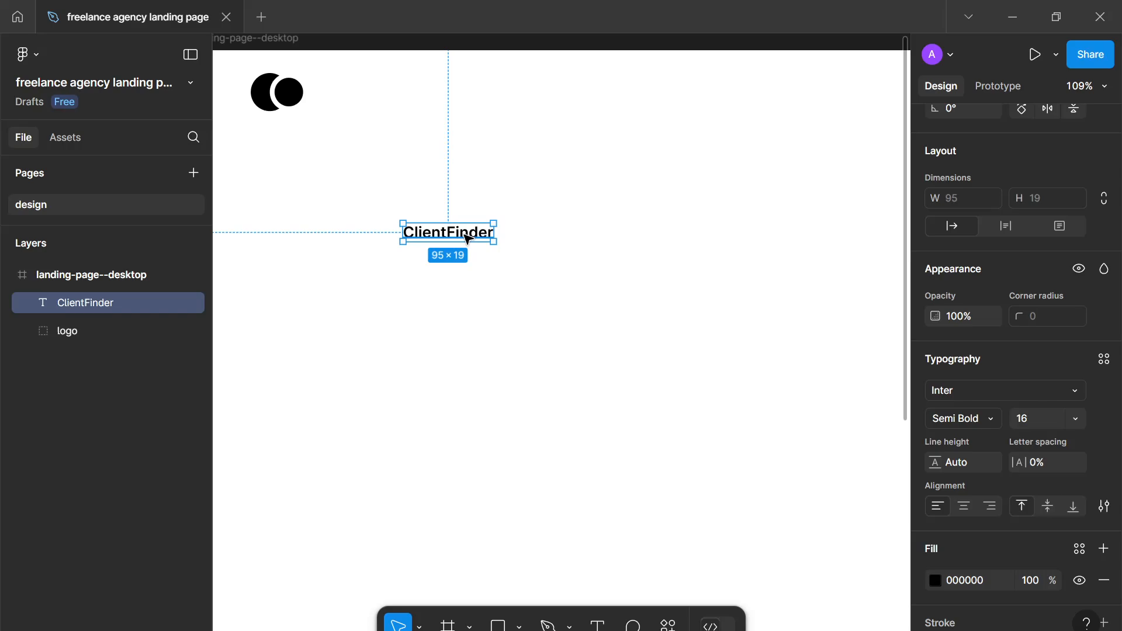
# Move the ClientFinder text beside the logo, at about X 133, Y 35.
pyautogui.moveTo(462, 237); pyautogui.dragTo(592, 281)
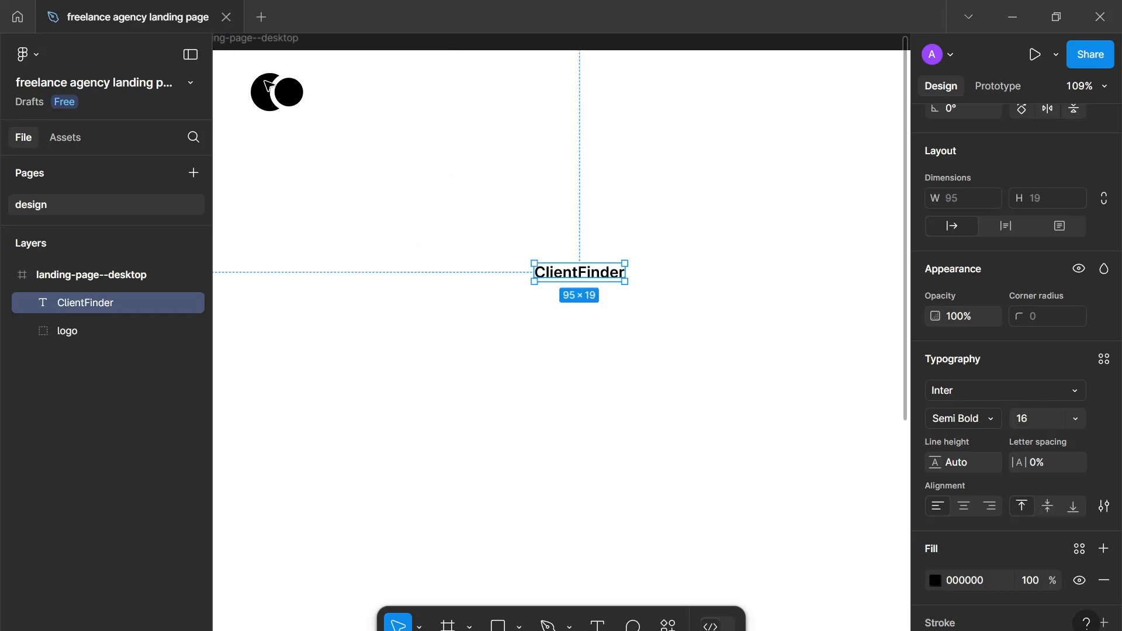
pyautogui.scroll(-5, 511, 301)
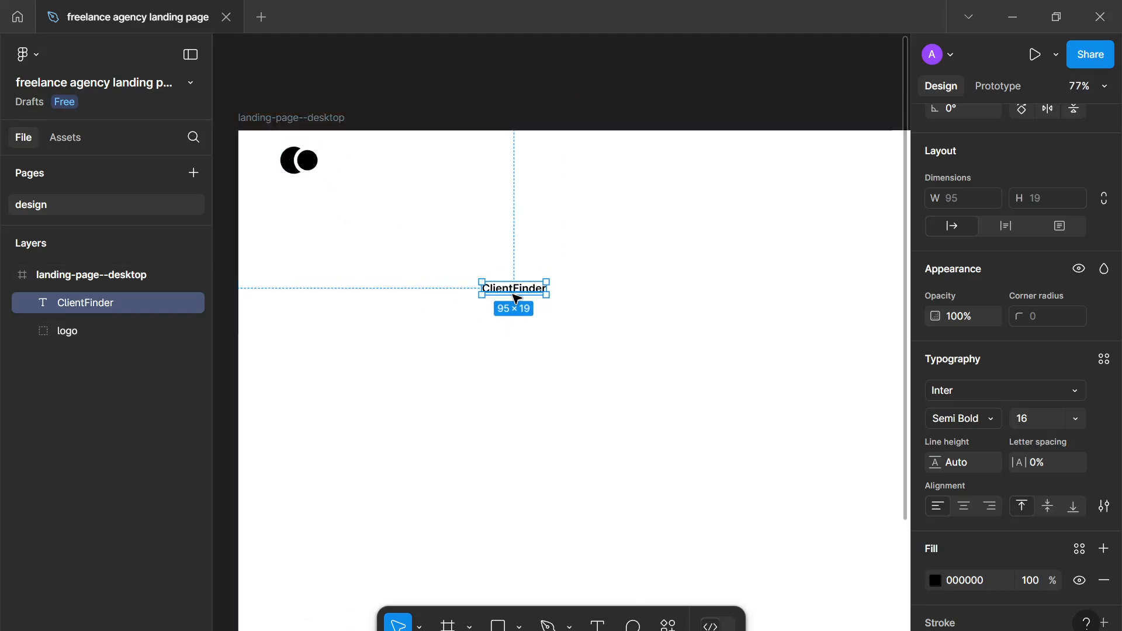
pyautogui.moveTo(510, 296); pyautogui.dragTo(361, 171)
pyautogui.click(315, 214)
# Lock the logo group's proportions and scale it down to a height of 32.
pyautogui.scroll(8, 429, 383)
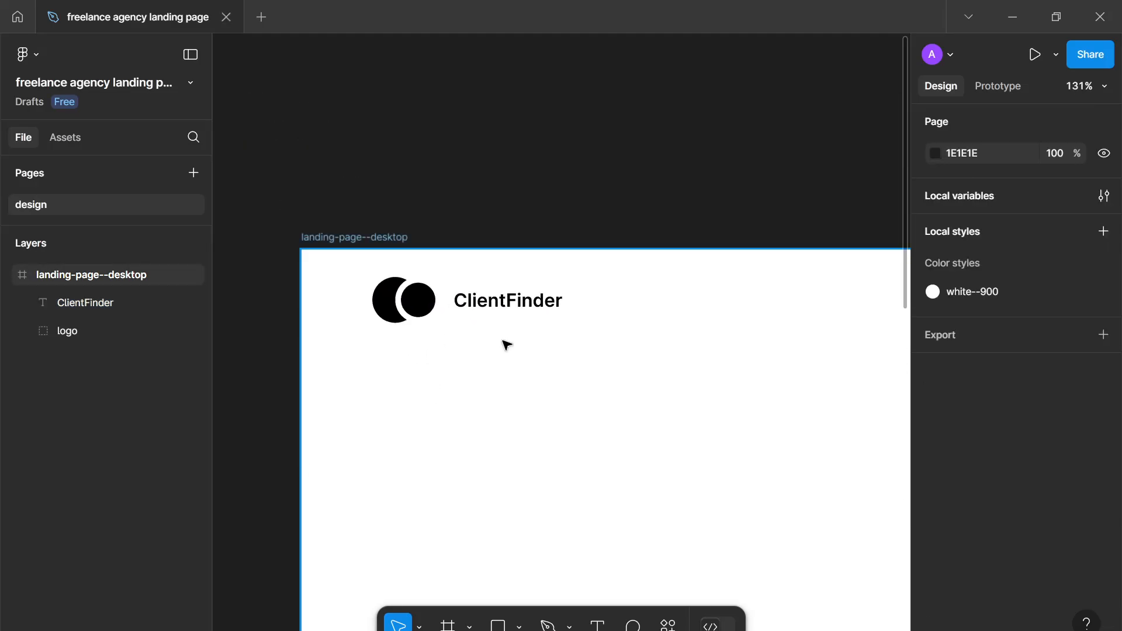
pyautogui.scroll(-1, 570, 453)
pyautogui.moveTo(571, 454); pyautogui.dragTo(576, 454)
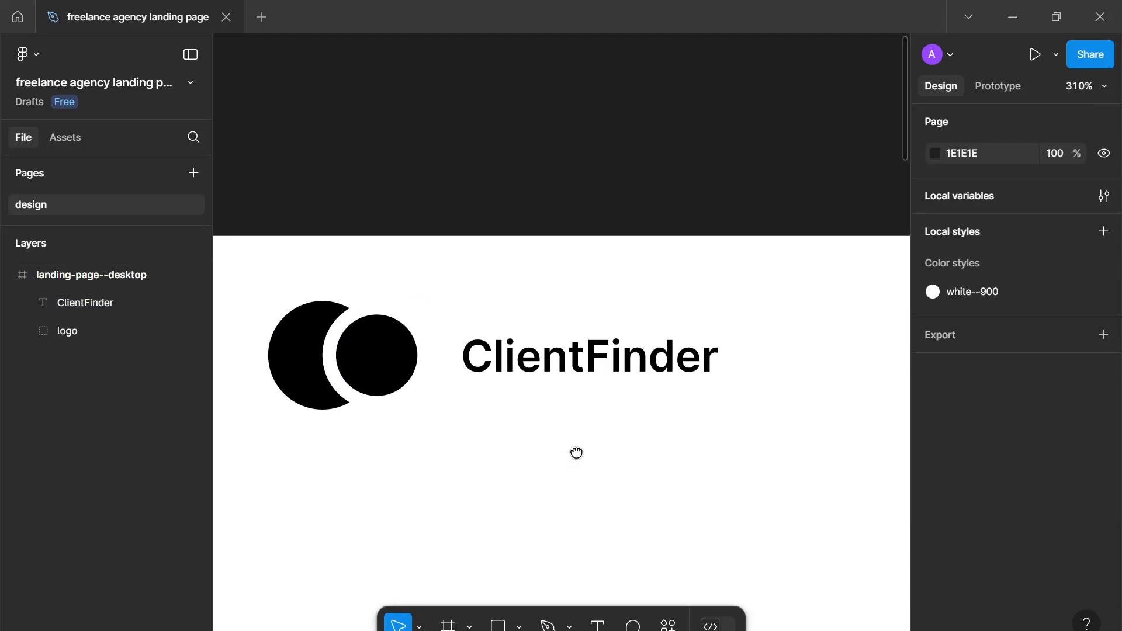
pyautogui.click(315, 363)
pyautogui.click(315, 364)
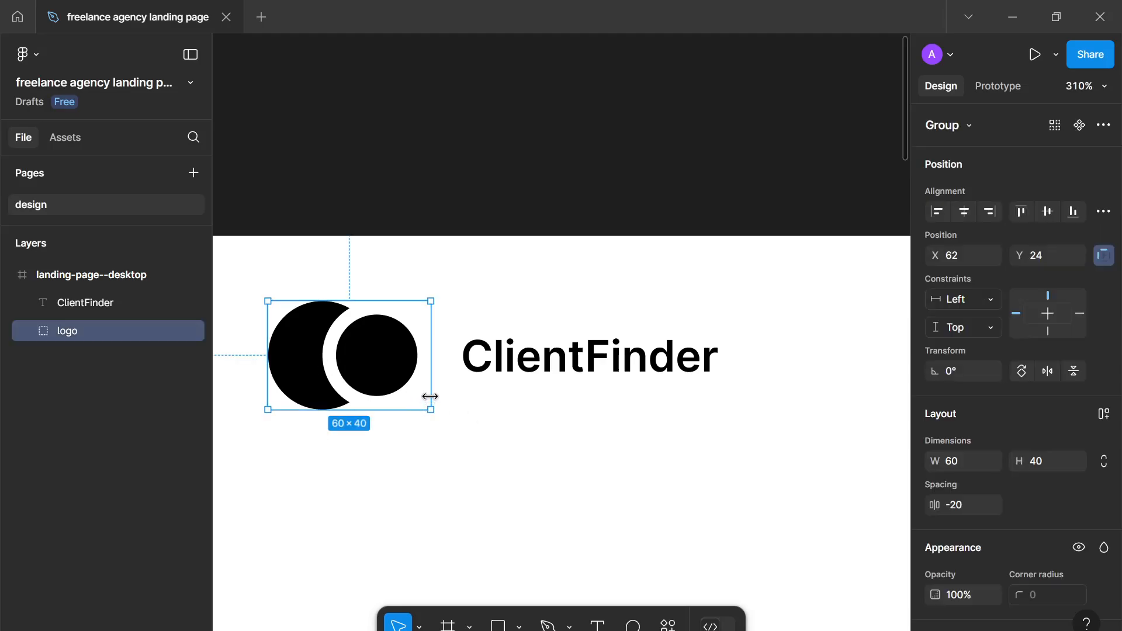
pyautogui.moveTo(425, 391); pyautogui.dragTo(415, 388)
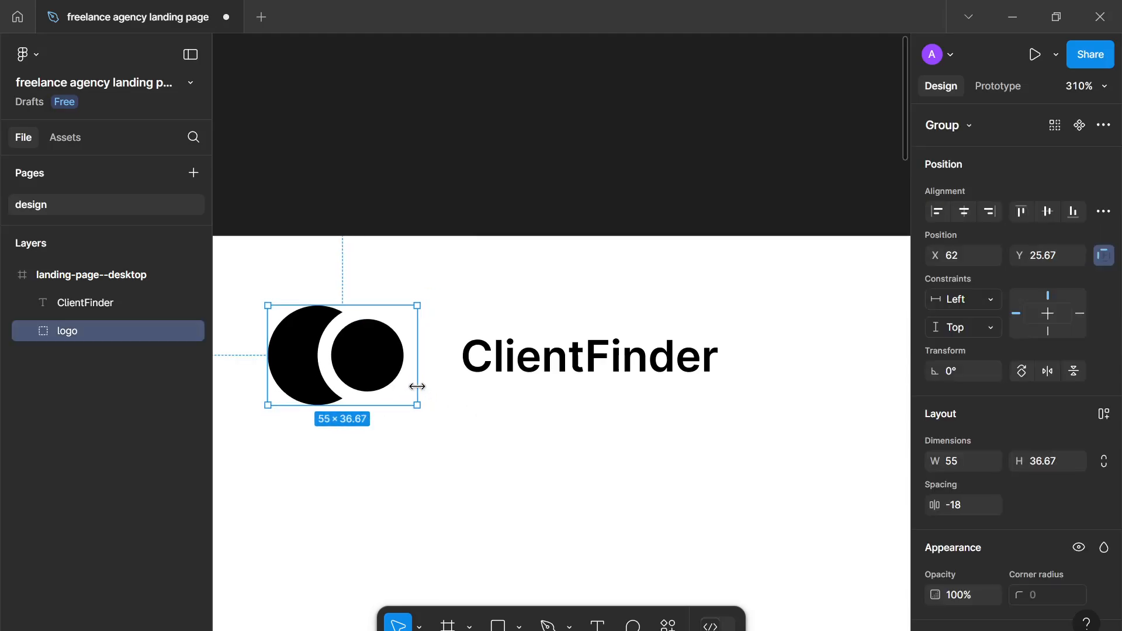
pyautogui.click(1104, 461)
pyautogui.write('32')
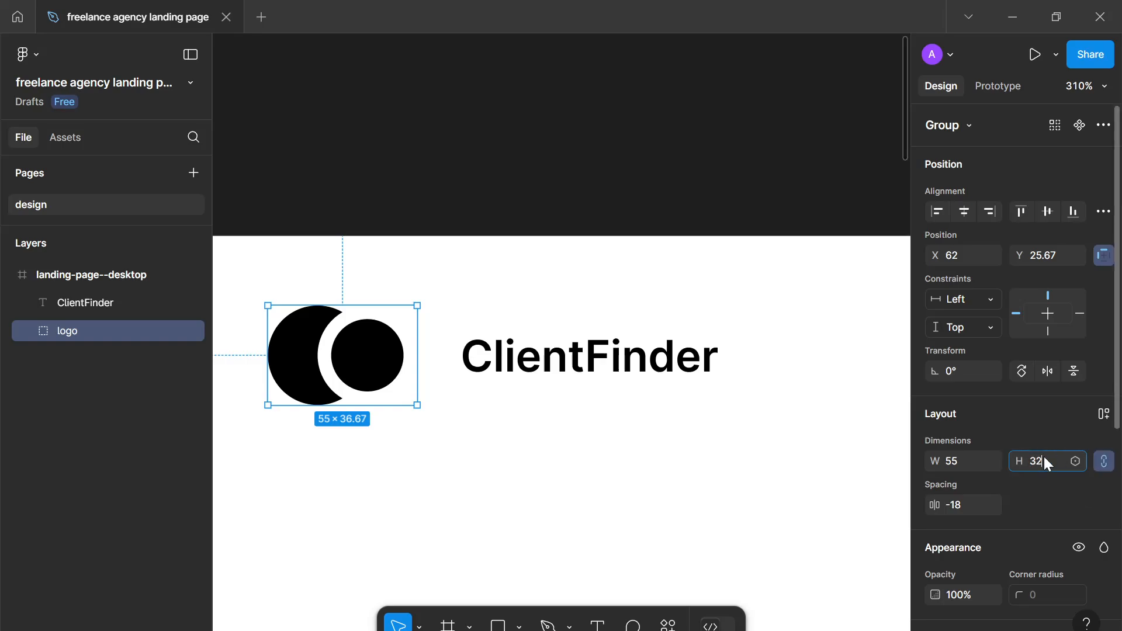
pyautogui.press('Return')
# Move the ClientFinder text closer to the logo and centre it vertically on it, at about X 116, Y 33.
pyautogui.click(488, 349)
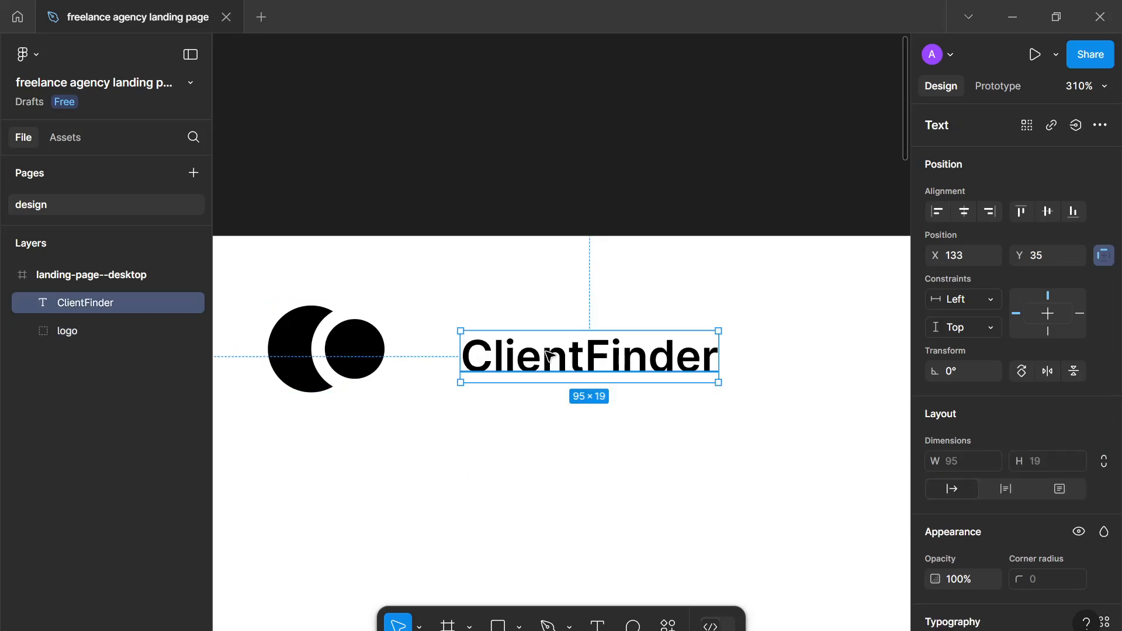
pyautogui.moveTo(548, 357); pyautogui.dragTo(502, 351)
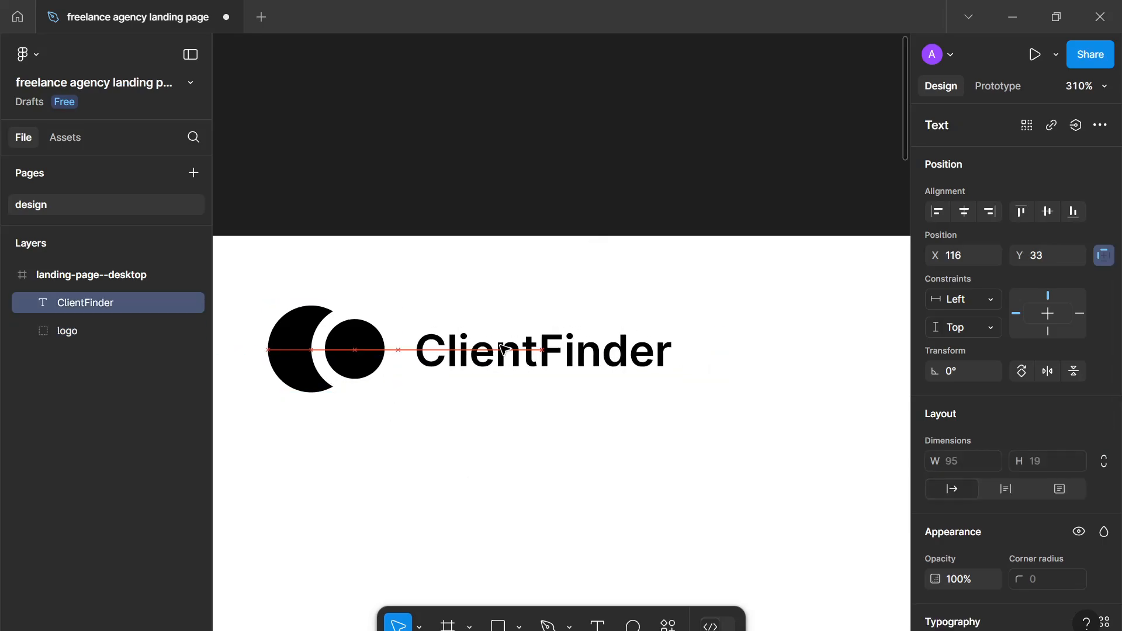
pyautogui.click(498, 425)
pyautogui.scroll(-1, 503, 408)
pyautogui.scroll(-4, 503, 407)
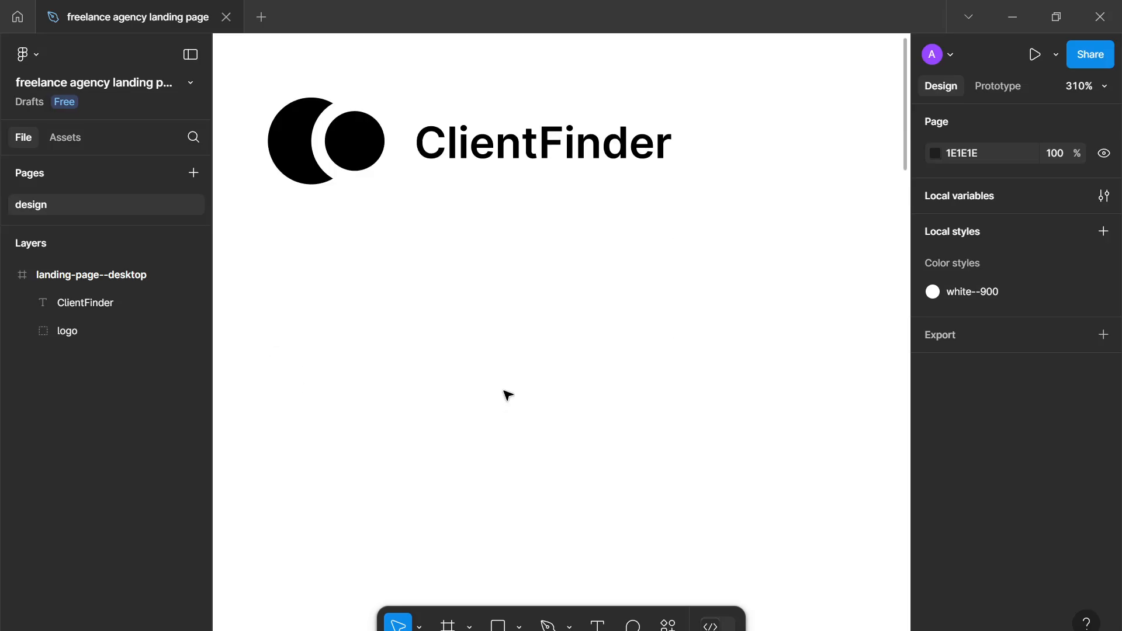
pyautogui.scroll(3, 503, 393)
pyautogui.scroll(-1, 503, 394)
pyautogui.scroll(-3, 516, 373)
pyautogui.moveTo(516, 373); pyautogui.dragTo(553, 377)
pyautogui.scroll(-3, 679, 456)
pyautogui.scroll(-1, 609, 436)
pyautogui.scroll(-2, 553, 377)
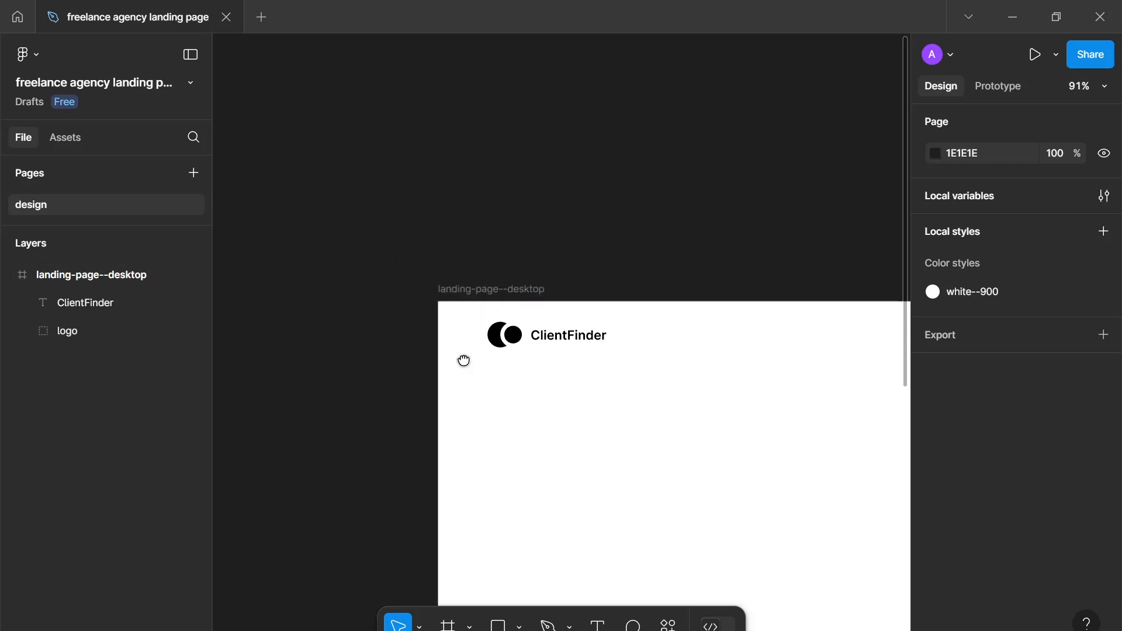
pyautogui.scroll(-4, 463, 360)
pyautogui.scroll(-2, 396, 317)
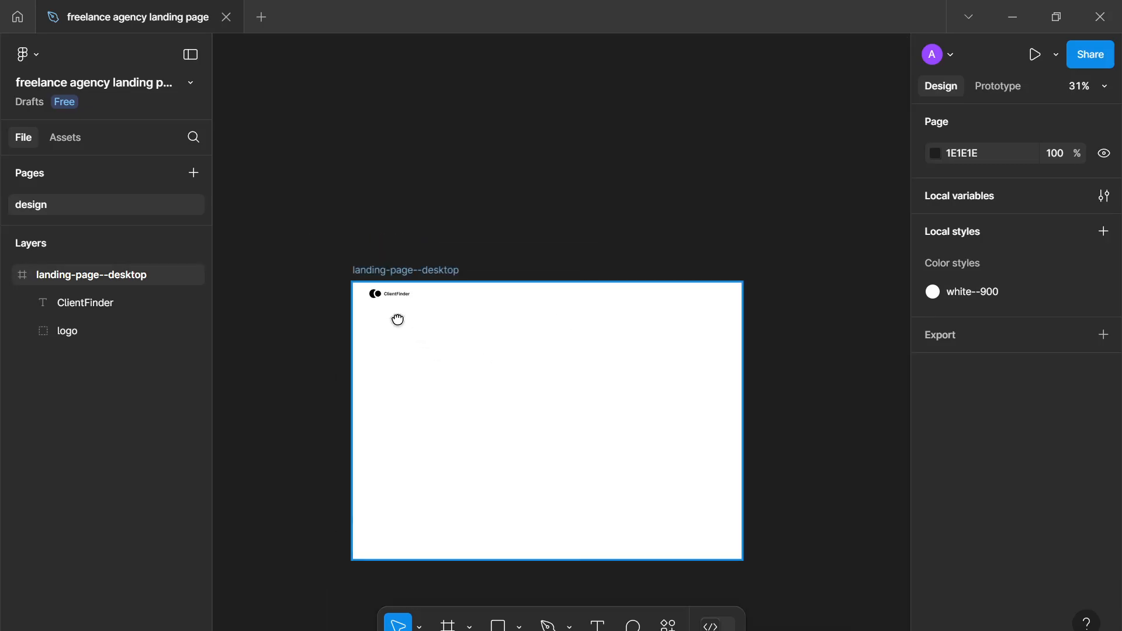
# Select the logo and ClientFinder text together and replace the unlinked 000000 colour with the black--100 colour.
pyautogui.moveTo(396, 318); pyautogui.dragTo(361, 268)
pyautogui.scroll(1, 375, 265)
pyautogui.moveTo(317, 225); pyautogui.dragTo(318, 235)
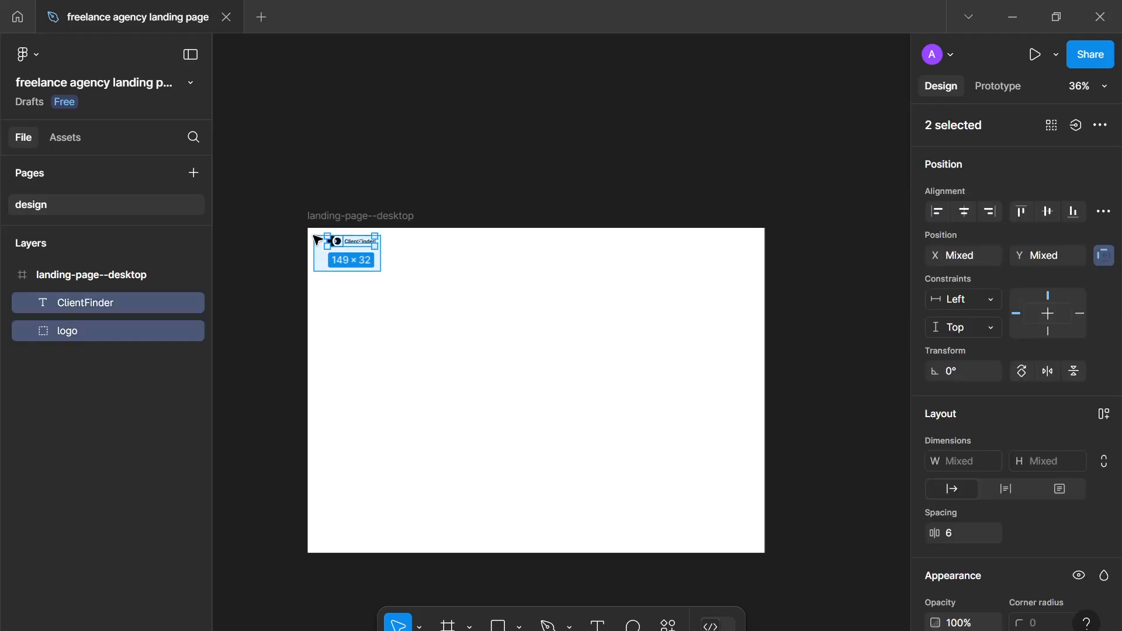
pyautogui.scroll(-6, 1019, 471)
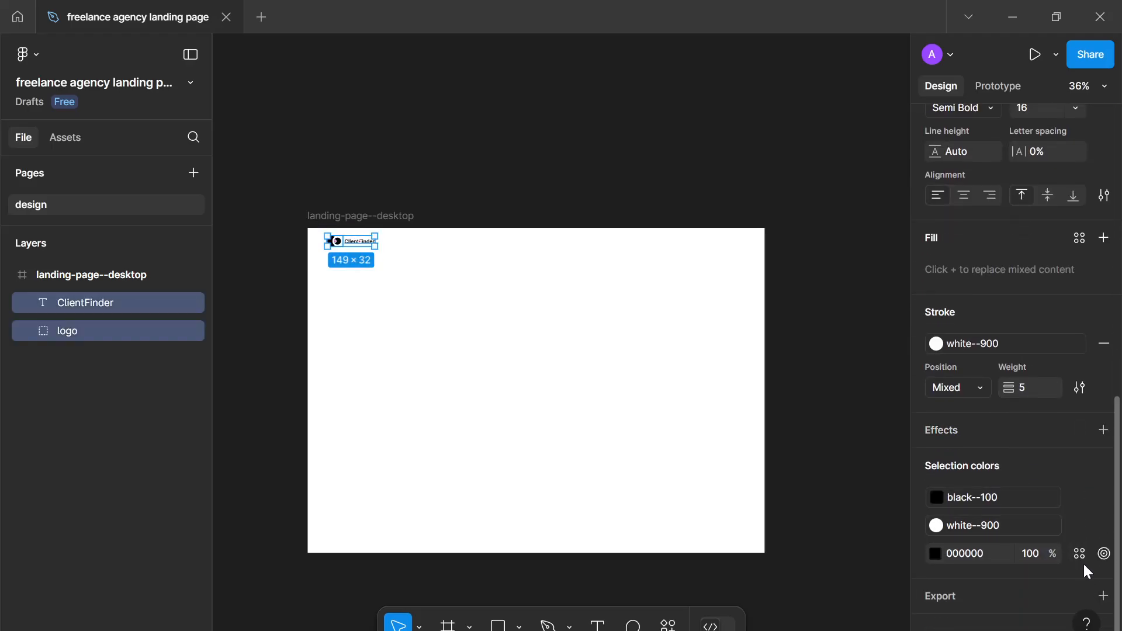
pyautogui.click(1079, 556)
pyautogui.click(747, 399)
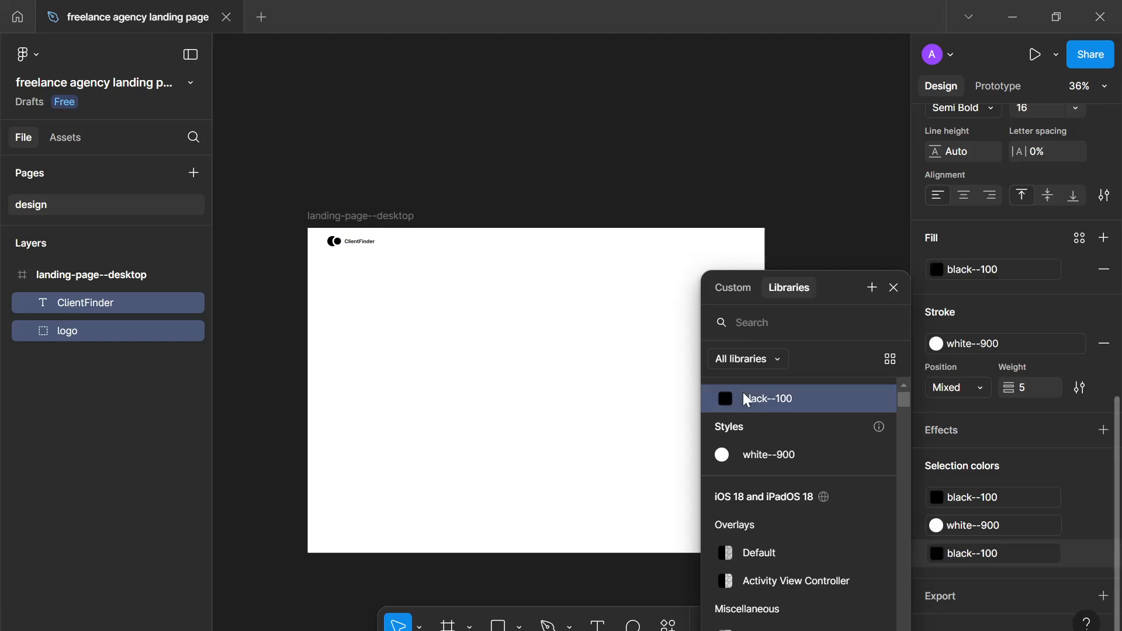
pyautogui.click(890, 289)
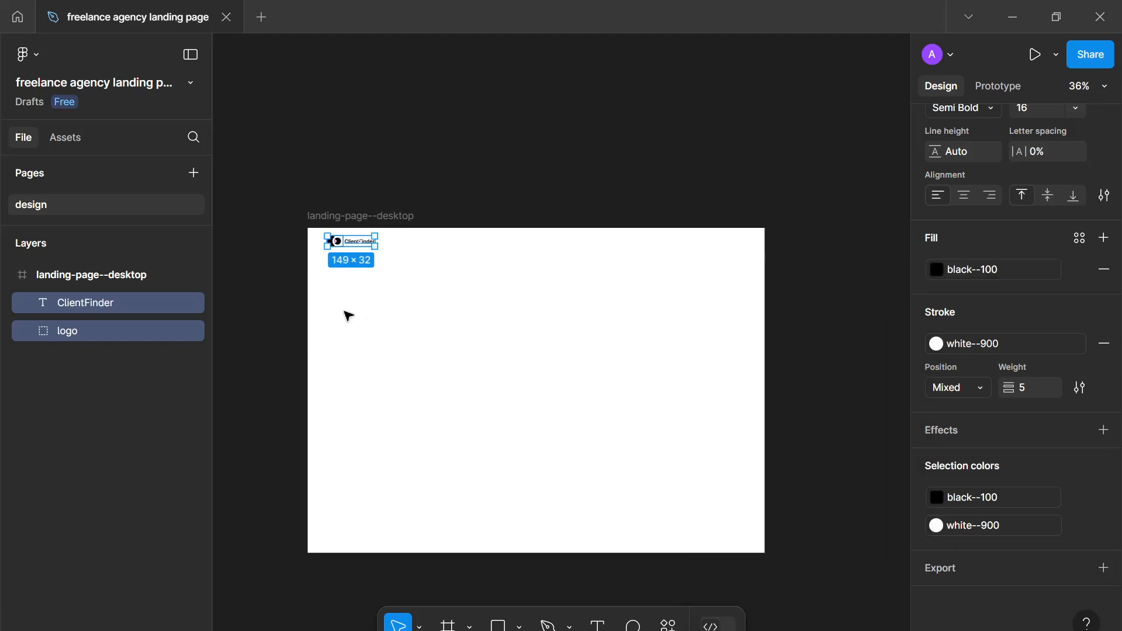
# Wrap the logo and ClientFinder text in a horizontal auto layout frame with a gap of 8, and name it identity.
pyautogui.hotkey('shift', 'a')
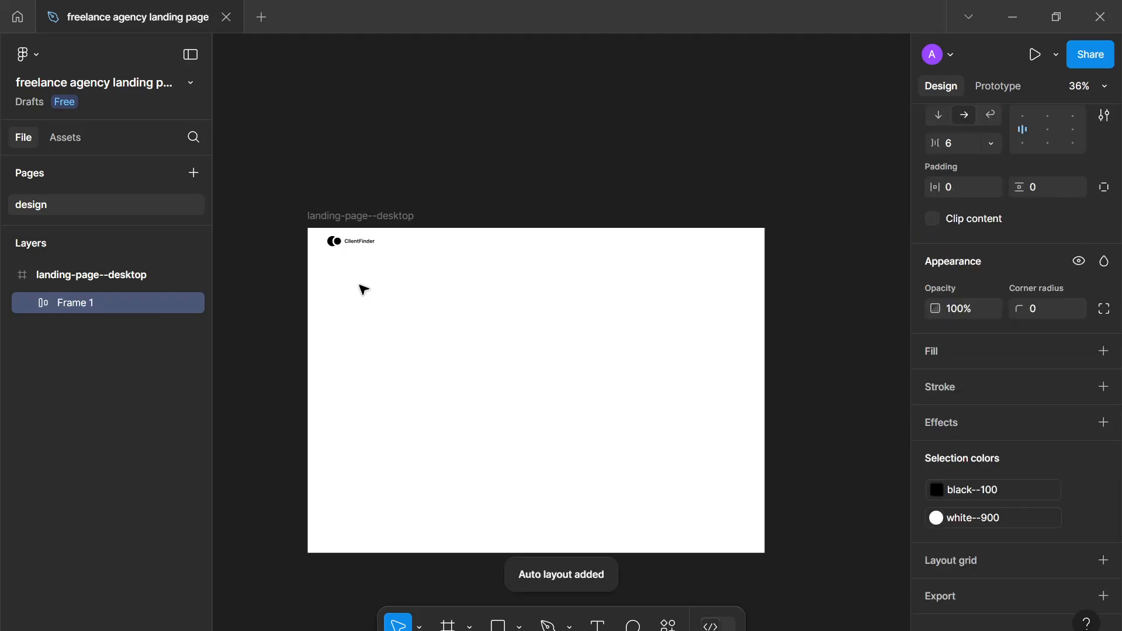
pyautogui.scroll(6, 968, 413)
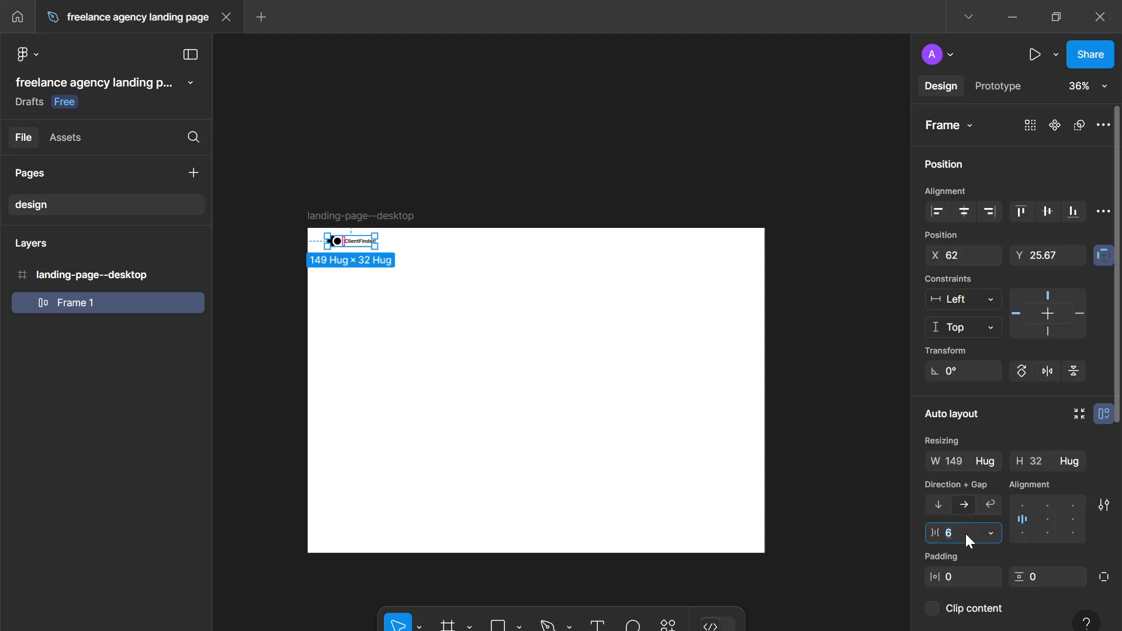
pyautogui.press('Return')
pyautogui.doubleClick(86, 303)
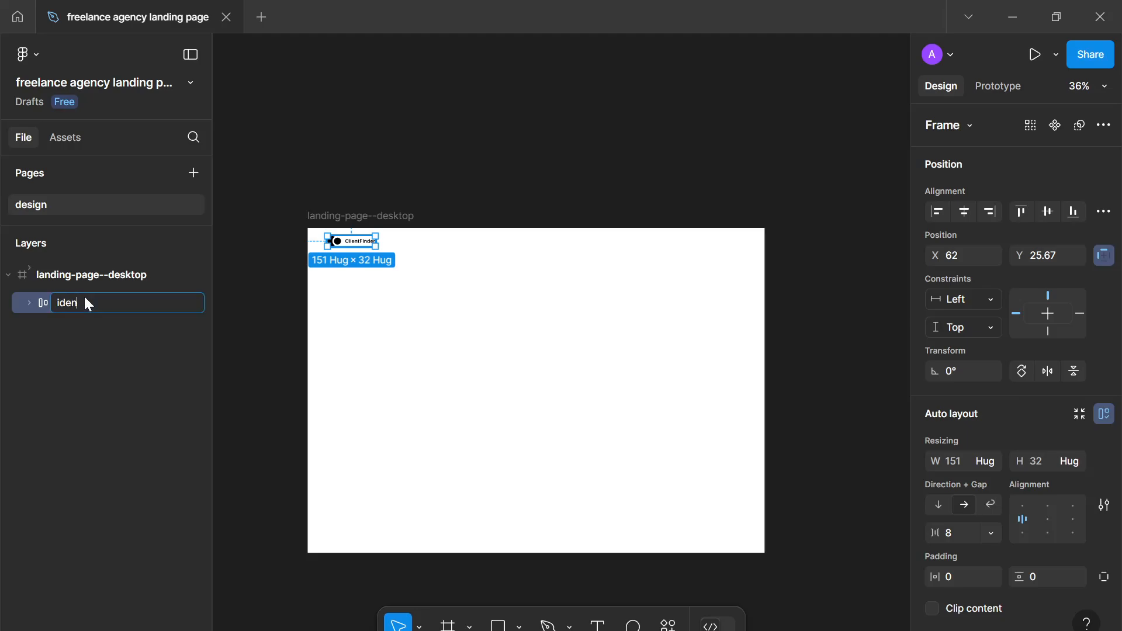
pyautogui.write('identity')
pyautogui.press('Return')
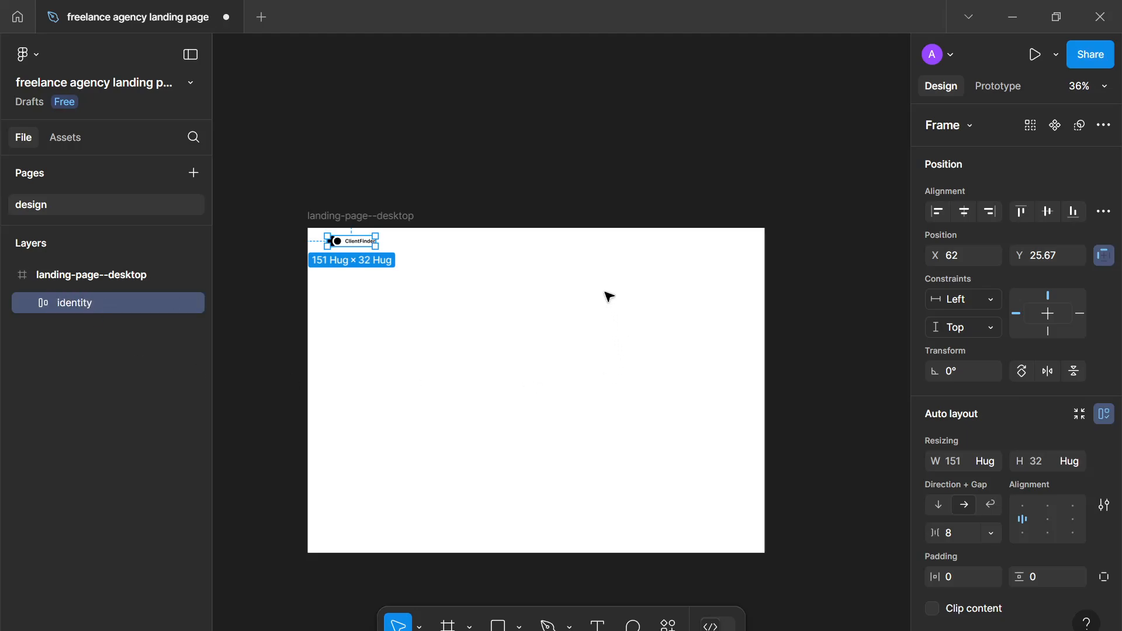
# Inspect the logo and ClientFinder name up close and within the whole landing-page--desktop frame.
pyautogui.scroll(2, 514, 345)
pyautogui.click(533, 351)
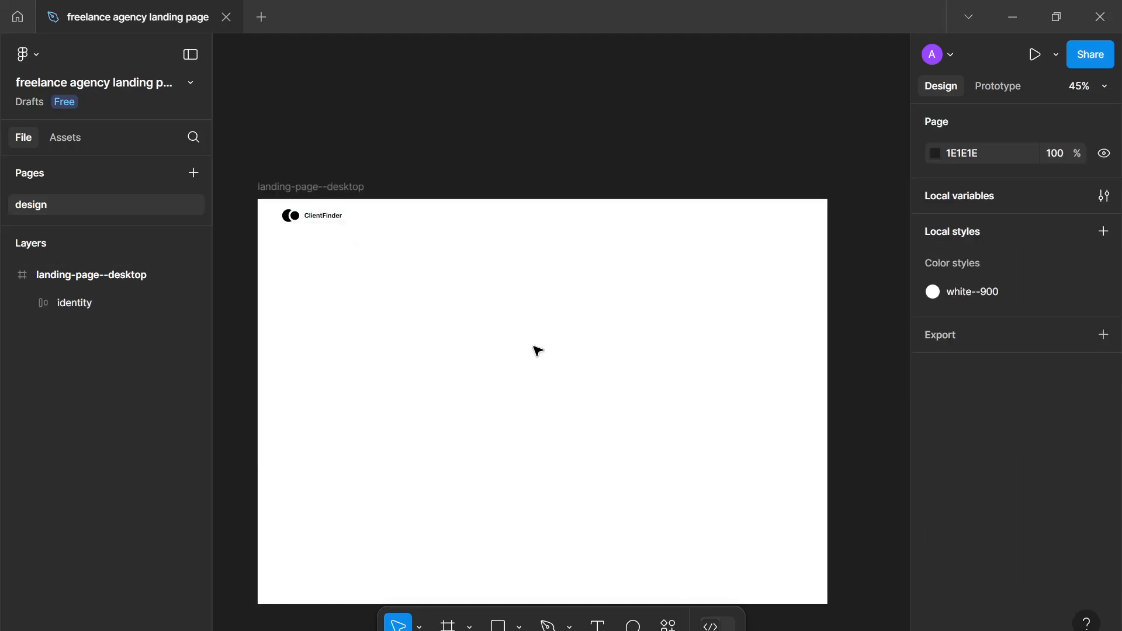
pyautogui.scroll(-1, 547, 273)
pyautogui.scroll(-3, 547, 273)
pyautogui.scroll(3, 553, 230)
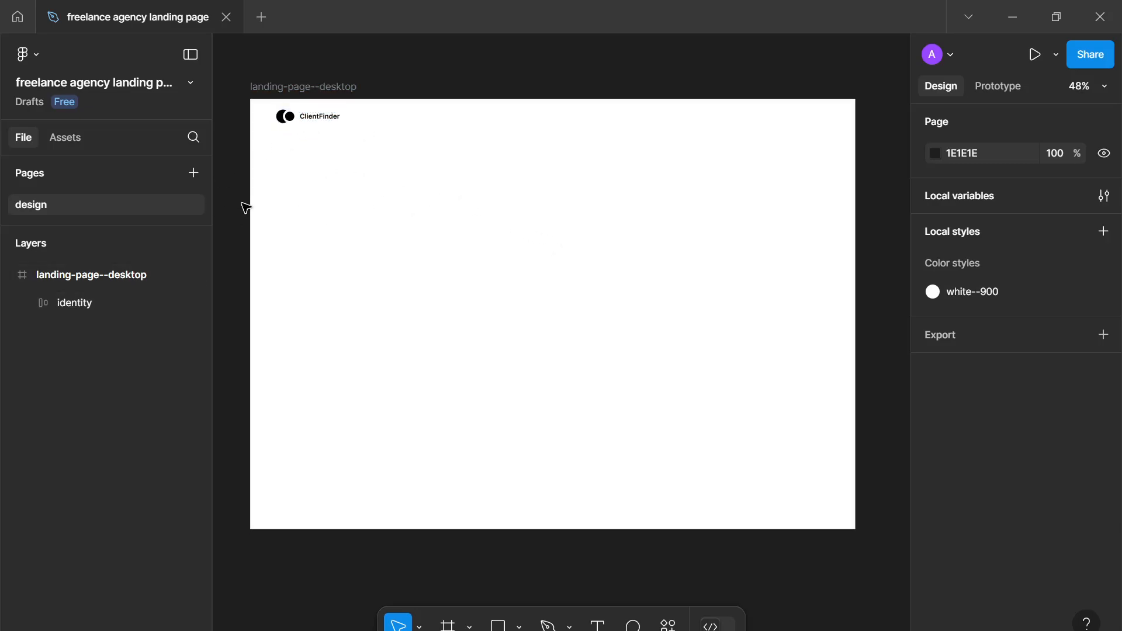
pyautogui.scroll(5, 336, 204)
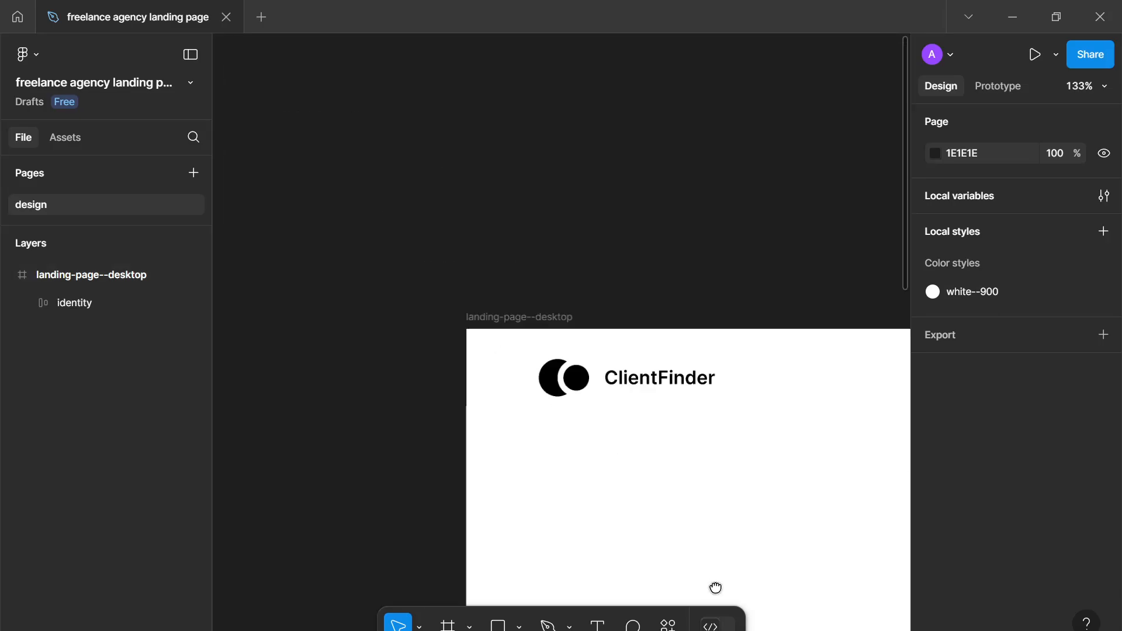
pyautogui.moveTo(716, 589); pyautogui.dragTo(567, 453)
pyautogui.scroll(4, 571, 456)
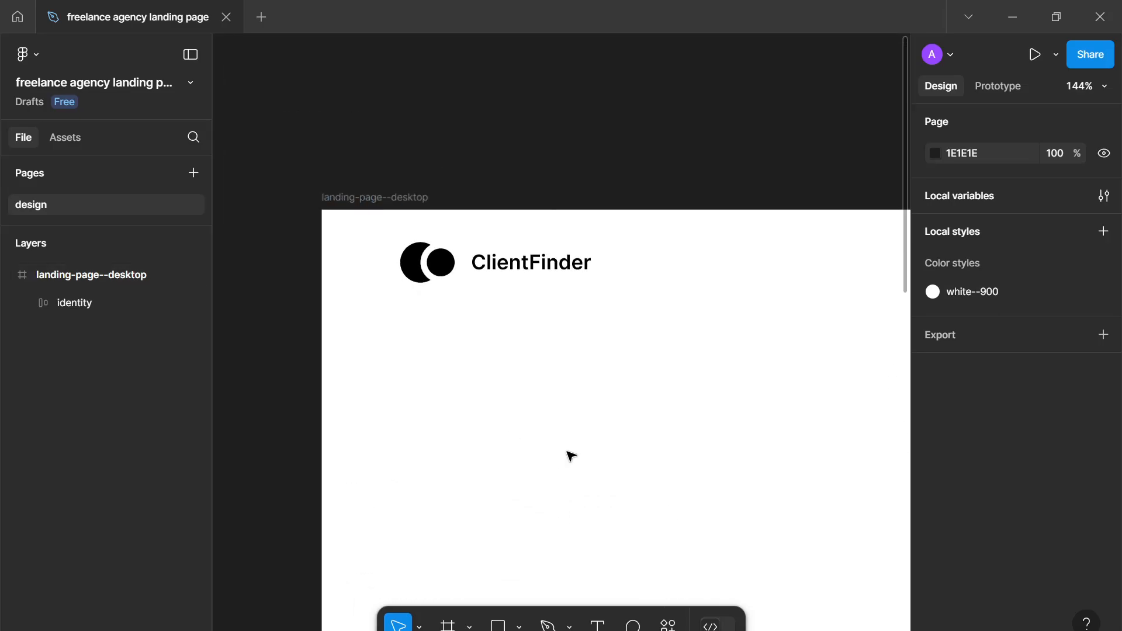
pyautogui.scroll(-2, 496, 497)
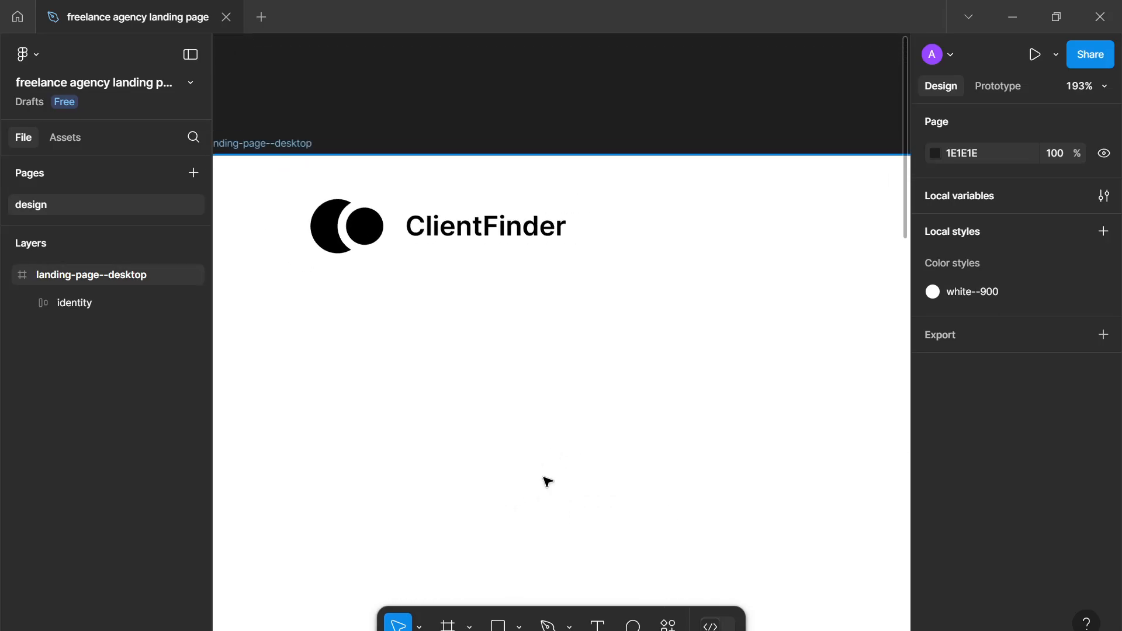
pyautogui.scroll(-5, 499, 481)
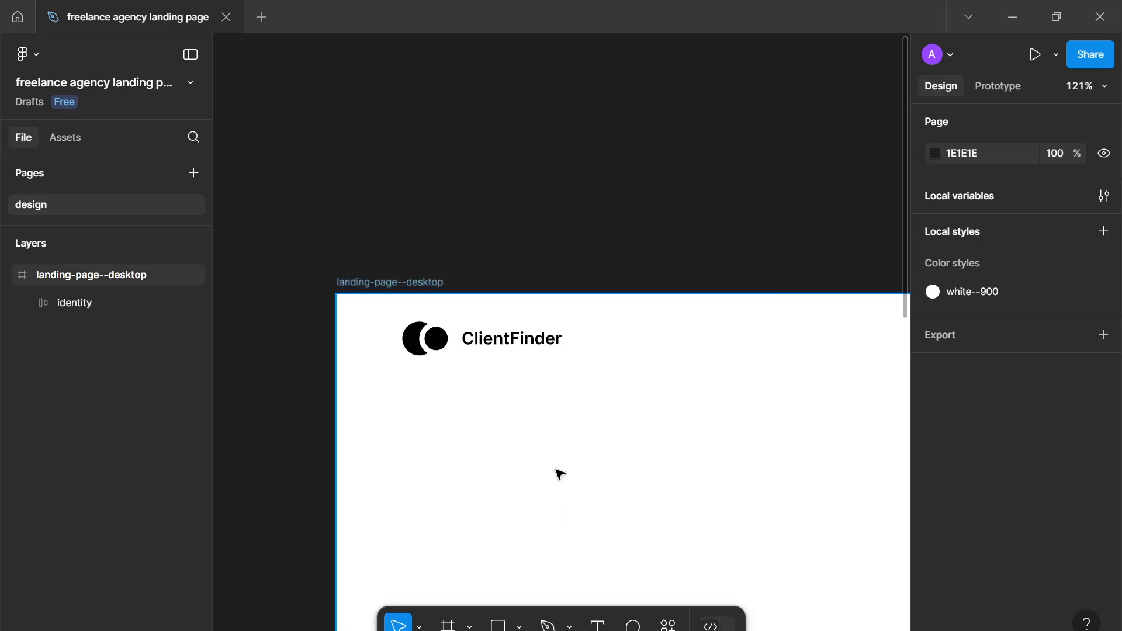
pyautogui.scroll(-3, 450, 369)
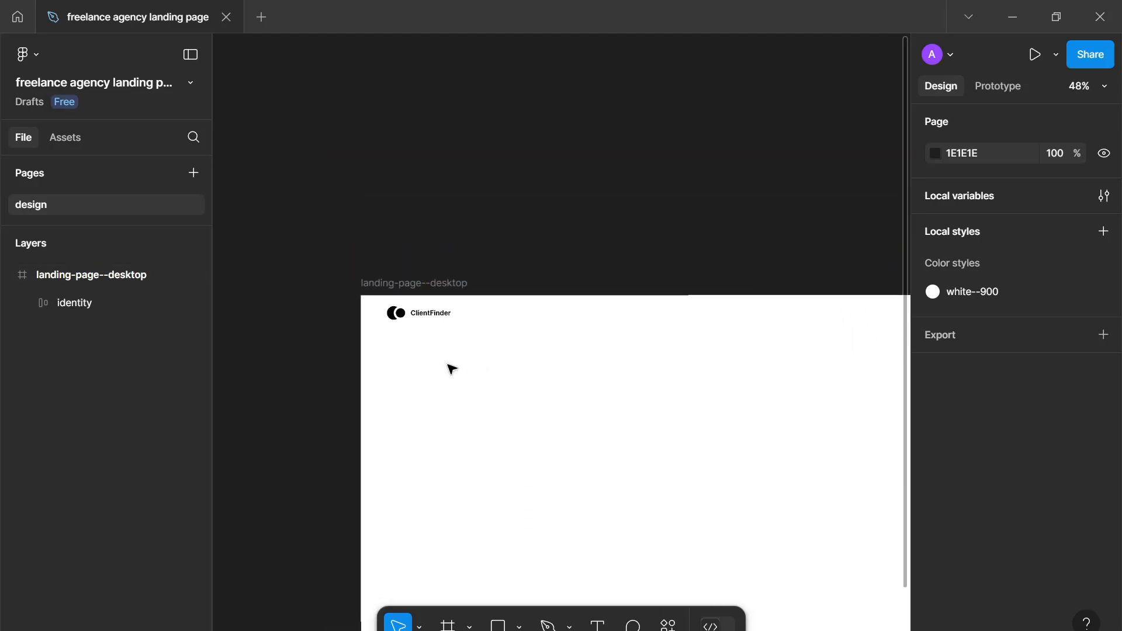
pyautogui.scroll(2, 416, 316)
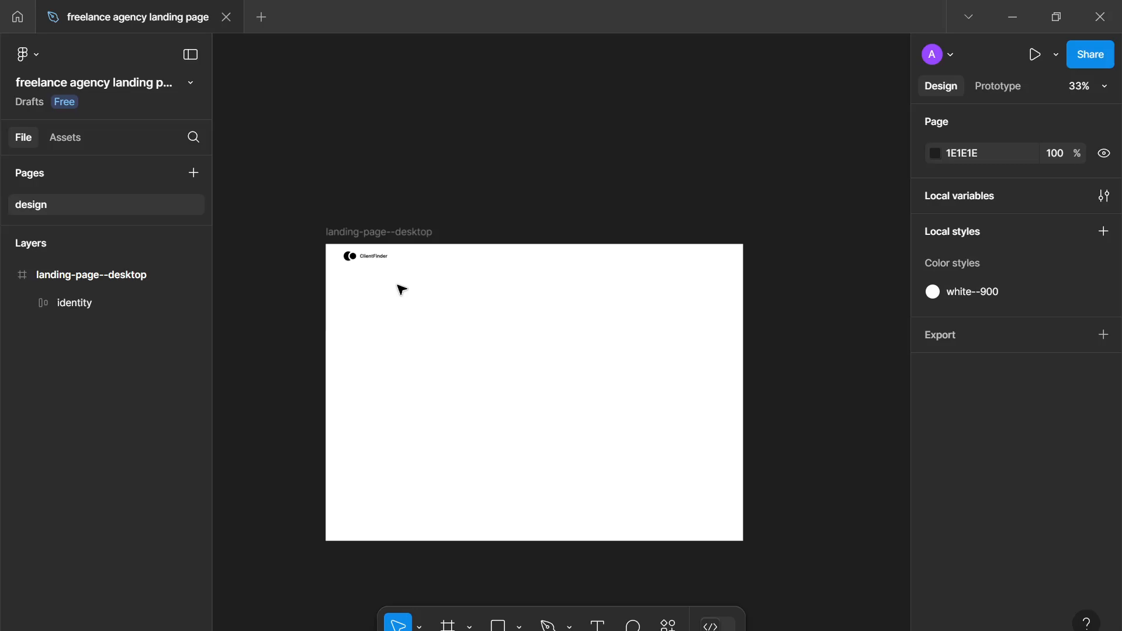
pyautogui.press('r')
pyautogui.moveTo(391, 291); pyautogui.dragTo(688, 316)
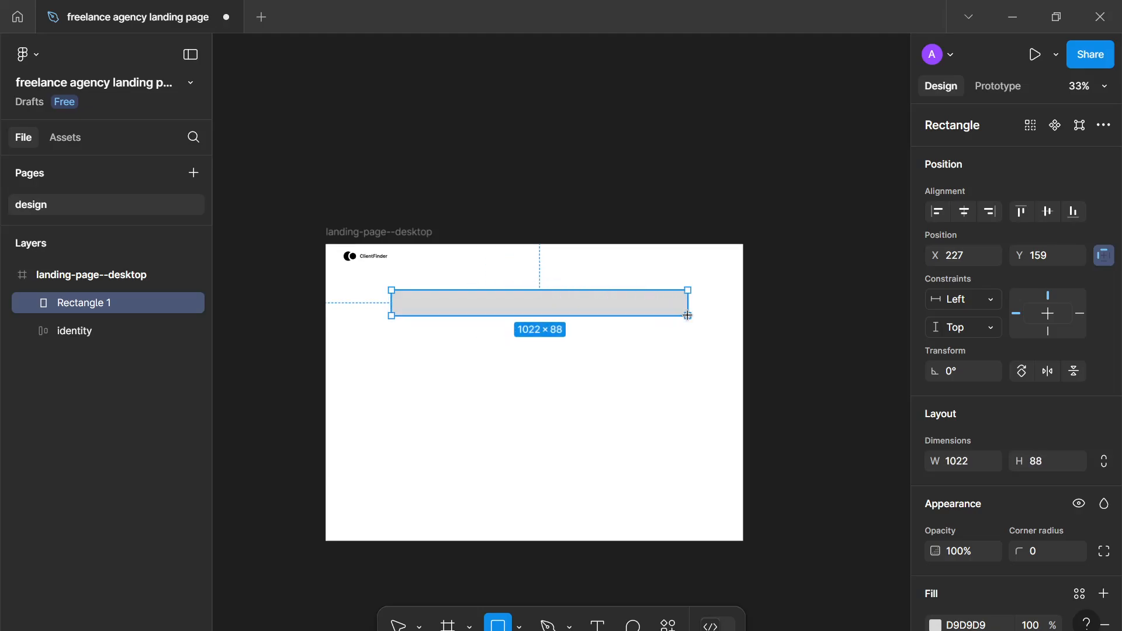
pyautogui.moveTo(602, 305); pyautogui.dragTo(616, 268)
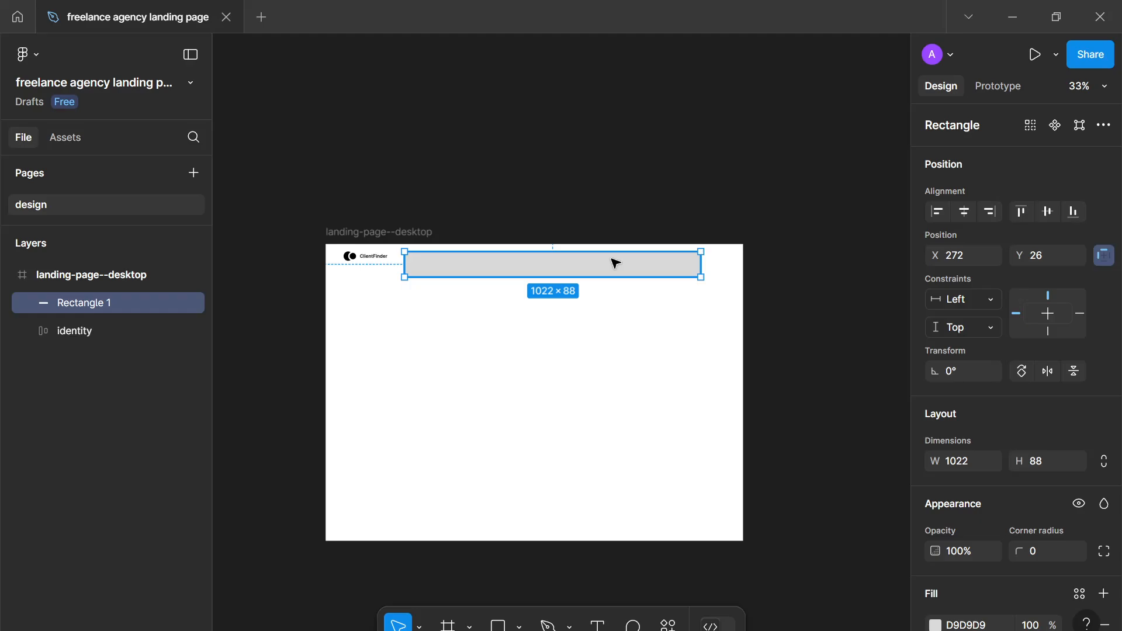
pyautogui.press('Delete')
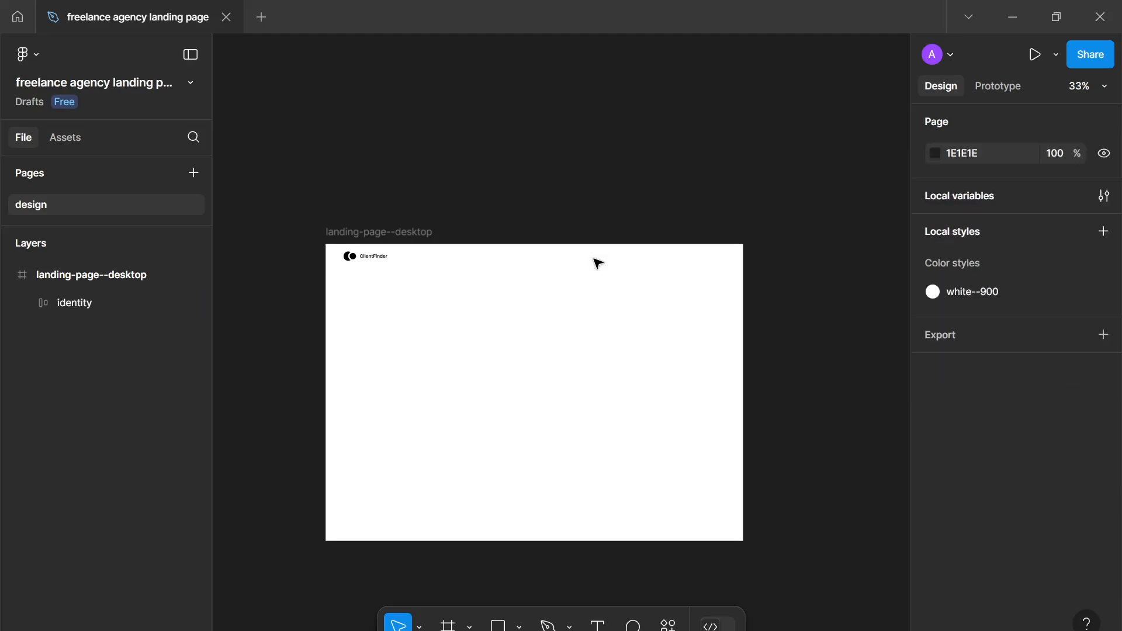
pyautogui.press('r')
pyautogui.moveTo(430, 257)
pyautogui.mouseDown()
pyautogui.moveTo(472, 268)
pyautogui.moveTo(633, 263)
pyautogui.moveTo(418, 260)
pyautogui.mouseUp()
pyautogui.press('r')
pyautogui.press('r')
pyautogui.press('r')
pyautogui.click(605, 306)
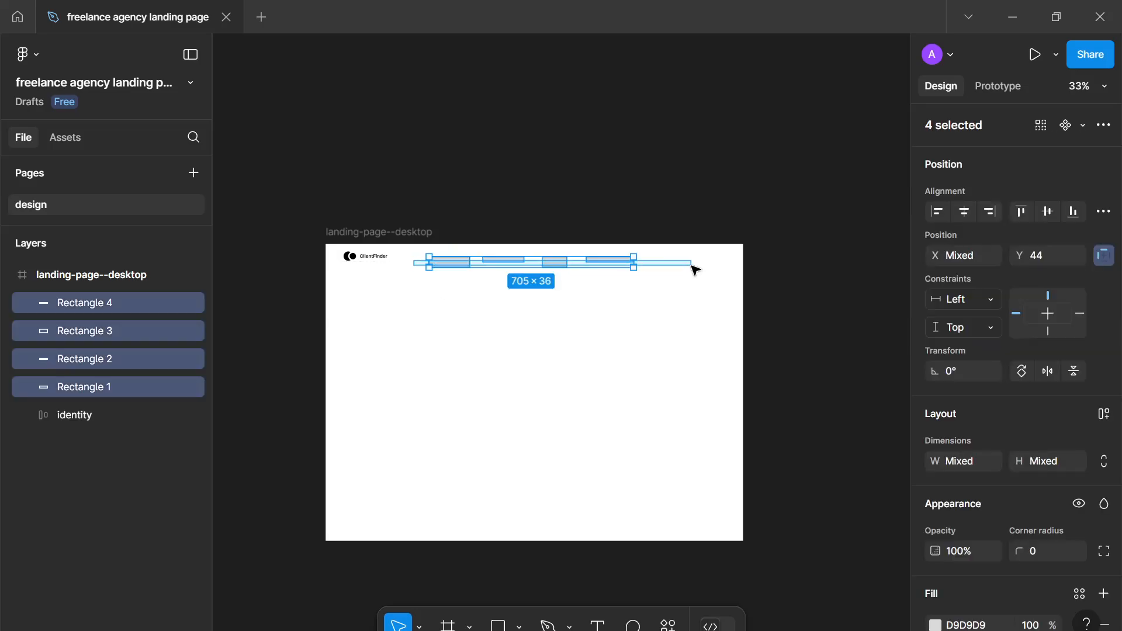
pyautogui.press('Delete')
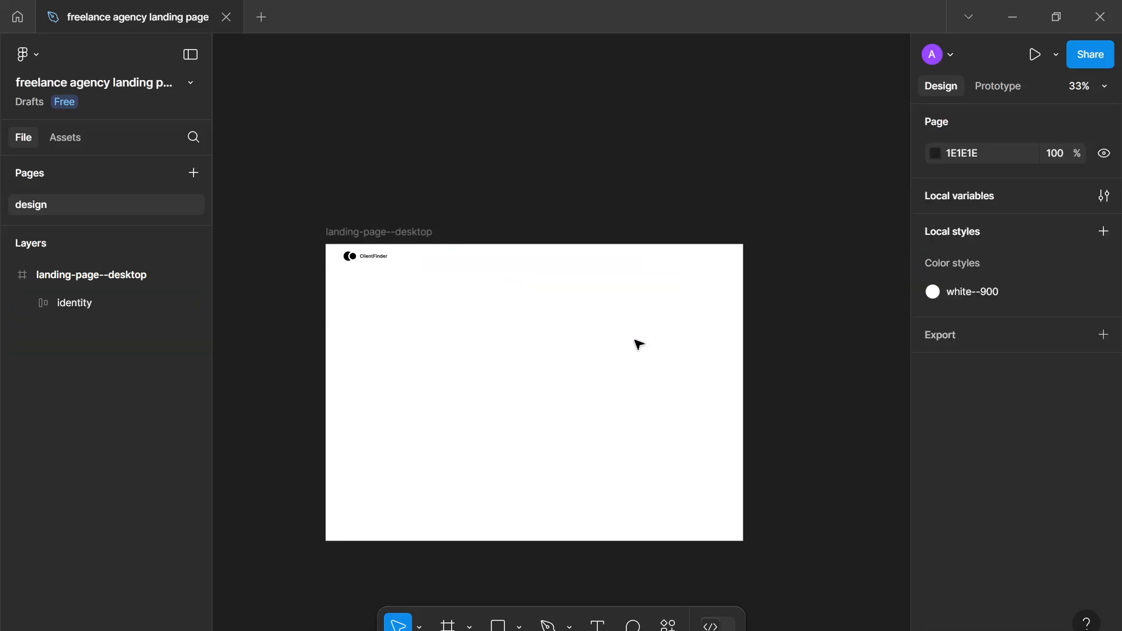
# Add a text reading Home on the desktop frame, below the ClientFinder logo at about X 399, Y 206.
pyautogui.scroll(5, 636, 343)
pyautogui.scroll(-1, 569, 318)
pyautogui.moveTo(570, 318); pyautogui.dragTo(583, 358)
pyautogui.scroll(-1, 544, 358)
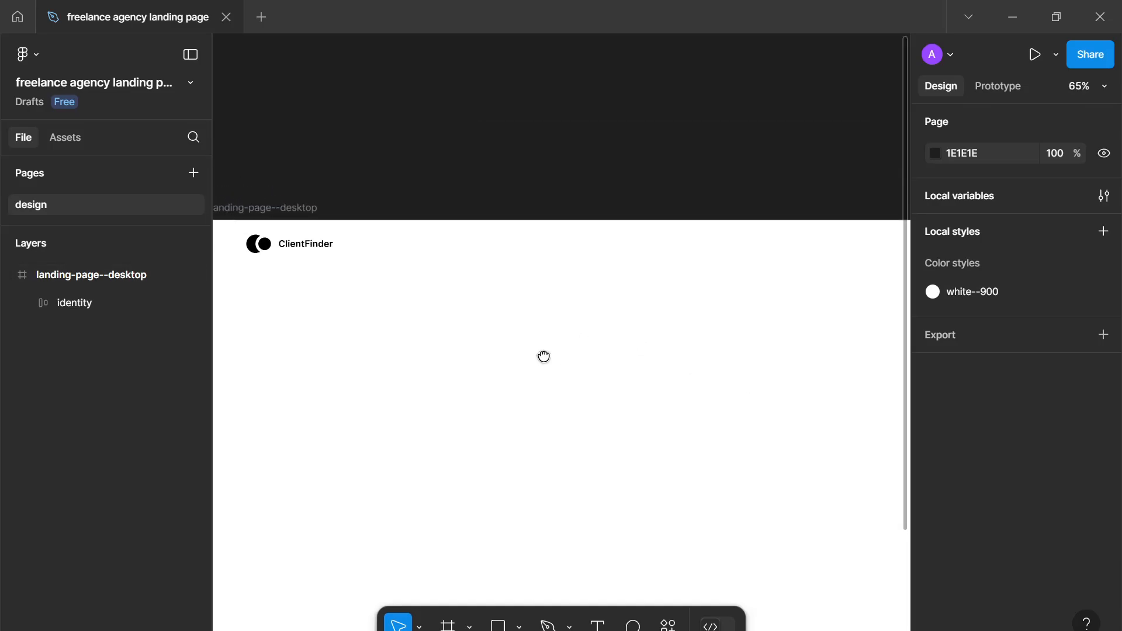
pyautogui.hscroll(-2, 531, 359)
pyautogui.press('t')
pyautogui.click(482, 342)
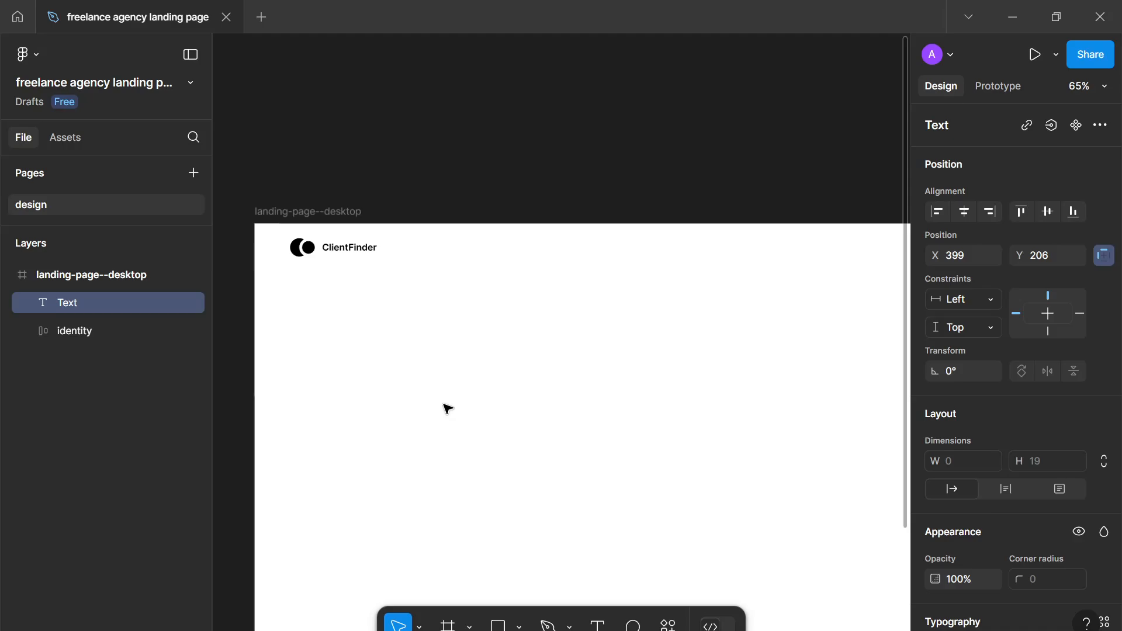
pyautogui.write('Home')
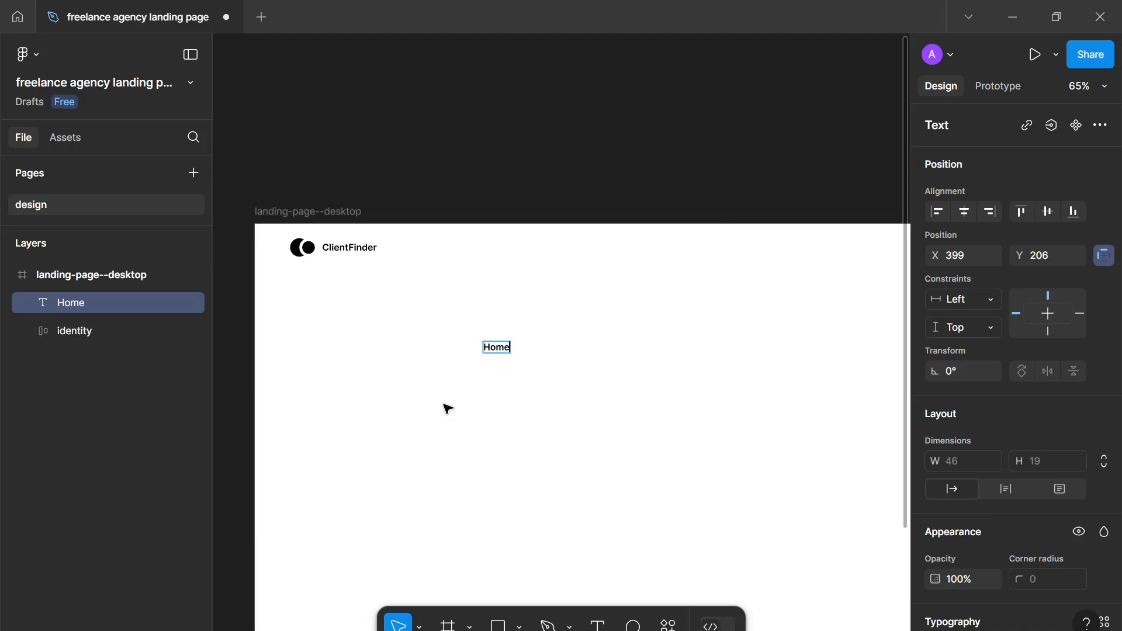
pyautogui.press('Escape')
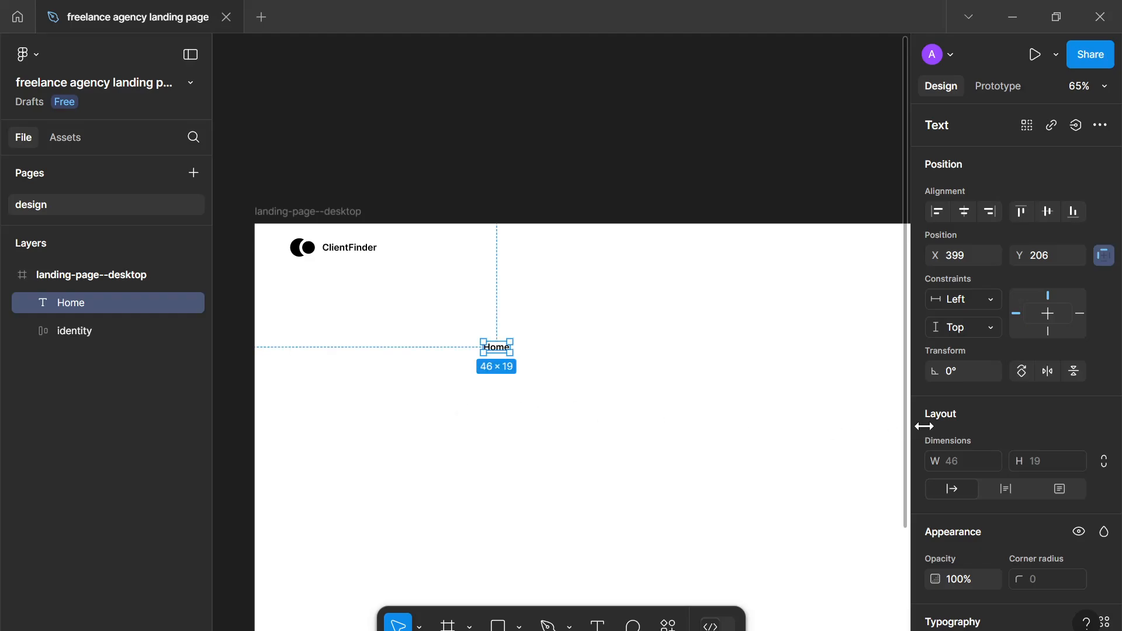
# Set the Home text to font size 14 and the Regular weight.
pyautogui.scroll(-5, 959, 430)
pyautogui.click(1018, 321)
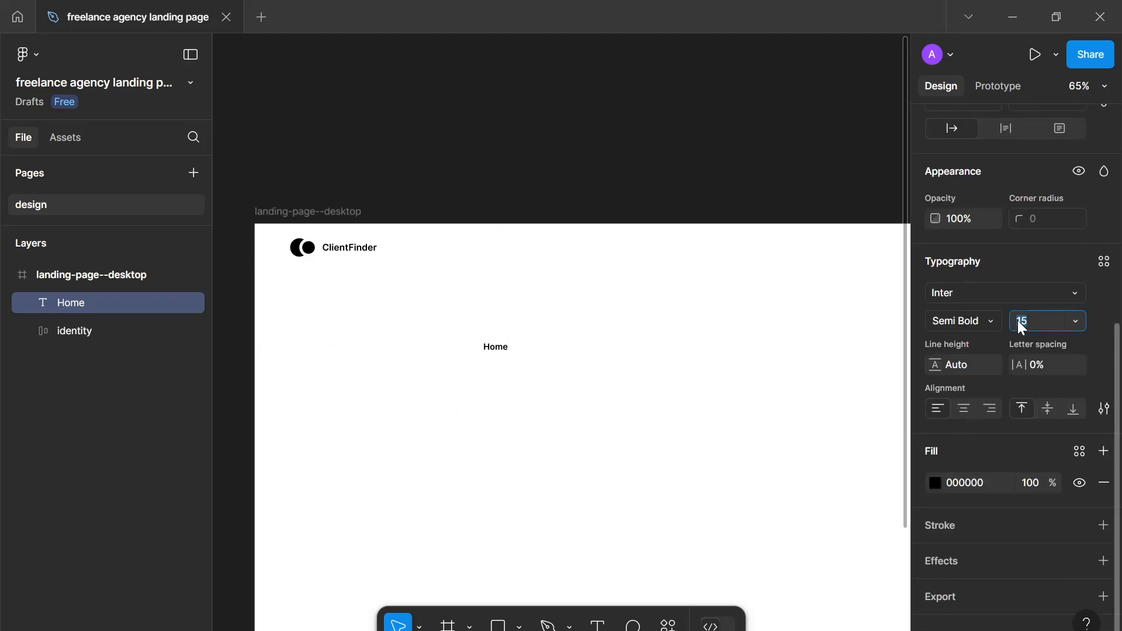
pyautogui.click(974, 328)
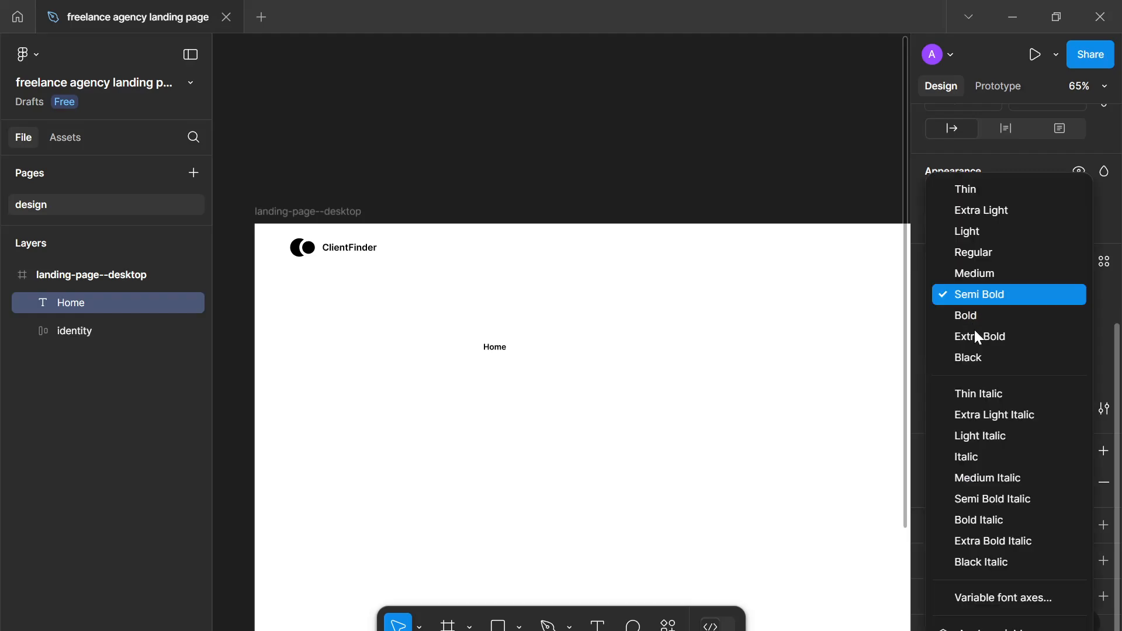
pyautogui.click(987, 257)
# Duplicate the Home text beside the original on the same line and change the copy's text to About.
pyautogui.scroll(5, 546, 406)
pyautogui.scroll(3, 518, 358)
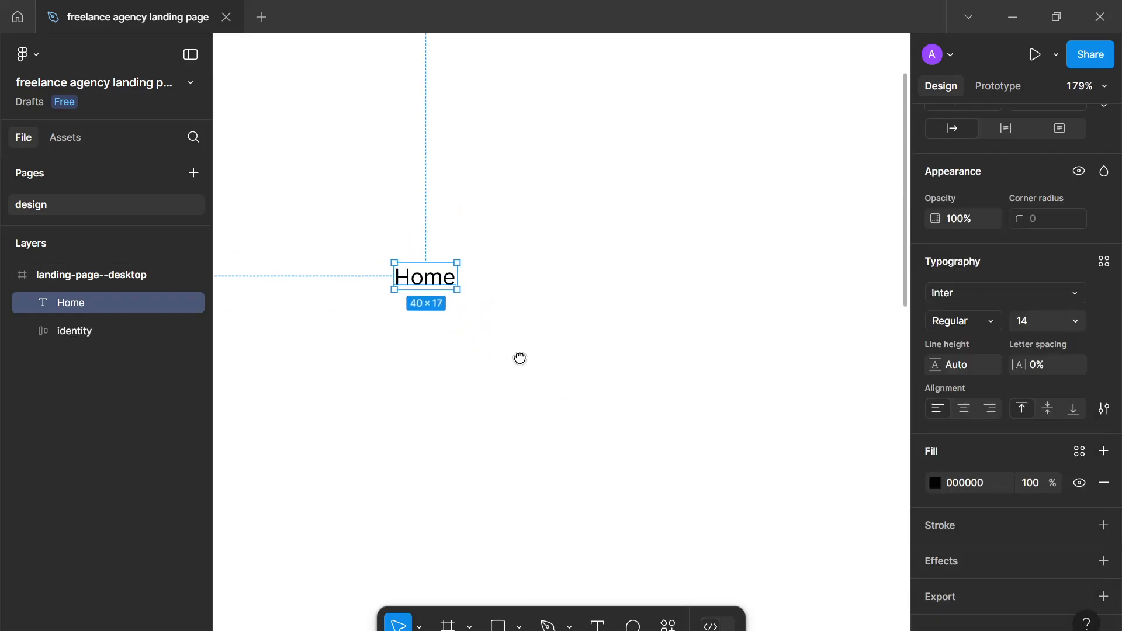
pyautogui.moveTo(423, 300); pyautogui.dragTo(472, 289)
pyautogui.hotkey('ctrl', 'd')
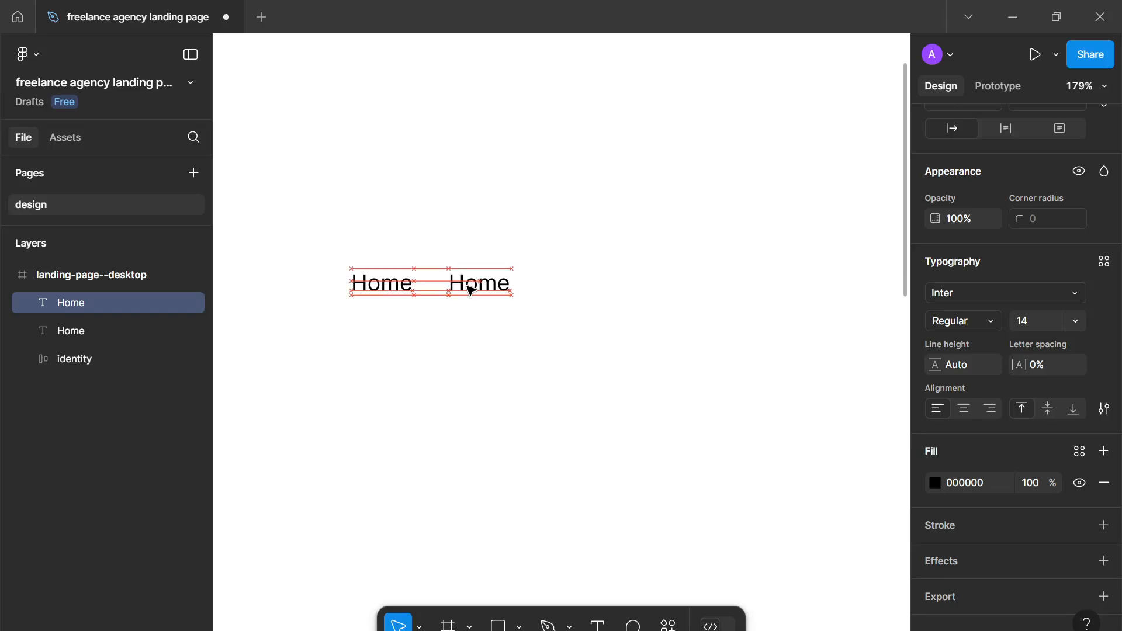
pyautogui.scroll(-3, 471, 288)
pyautogui.doubleClick(510, 283)
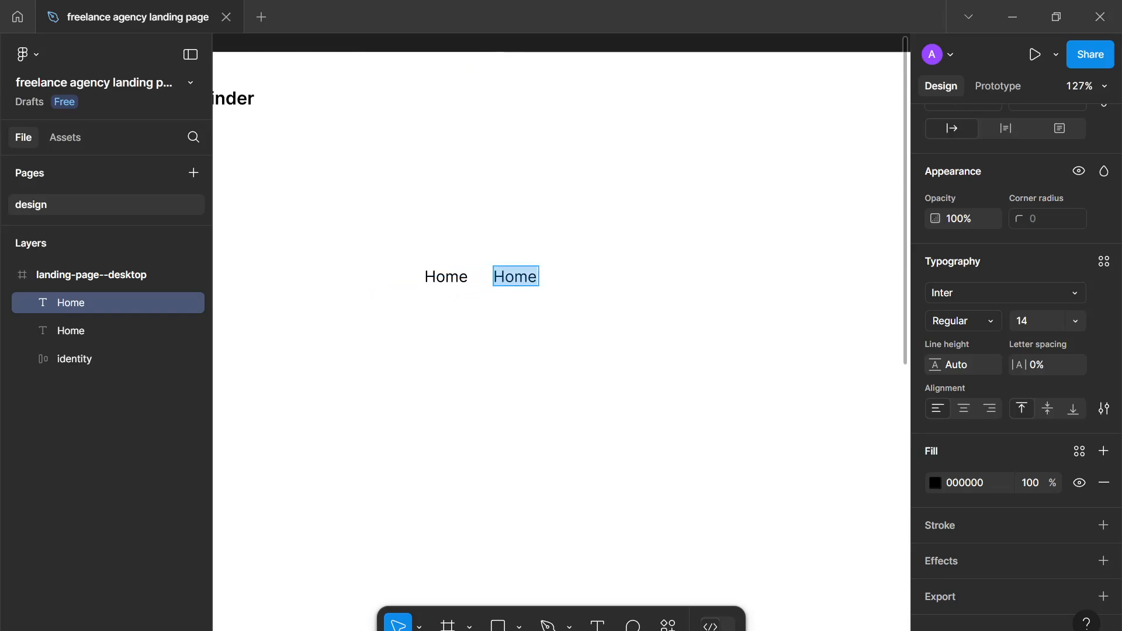
pyautogui.write('About')
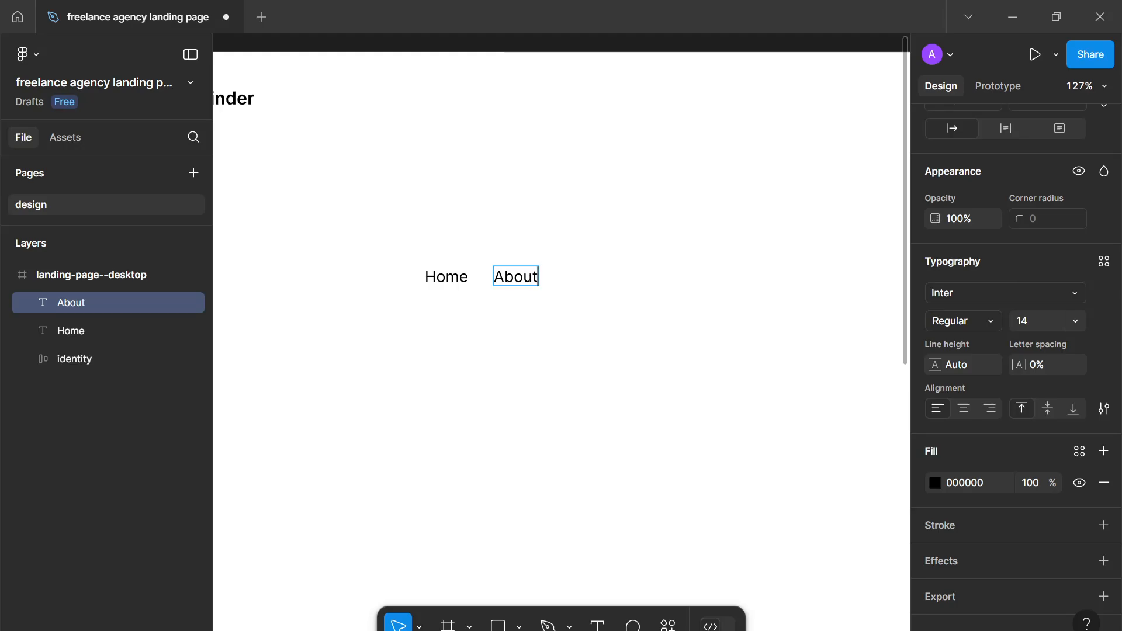
pyautogui.press('Escape')
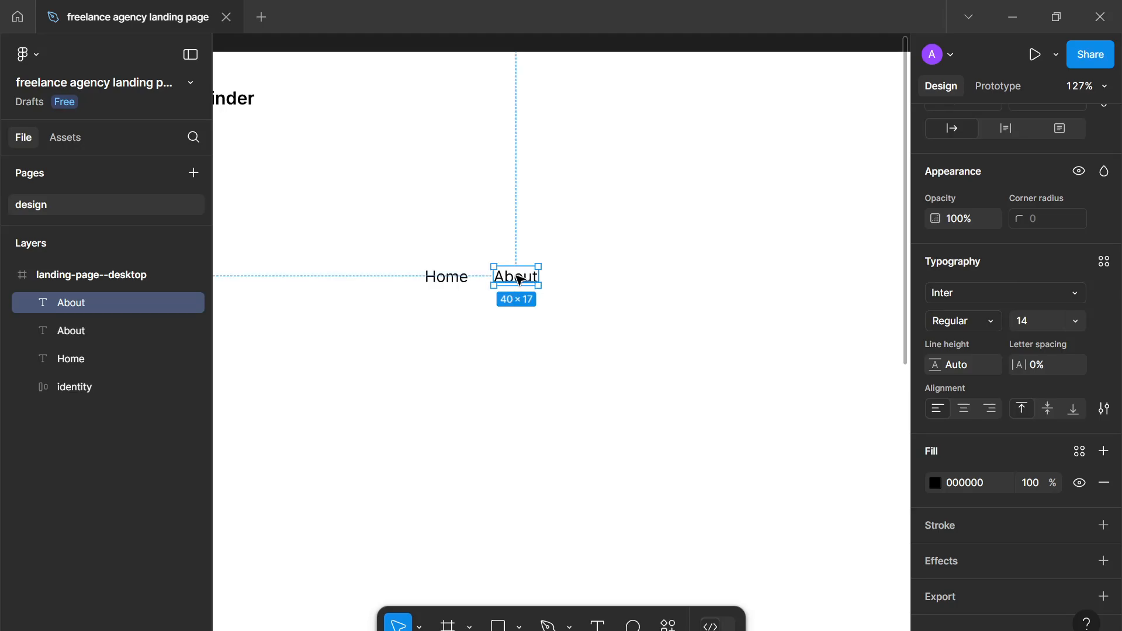
# Place the duplicated About text to the right of the original on the same line and change its text to Talent.
pyautogui.moveTo(518, 278); pyautogui.dragTo(615, 278)
pyautogui.doubleClick(615, 278)
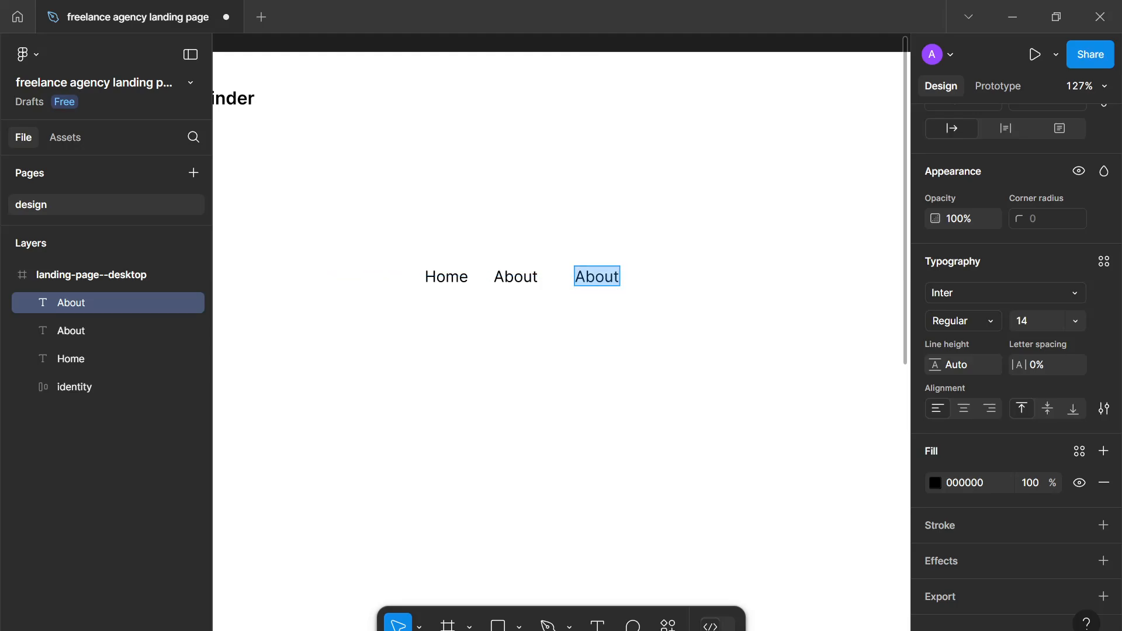
pyautogui.write('Tael')
pyautogui.press('BackSpace')
pyautogui.press('BackSpace')
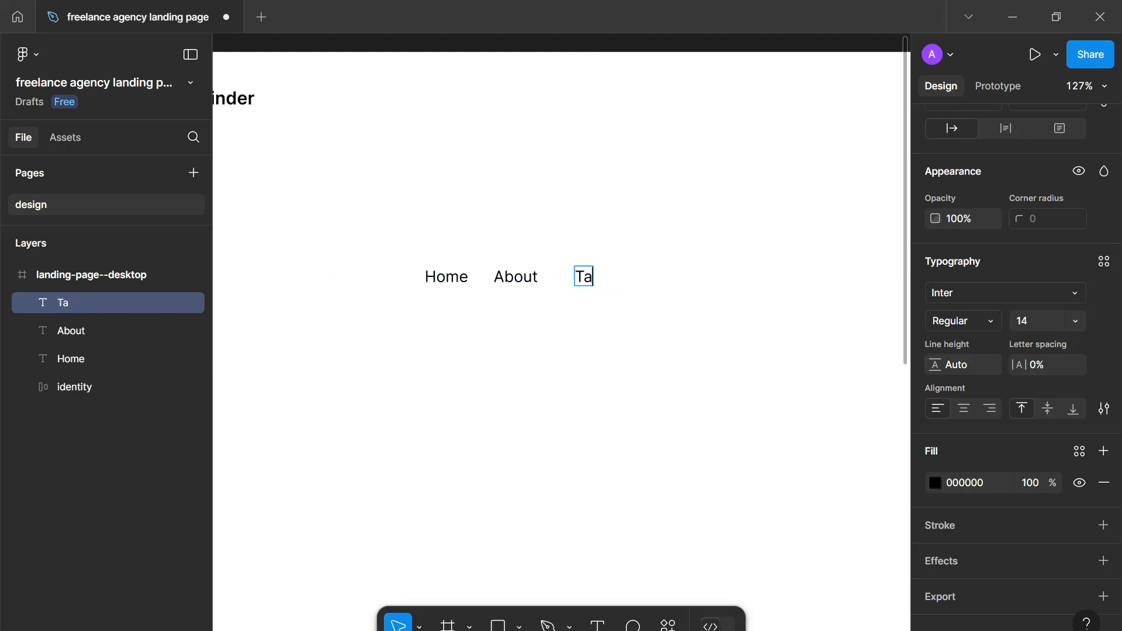
pyautogui.write('lent')
pyautogui.press('Escape')
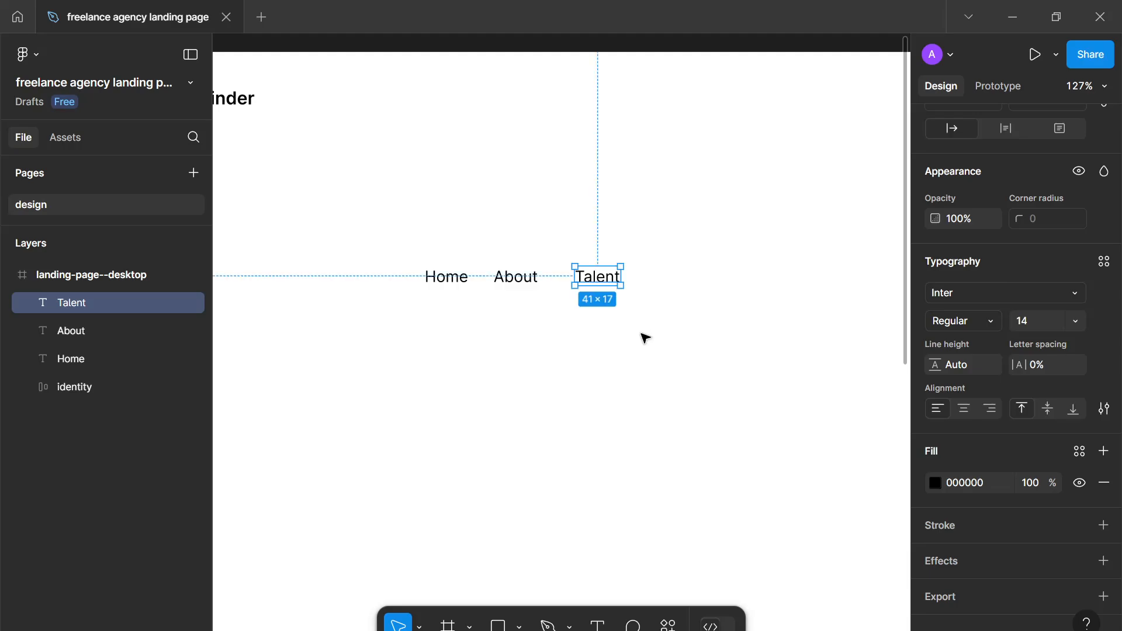
# Duplicate the Talent text to its right on the same line and change the copy's text to Showcase.
pyautogui.hotkey('ctrl', 'd')
pyautogui.moveTo(605, 285); pyautogui.dragTo(676, 283)
pyautogui.press('Return')
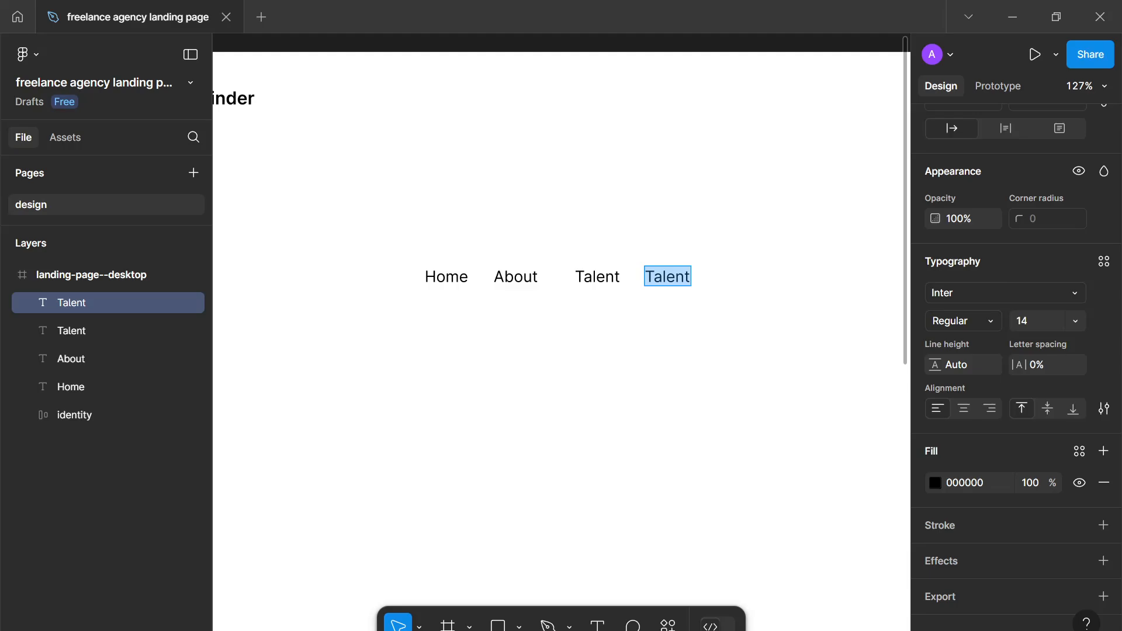
pyautogui.write('P')
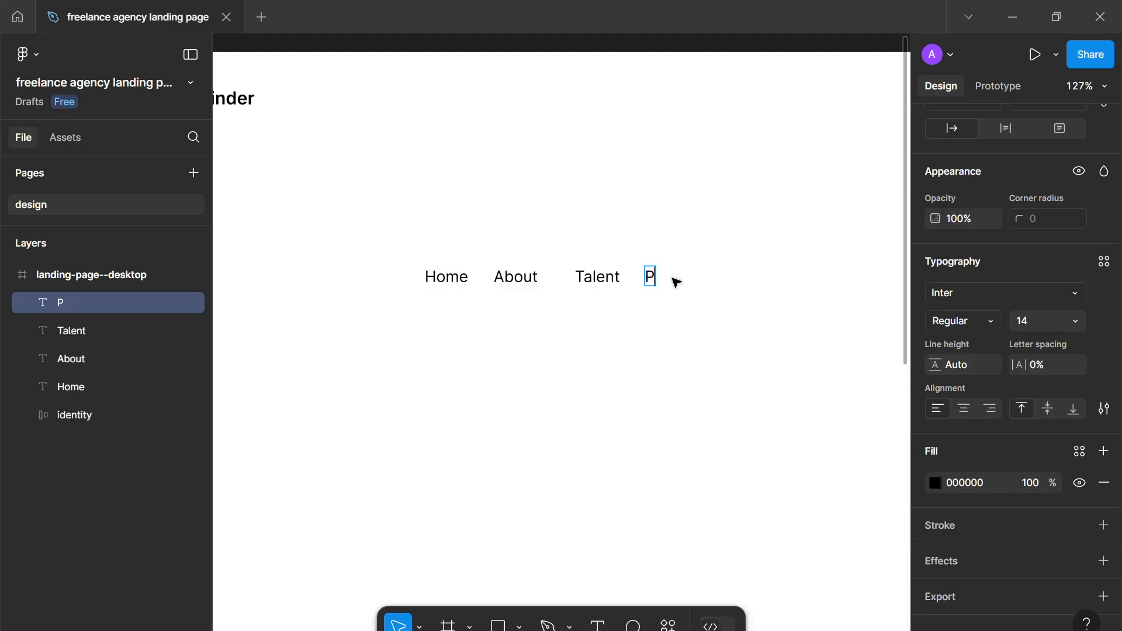
pyautogui.write('ort')
pyautogui.press('BackSpace')
pyautogui.press('BackSpace')
pyautogui.press('BackSpace')
pyautogui.write('Showcase')
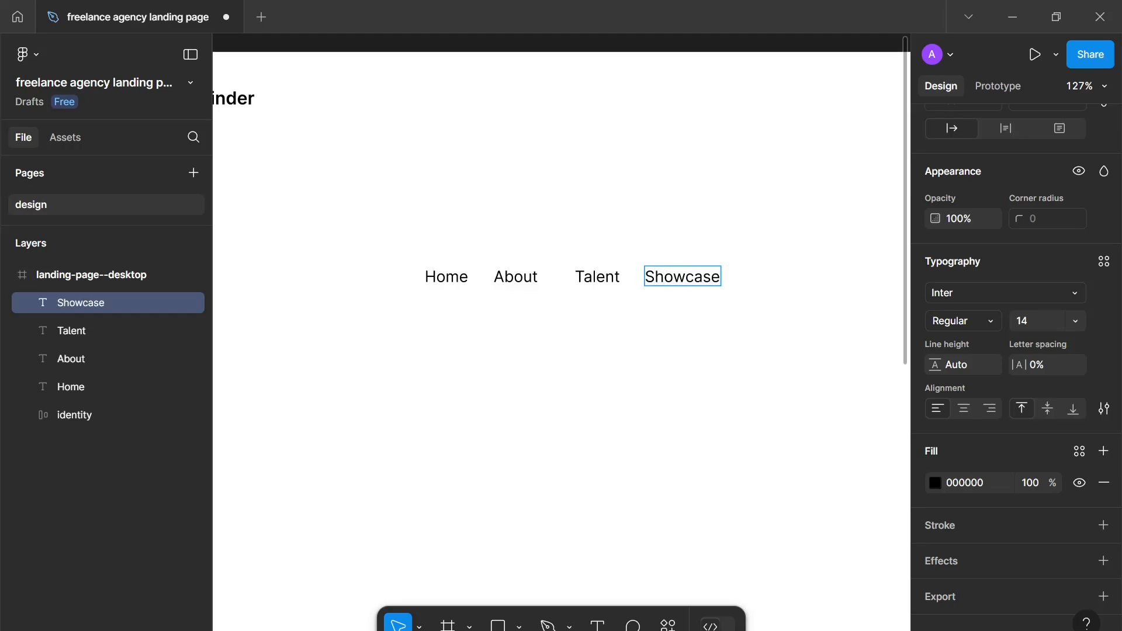
pyautogui.press('Escape')
# Duplicate the Showcase text to its right and change the copy's text to Contact.
pyautogui.hotkey('ctrl', 'd')
pyautogui.moveTo(692, 283); pyautogui.dragTo(783, 286)
pyautogui.press('Return')
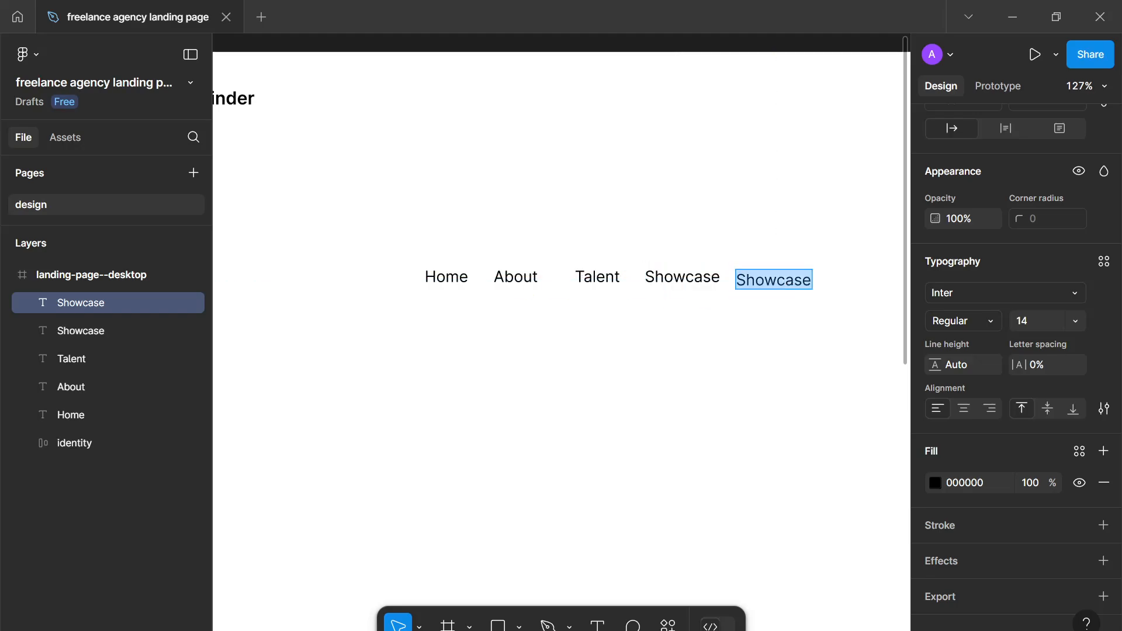
pyautogui.write('Contact')
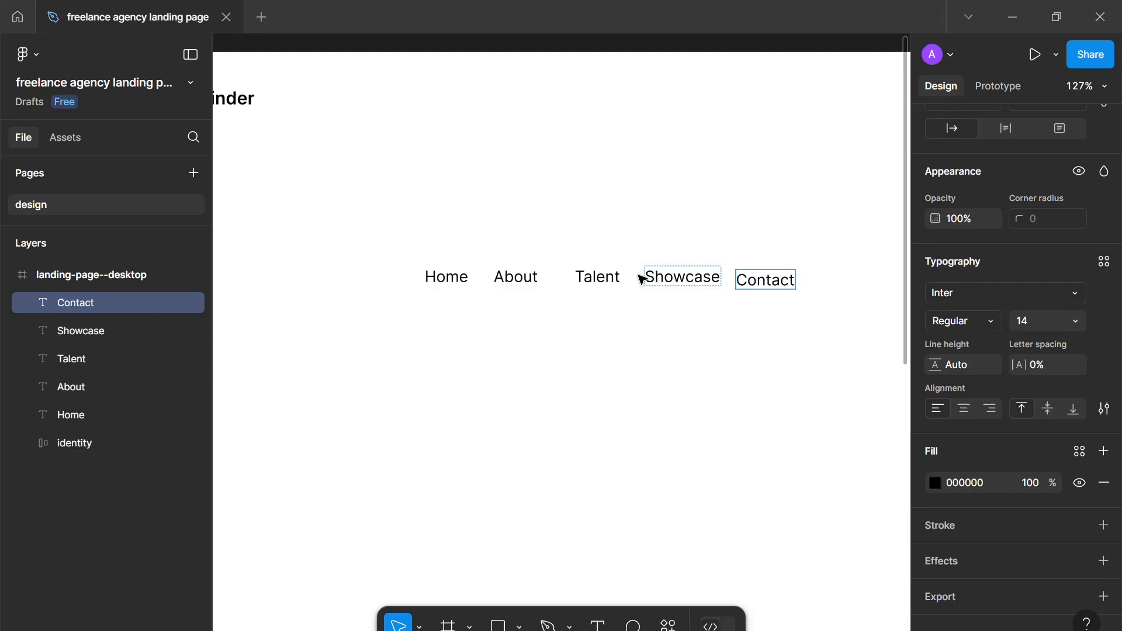
pyautogui.press('Escape')
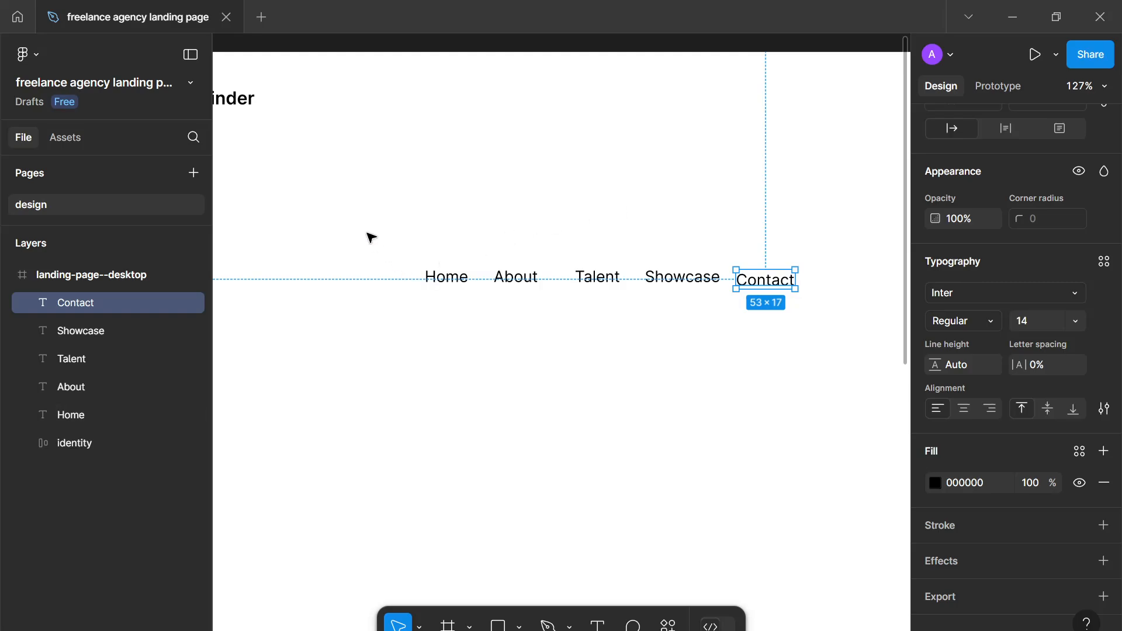
# Examine the row of five navigation links up close and in relation to the ClientFinder logo and the whole desktop frame.
pyautogui.moveTo(371, 237); pyautogui.dragTo(729, 269)
pyautogui.press('Escape')
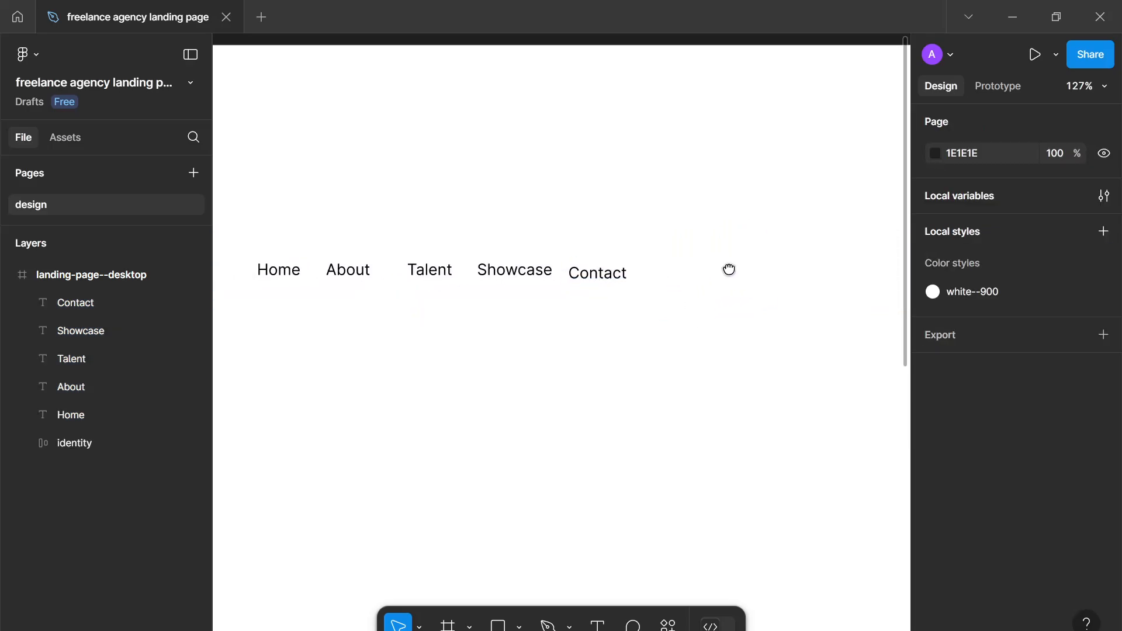
pyautogui.moveTo(563, 255); pyautogui.dragTo(714, 299)
pyautogui.scroll(-2, 586, 240)
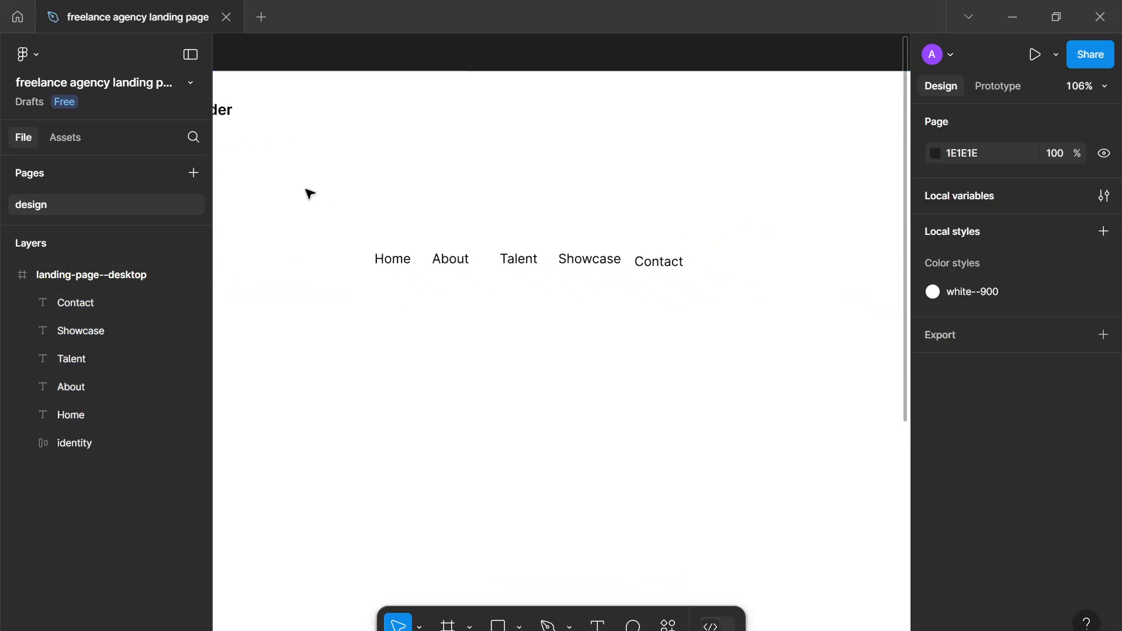
pyautogui.scroll(-5, 308, 194)
pyautogui.moveTo(594, 195); pyautogui.dragTo(601, 303)
pyautogui.scroll(-2, 401, 188)
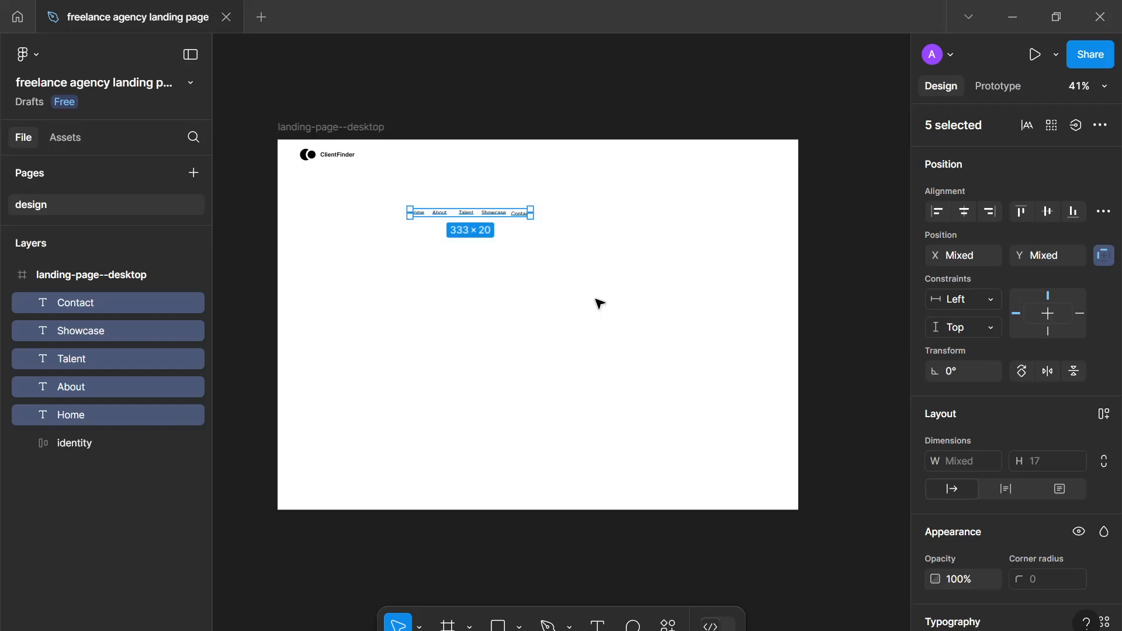
pyautogui.click(544, 243)
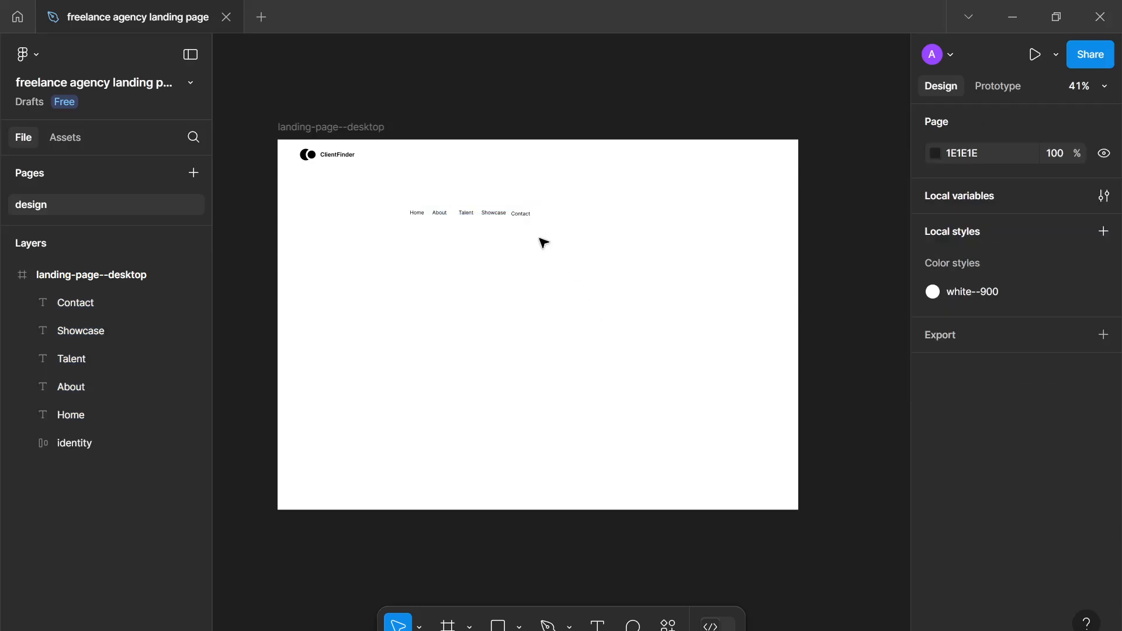
pyautogui.moveTo(544, 243); pyautogui.dragTo(413, 228)
pyautogui.click(400, 201)
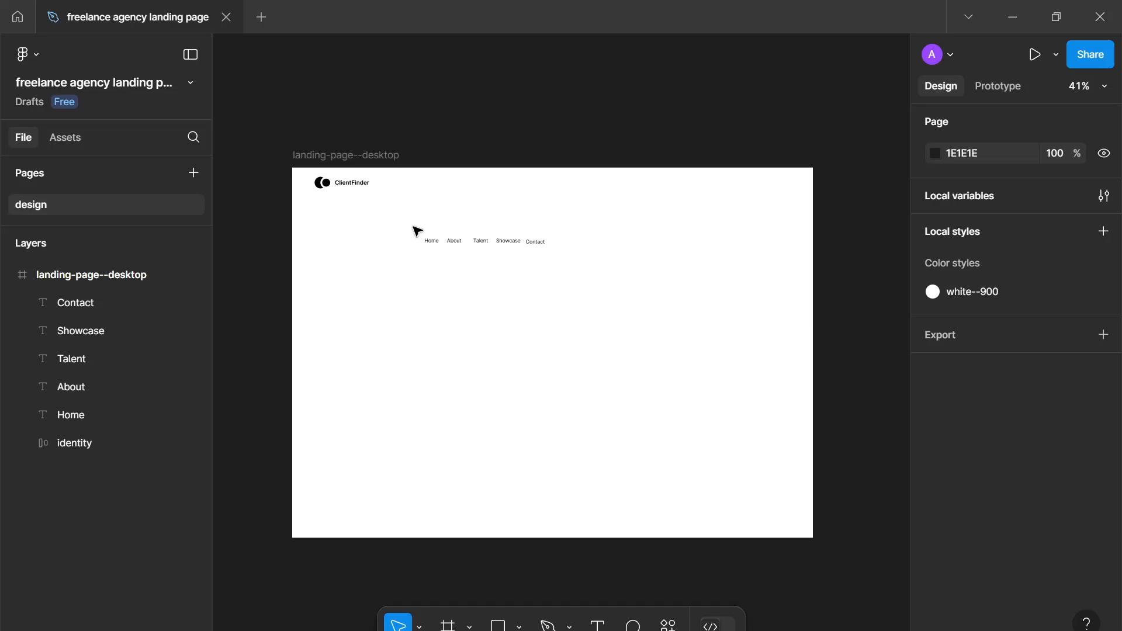
pyautogui.scroll(4, 417, 230)
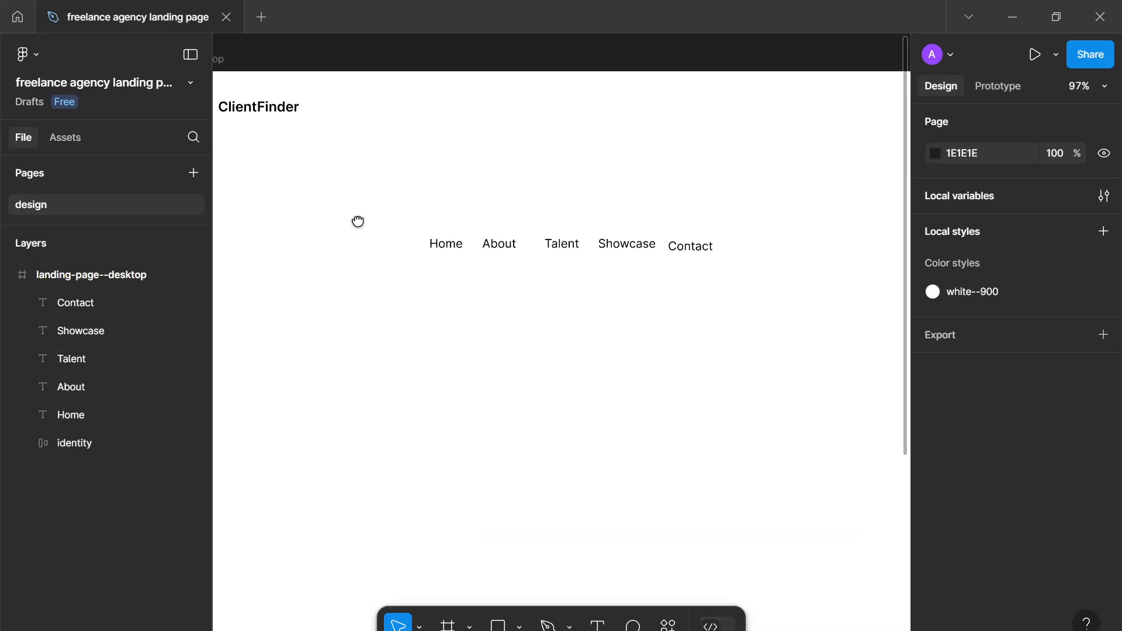
pyautogui.moveTo(358, 221); pyautogui.dragTo(418, 241)
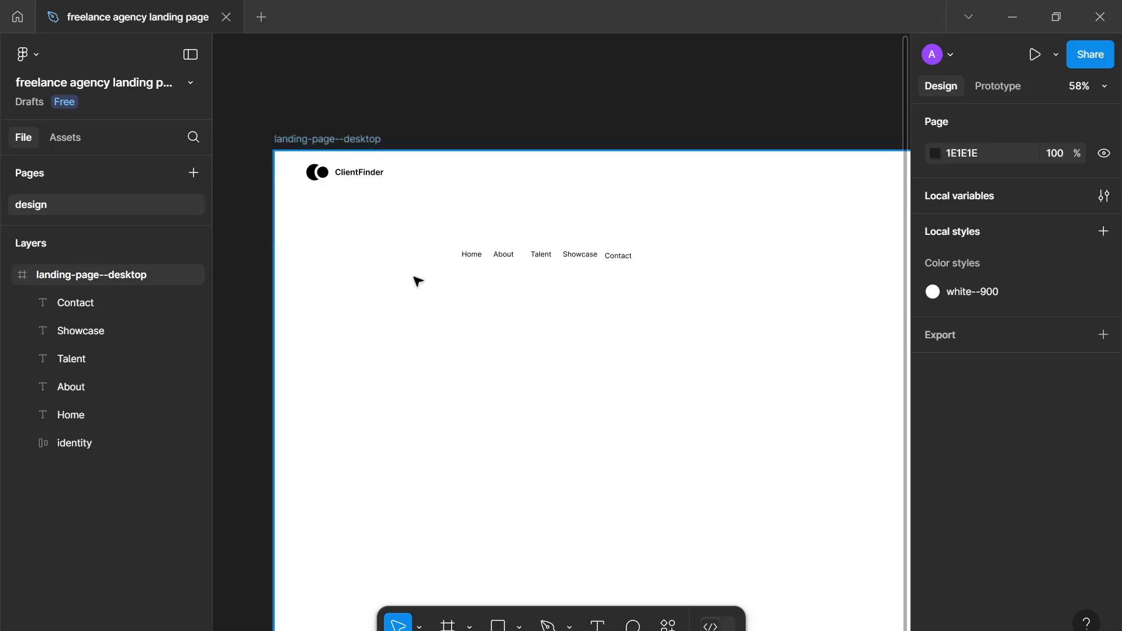
pyautogui.scroll(-3, 380, 268)
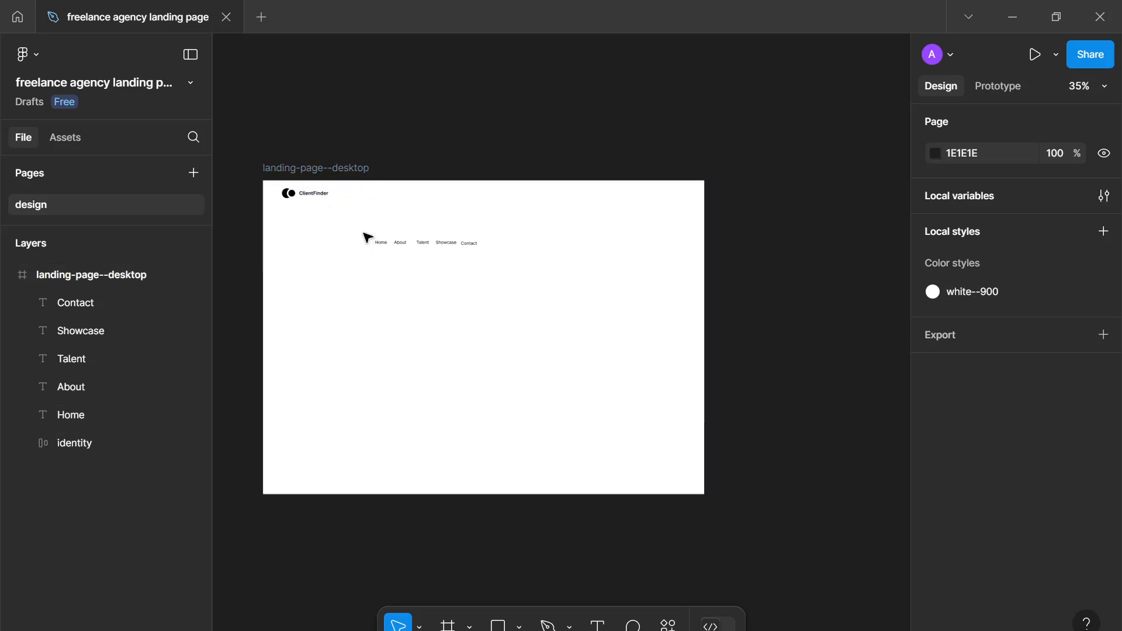
pyautogui.click(379, 242)
pyautogui.scroll(5, 392, 269)
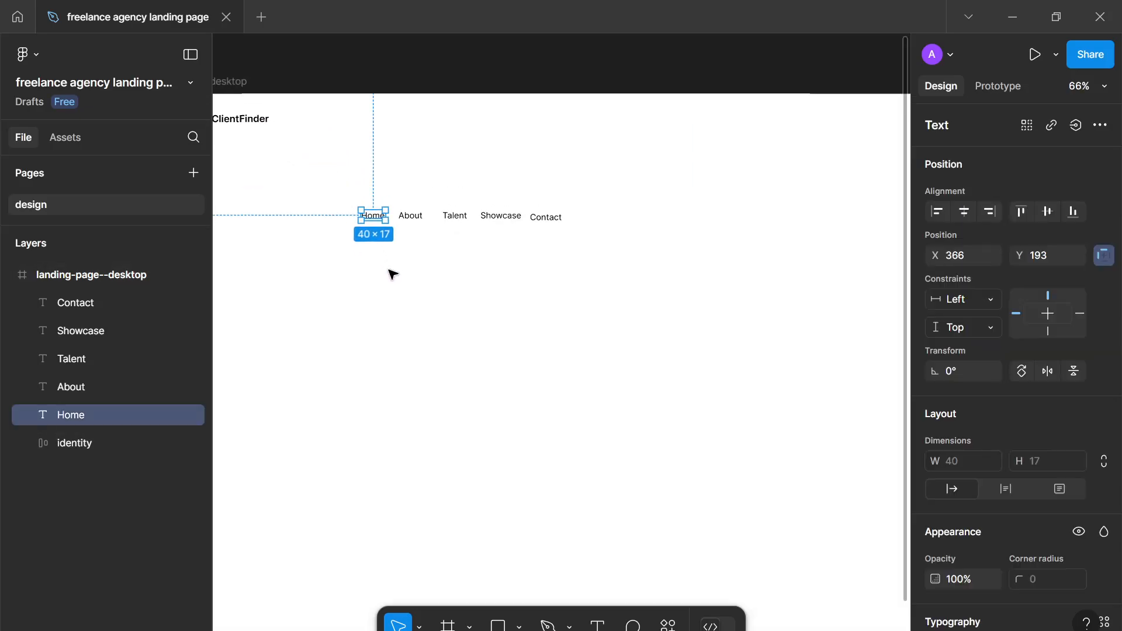
pyautogui.click(384, 231)
pyautogui.scroll(-2, 444, 223)
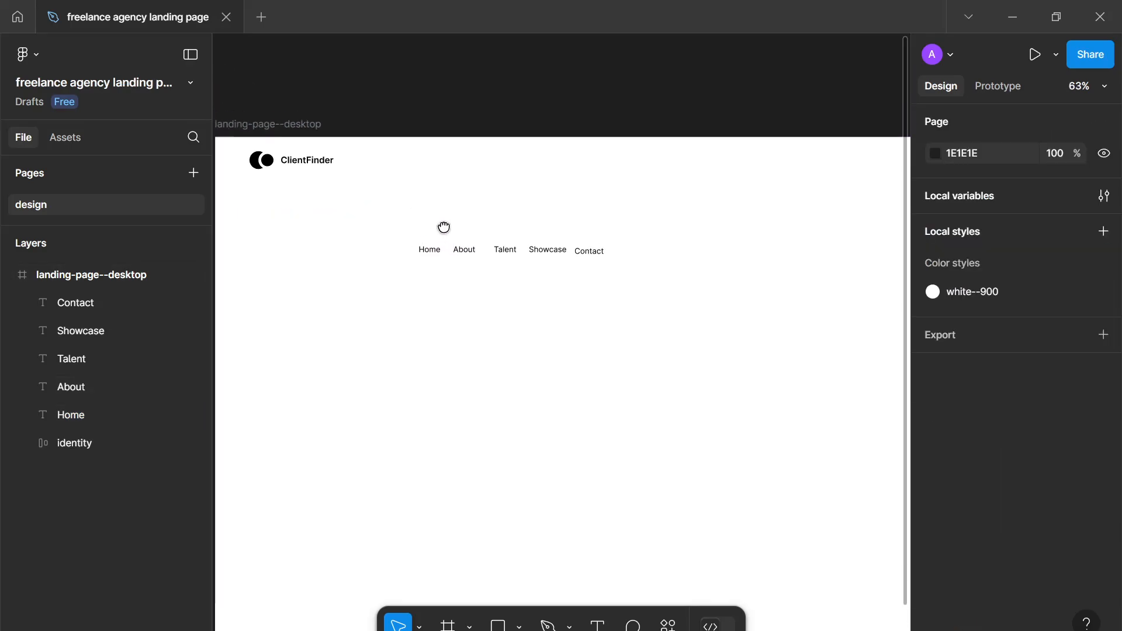
pyautogui.click(442, 236)
pyautogui.moveTo(562, 278); pyautogui.dragTo(631, 286)
pyautogui.click(579, 264)
pyautogui.scroll(-5, 578, 264)
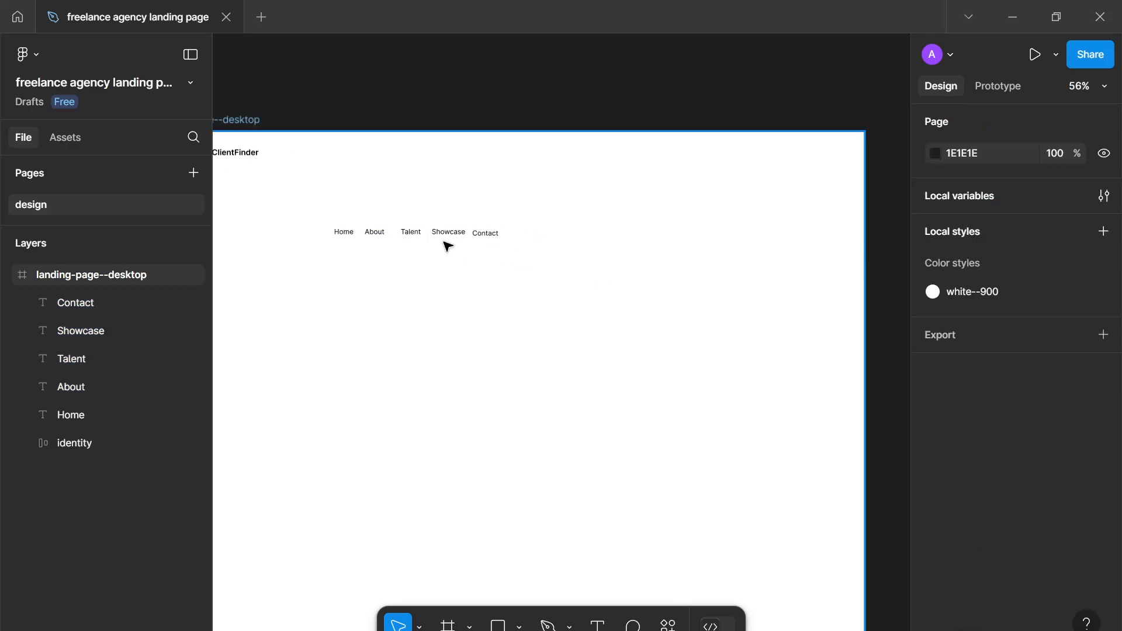
pyautogui.scroll(5, 581, 212)
pyautogui.moveTo(425, 179); pyautogui.dragTo(474, 242)
pyautogui.scroll(-1, 1097, 465)
pyautogui.scroll(-5, 1097, 464)
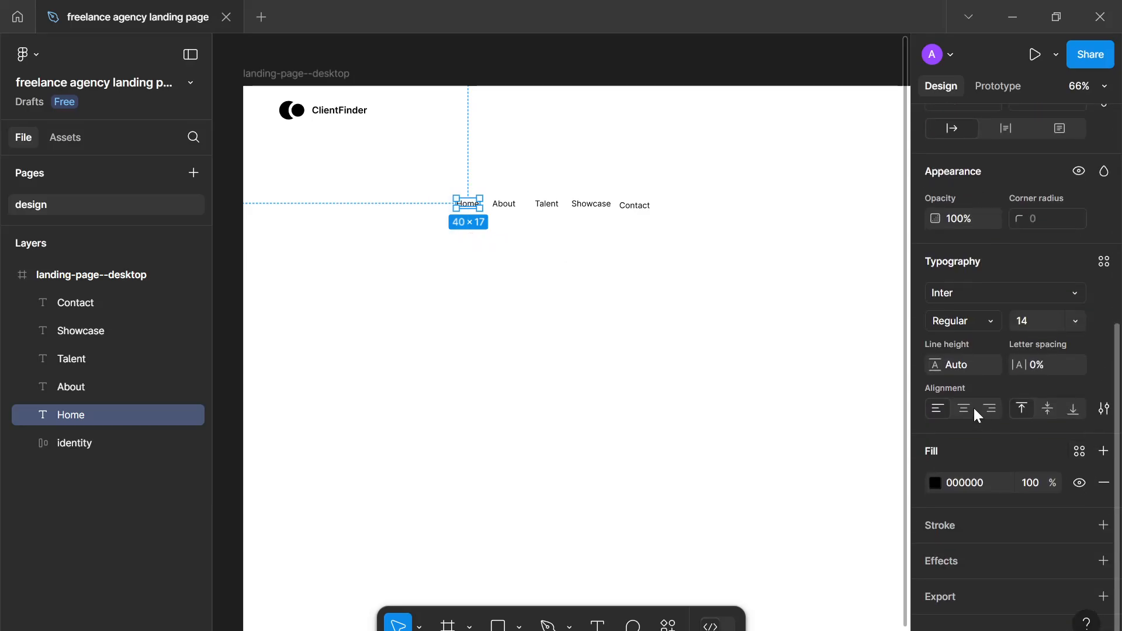
pyautogui.click(959, 325)
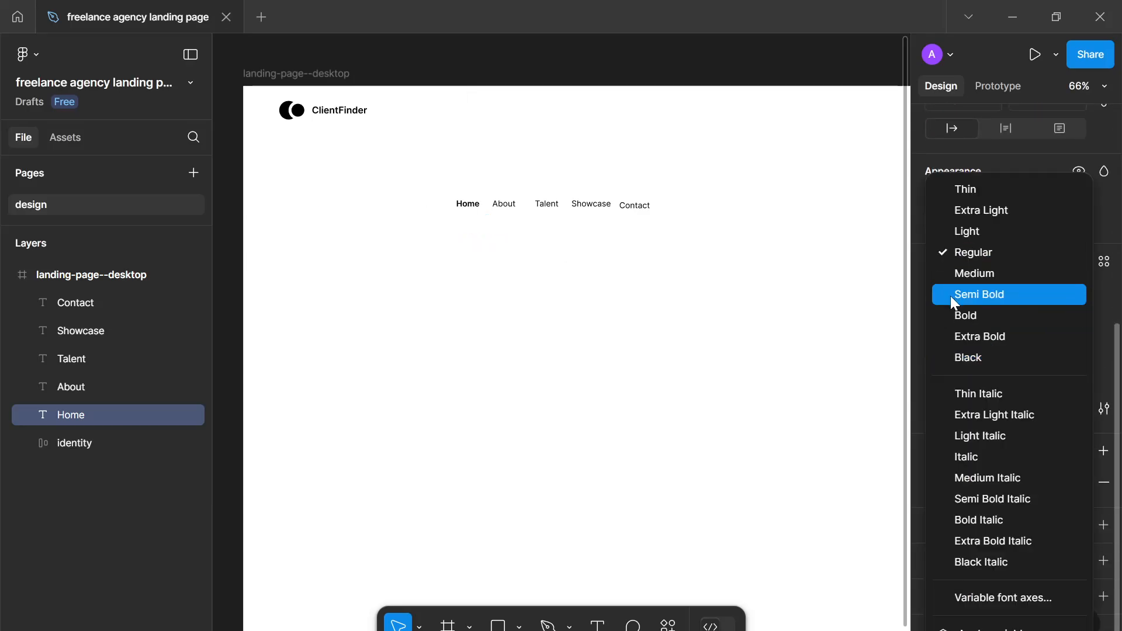
pyautogui.click(854, 341)
pyautogui.click(525, 315)
# Set the fill of the About, Talent, Showcase and Contact texts to the grey B0B0B0.
pyautogui.scroll(-3, 524, 317)
pyautogui.scroll(3, 520, 313)
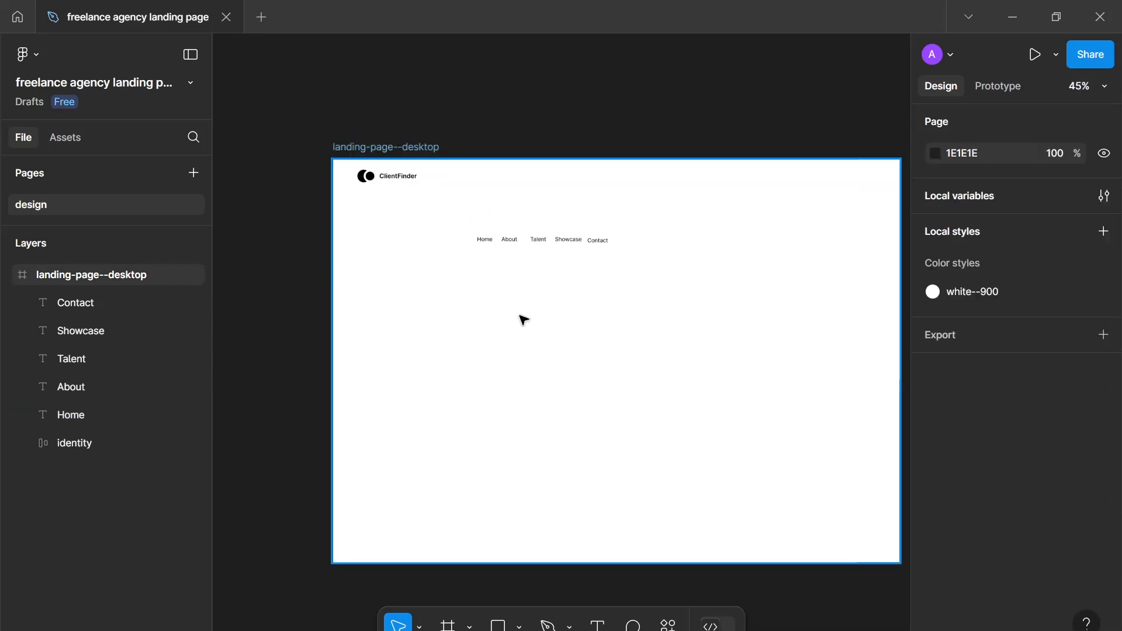
pyautogui.scroll(6, 454, 177)
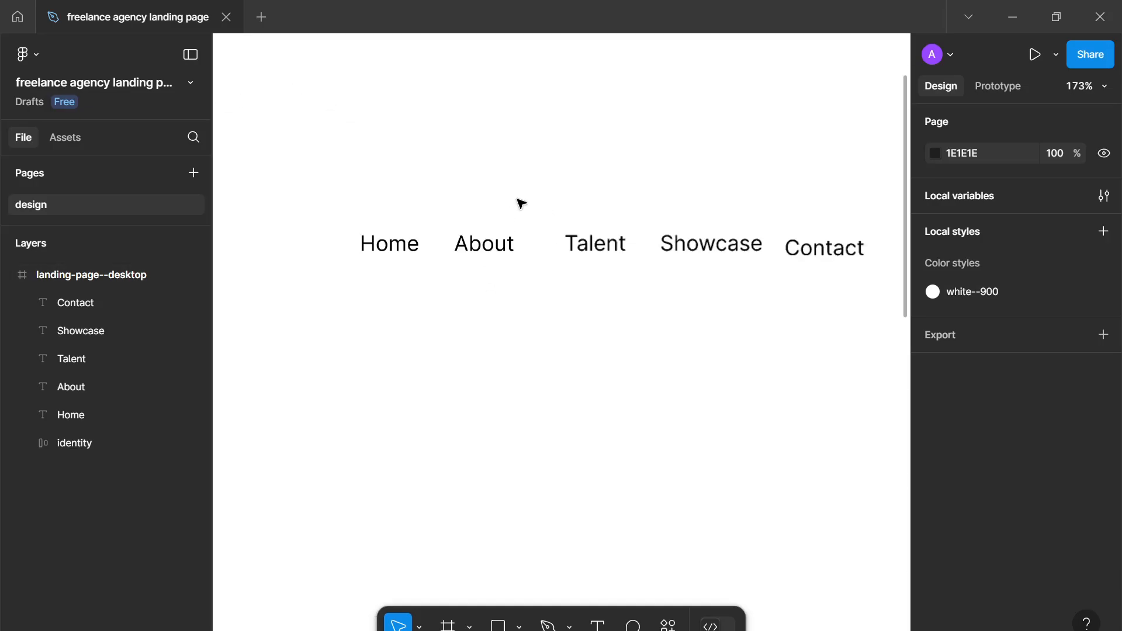
pyautogui.moveTo(349, 151); pyautogui.dragTo(750, 300)
pyautogui.scroll(-6, 944, 307)
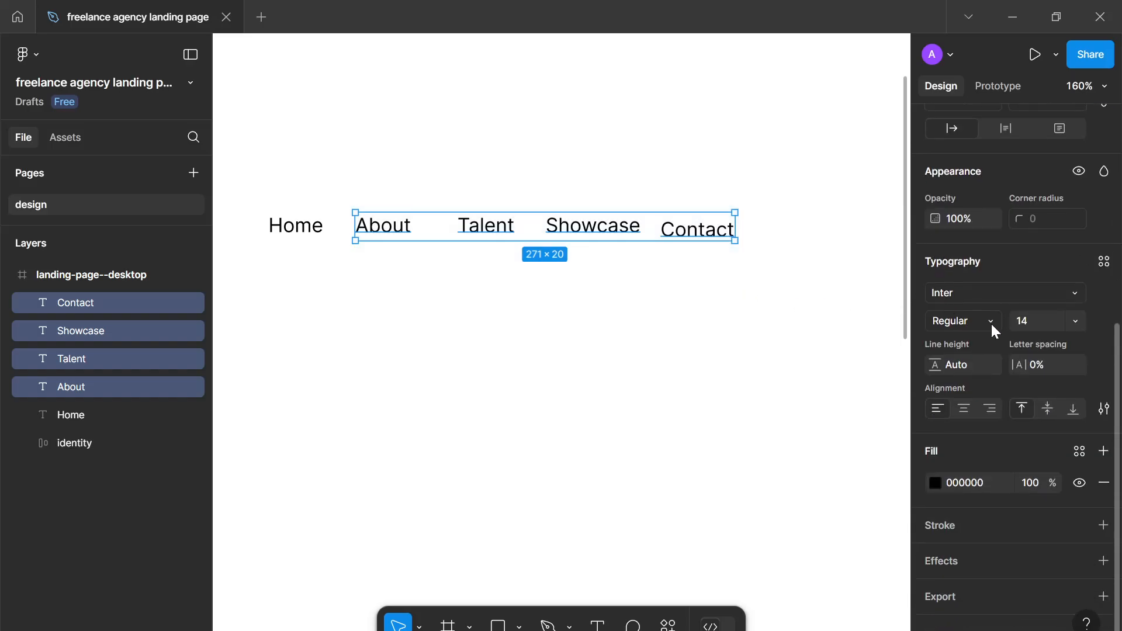
pyautogui.click(935, 483)
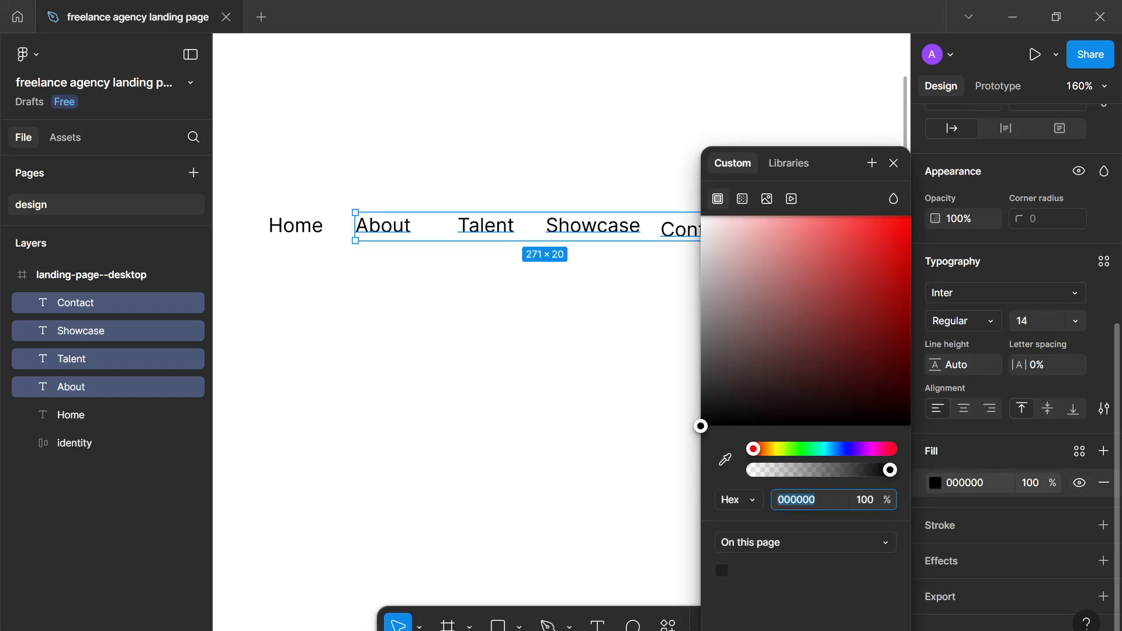
pyautogui.moveTo(731, 432); pyautogui.dragTo(623, 296)
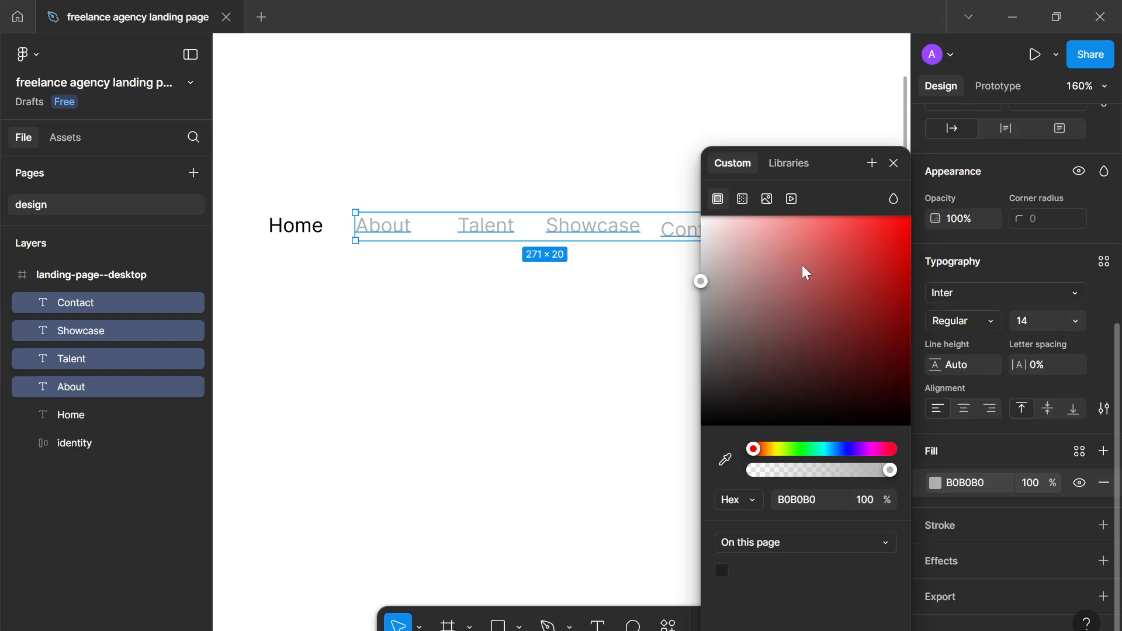
pyautogui.click(893, 163)
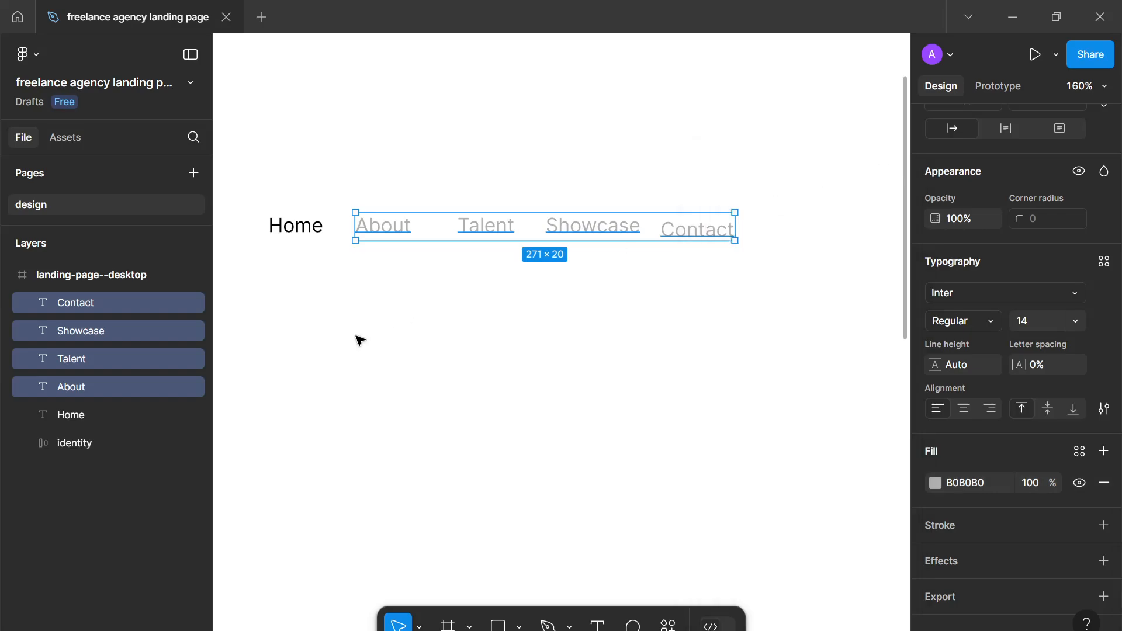
pyautogui.click(436, 338)
# Compare the Home link's colour with the other four navigation links within the whole landing-page--desktop frame.
pyautogui.keyDown('ctrl'); pyautogui.scroll(-5, 384, 289); pyautogui.keyUp('ctrl')
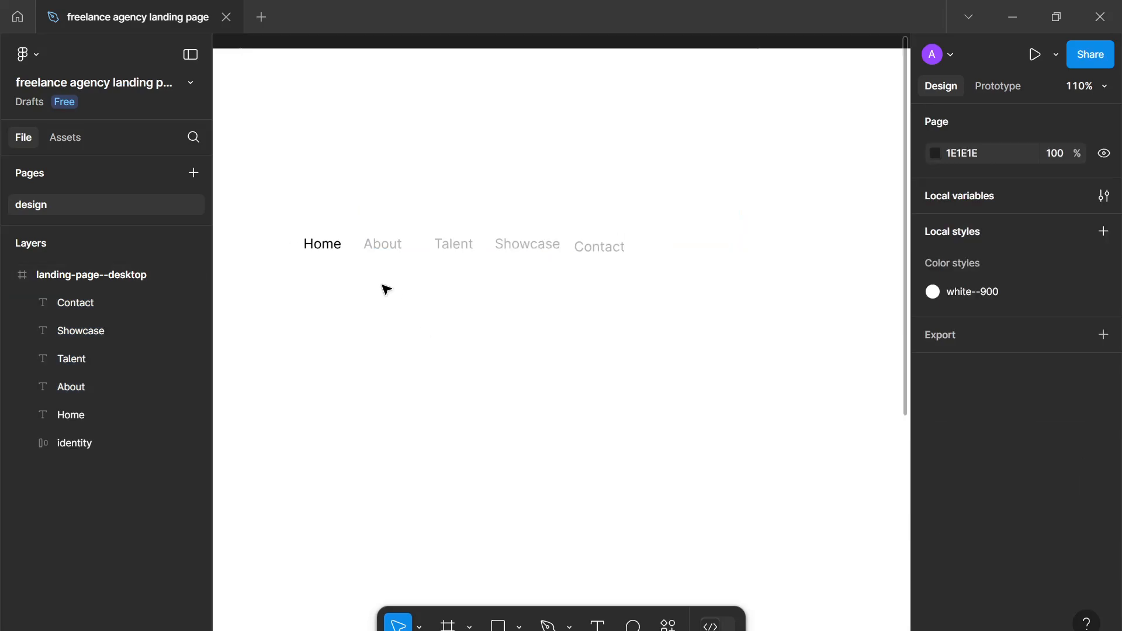
pyautogui.keyDown('ctrl'); pyautogui.scroll(-3, 502, 323); pyautogui.keyUp('ctrl')
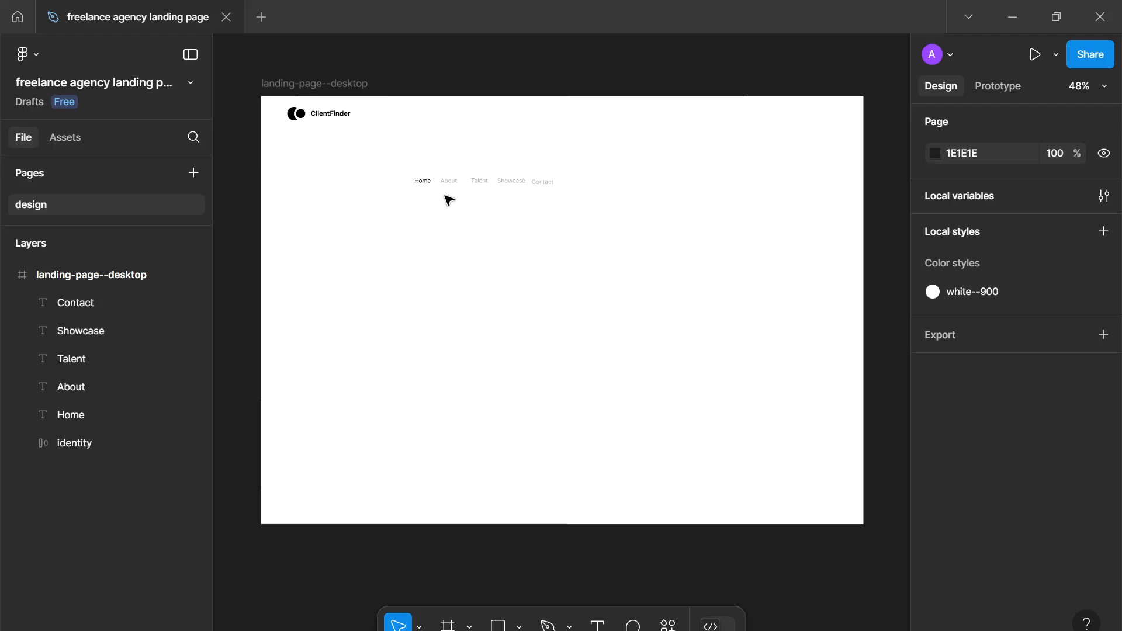
pyautogui.keyDown('ctrl'); pyautogui.scroll(2, 449, 198); pyautogui.keyUp('ctrl')
pyautogui.moveTo(421, 173); pyautogui.dragTo(662, 238)
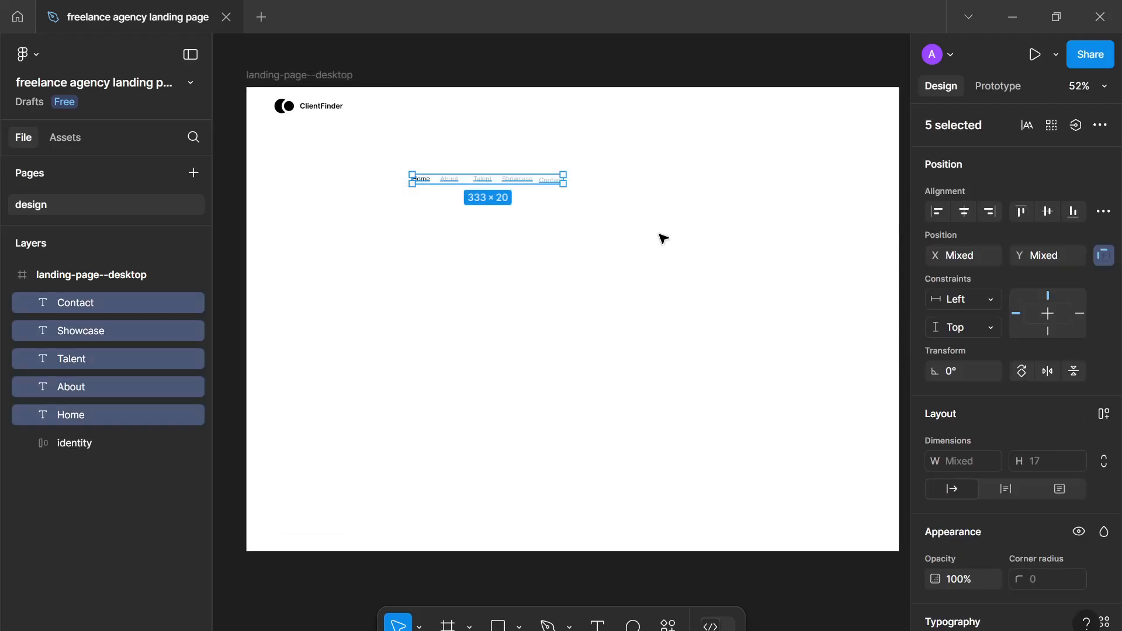
pyautogui.click(584, 210)
pyautogui.moveTo(387, 165); pyautogui.dragTo(436, 234)
pyautogui.click(445, 170)
pyautogui.moveTo(442, 146); pyautogui.dragTo(649, 243)
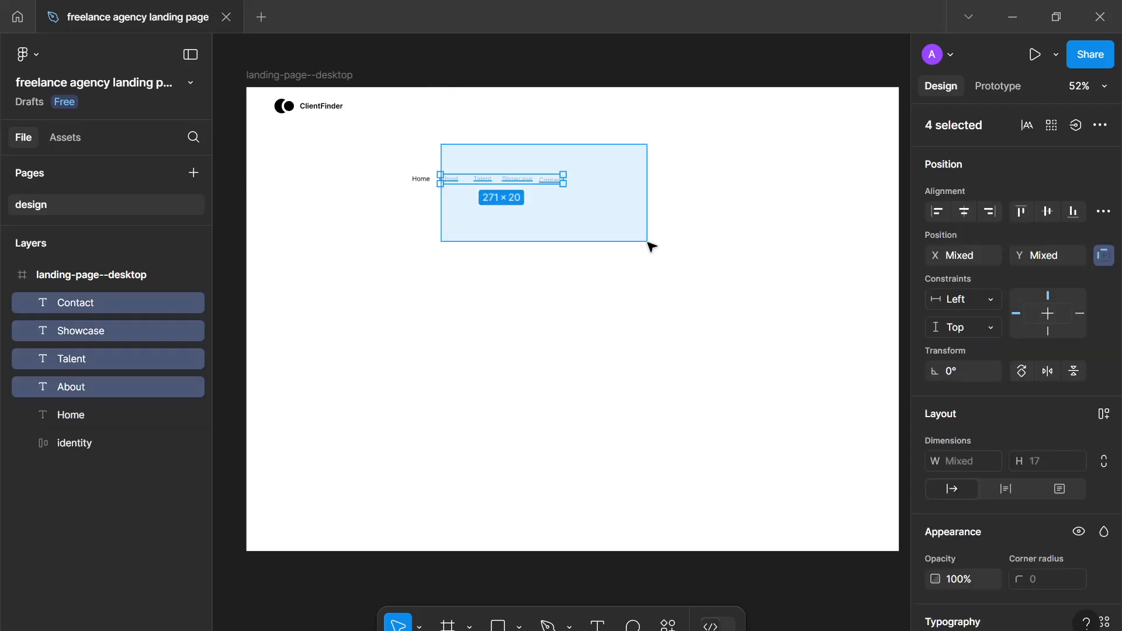
pyautogui.click(649, 243)
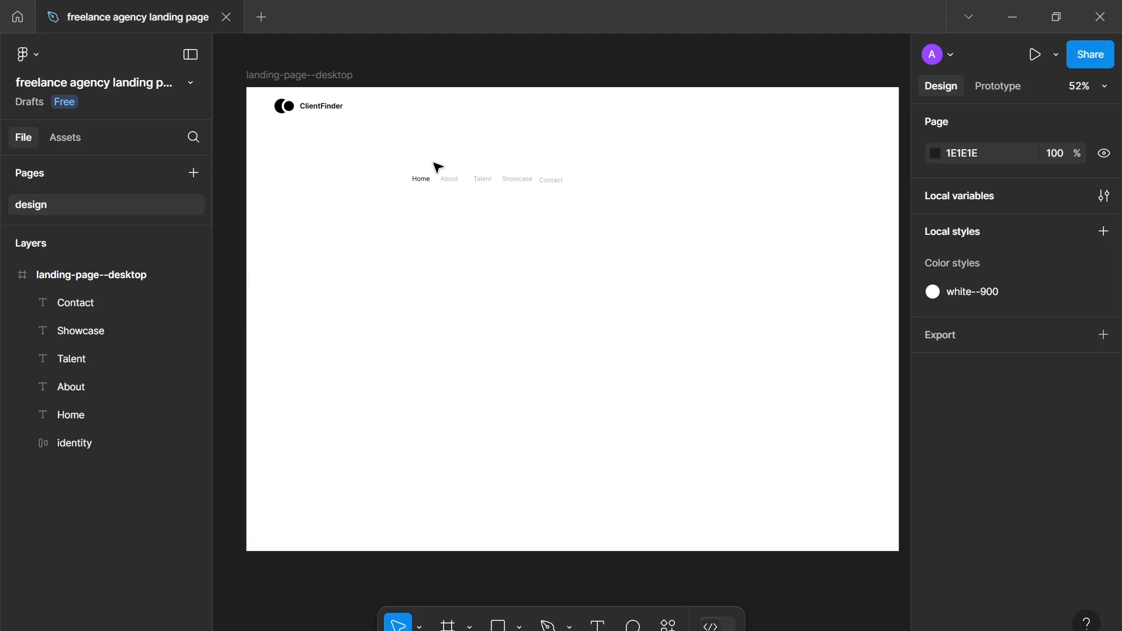
pyautogui.moveTo(441, 165); pyautogui.dragTo(576, 235)
pyautogui.click(577, 237)
# Wrap the five navigation texts from Home to Contact in an auto layout frame and rename it links.
pyautogui.moveTo(346, 137); pyautogui.dragTo(666, 243)
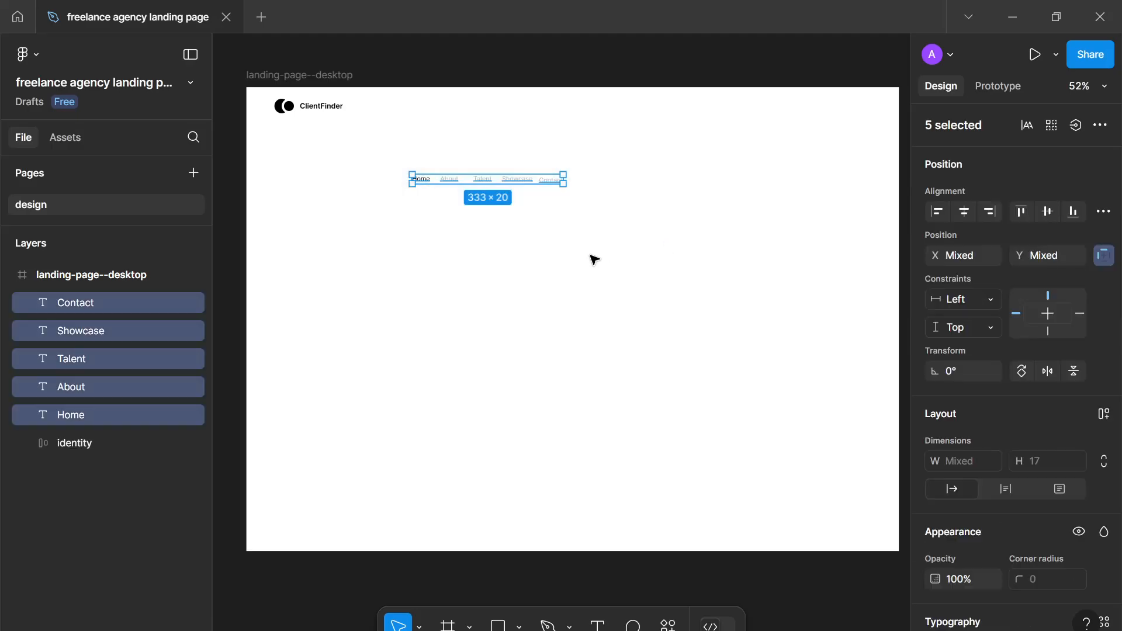
pyautogui.hotkey('shift', 'a')
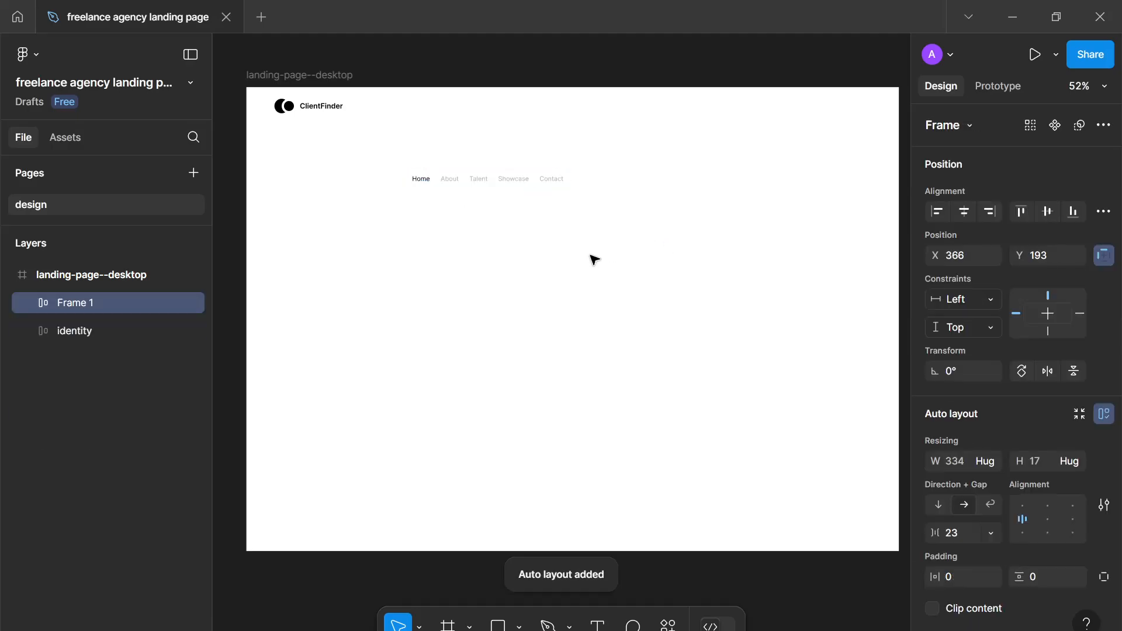
pyautogui.doubleClick(86, 303)
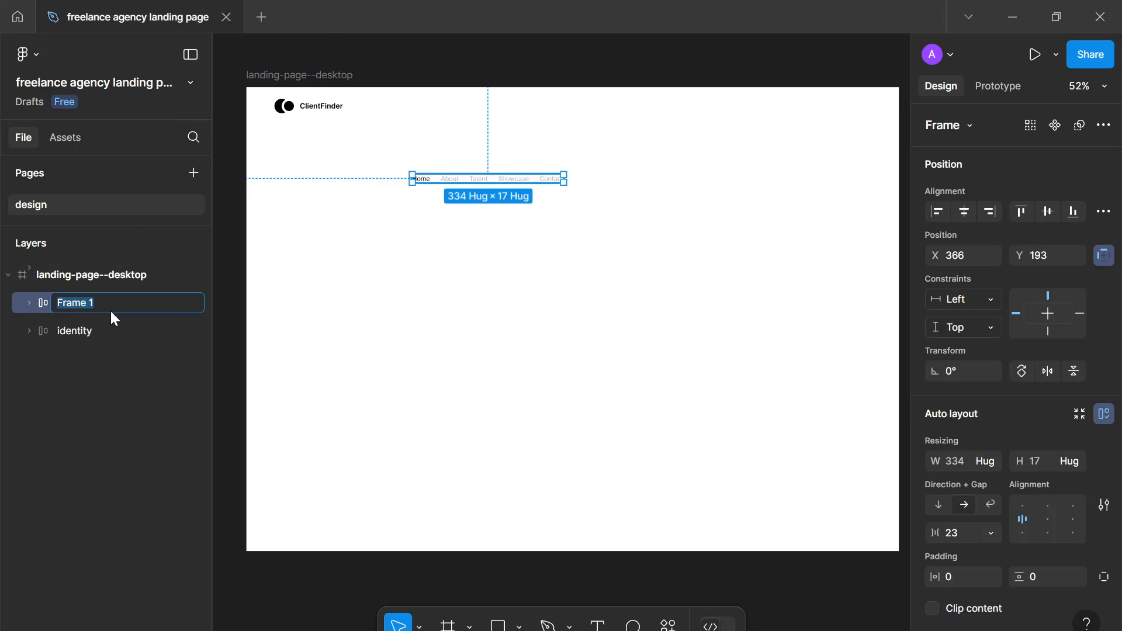
pyautogui.write('links')
pyautogui.press('Return')
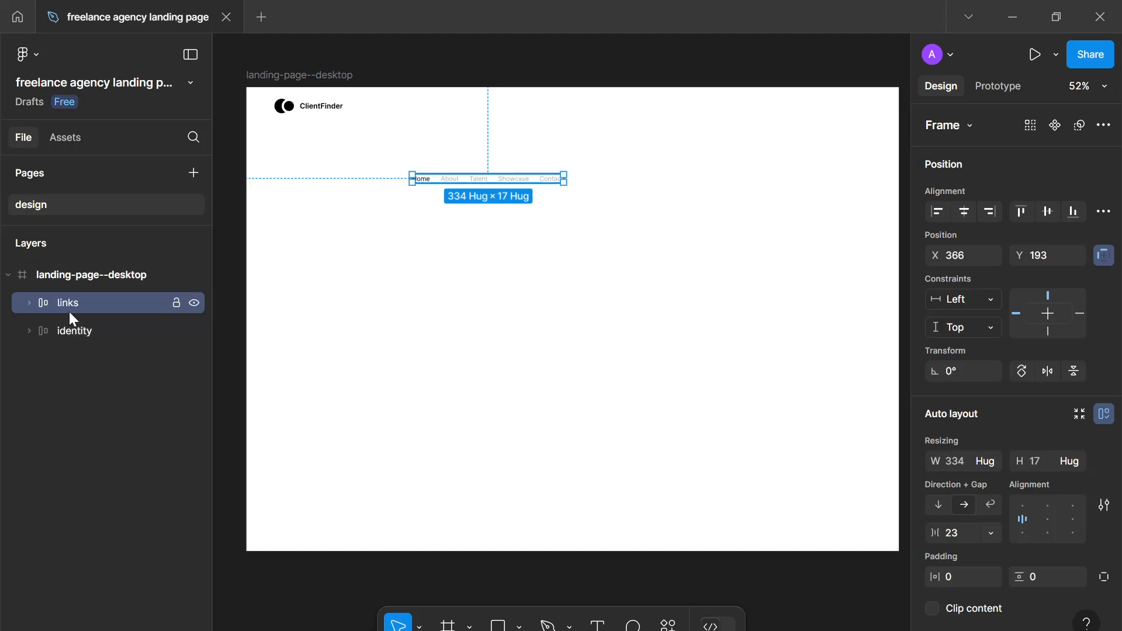
pyautogui.click(114, 418)
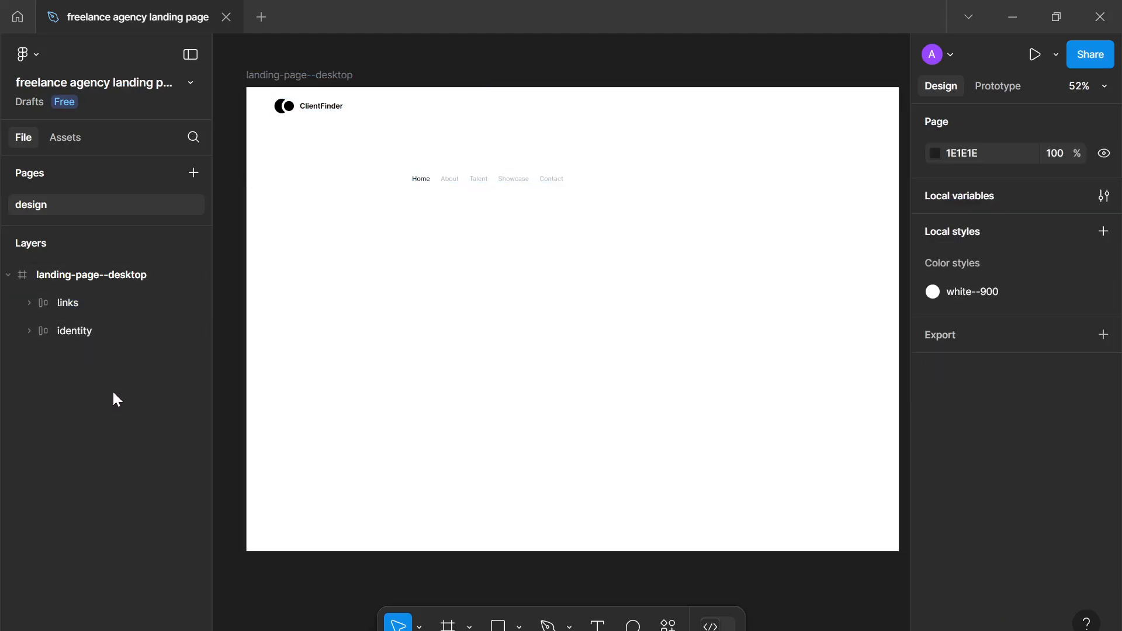
pyautogui.click(426, 186)
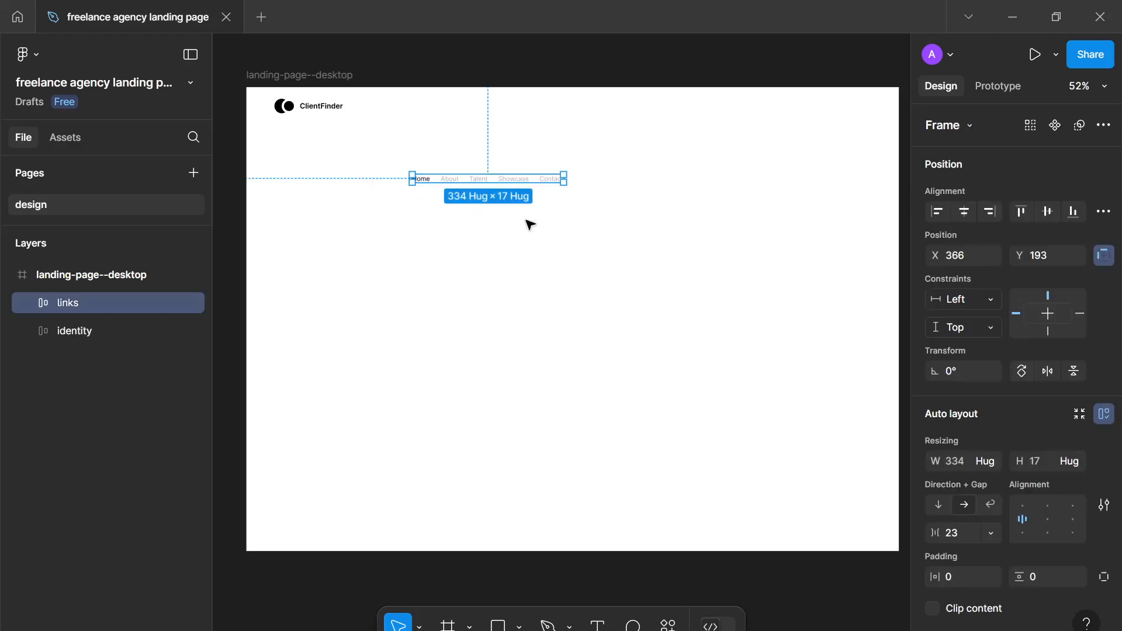
# Link the 000000 selection color of the links frame to the black--100 variable.
pyautogui.scroll(-5, 958, 316)
pyautogui.scroll(5, 414, 268)
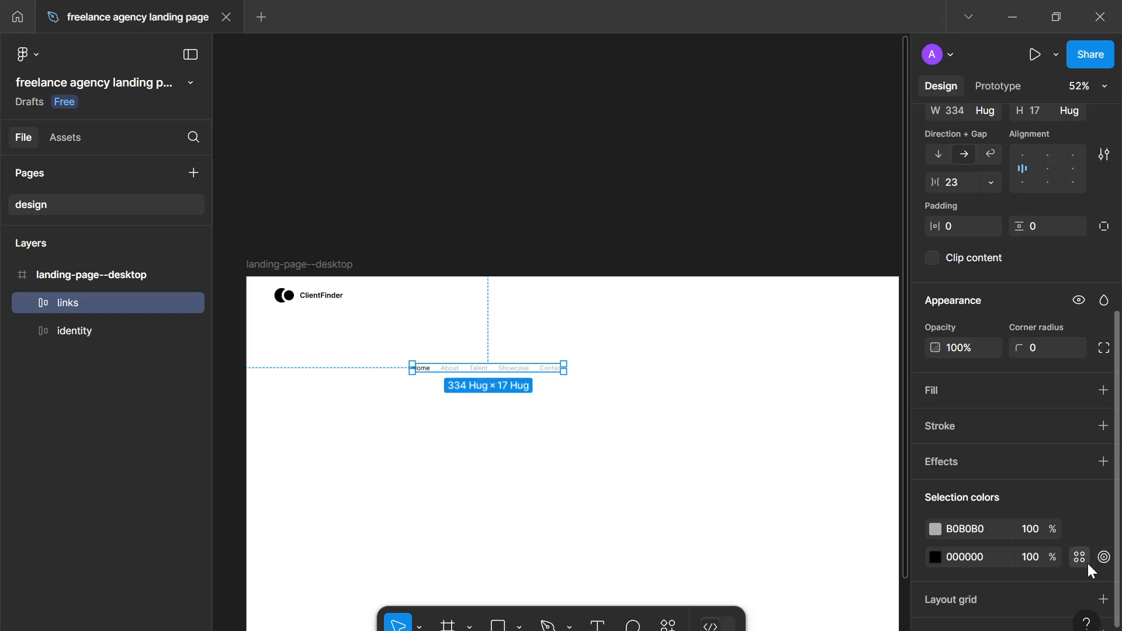
pyautogui.click(1084, 560)
pyautogui.click(815, 401)
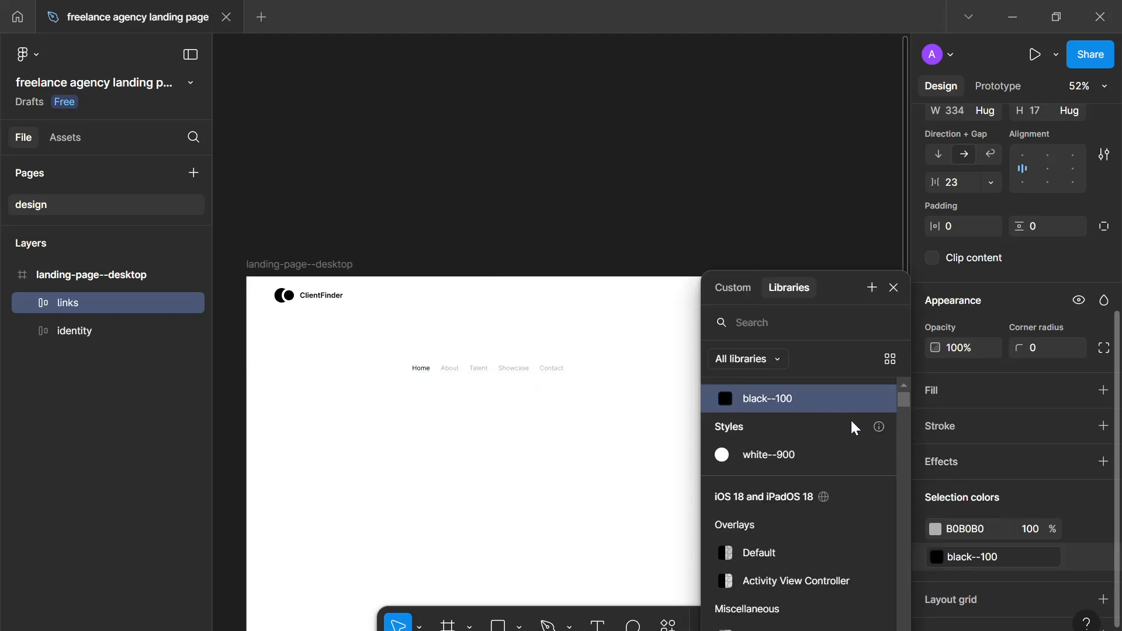
pyautogui.moveTo(1076, 534)
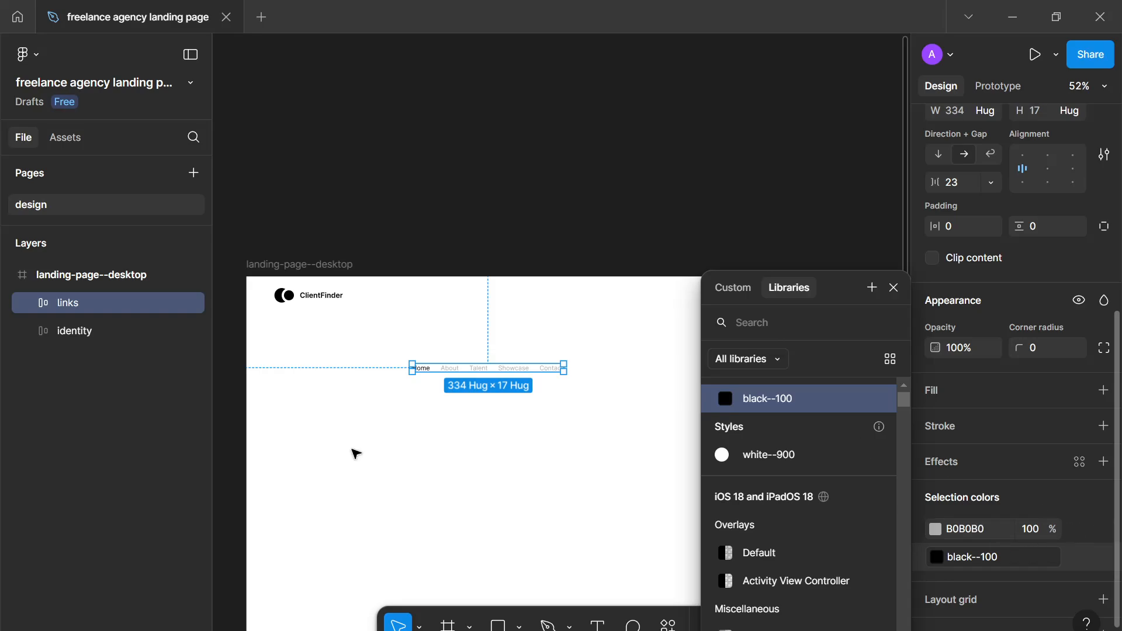
pyautogui.click(438, 331)
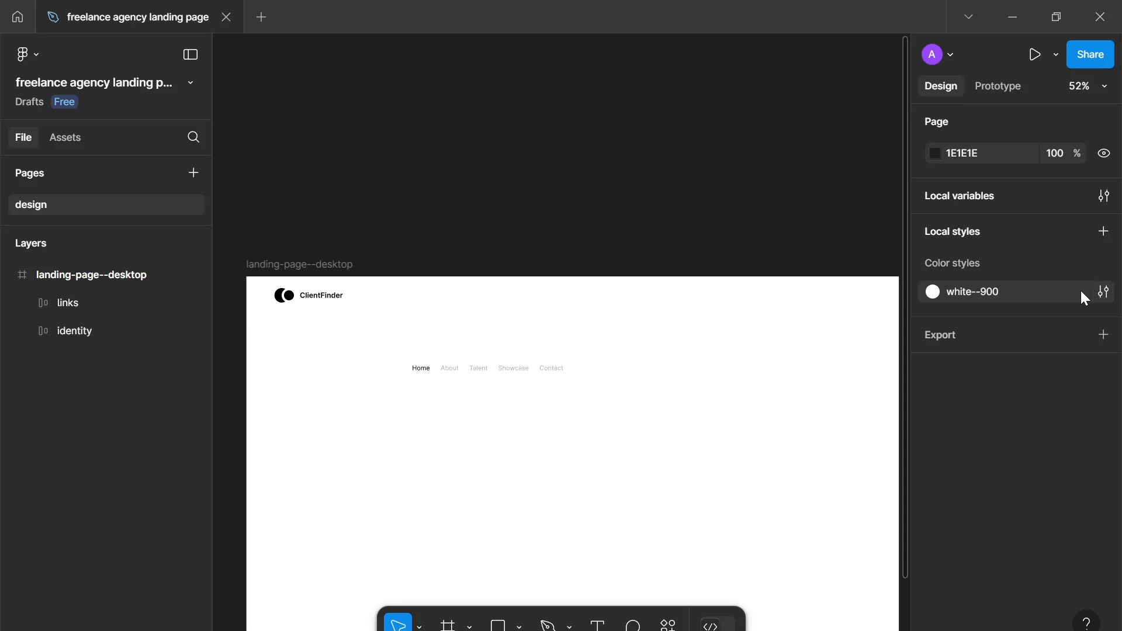
pyautogui.click(1104, 292)
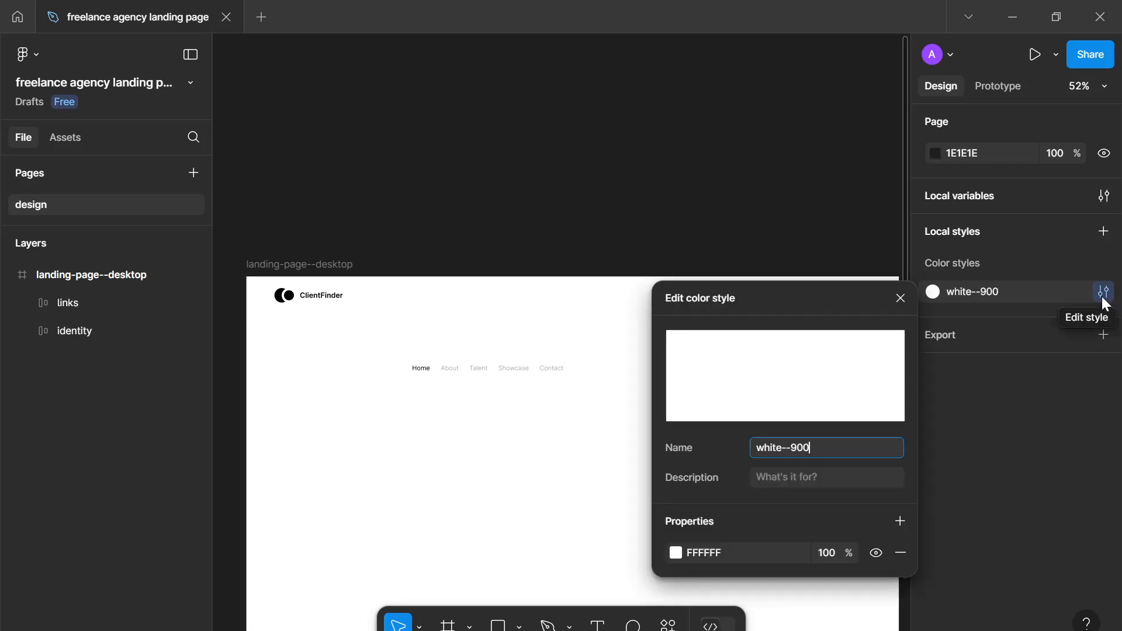
pyautogui.click(1105, 293)
pyautogui.click(981, 296)
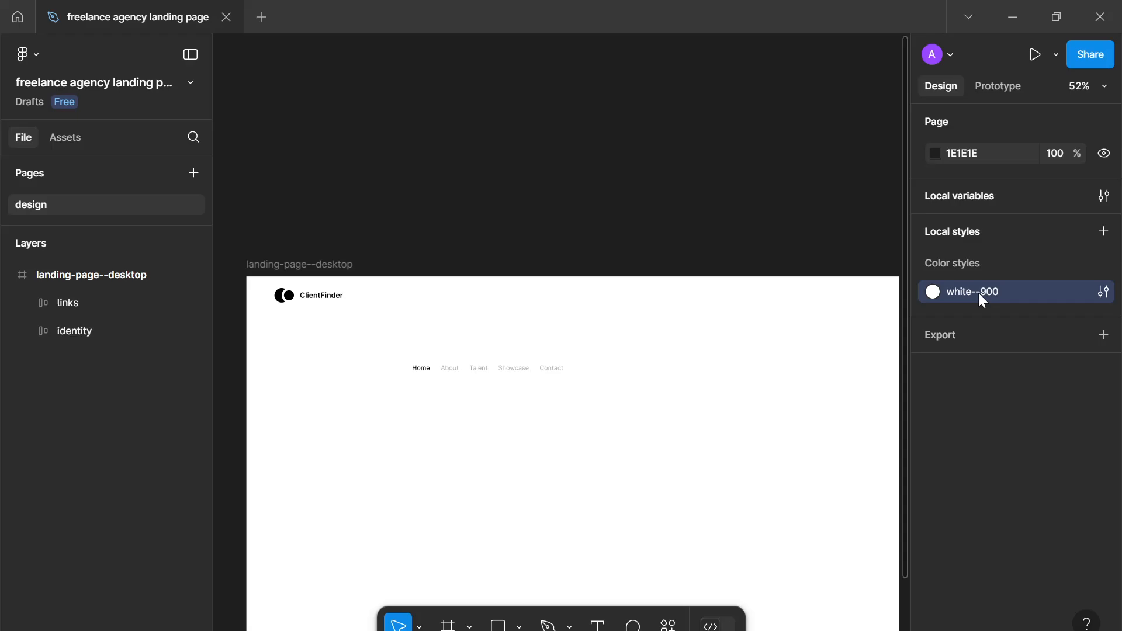
# Detach the white--900 style from the landing-page--desktop frame's fill and create a color variable white--100 with value FFFFFF for it.
pyautogui.click(293, 267)
pyautogui.scroll(-5, 934, 353)
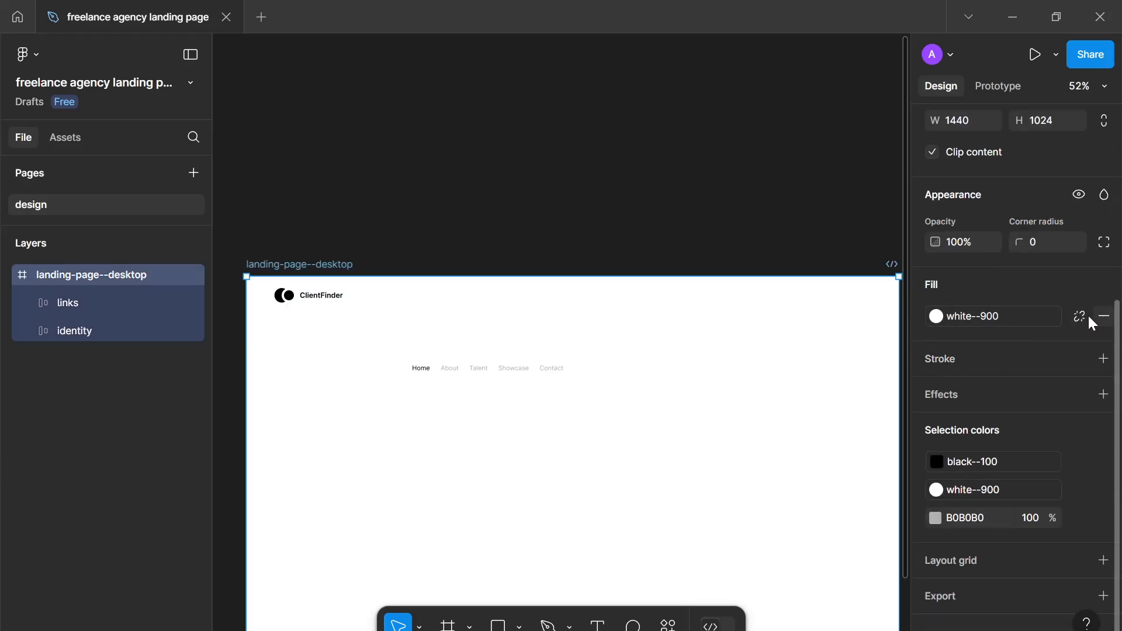
pyautogui.click(1080, 316)
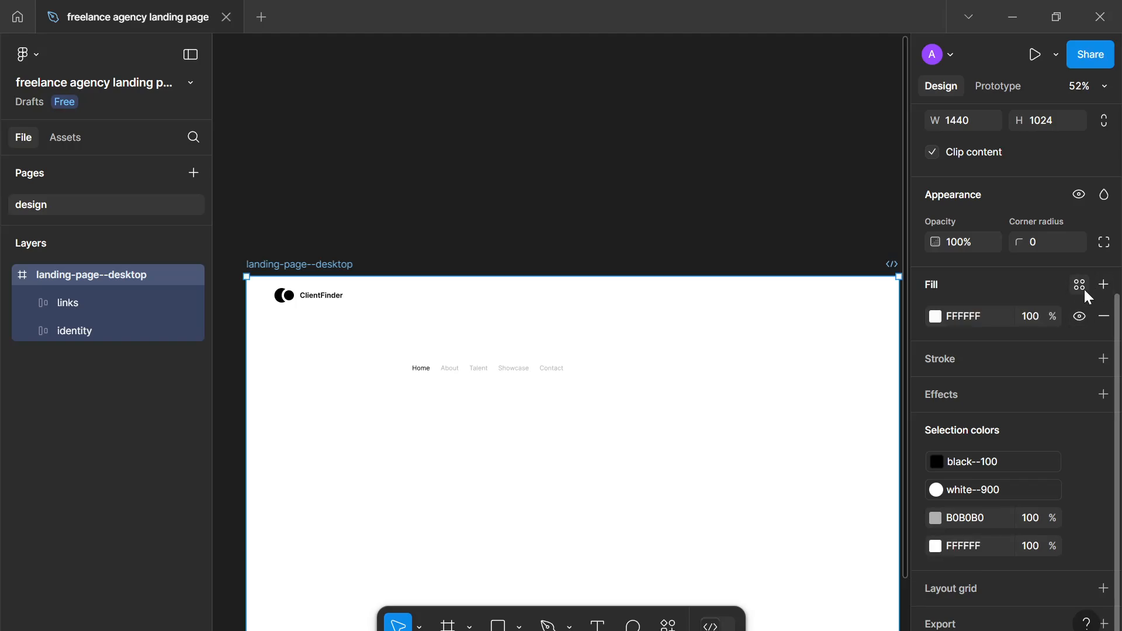
pyautogui.click(1081, 287)
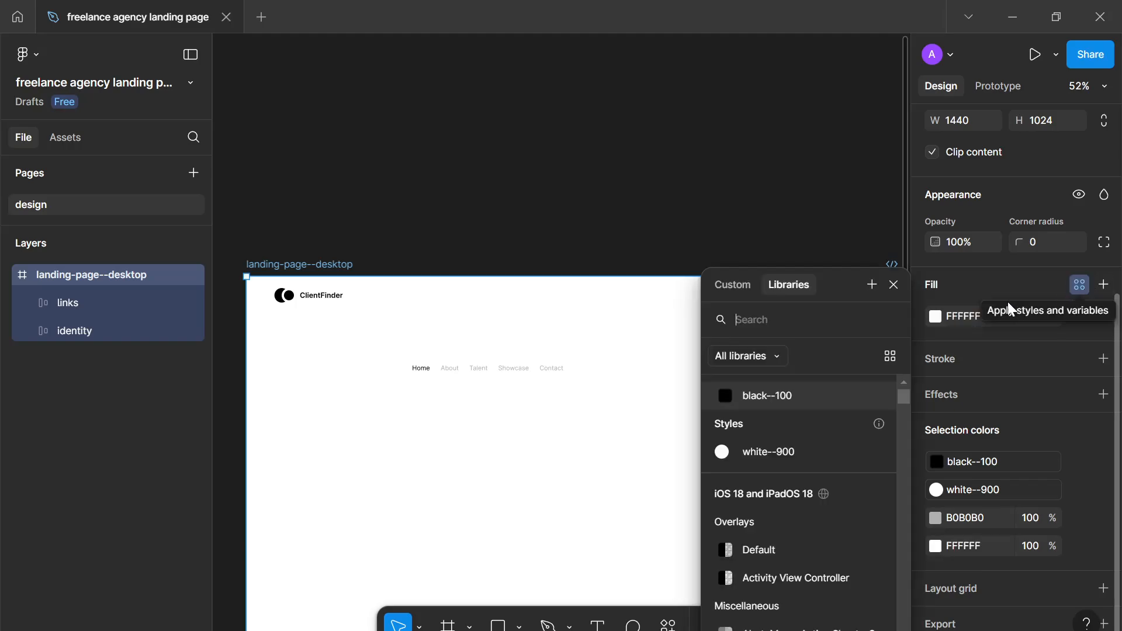
pyautogui.click(878, 291)
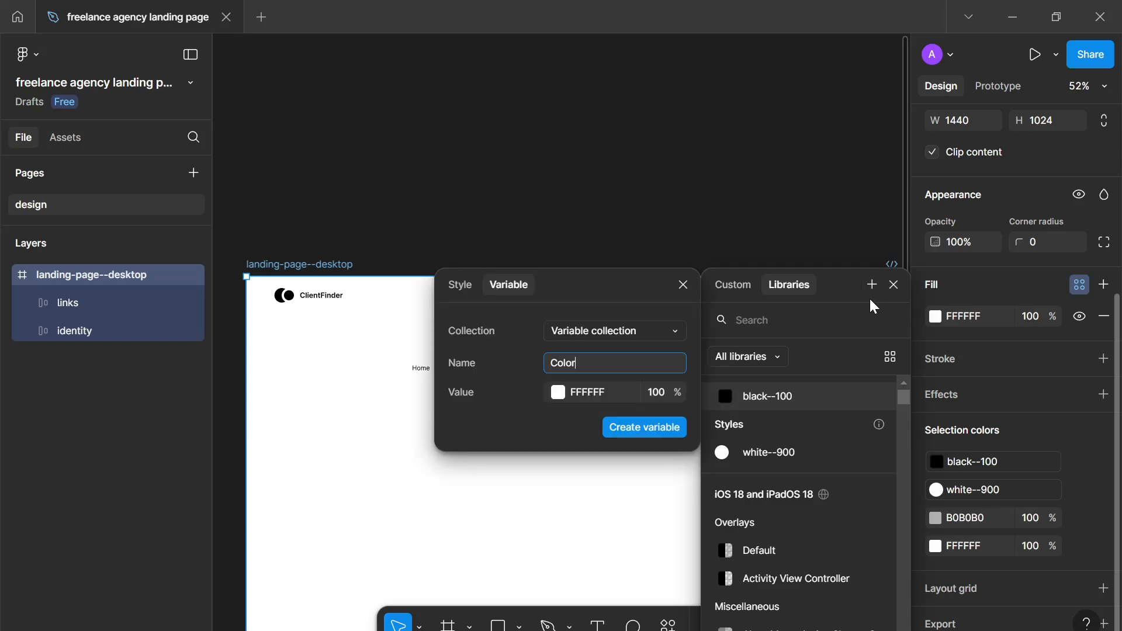
pyautogui.write('white--100')
pyautogui.press('Return')
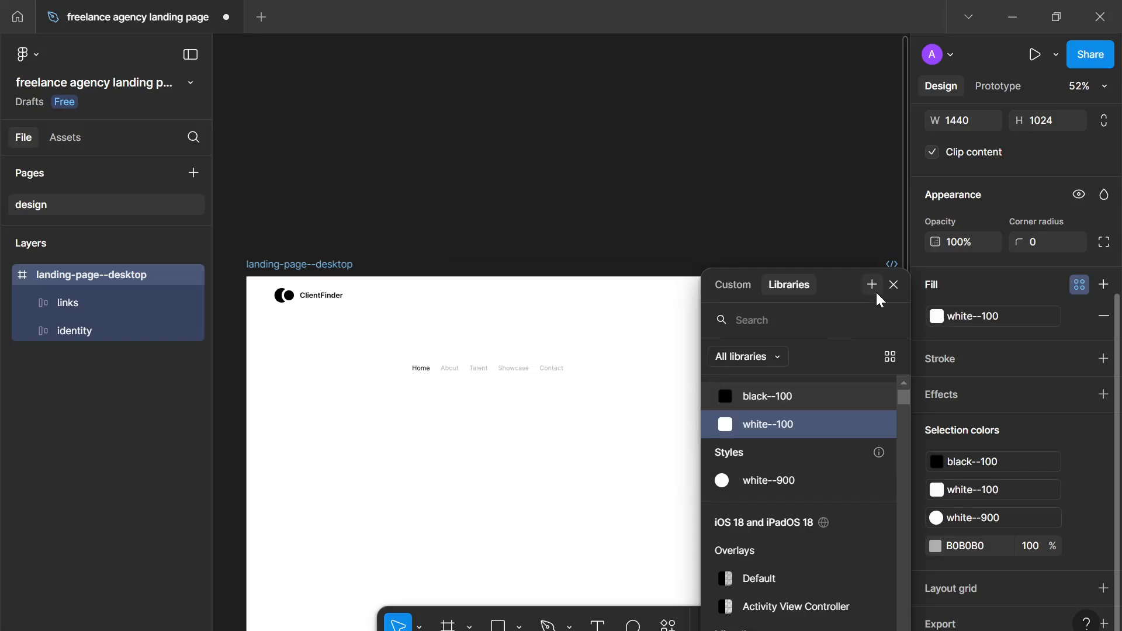
pyautogui.click(891, 285)
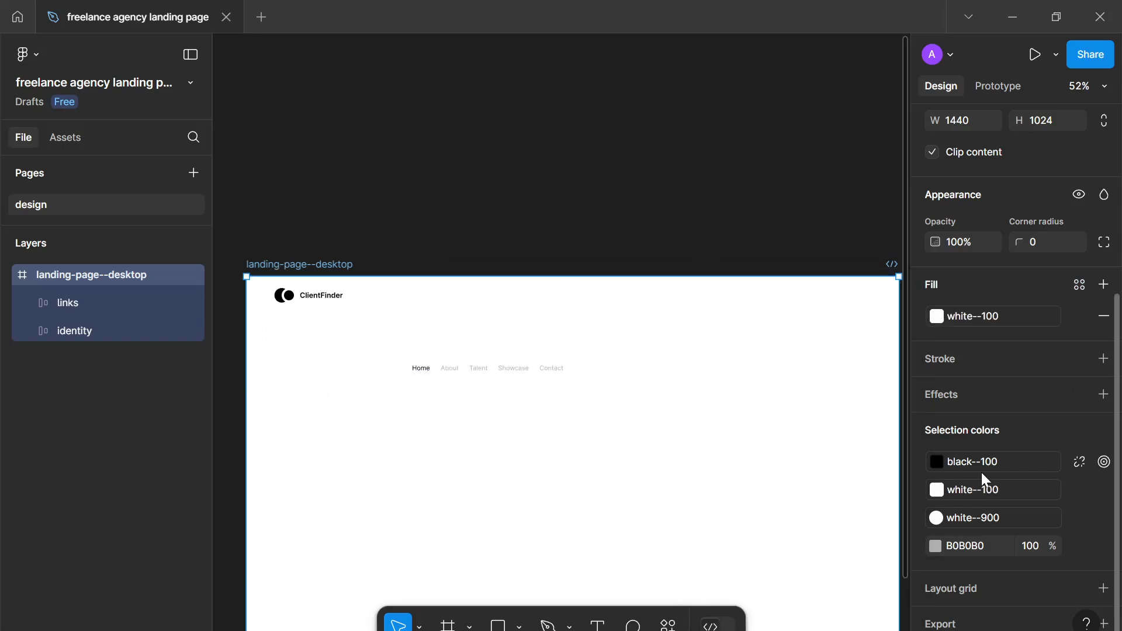
# Replace the remaining white--900 selection color in the landing-page--desktop frame with the white--100 variable.
pyautogui.click(1010, 518)
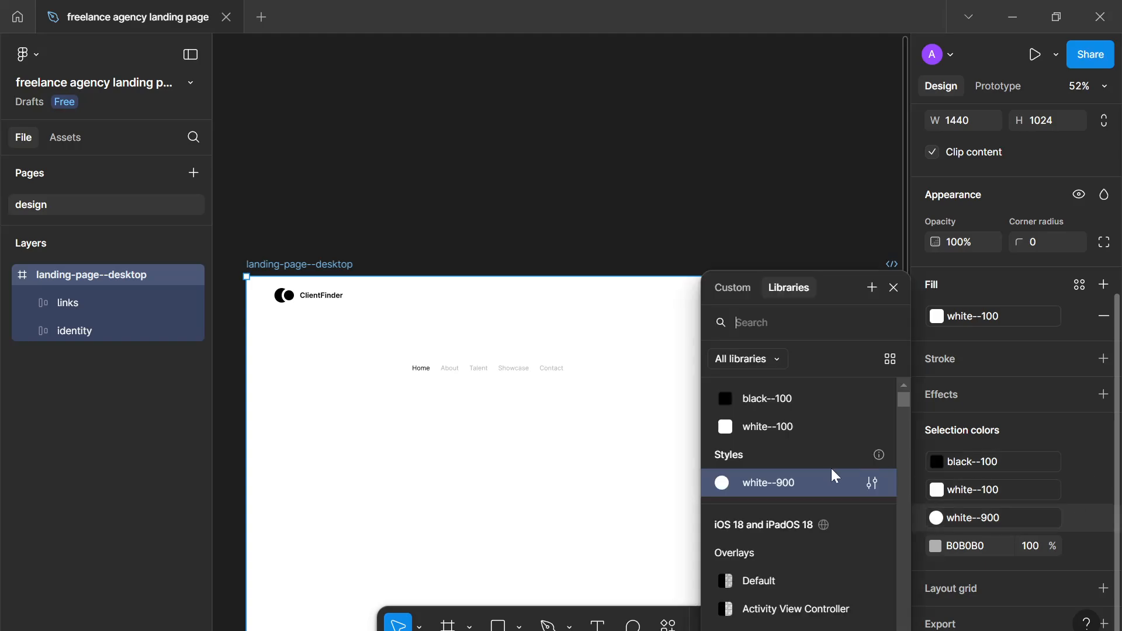
pyautogui.click(768, 427)
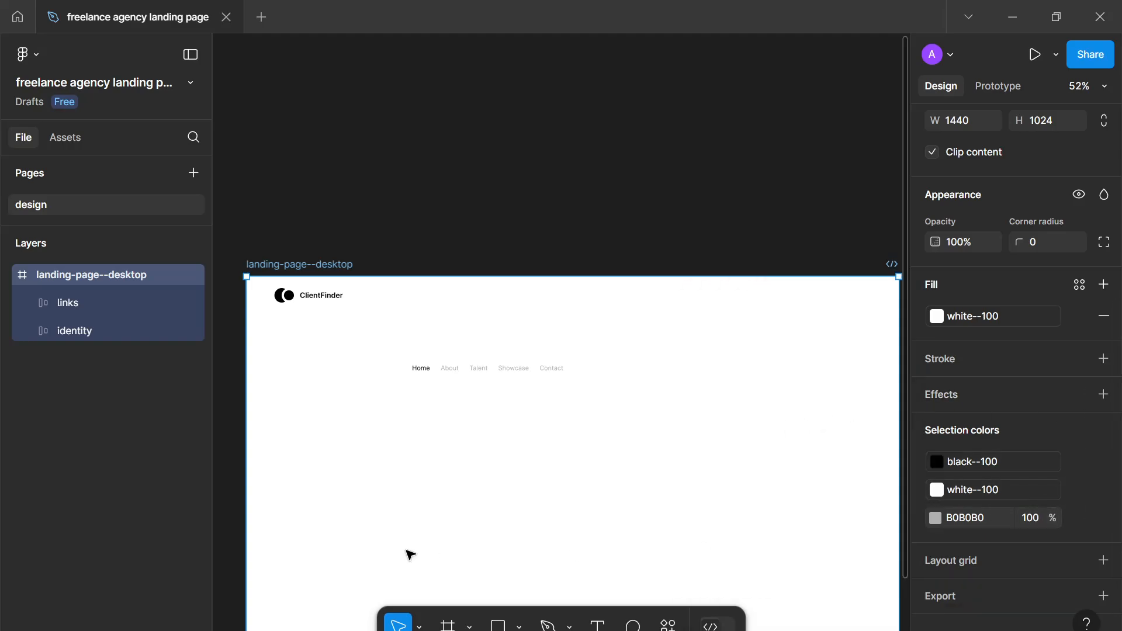
# Examine the text and spacing of the navigation links row up close.
pyautogui.scroll(-1, 411, 426)
pyautogui.scroll(5, 440, 419)
pyautogui.scroll(-4, 440, 439)
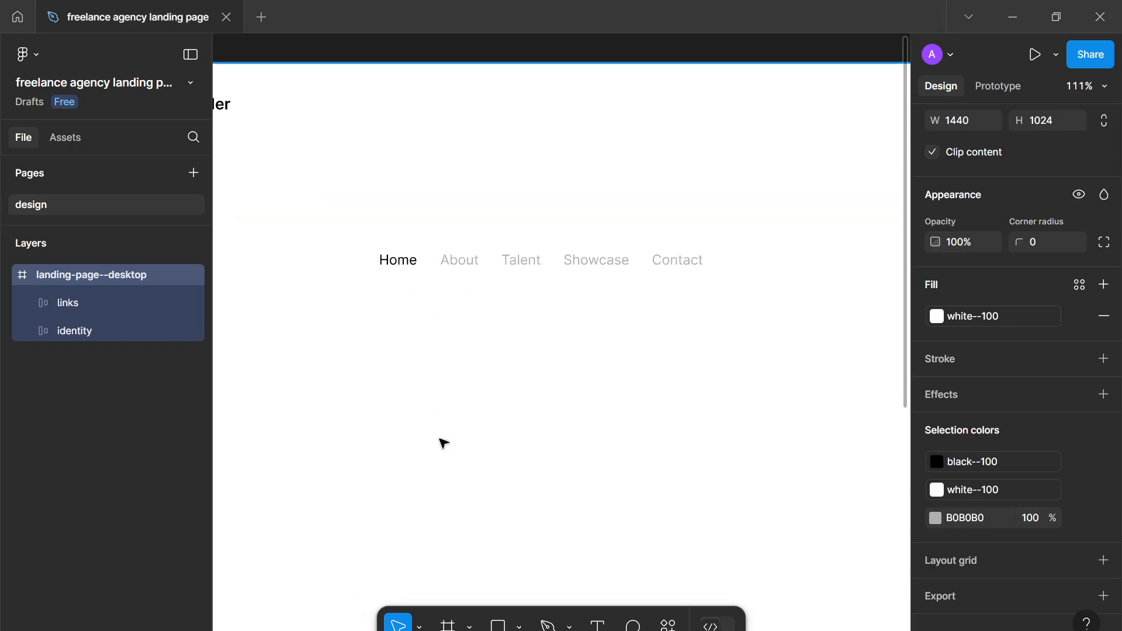
pyautogui.scroll(-1, 554, 433)
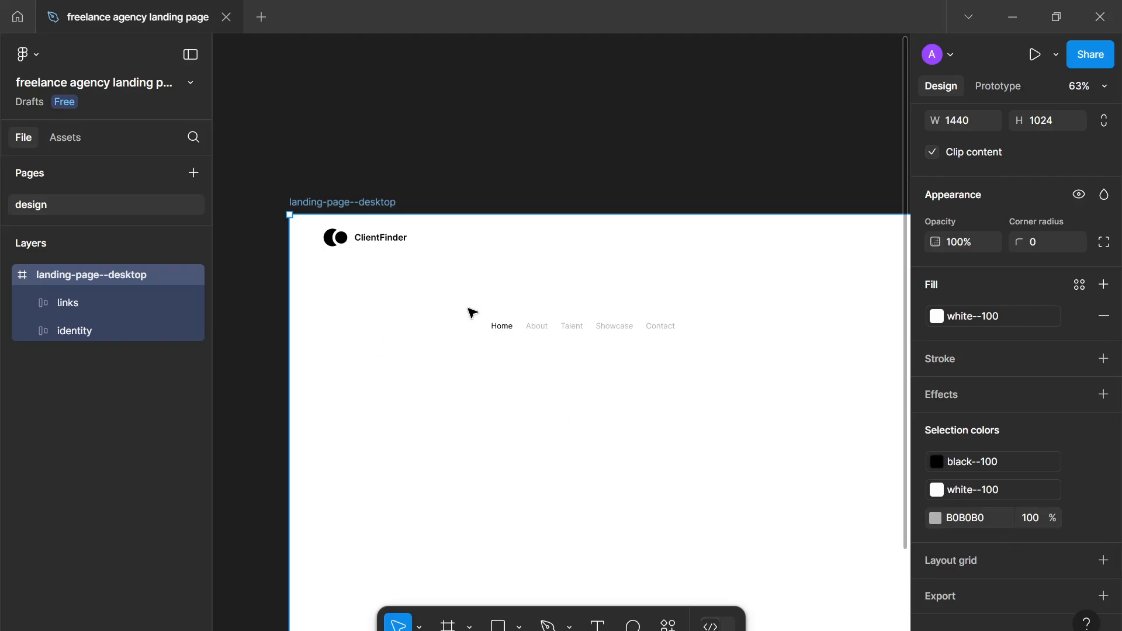
pyautogui.click(514, 326)
pyautogui.scroll(5, 964, 326)
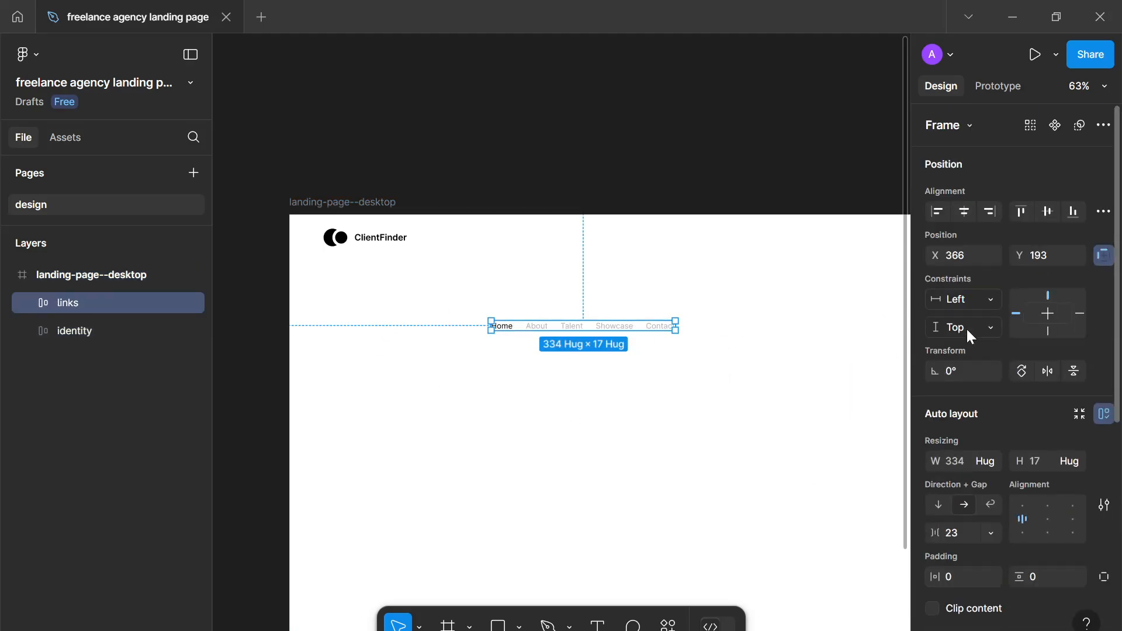
pyautogui.scroll(8, 534, 317)
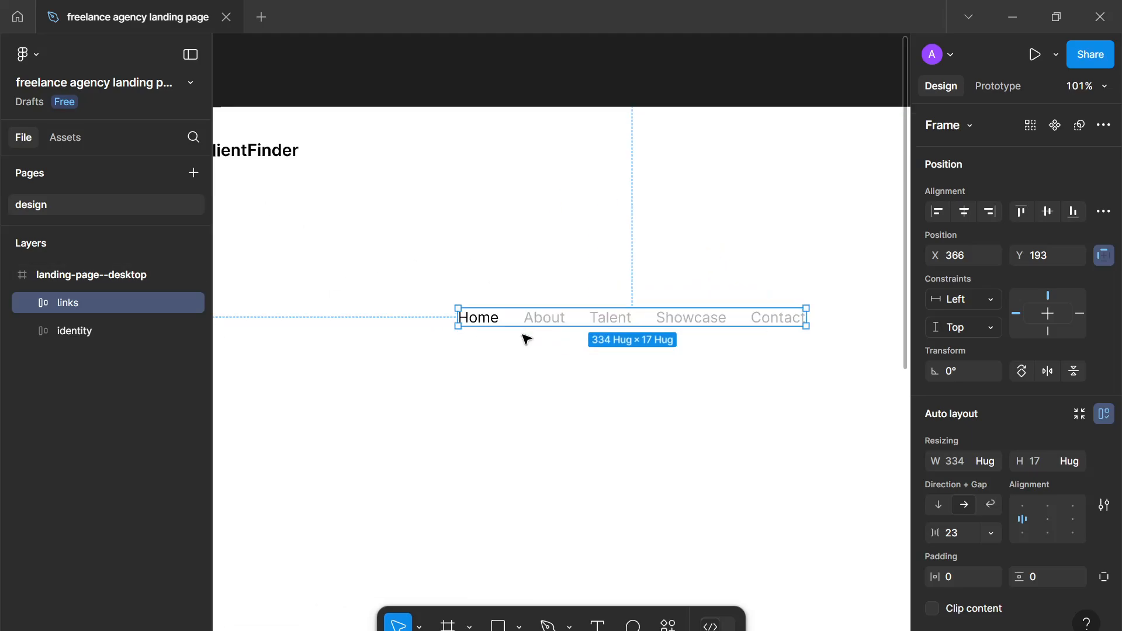
pyautogui.scroll(-6, 428, 263)
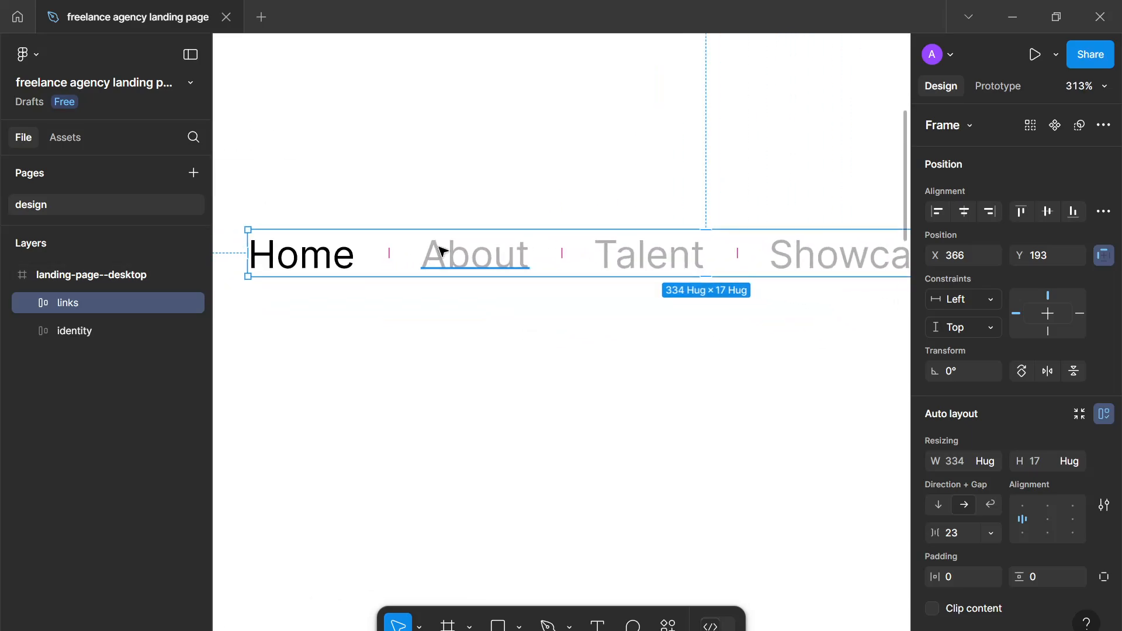
pyautogui.moveTo(393, 296); pyautogui.dragTo(412, 342)
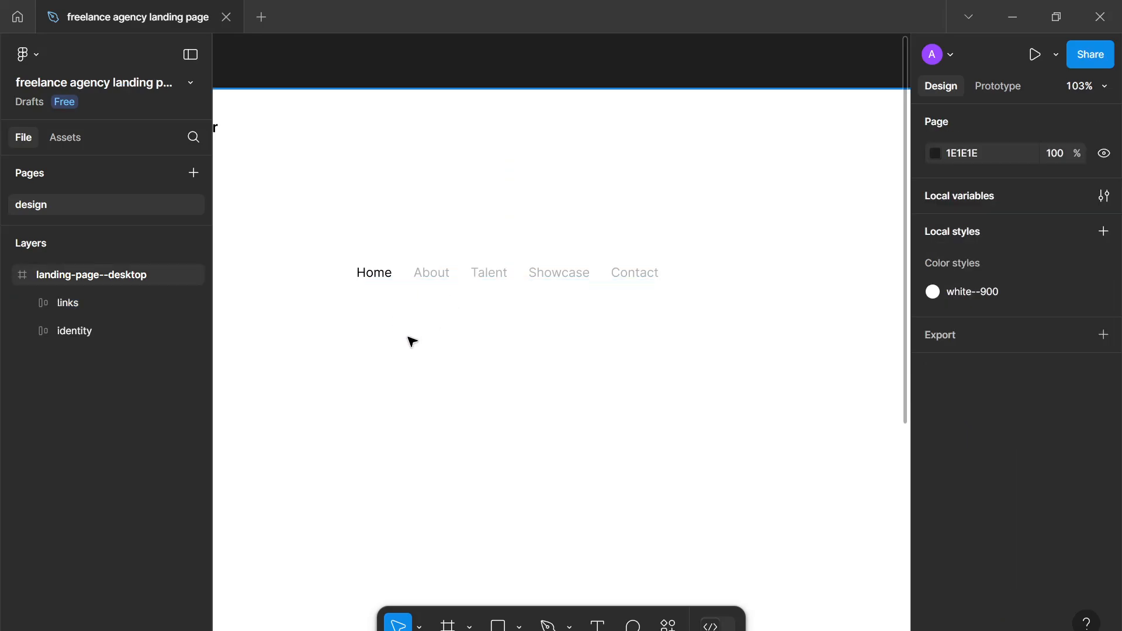
pyautogui.scroll(-2, 409, 338)
# Try auto layout gaps of 100 and 40 between the items of the links frame.
pyautogui.click(468, 276)
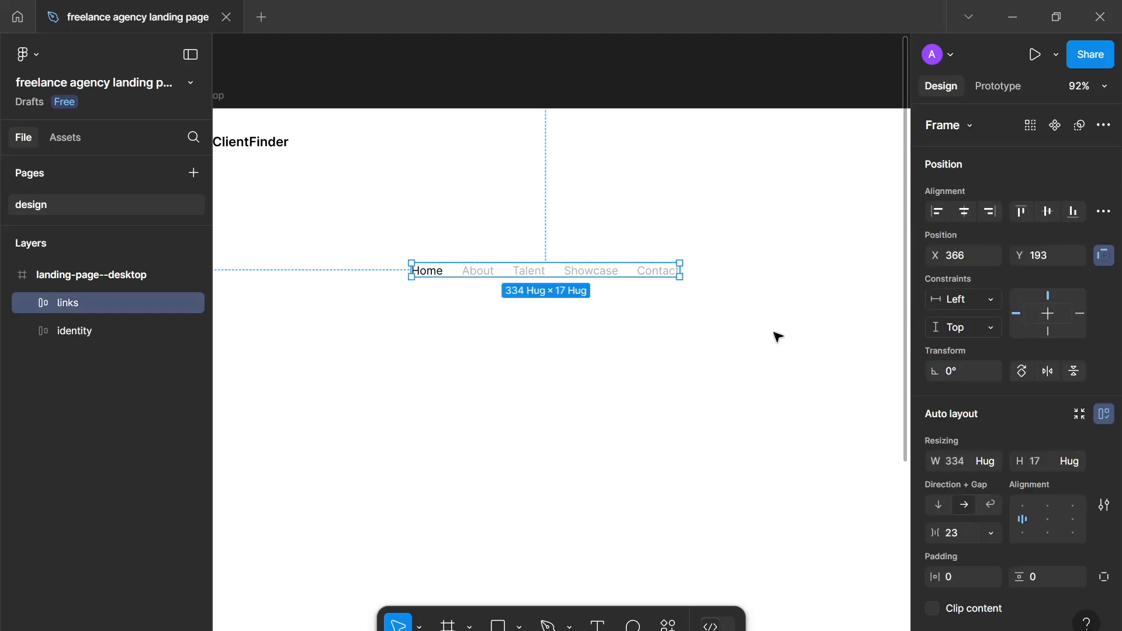
pyautogui.click(952, 533)
pyautogui.scroll(-2, 951, 532)
pyautogui.write('100')
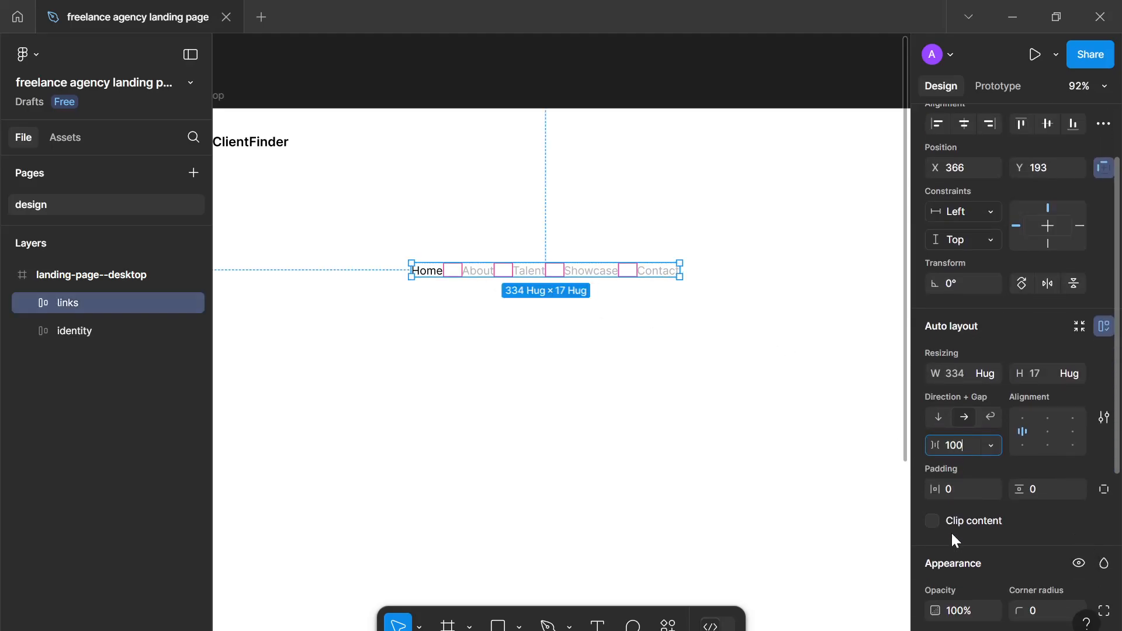
pyautogui.press('Return')
pyautogui.moveTo(605, 401); pyautogui.dragTo(509, 423)
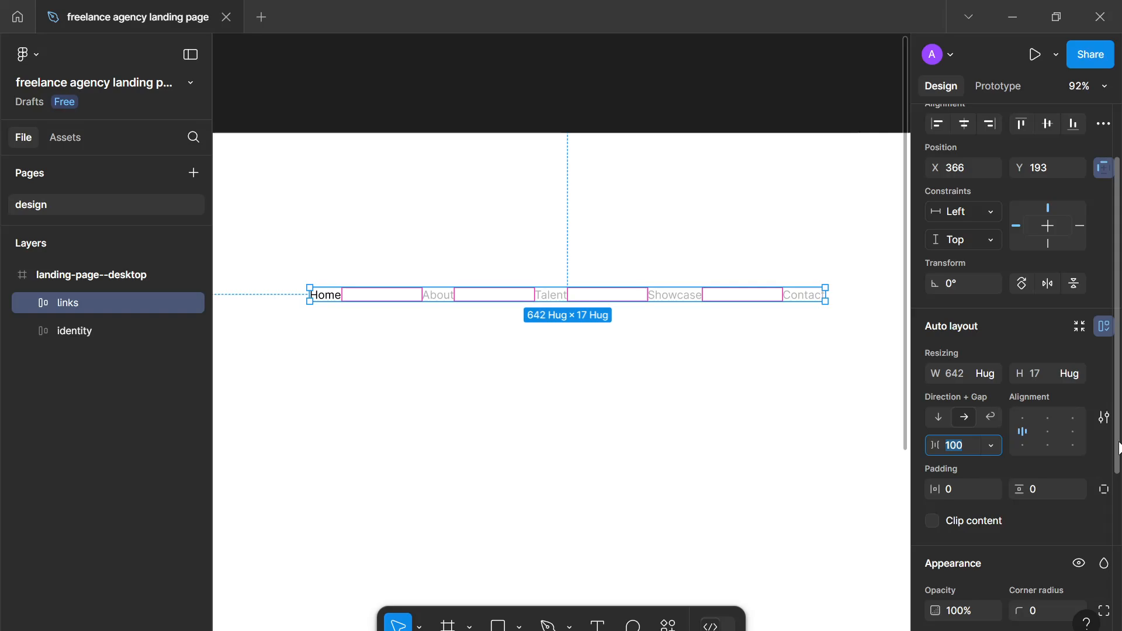
pyautogui.write('48')
pyautogui.press('Return')
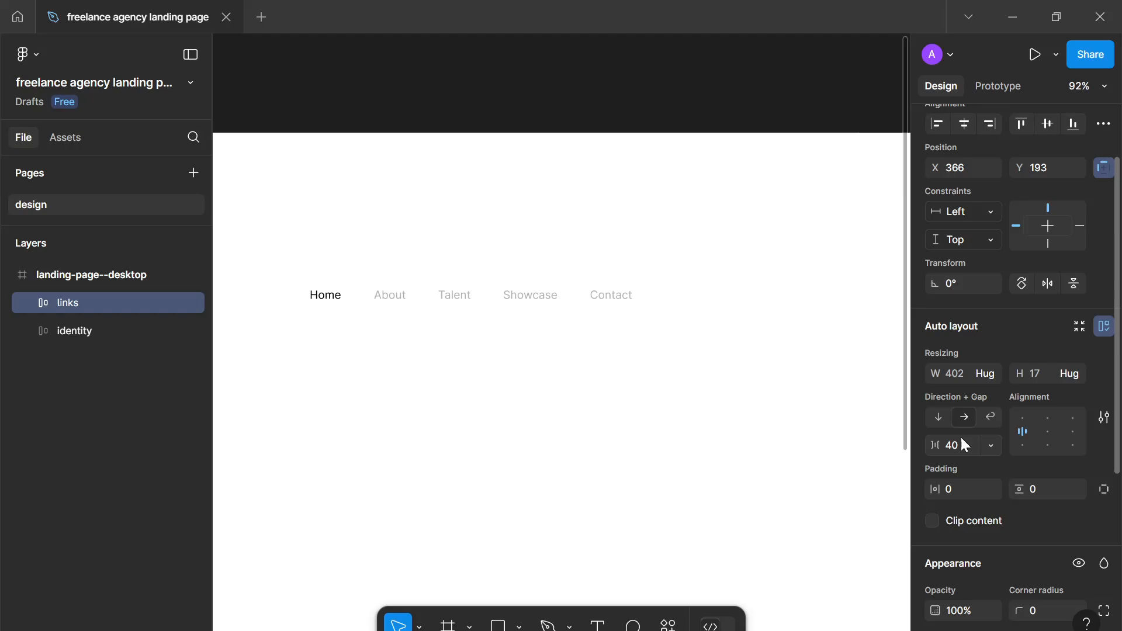
# Move the links frame up and to the right to about X 456, Y 101, just below the logo's row.
pyautogui.click(456, 352)
pyautogui.scroll(-4, 427, 340)
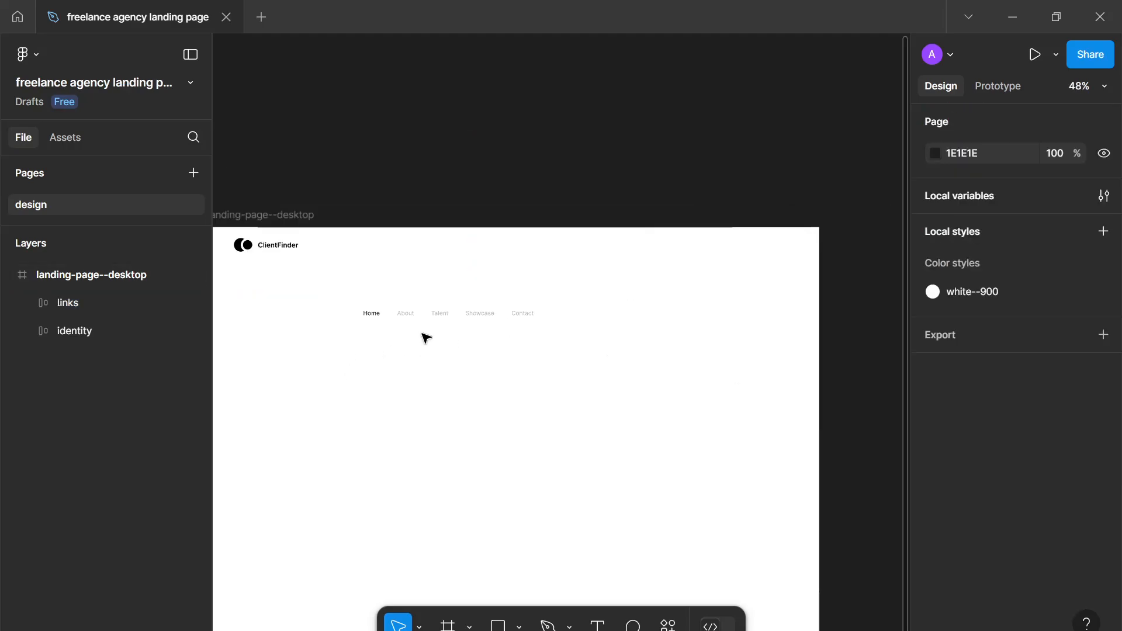
pyautogui.scroll(-1, 461, 367)
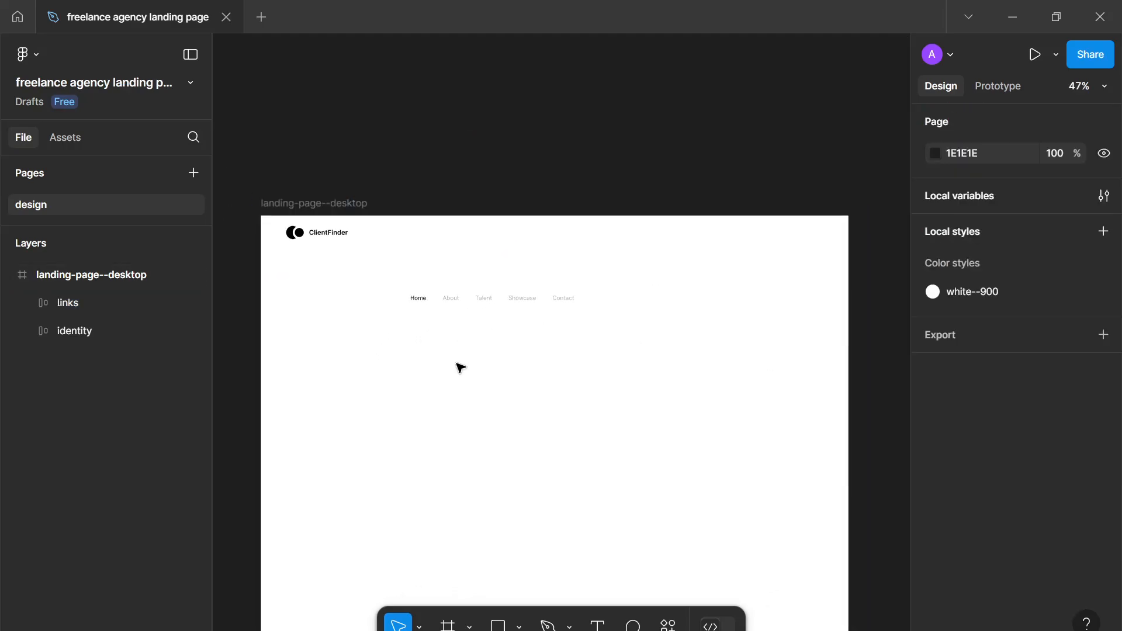
pyautogui.scroll(1, 480, 316)
pyautogui.moveTo(480, 316); pyautogui.dragTo(520, 279)
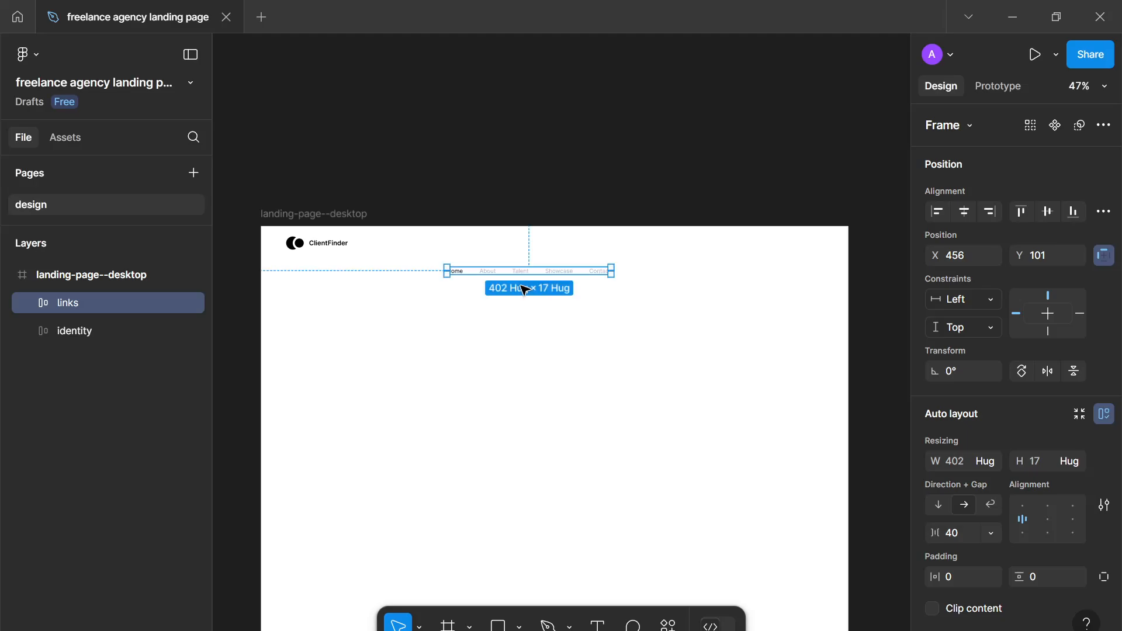
# Try auto layout gaps of 36 and 32 between the navigation links.
pyautogui.click(951, 532)
pyautogui.write('36')
pyautogui.press('Return')
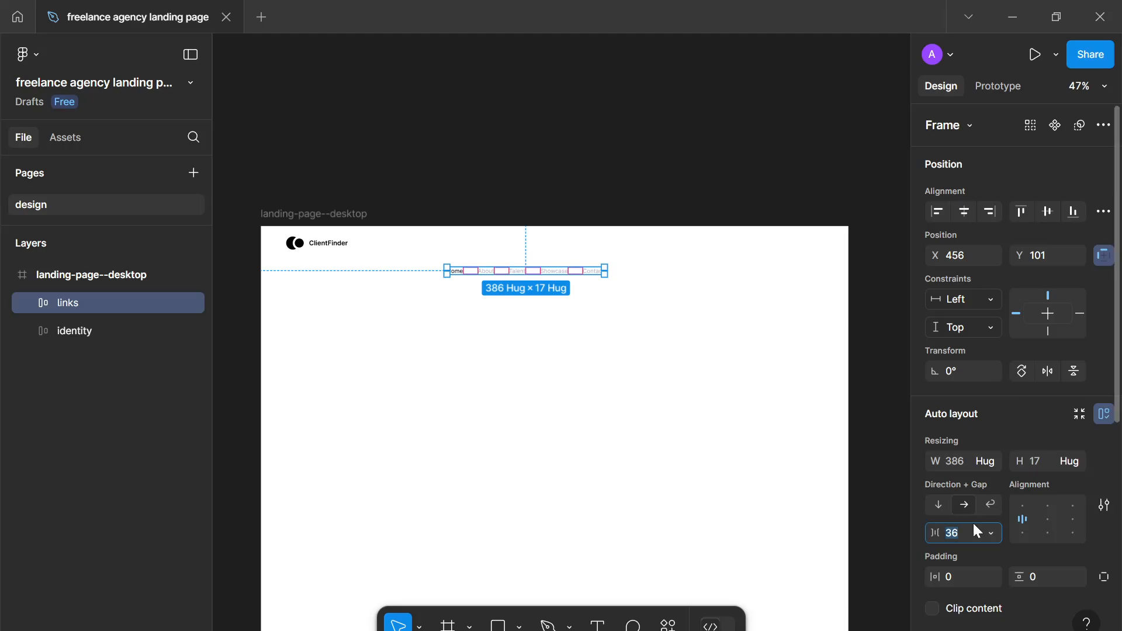
pyautogui.write('32')
pyautogui.press('Return')
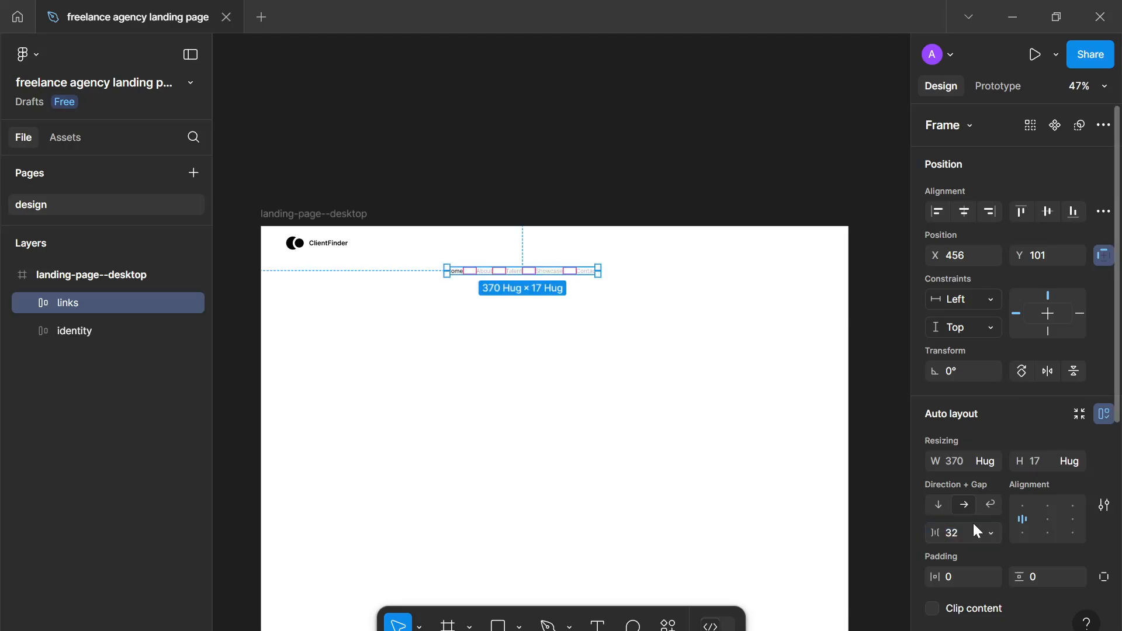
pyautogui.click(453, 405)
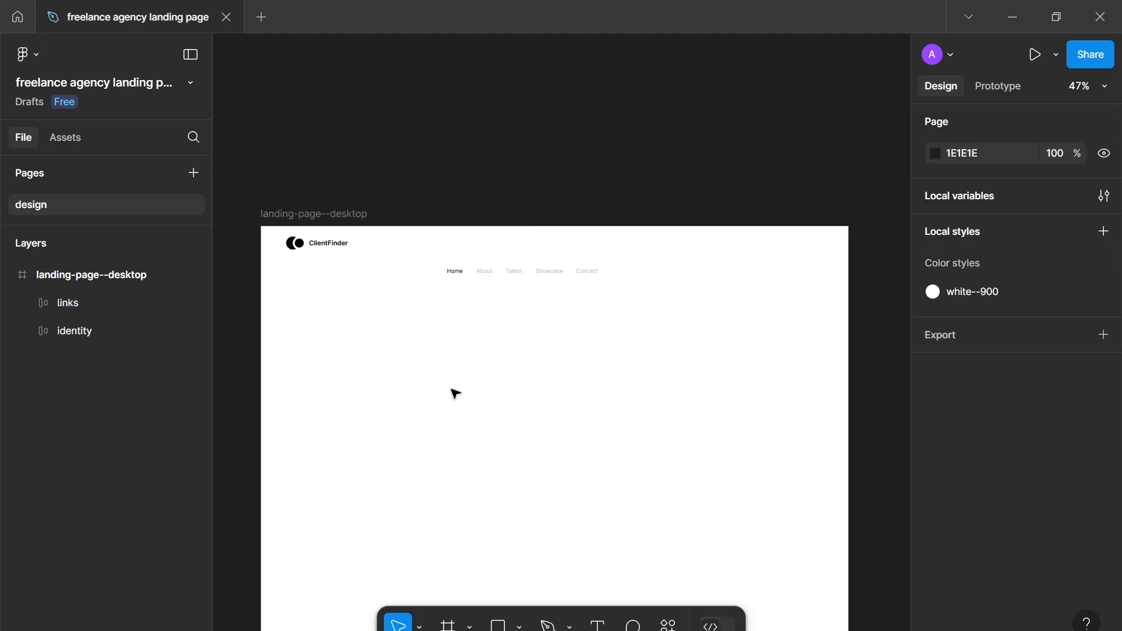
pyautogui.scroll(3, 460, 377)
pyautogui.scroll(-2, 456, 376)
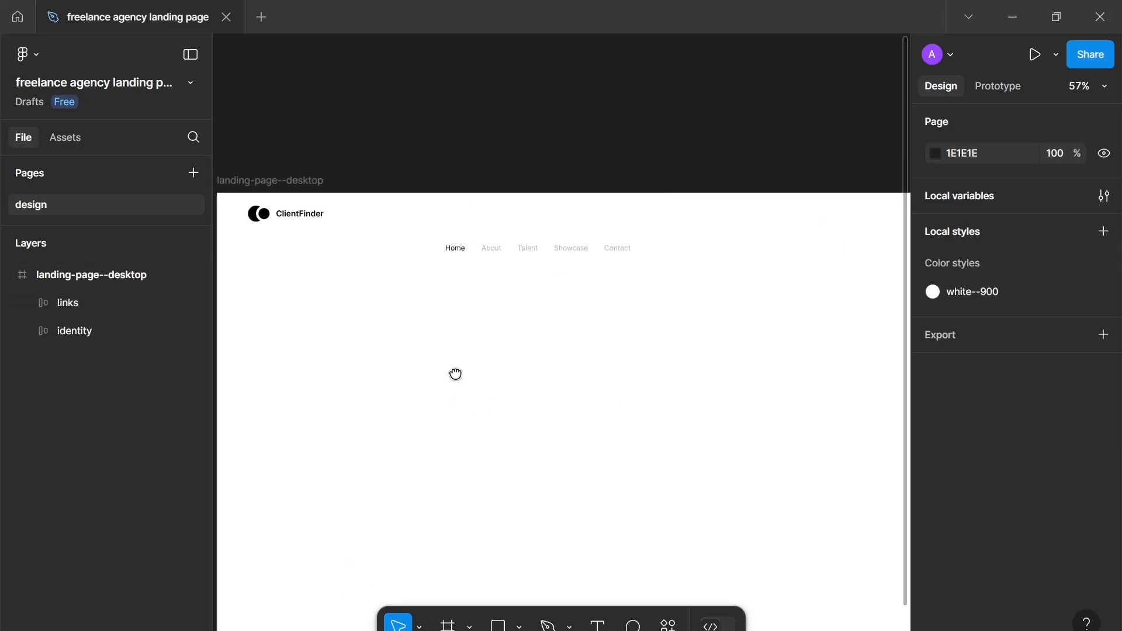
# Set the auto layout gap of the links frame to 36 and deselect it.
pyautogui.click(497, 250)
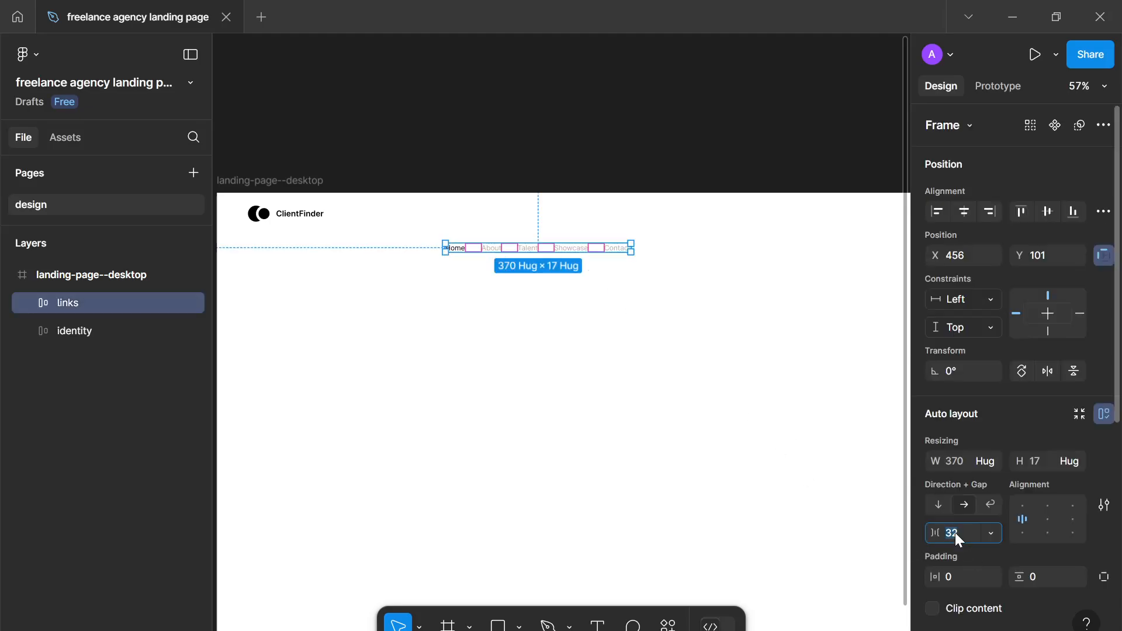
pyautogui.press('Up')
pyautogui.press('Up')
pyautogui.press('Up')
pyautogui.press('Up')
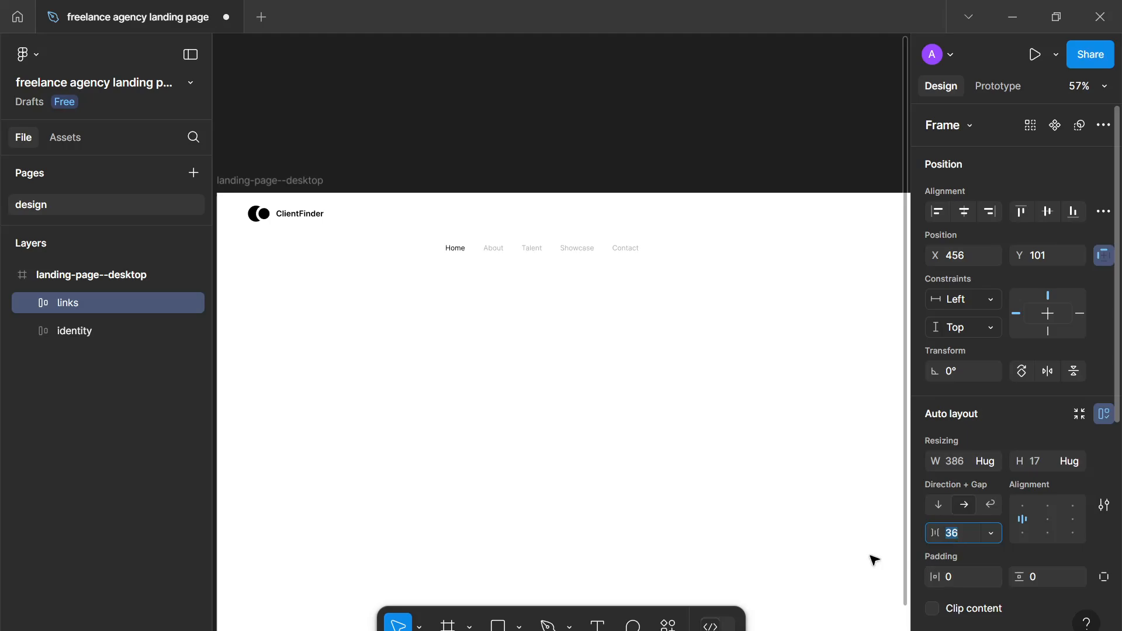
pyautogui.click(588, 373)
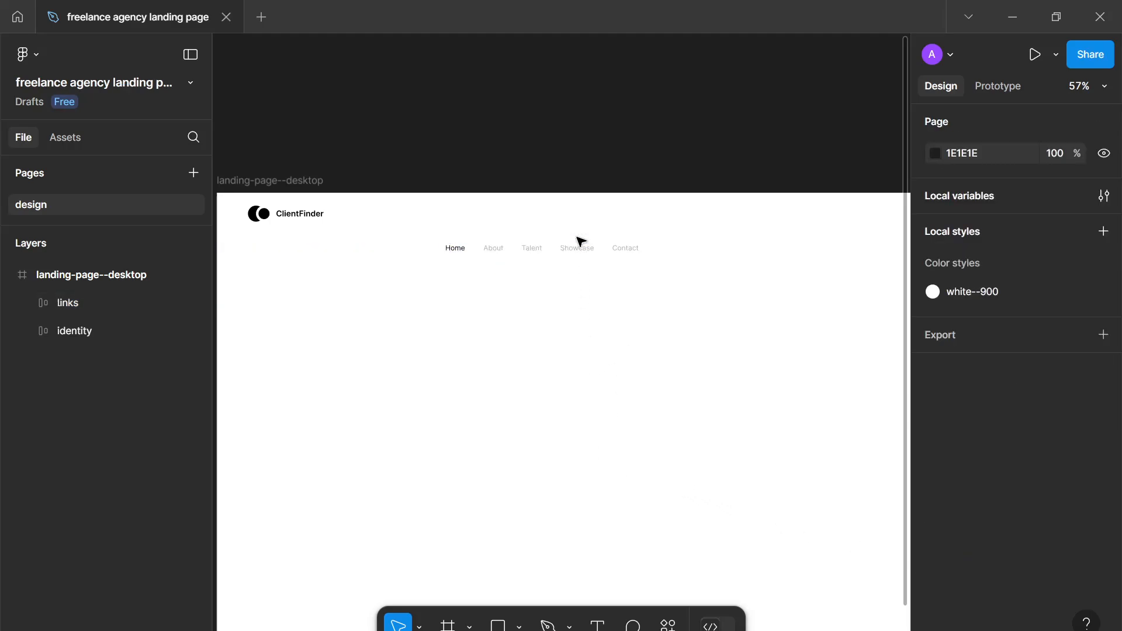
pyautogui.scroll(-2, 532, 253)
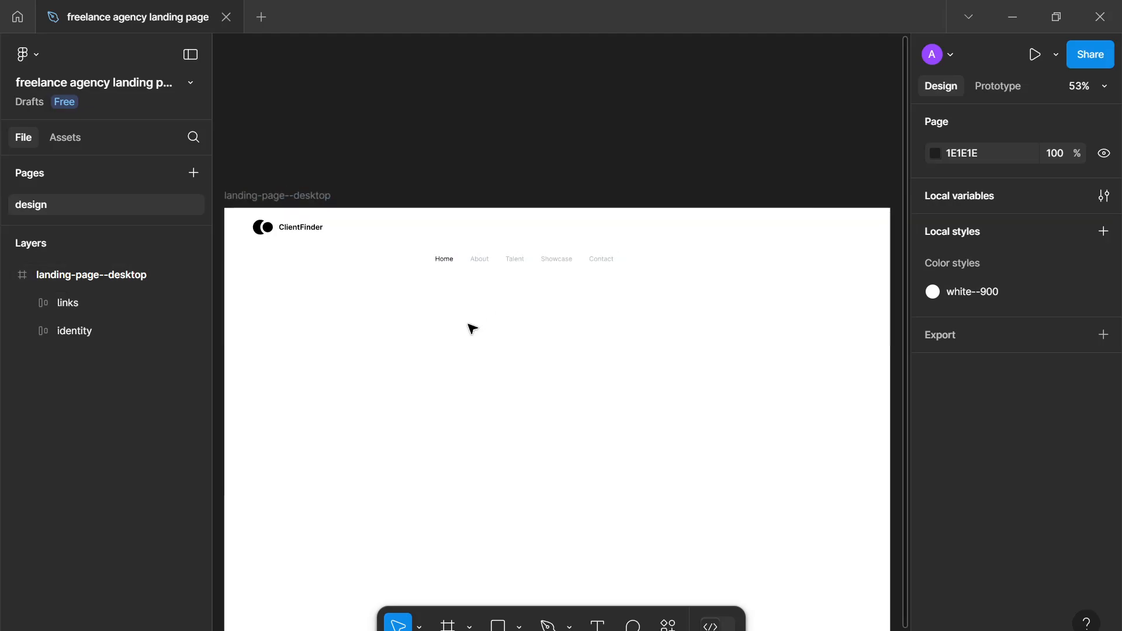
# Try placing the links frame lower on the landing page, at about X 407, Y 204.
pyautogui.scroll(-2, 280, 331)
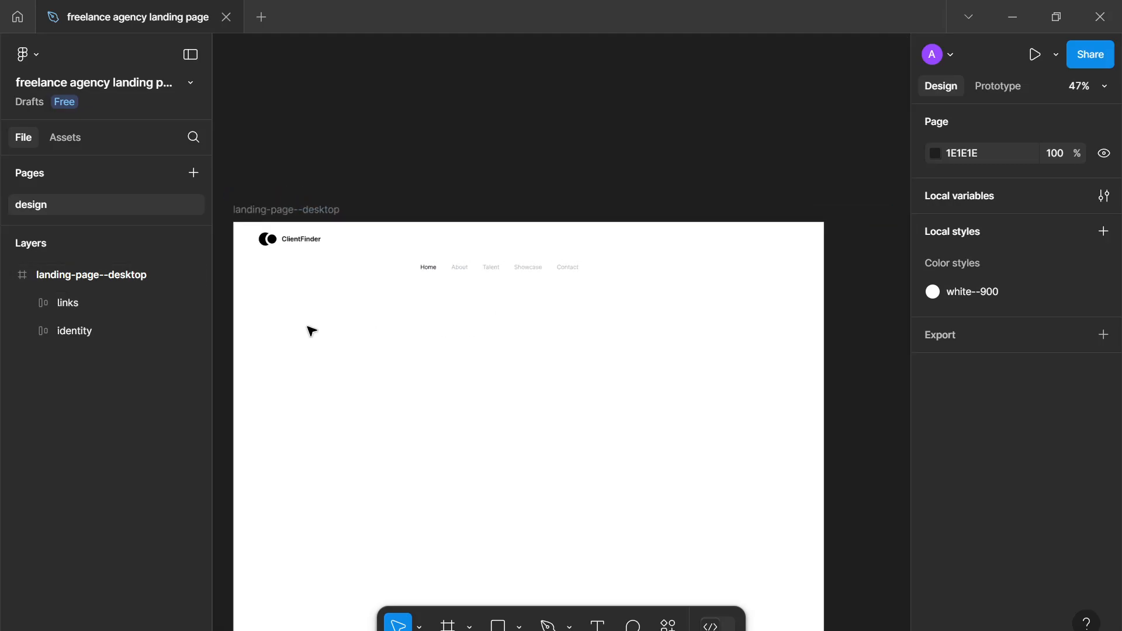
pyautogui.moveTo(329, 301); pyautogui.dragTo(343, 258)
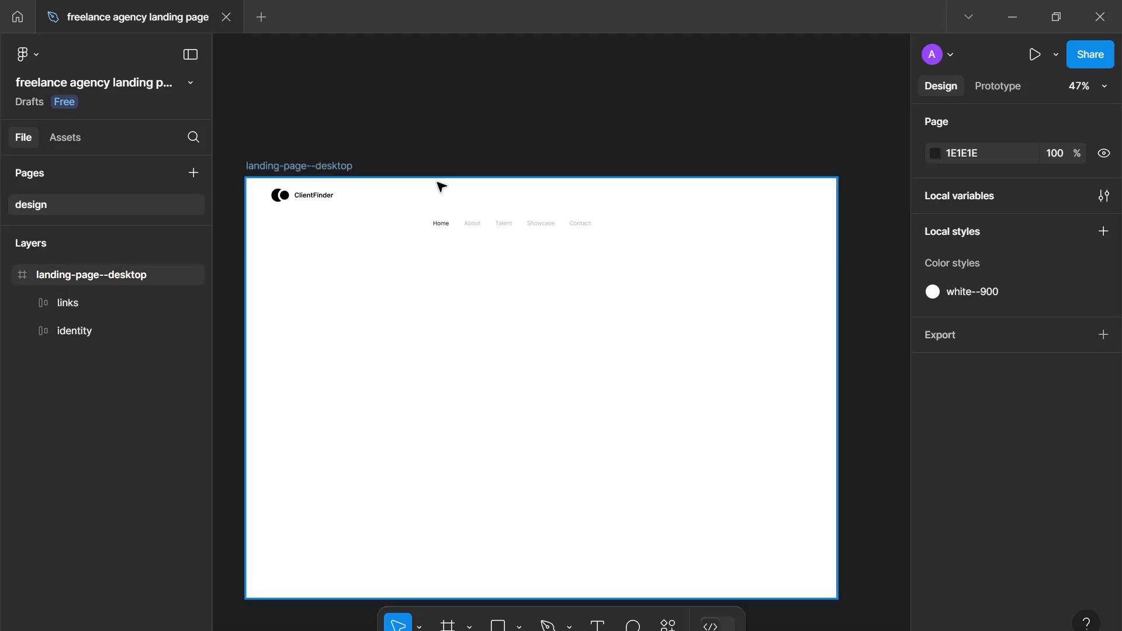
pyautogui.click(480, 226)
pyautogui.moveTo(476, 240); pyautogui.dragTo(462, 266)
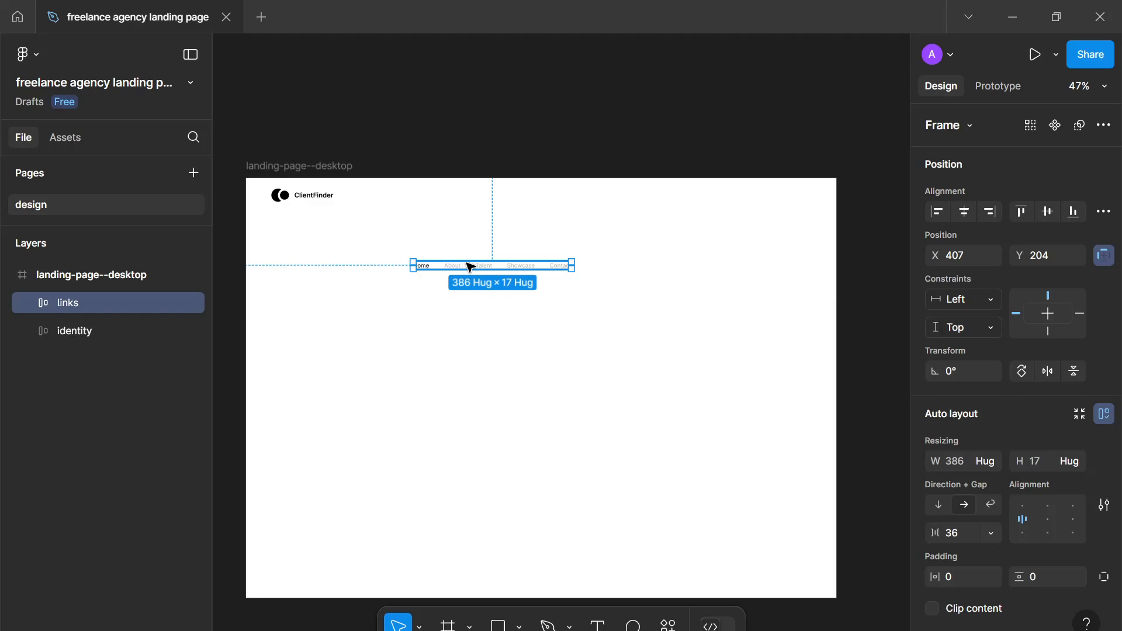
pyautogui.scroll(1, 471, 268)
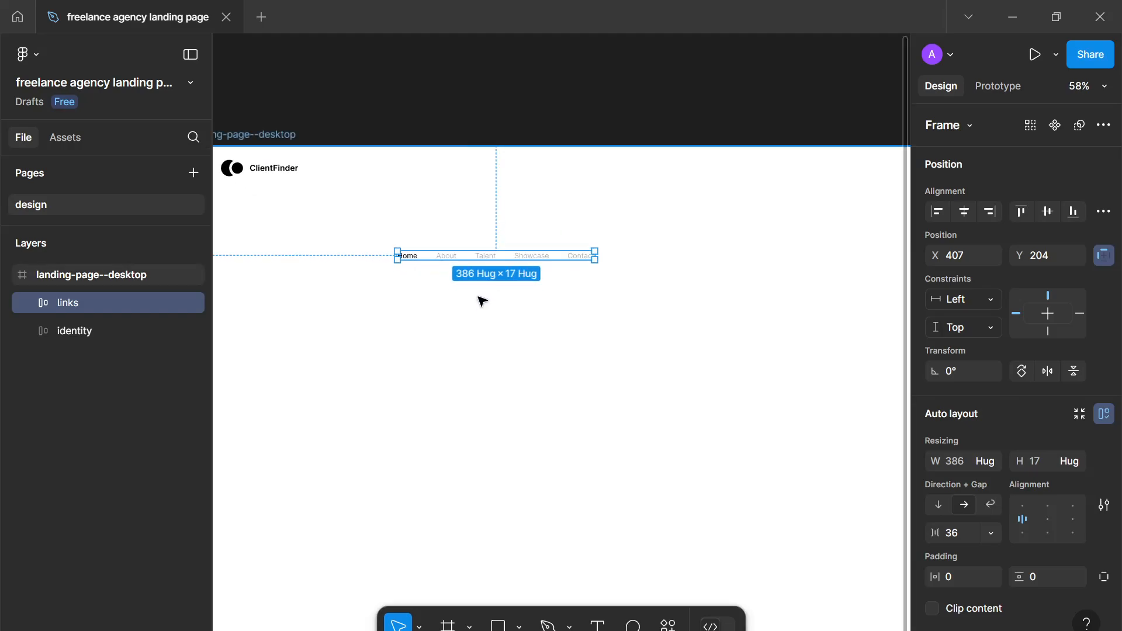
pyautogui.scroll(-3, 481, 297)
pyautogui.scroll(5, 482, 301)
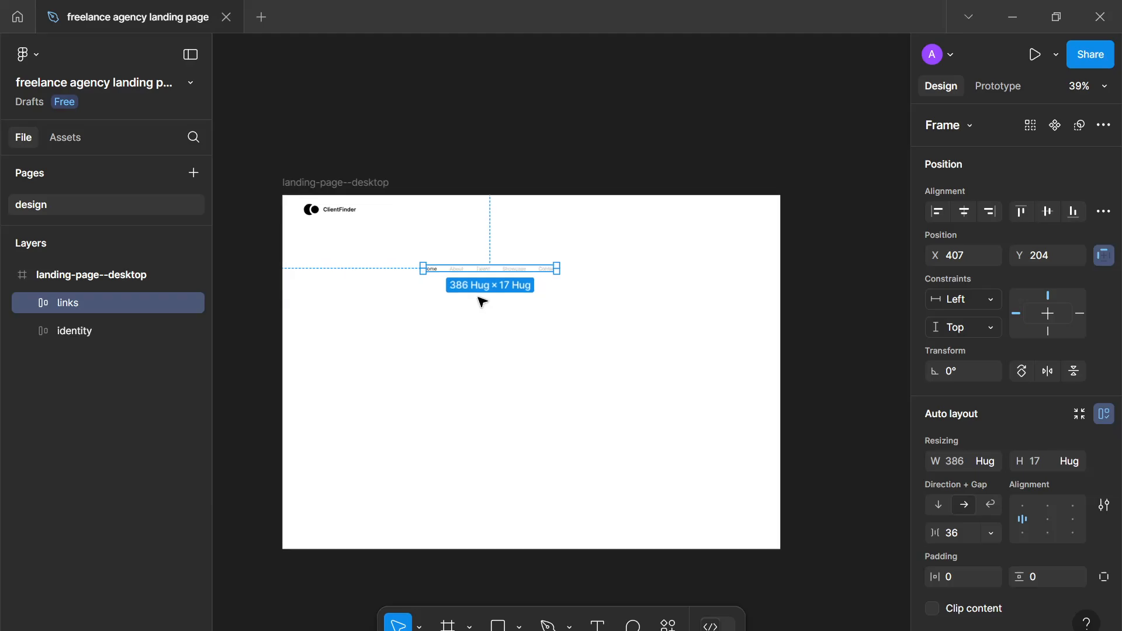
pyautogui.scroll(-2, 488, 257)
pyautogui.scroll(1, 499, 241)
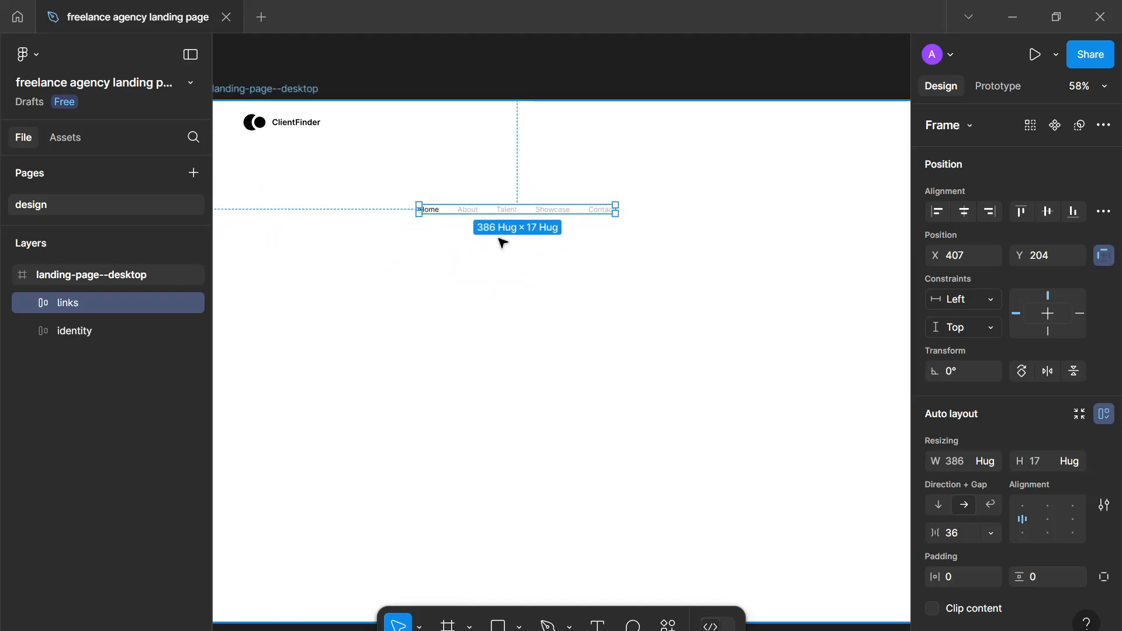
# Move the links frame below the ClientFinder logo, aligned with the logo's left edge, and deselect it.
pyautogui.click(499, 238)
pyautogui.moveTo(501, 215); pyautogui.dragTo(239, 214)
pyautogui.moveTo(588, 212); pyautogui.dragTo(471, 175)
pyautogui.click(491, 219)
pyautogui.scroll(-3, 438, 225)
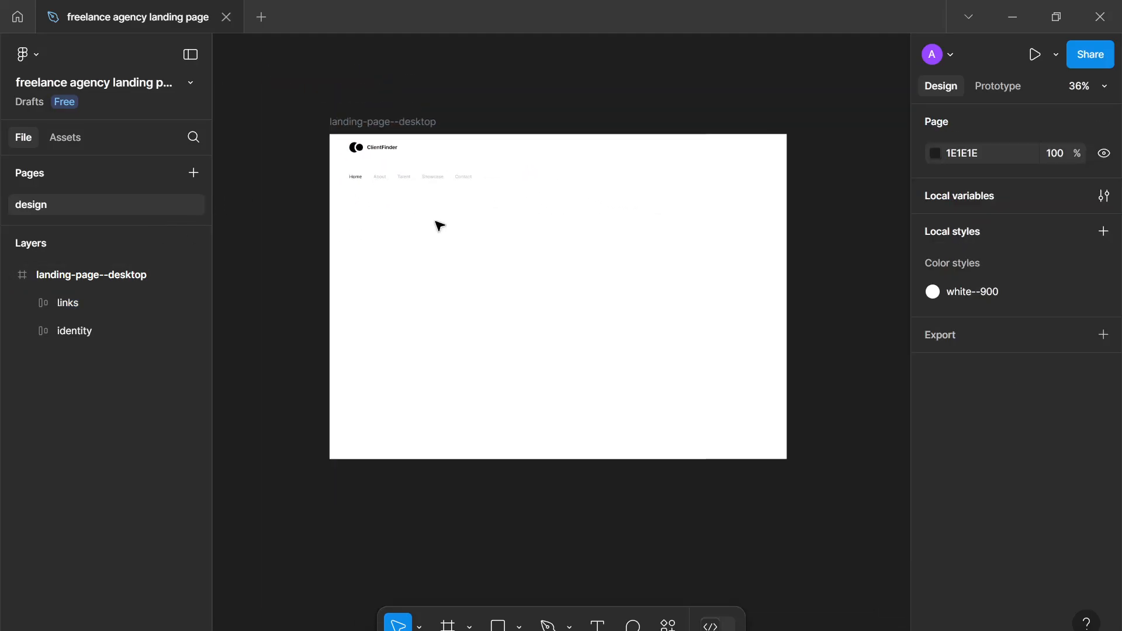
# Place a text layer at about X 516, Y 410 on the landing page and start its wording with "Find".
pyautogui.hscroll(1, 423, 221)
pyautogui.scroll(-1, 468, 234)
pyautogui.scroll(4, 474, 304)
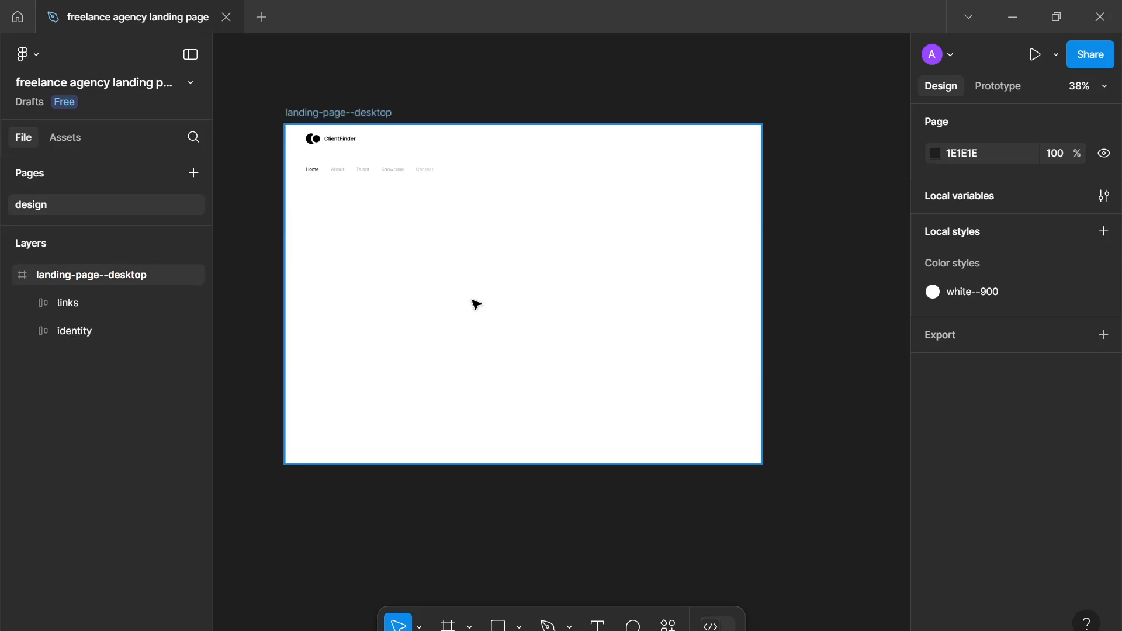
pyautogui.scroll(2, 455, 335)
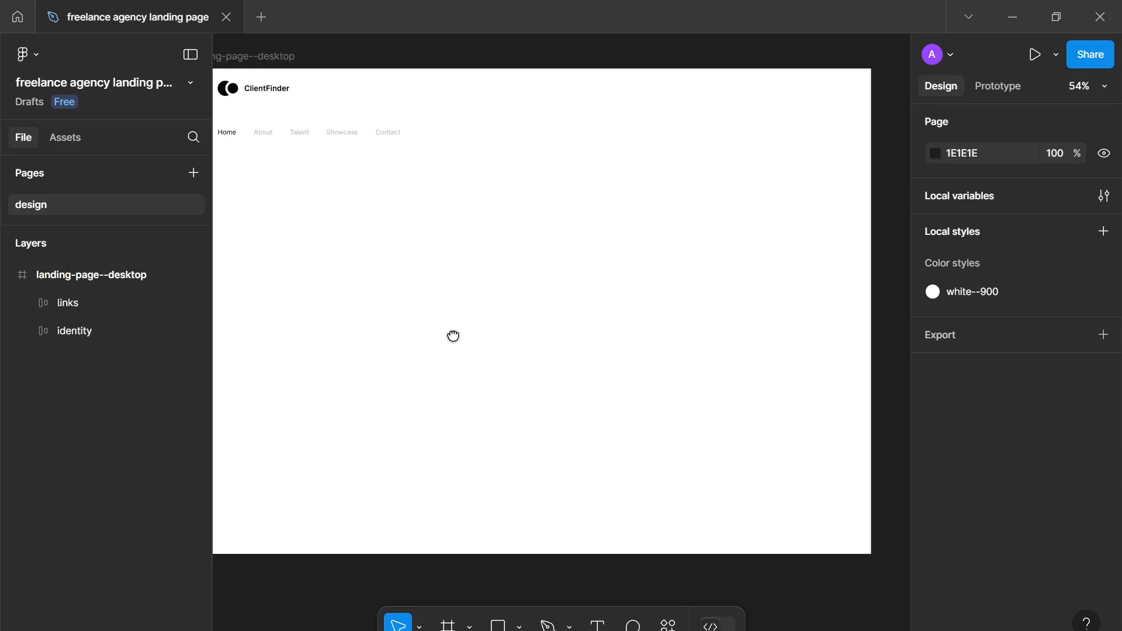
pyautogui.scroll(1, 491, 332)
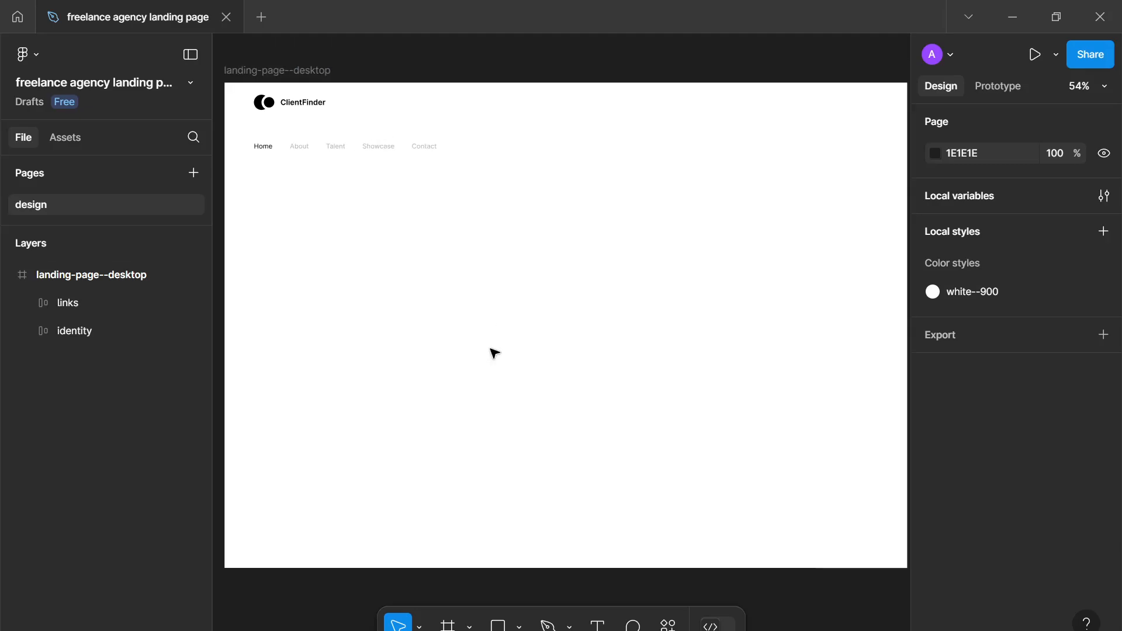
pyautogui.press('t')
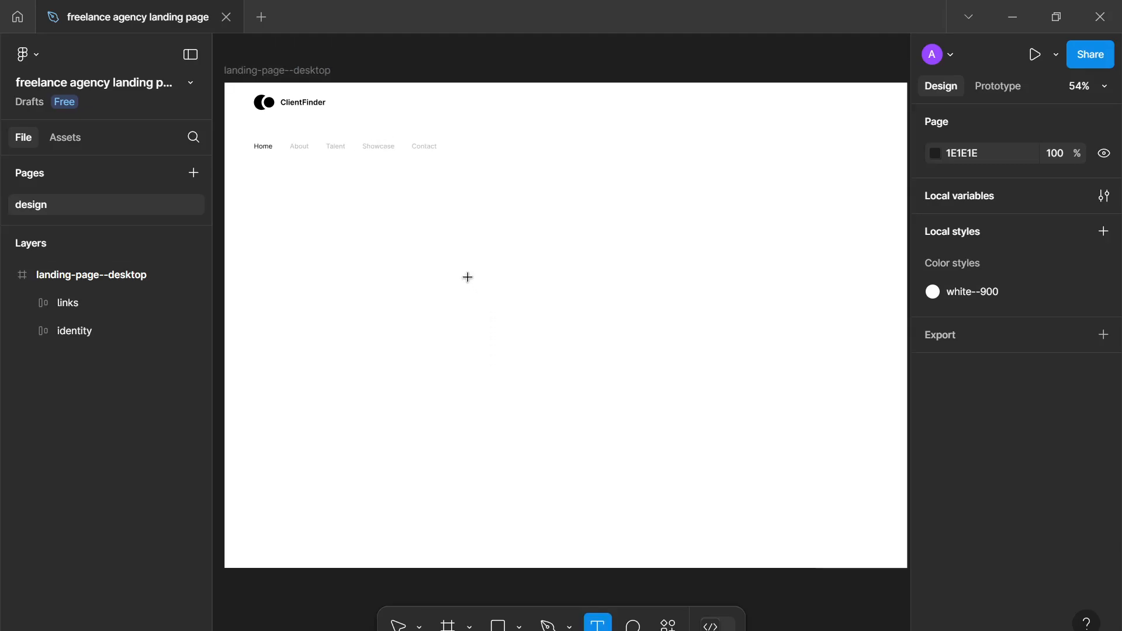
pyautogui.click(468, 277)
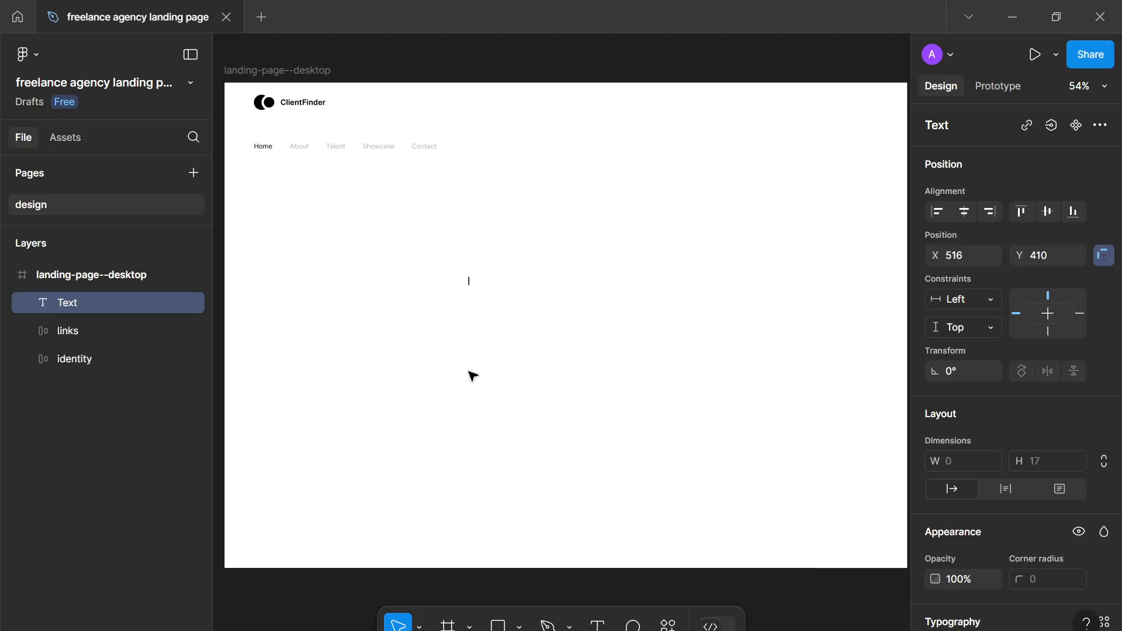
pyautogui.write('Find')
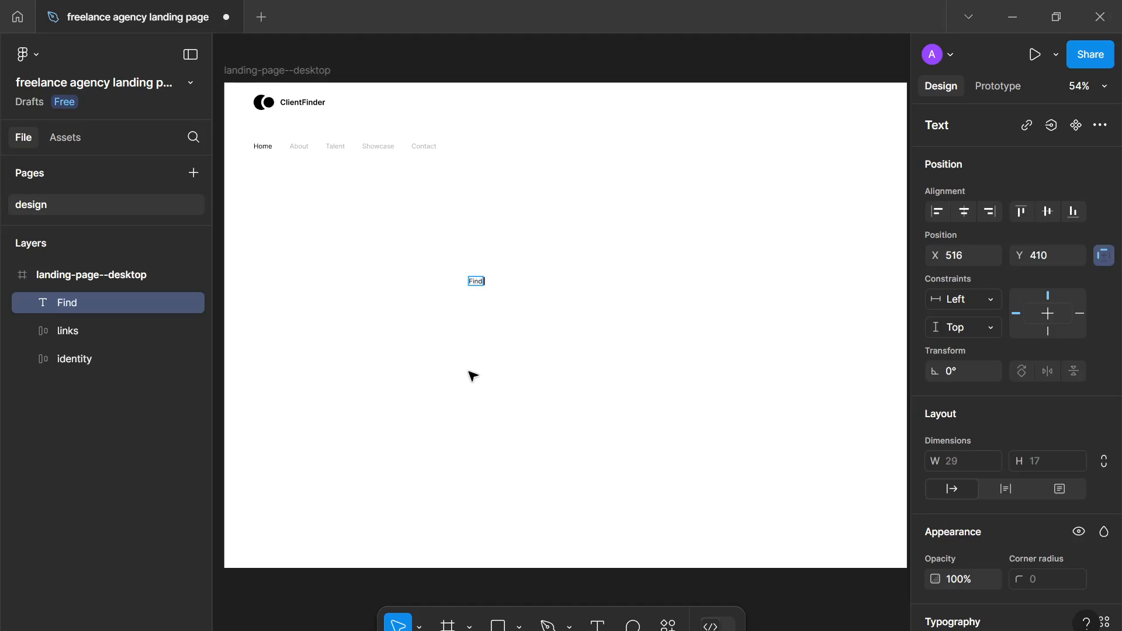
pyautogui.write(' a')
# Try the wording "Connect with freelancers" in the new text layer.
pyautogui.hotkey('ctrl', 'a')
pyautogui.write('Connect')
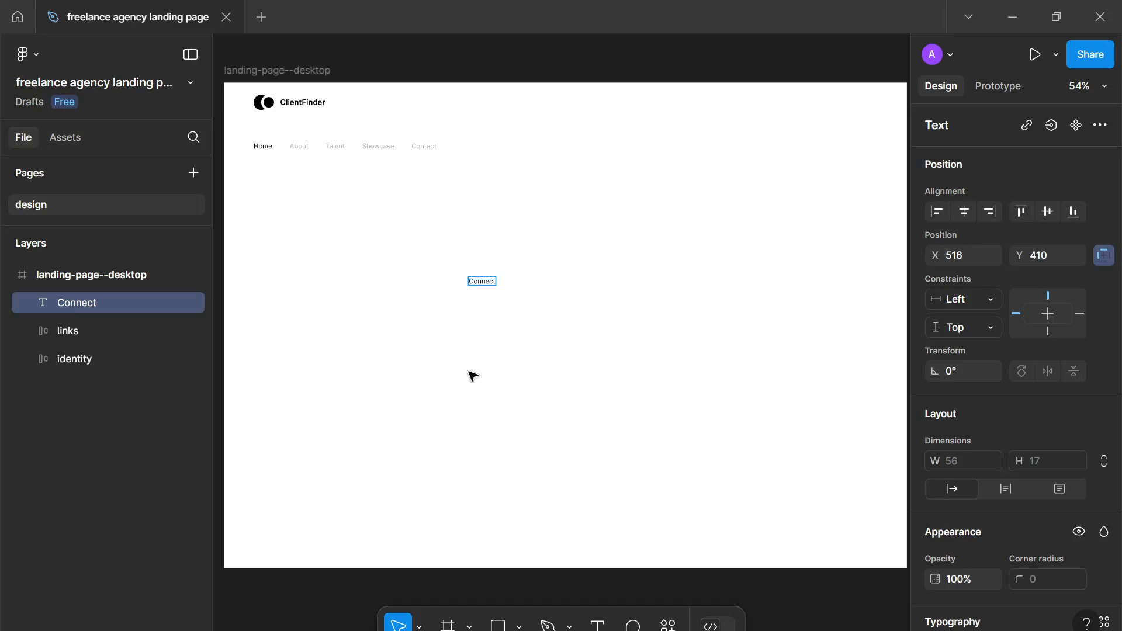
pyautogui.write('with f')
pyautogui.write('reelanc')
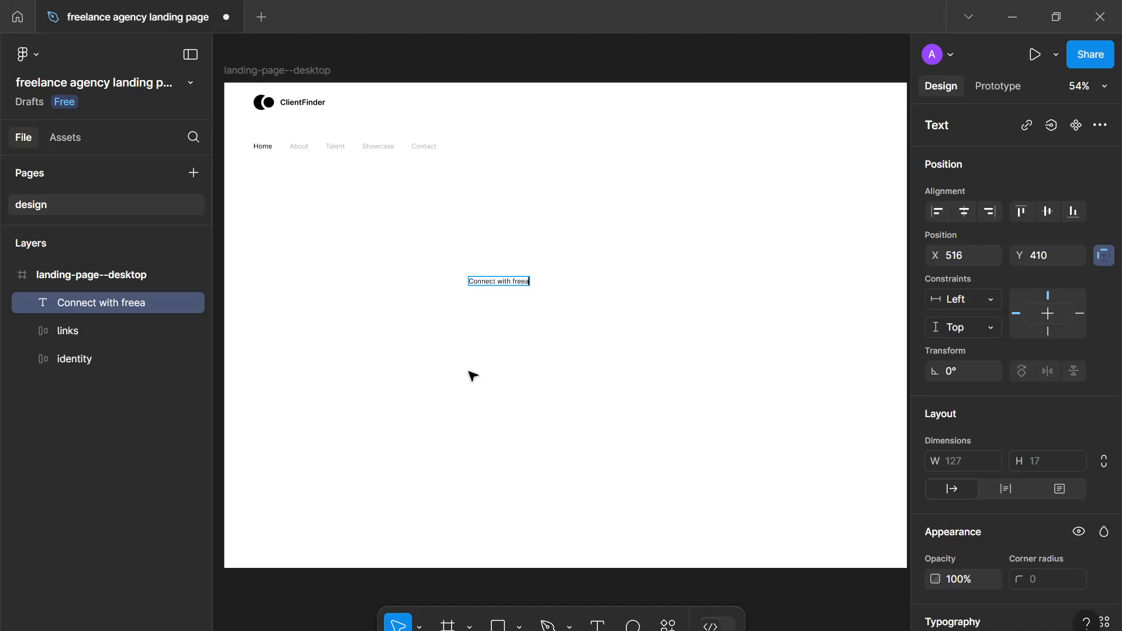
pyautogui.write('ers')
pyautogui.hotkey('ctrl', 'shift', 'Left')
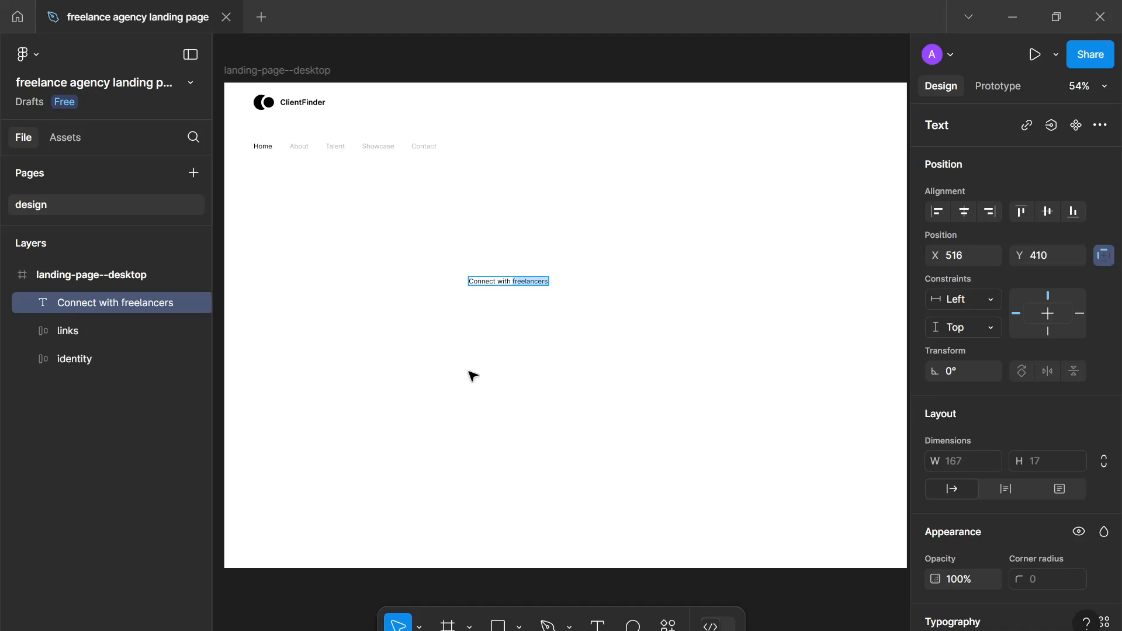
pyautogui.press('Right')
pyautogui.hotkey('ctrl', 'BackSpace')
pyautogui.hotkey('ctrl', 'BackSpace')
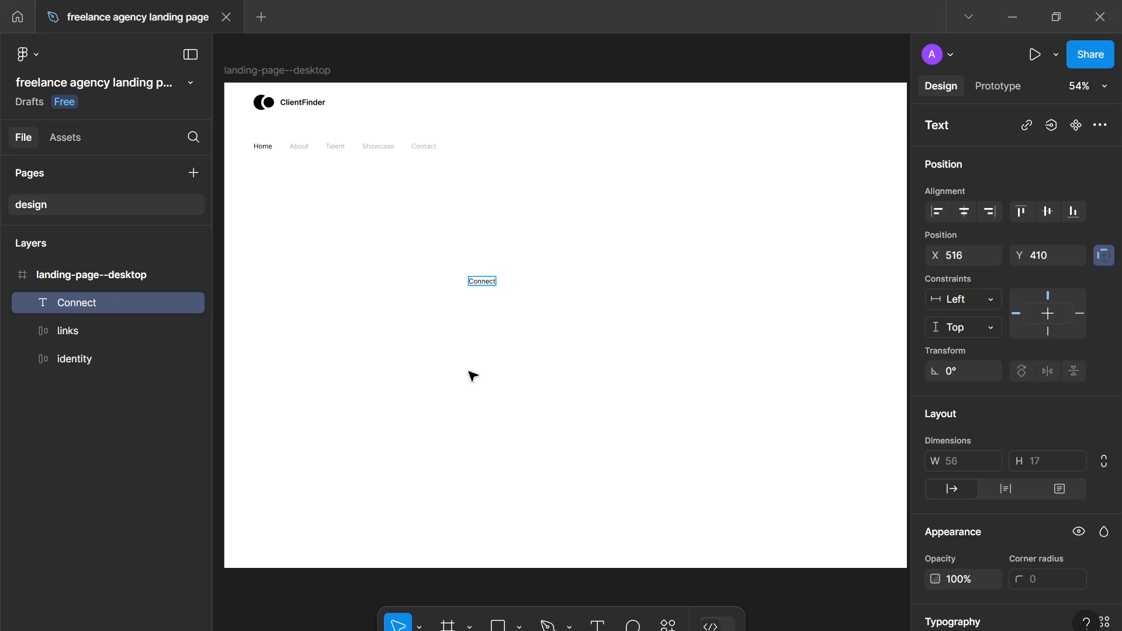
# Change the new text layer's wording to "Find talent" and finish editing it.
pyautogui.hotkey('ctrl', 'BackSpace')
pyautogui.write('Find talent')
pyautogui.hotkey('ctrl', 'shift', 'Left')
pyautogui.scroll(1, 523, 308)
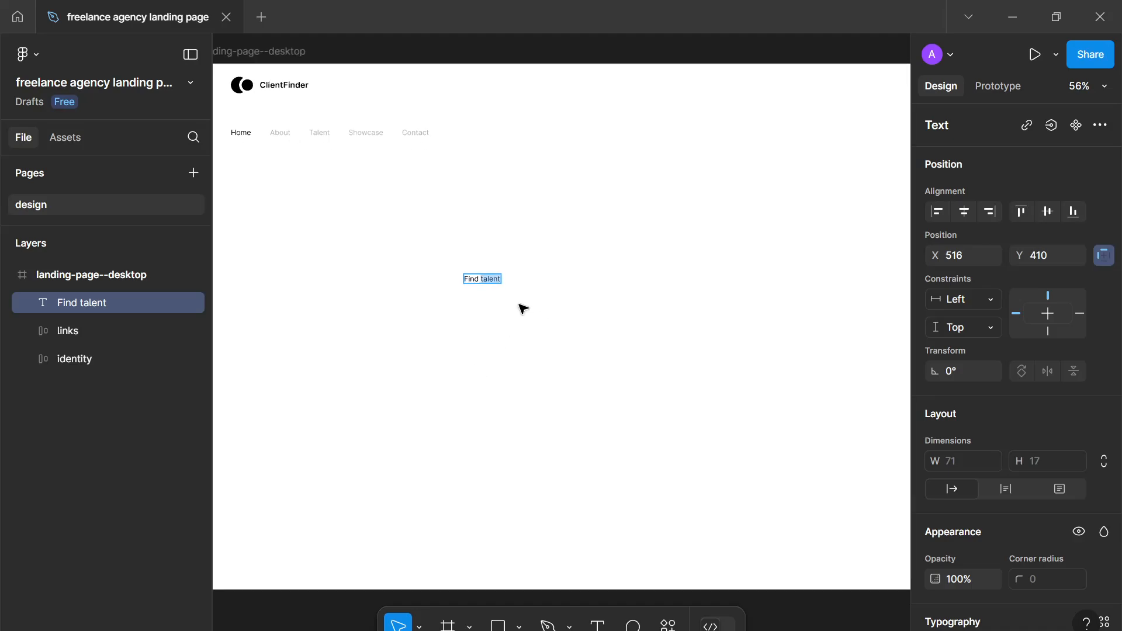
pyautogui.scroll(4, 479, 286)
pyautogui.scroll(3, 493, 273)
pyautogui.hscroll(-3, 494, 273)
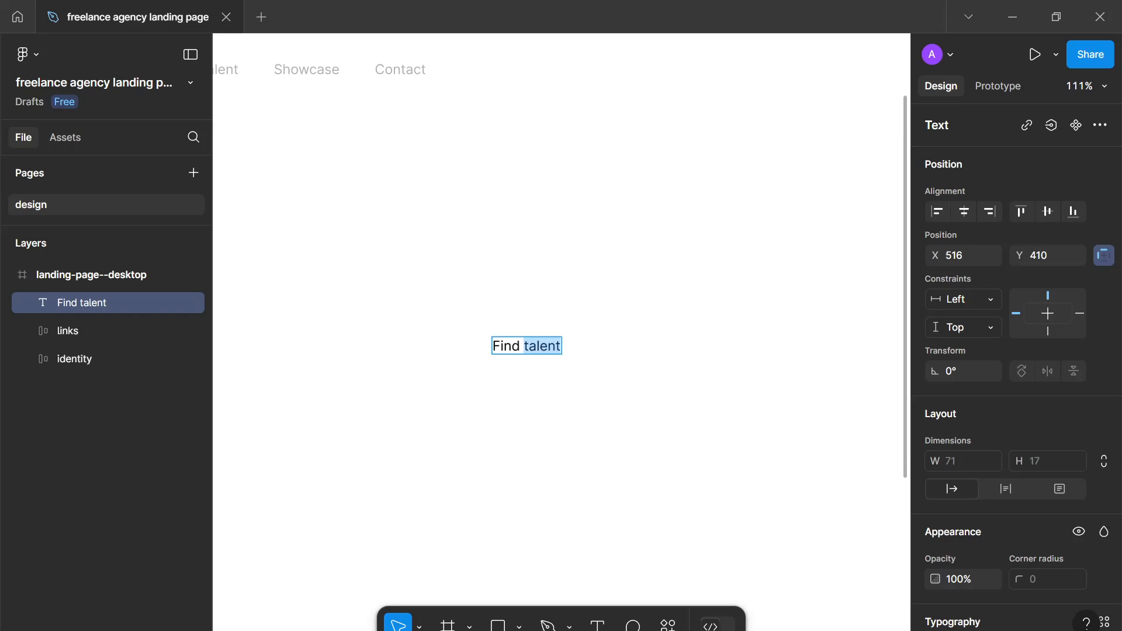
pyautogui.press('Right')
pyautogui.hotkey('ctrl', 'shift', 'Left')
pyautogui.press('Escape')
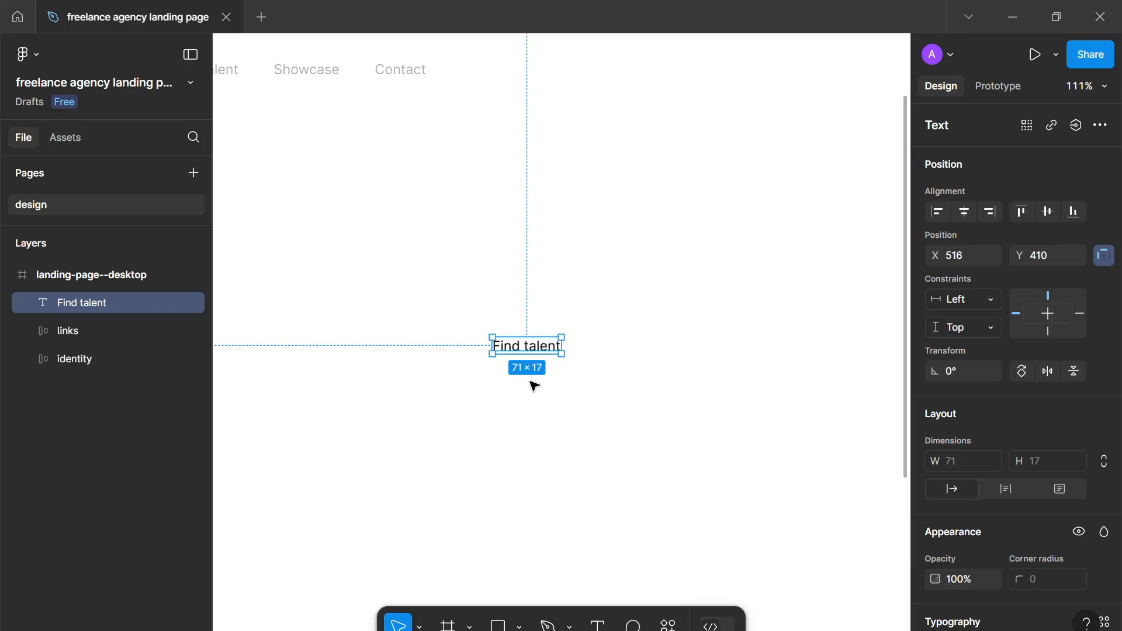
# Set the Find talent text to font size 16 with the Semi Bold weight.
pyautogui.scroll(-4, 534, 385)
pyautogui.scroll(-5, 1002, 381)
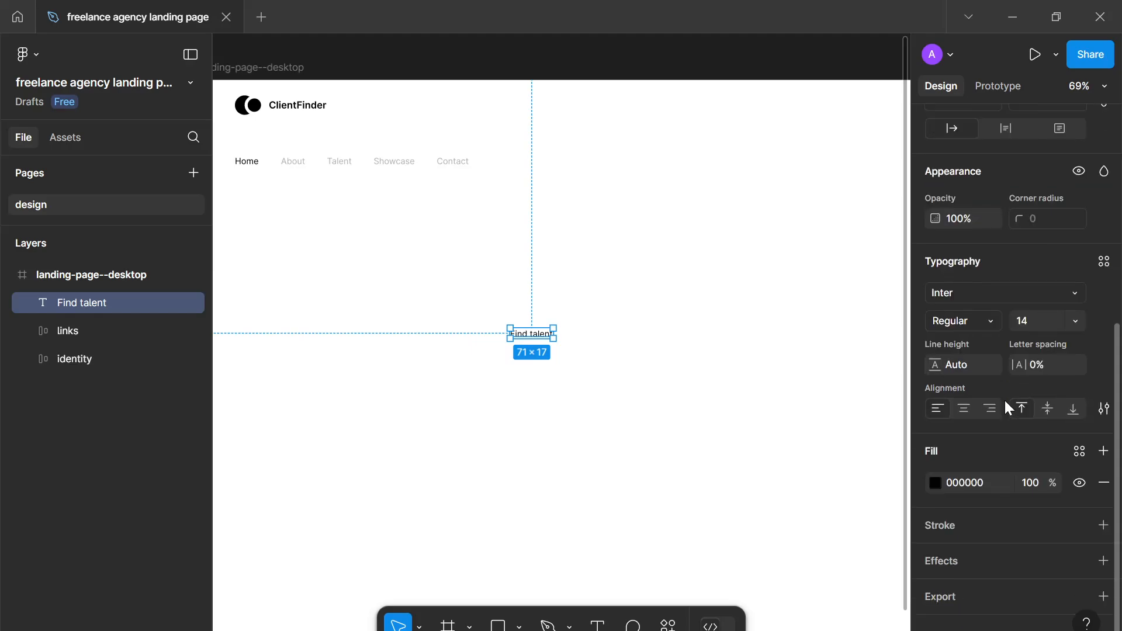
pyautogui.click(1025, 328)
pyautogui.write('16')
pyautogui.press('Return')
pyautogui.click(979, 323)
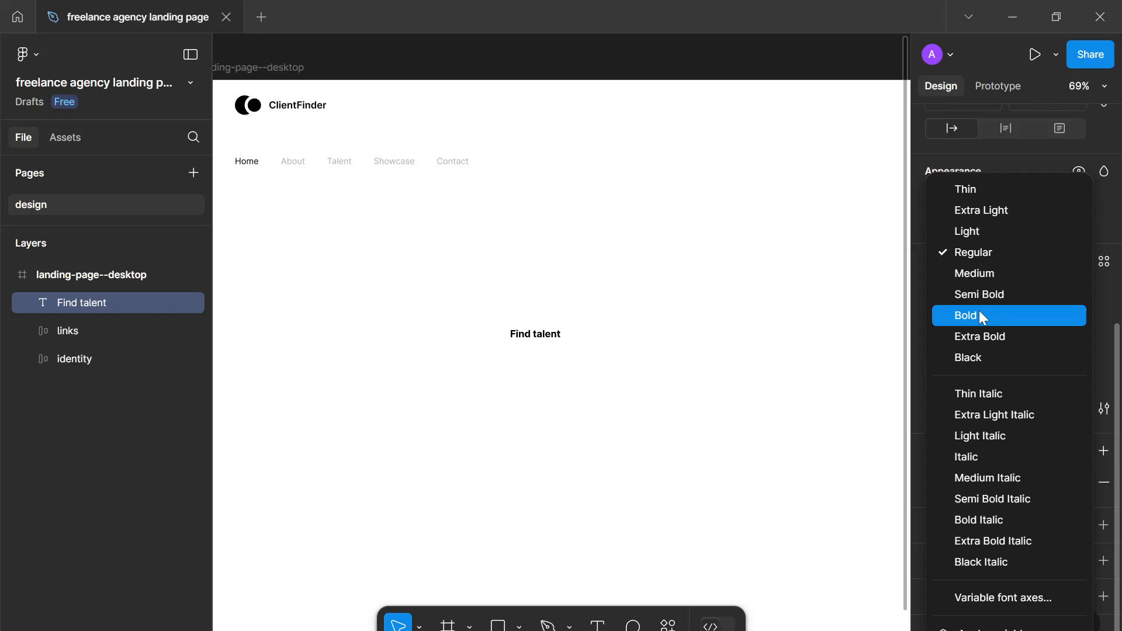
pyautogui.click(955, 294)
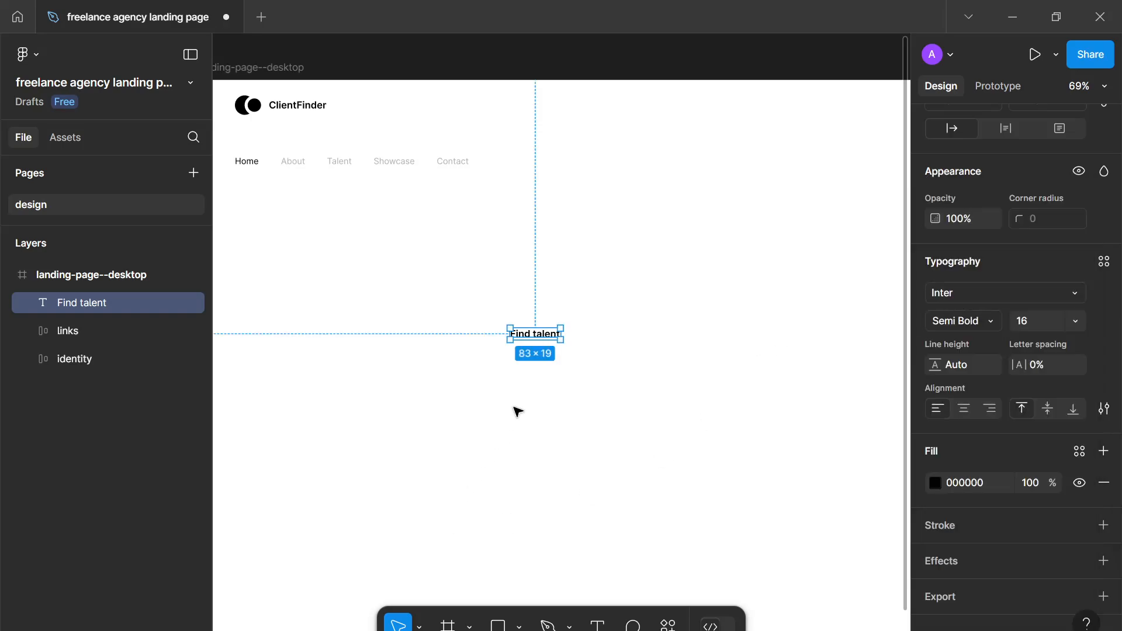
pyautogui.scroll(-1, 519, 377)
pyautogui.scroll(-3, 522, 378)
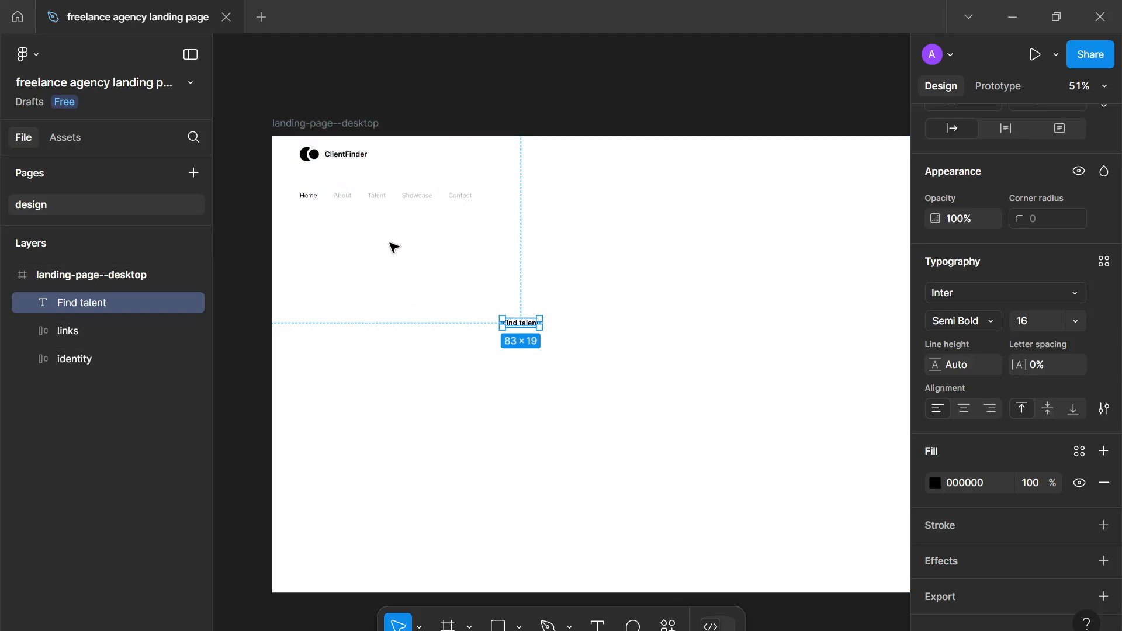
pyautogui.click(500, 348)
pyautogui.click(516, 325)
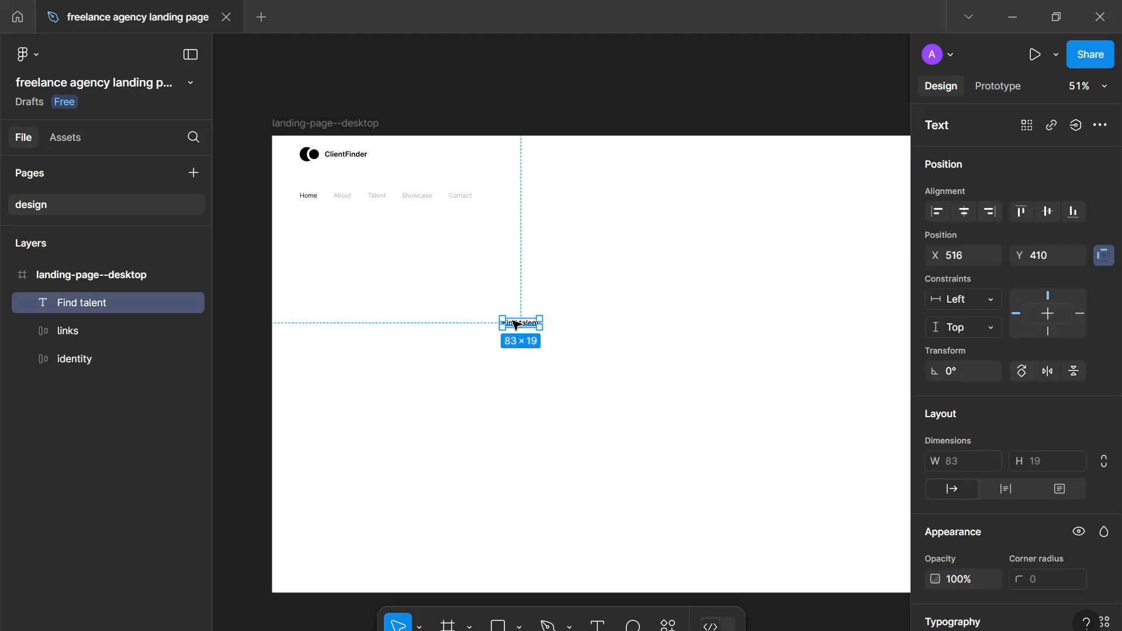
pyautogui.scroll(-5, 966, 375)
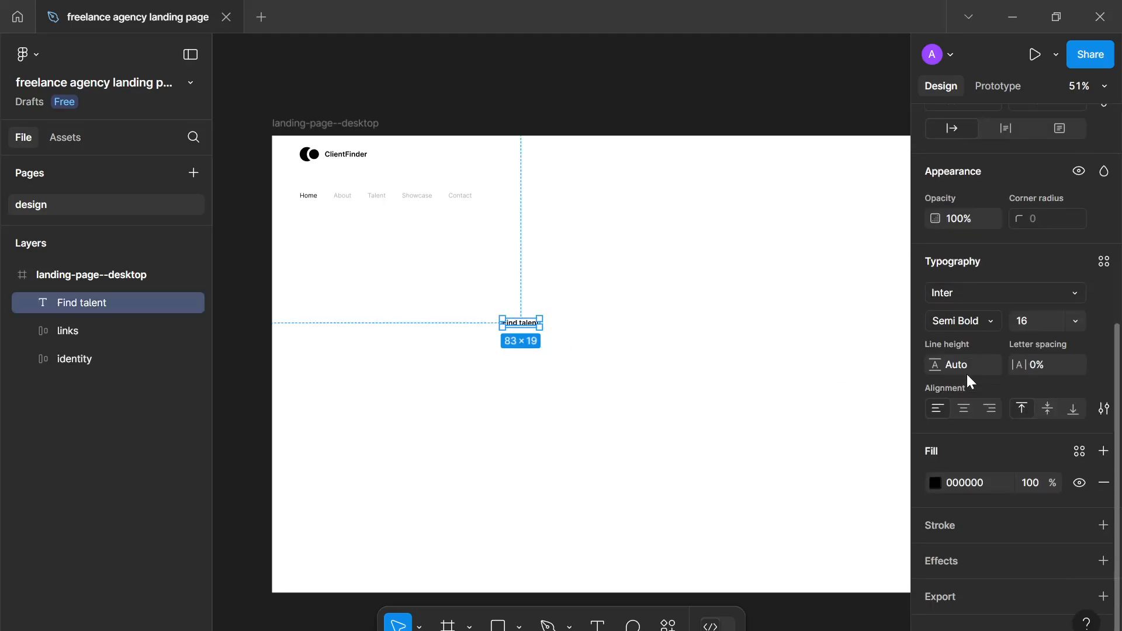
pyautogui.click(938, 481)
pyautogui.click(941, 489)
pyautogui.click(777, 392)
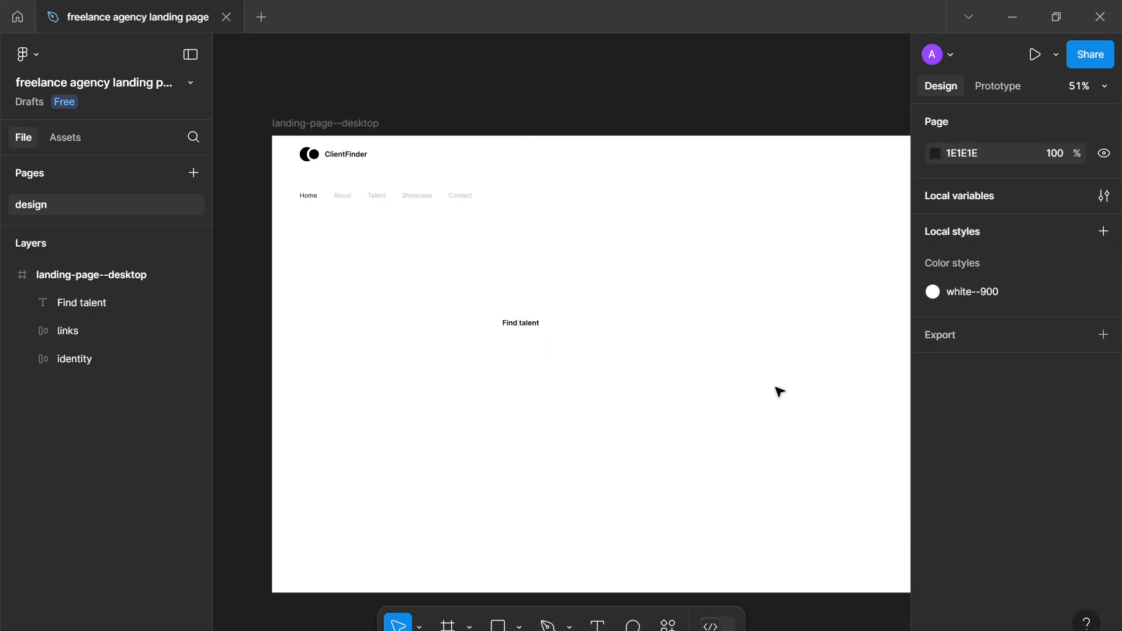
# Try a rectangle of about 321 by 387 with the green fill 35FF1E beside the Find talent text, and delete it.
pyautogui.press('r')
pyautogui.moveTo(614, 294); pyautogui.dragTo(757, 468)
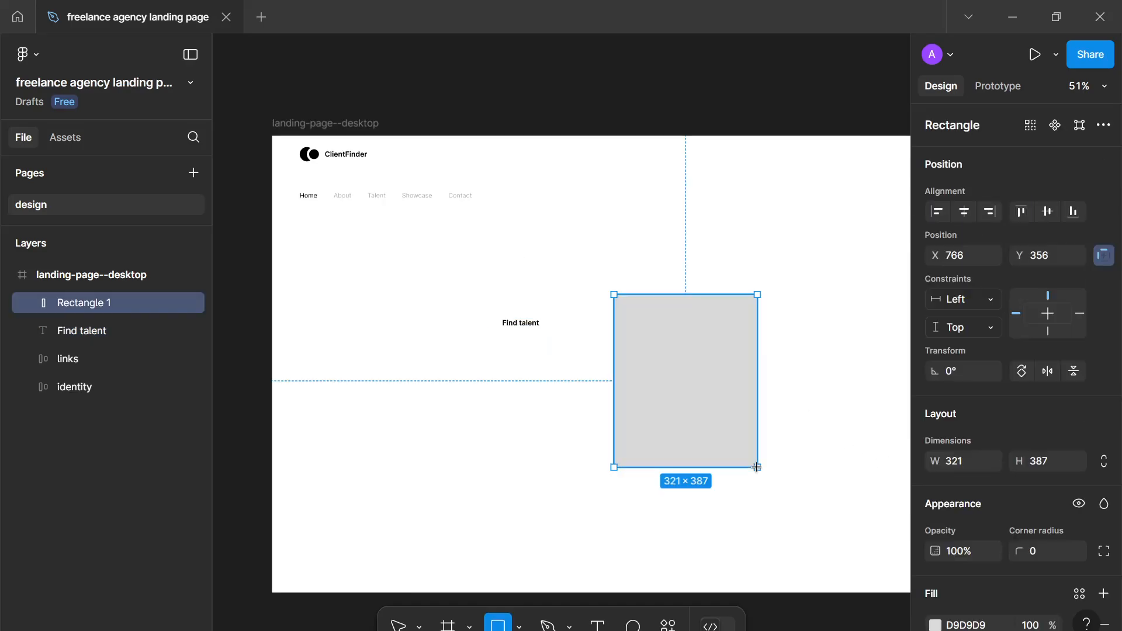
pyautogui.click(936, 625)
pyautogui.click(797, 448)
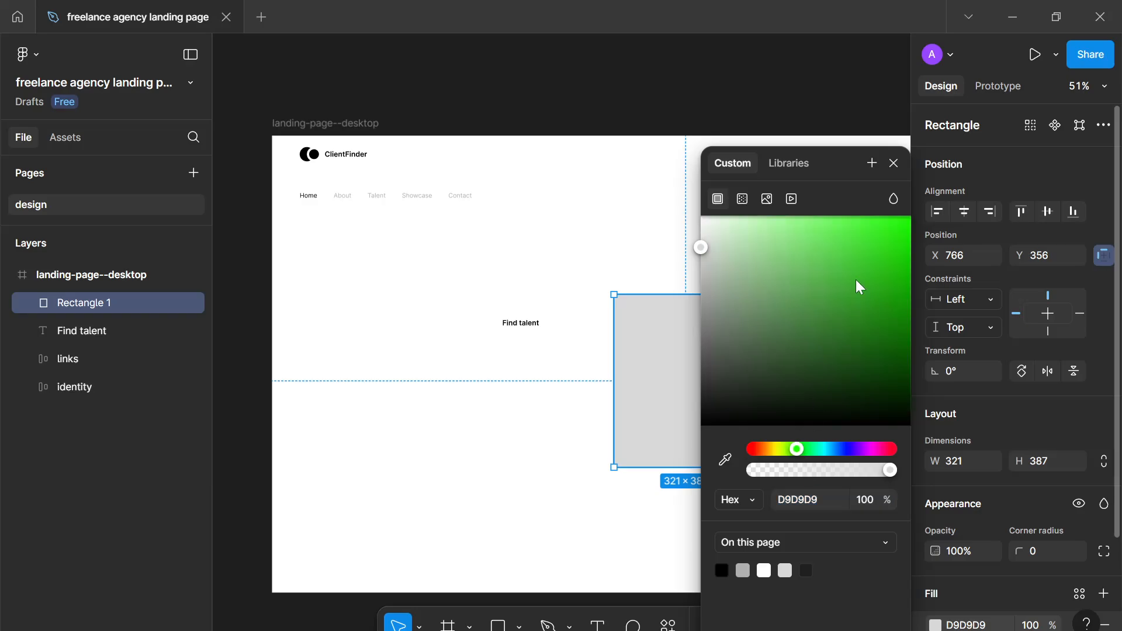
pyautogui.moveTo(856, 280); pyautogui.dragTo(949, 99)
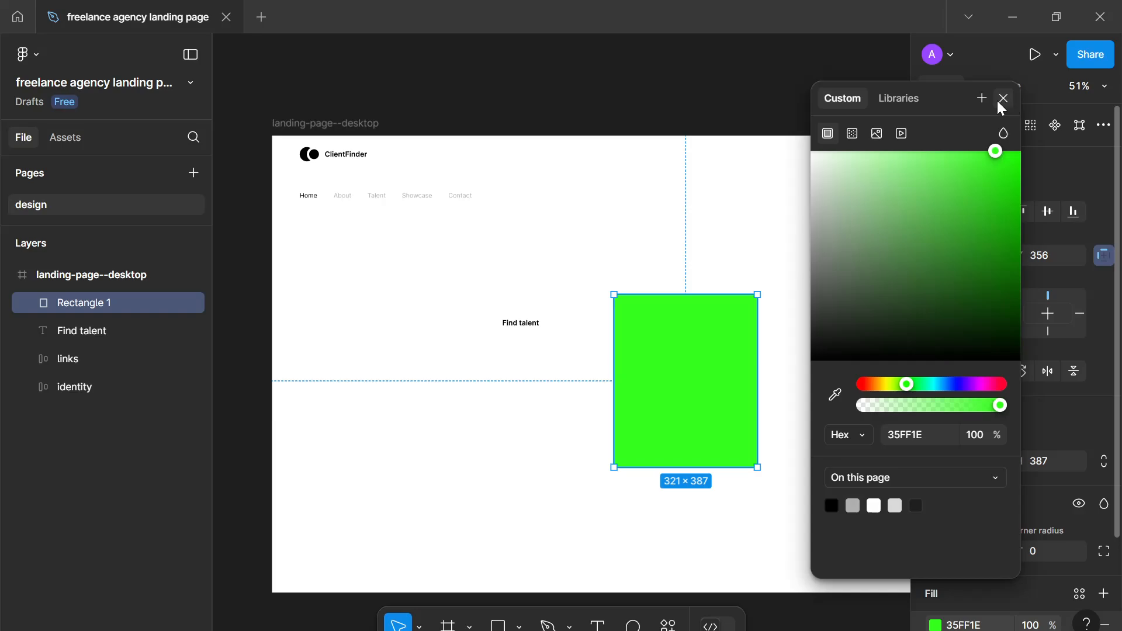
pyautogui.click(996, 106)
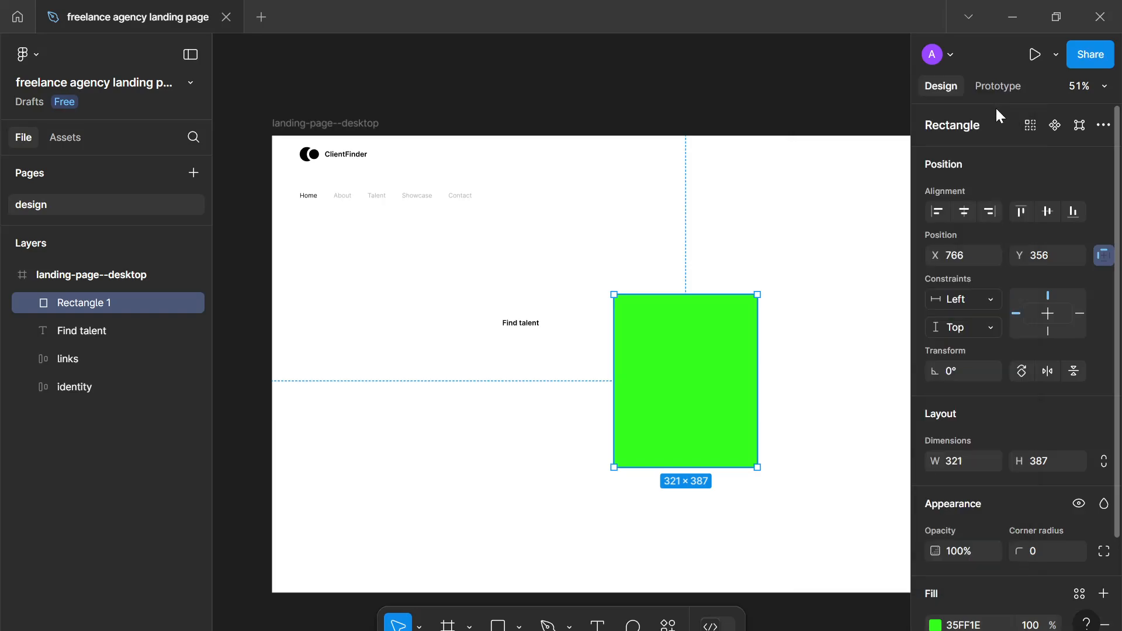
pyautogui.press('Delete')
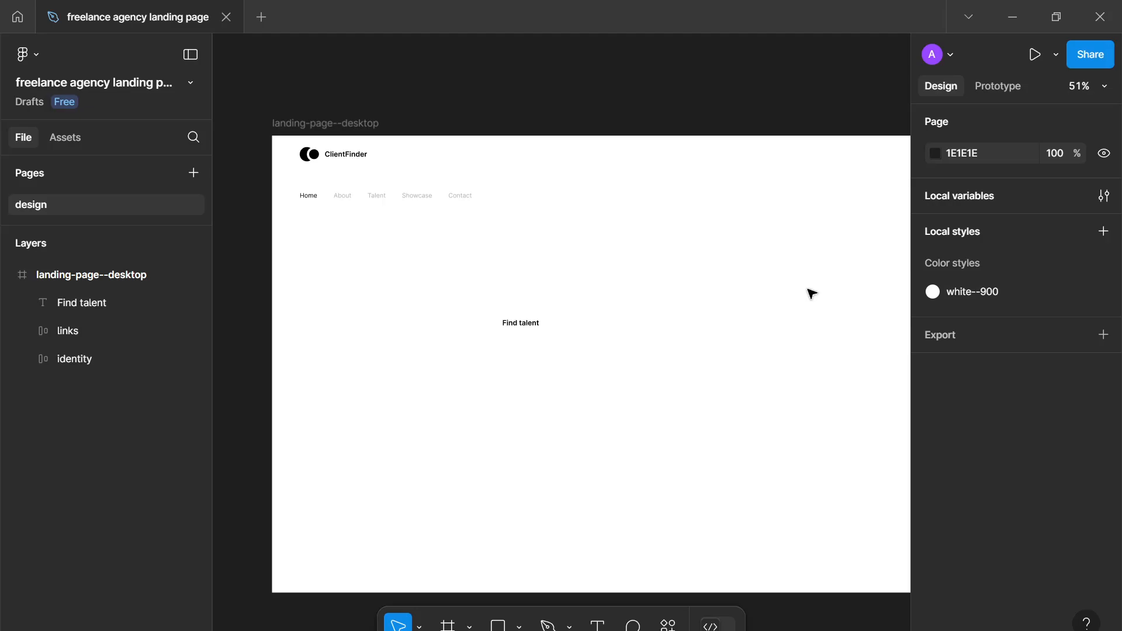
# Draw a rectangle of about 150 by 128 below the navigation links and give it the green fill 2EE25B.
pyautogui.moveTo(812, 292); pyautogui.dragTo(785, 294)
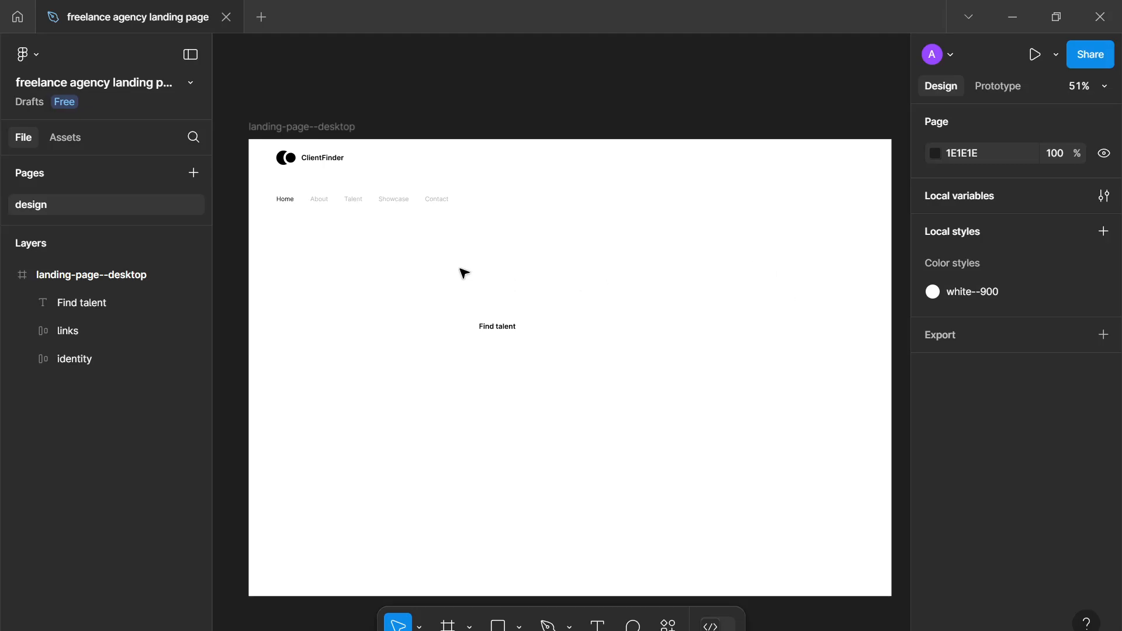
pyautogui.press('r')
pyautogui.moveTo(327, 271); pyautogui.dragTo(393, 329)
pyautogui.scroll(-3, 1057, 588)
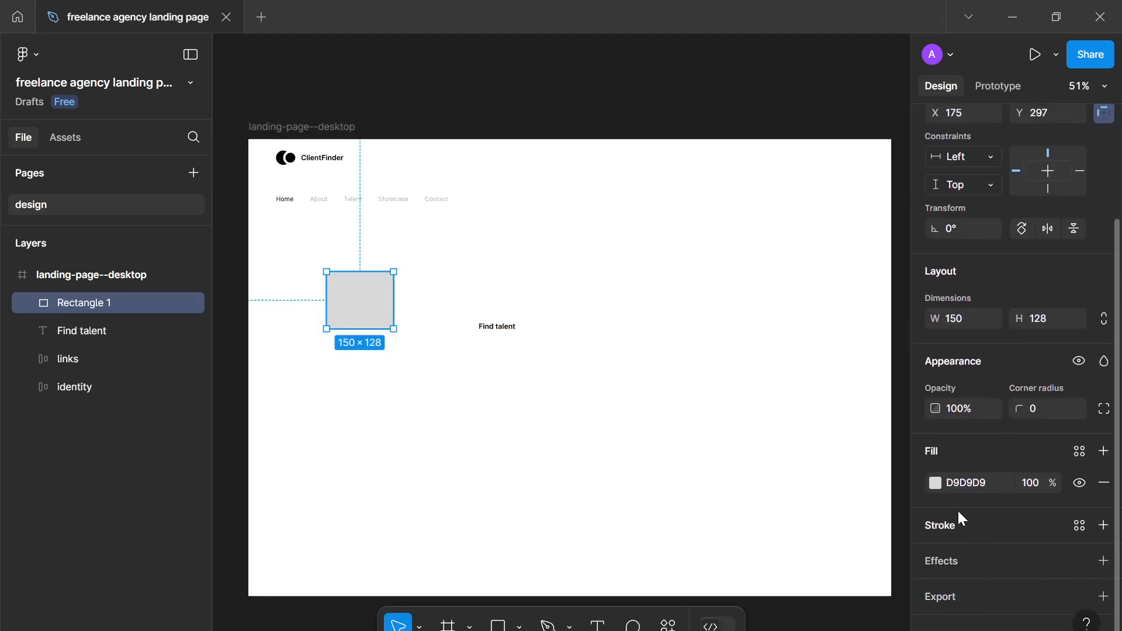
pyautogui.click(935, 483)
pyautogui.click(806, 448)
pyautogui.moveTo(832, 295); pyautogui.dragTo(868, 237)
pyautogui.click(894, 163)
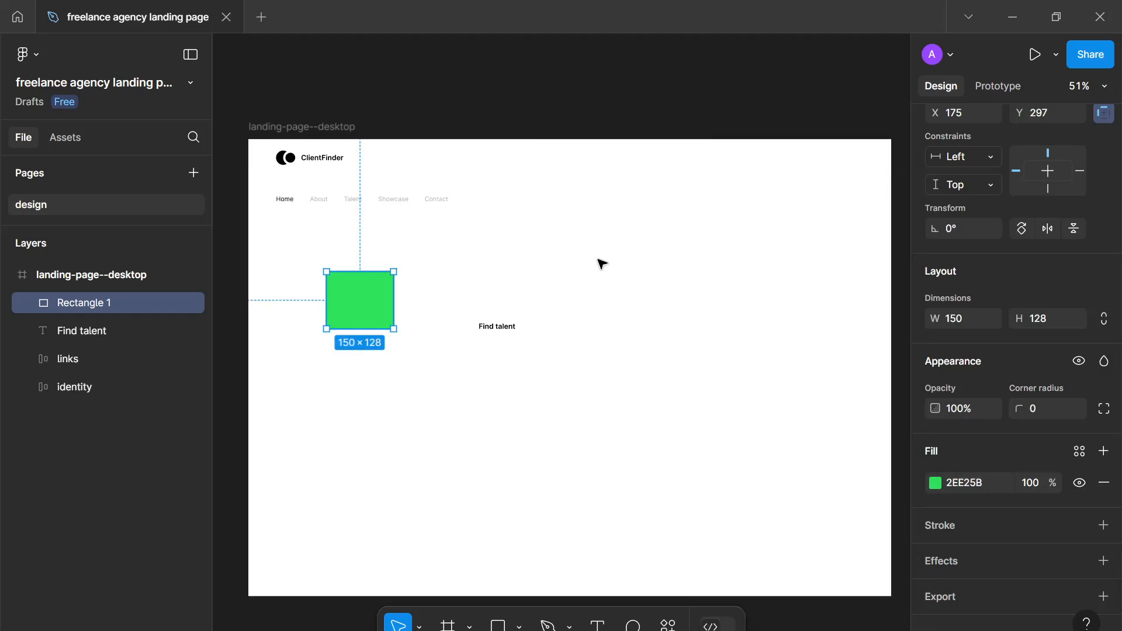
# Duplicate the green rectangle twice, spacing the copies evenly along a diagonal towards the frame's lower part.
pyautogui.hotkey('ctrl', 'd')
pyautogui.moveTo(359, 304); pyautogui.dragTo(523, 401)
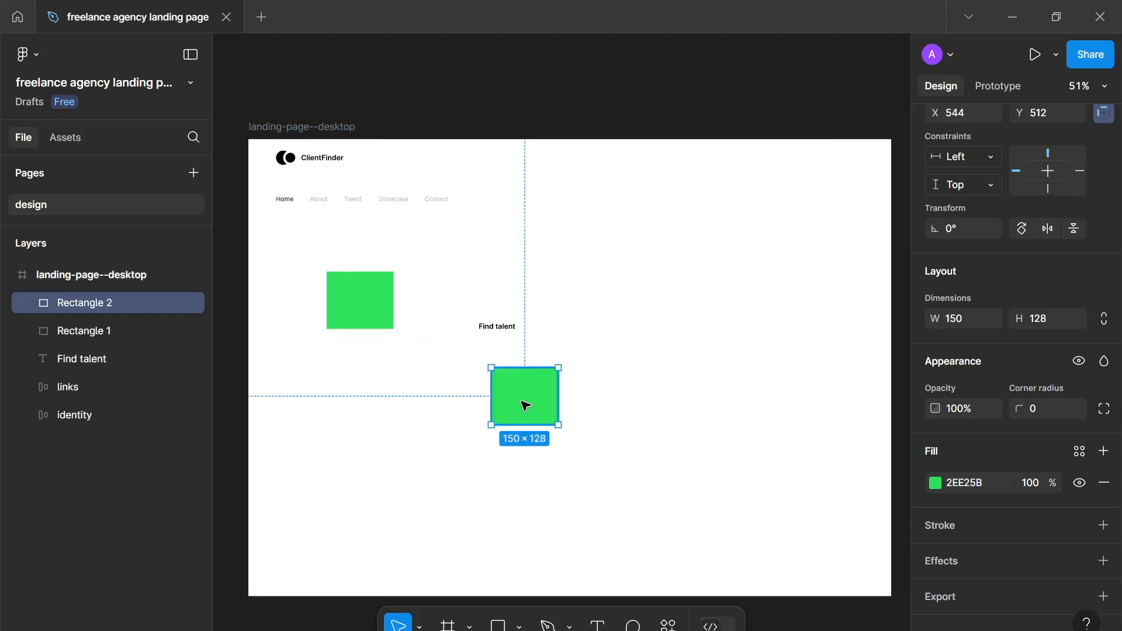
pyautogui.hotkey('ctrl', 'd')
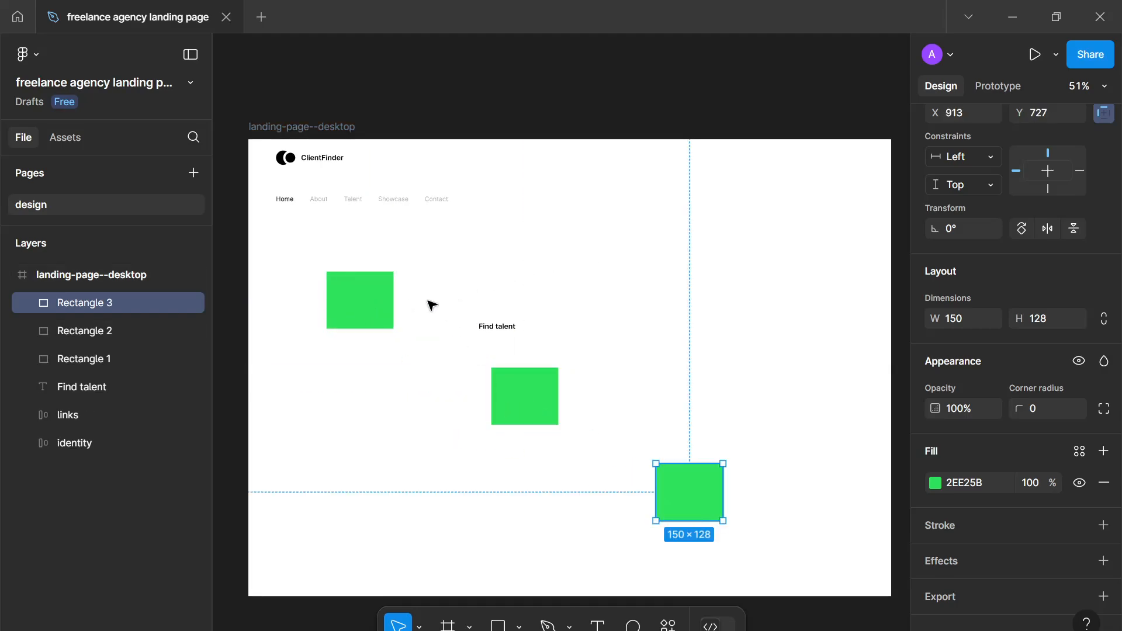
# Delete all three green rectangles from the landing-page--desktop frame.
pyautogui.click(310, 168)
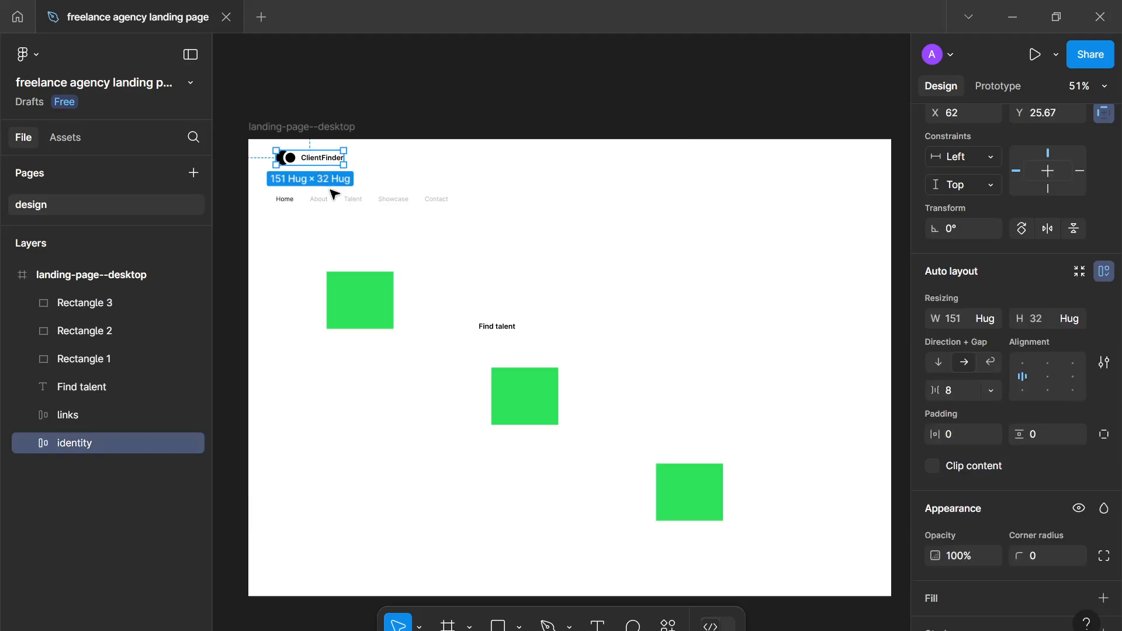
pyautogui.click(330, 186)
pyautogui.click(340, 200)
pyautogui.click(498, 327)
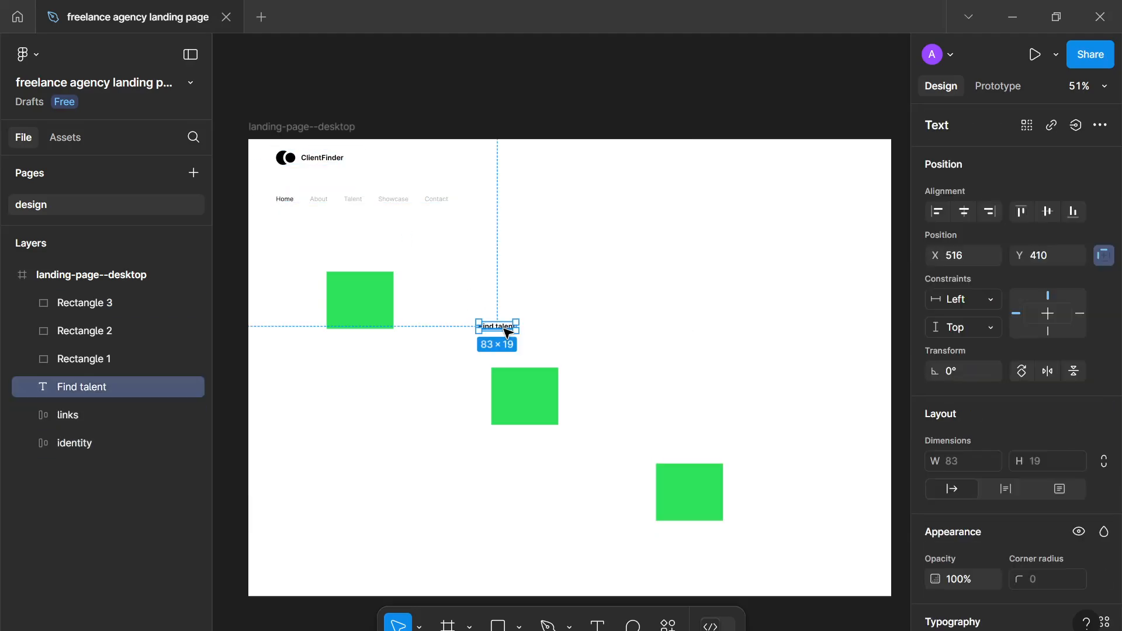
pyautogui.click(366, 315)
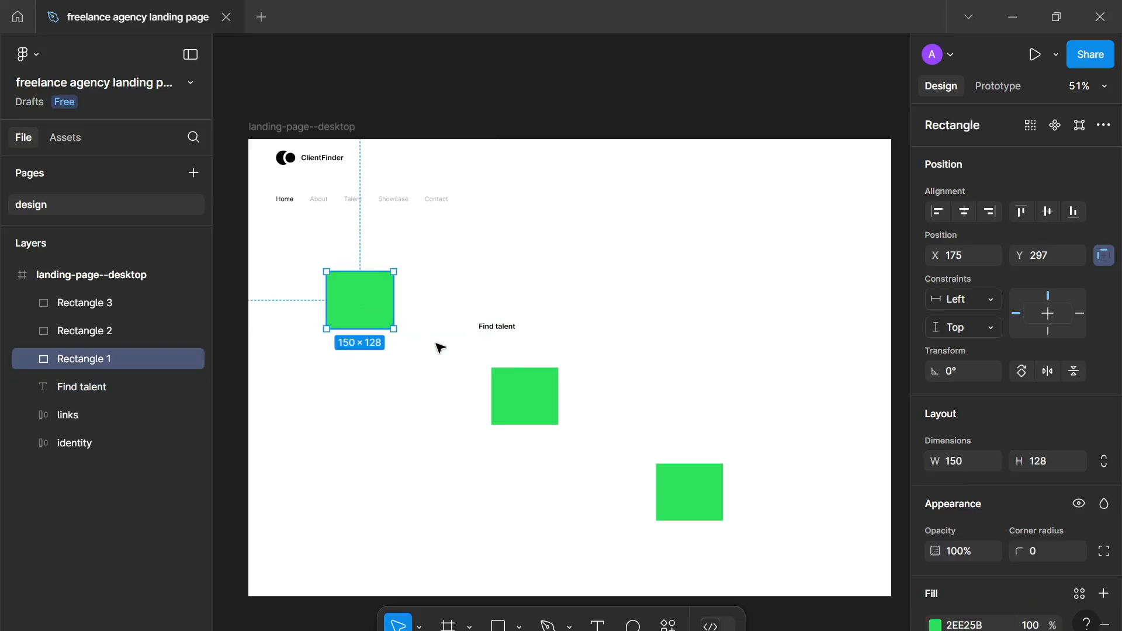
pyautogui.keyDown('shift'); pyautogui.click(503, 388); pyautogui.keyUp('shift')
pyautogui.keyDown('shift'); pyautogui.click(675, 472); pyautogui.keyUp('shift')
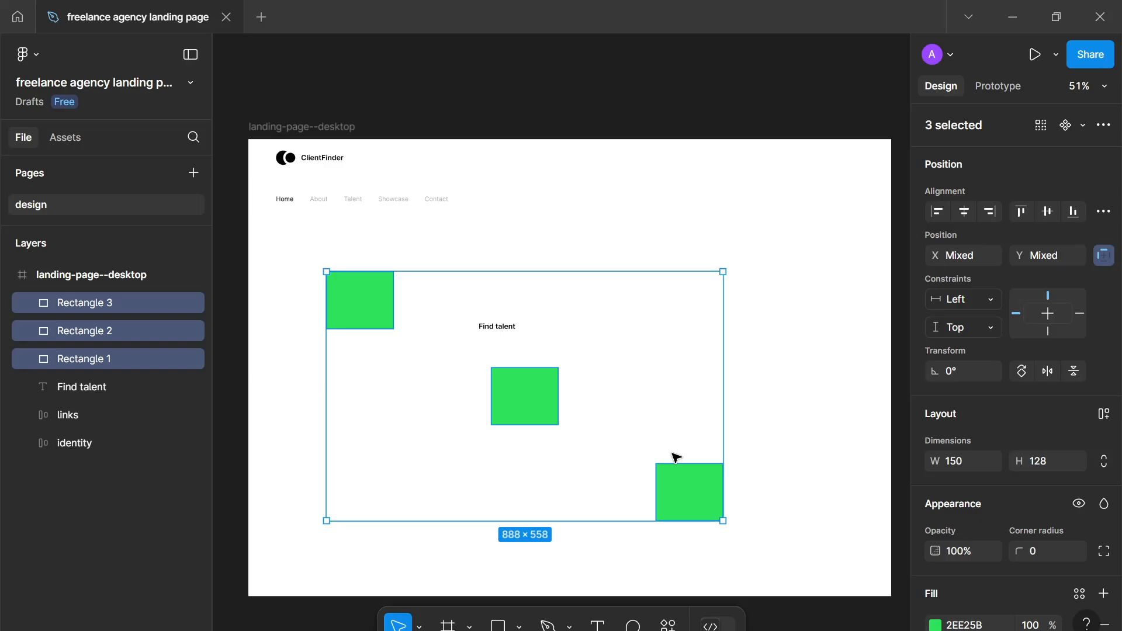
pyautogui.press('Delete')
# Wrap the Find talent text in an auto layout frame and rename the frame cta.
pyautogui.scroll(5, 489, 366)
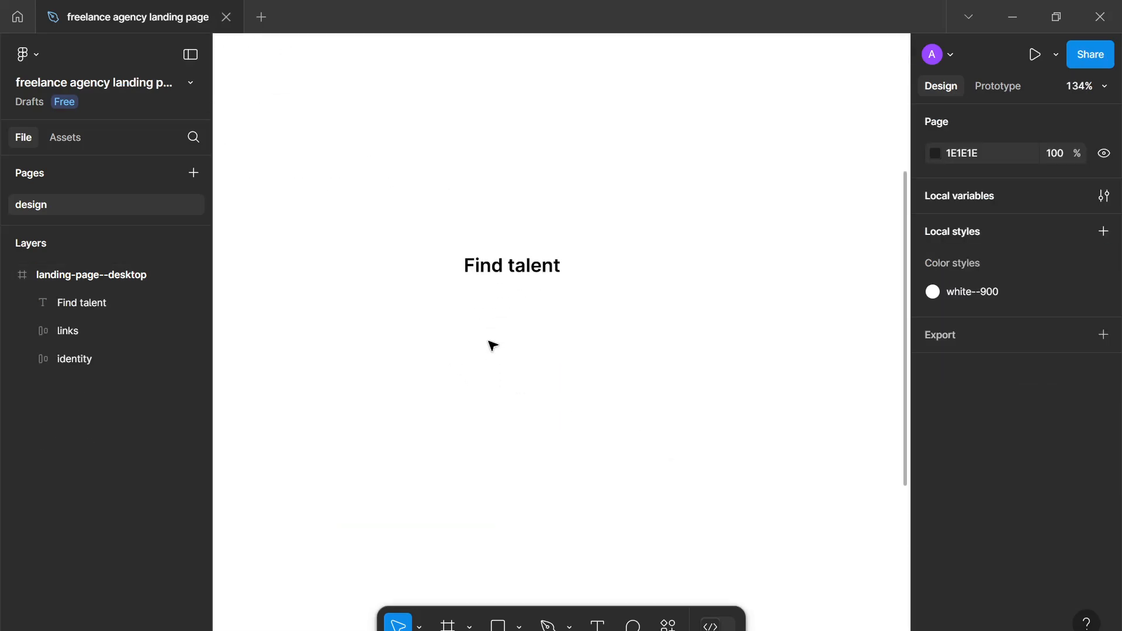
pyautogui.click(504, 264)
pyautogui.scroll(-2, 508, 264)
pyautogui.moveTo(509, 264); pyautogui.dragTo(556, 371)
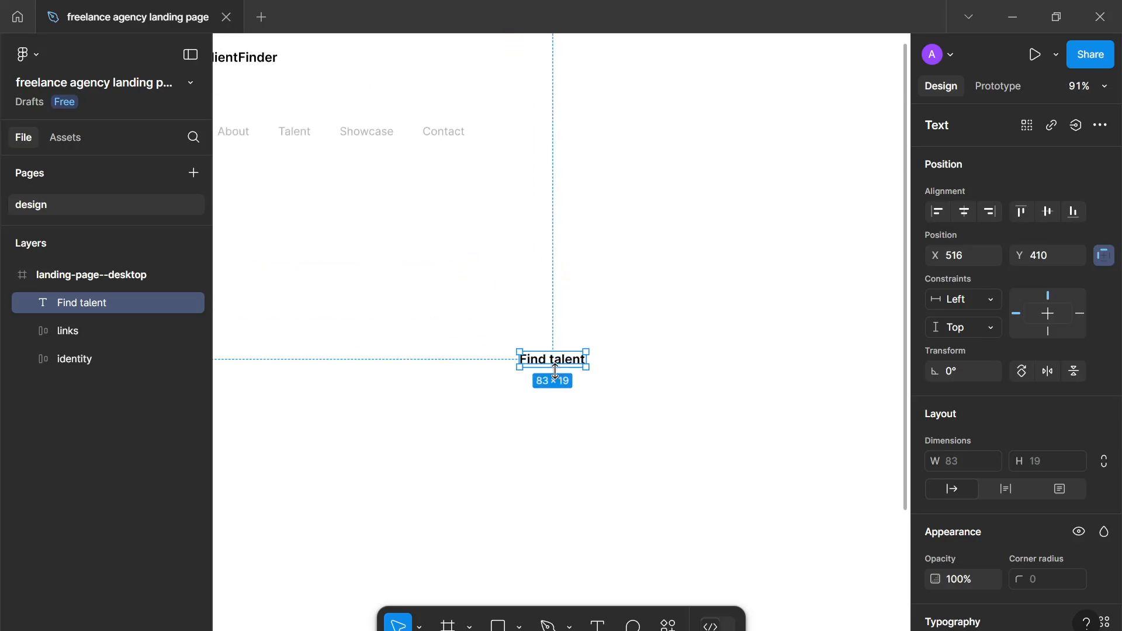
pyautogui.scroll(-2, 555, 372)
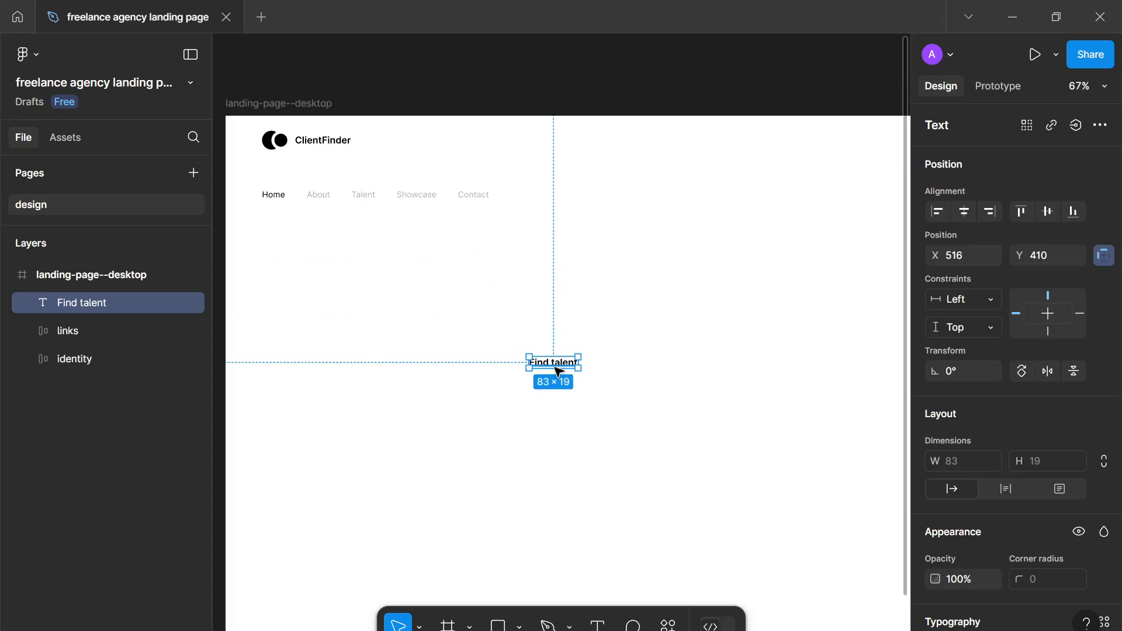
pyautogui.hotkey('shift', 'a')
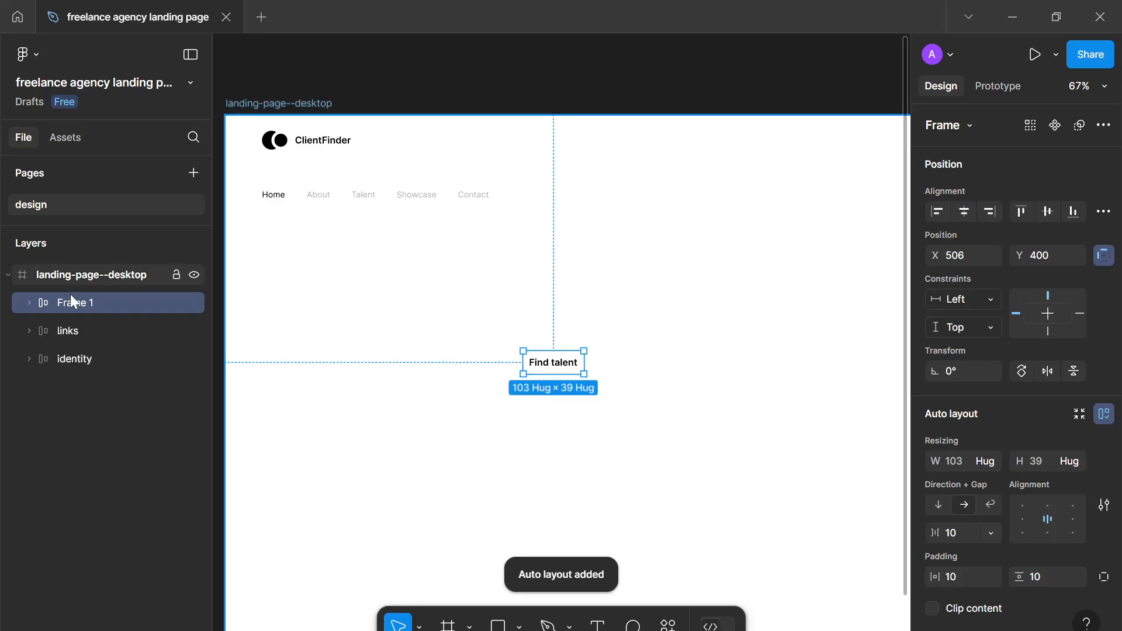
pyautogui.doubleClick(70, 296)
pyautogui.write('c')
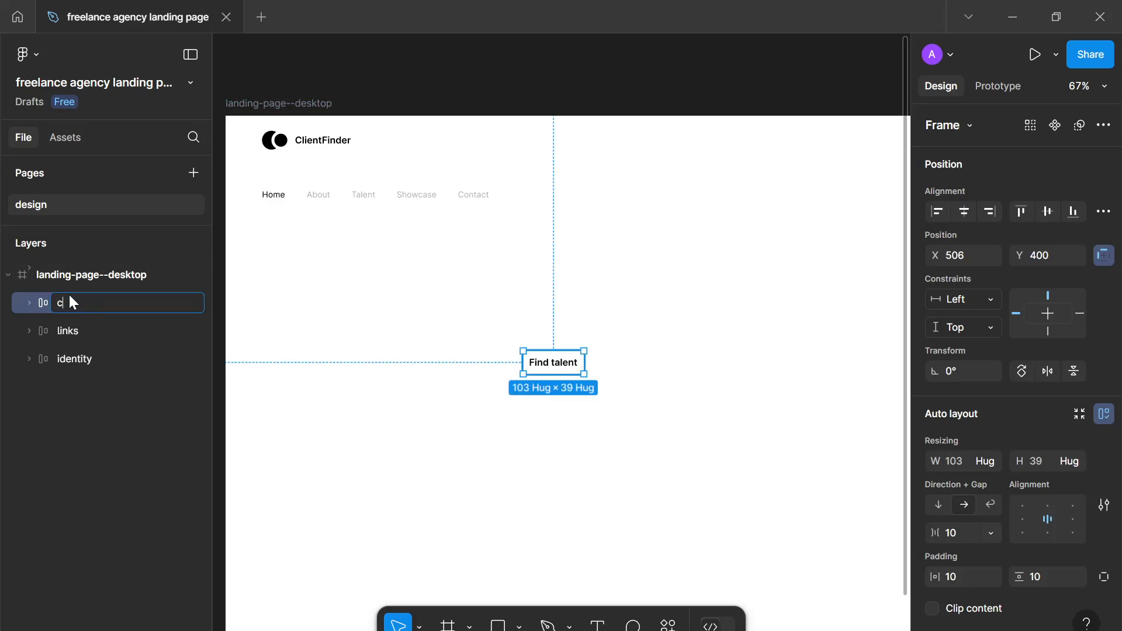
pyautogui.write('ta')
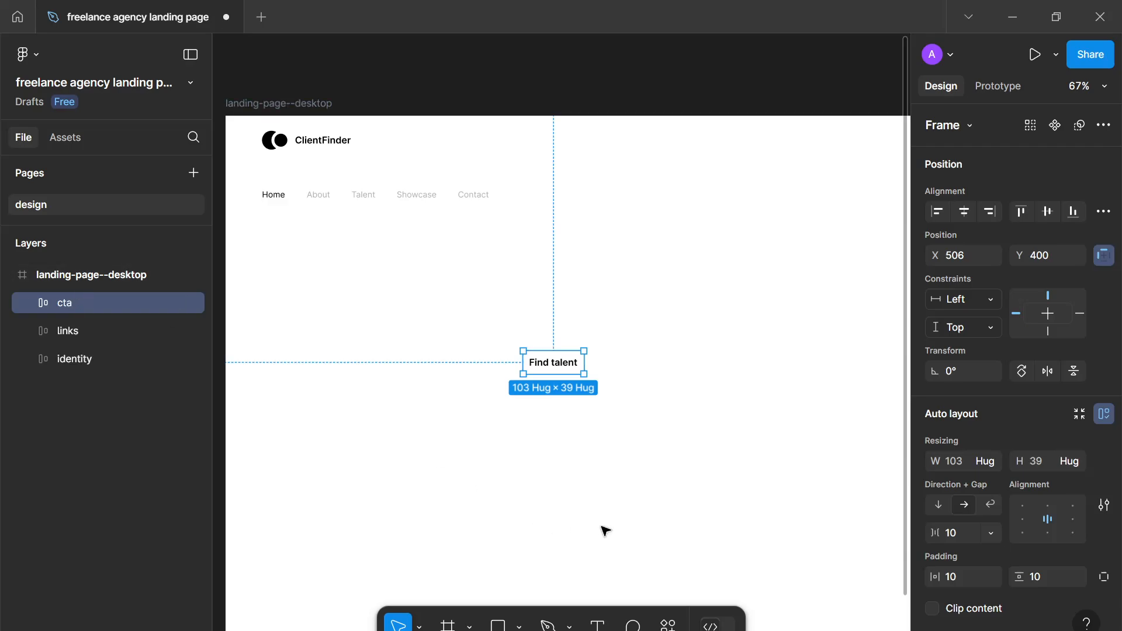
# Fill the cta frame with the black--100 variable and color its text with white--100.
pyautogui.scroll(-5, 945, 448)
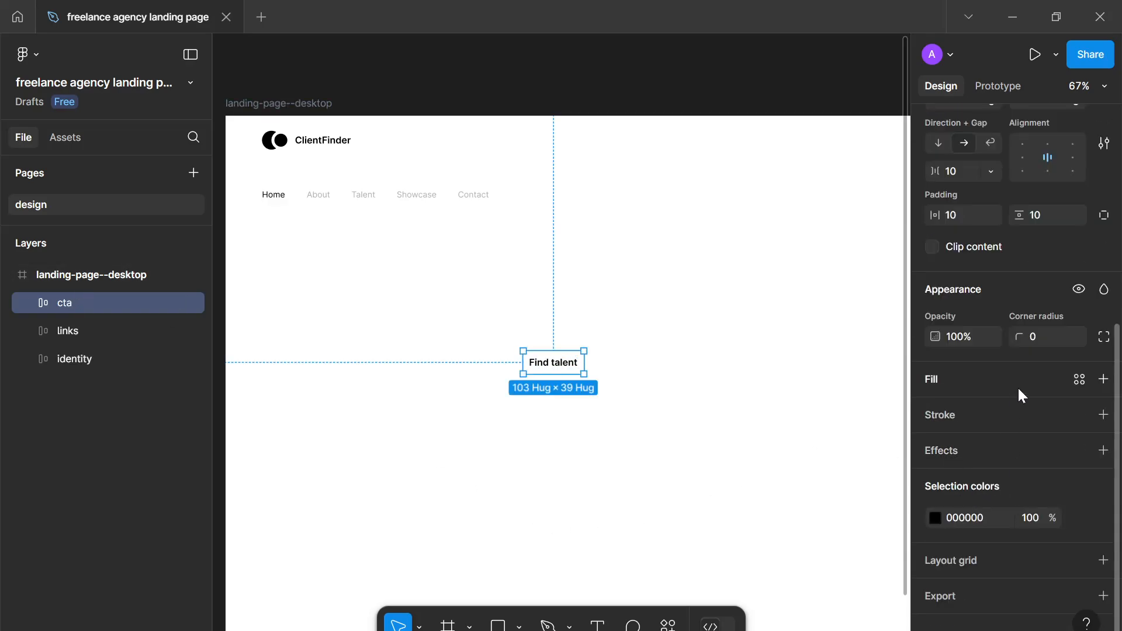
pyautogui.click(1086, 377)
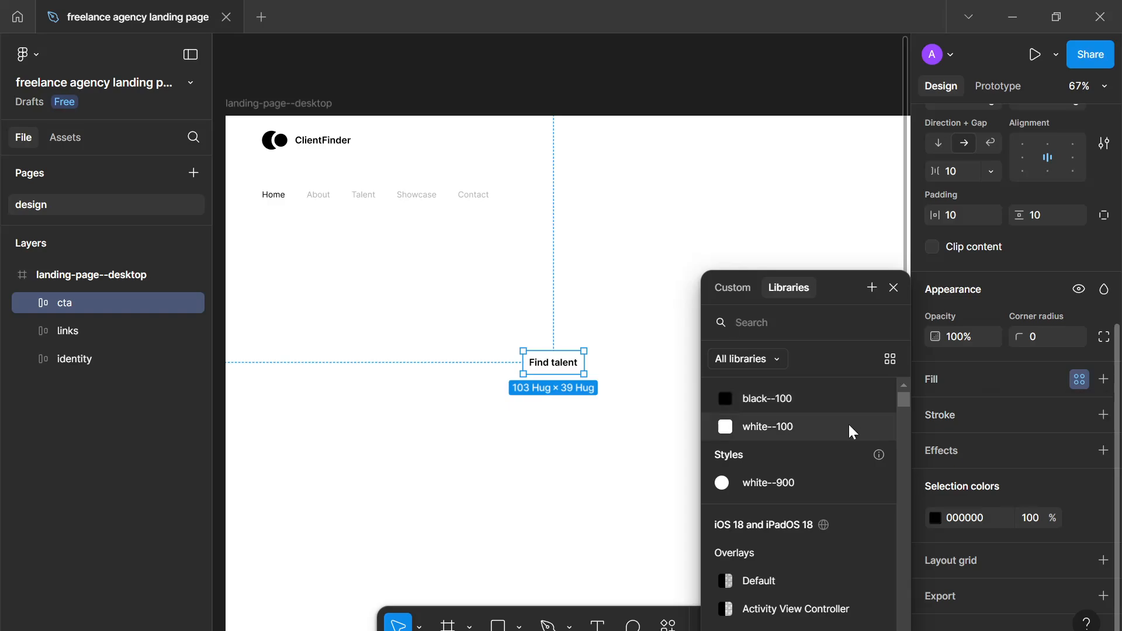
pyautogui.click(808, 401)
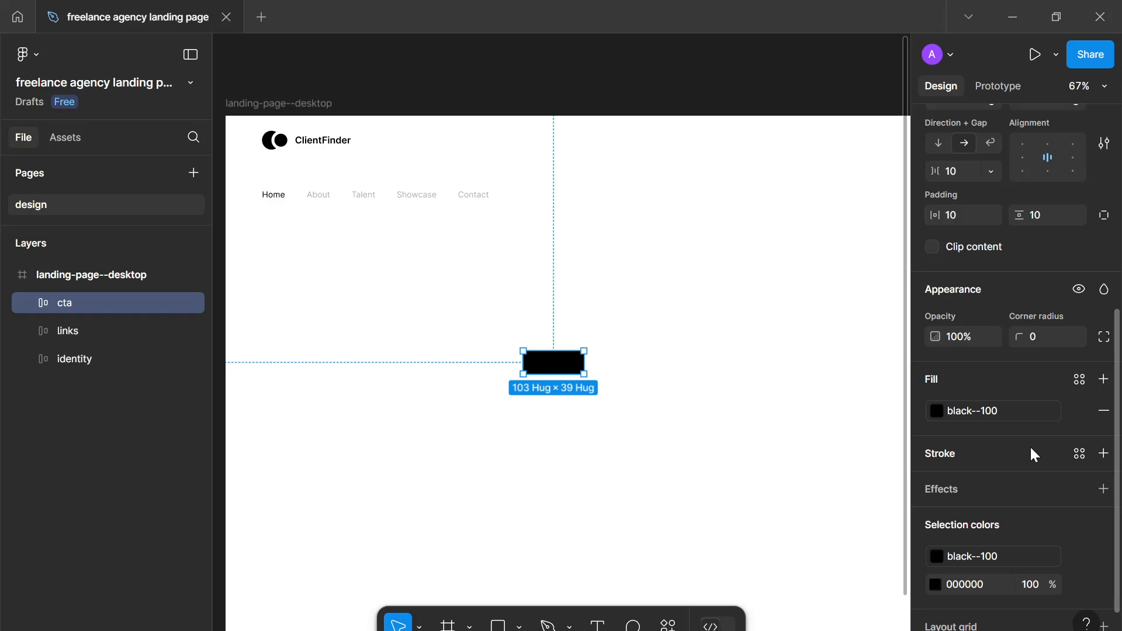
pyautogui.click(1075, 583)
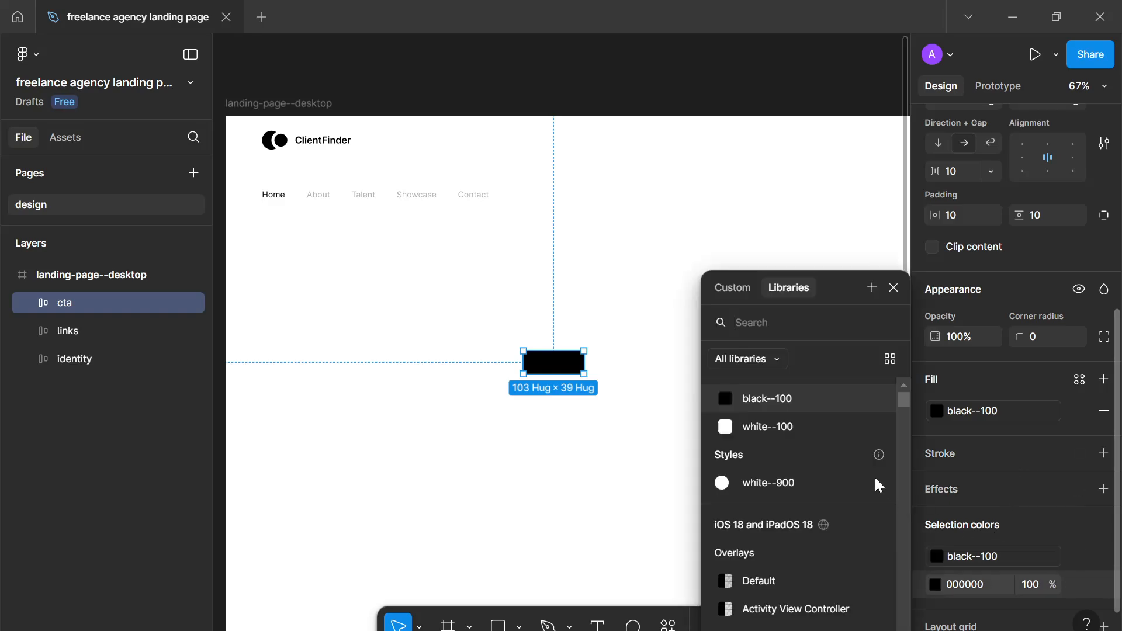
pyautogui.click(780, 429)
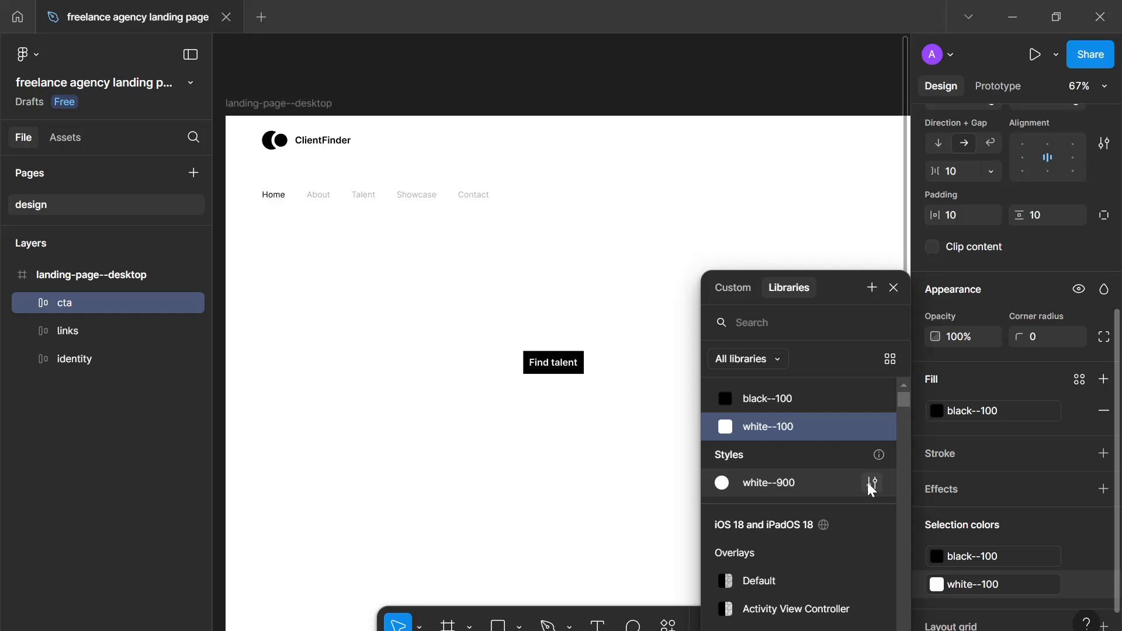
# Remove the FFFFFF fill from the white--900 color style and close the style and library windows.
pyautogui.click(872, 482)
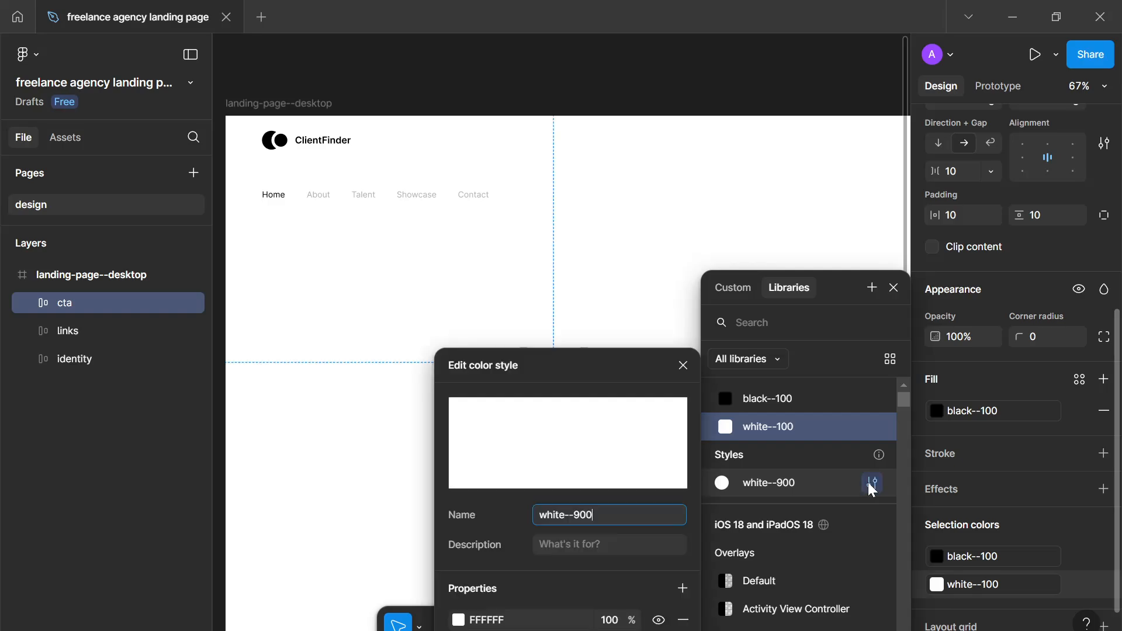
pyautogui.click(683, 619)
pyautogui.click(682, 366)
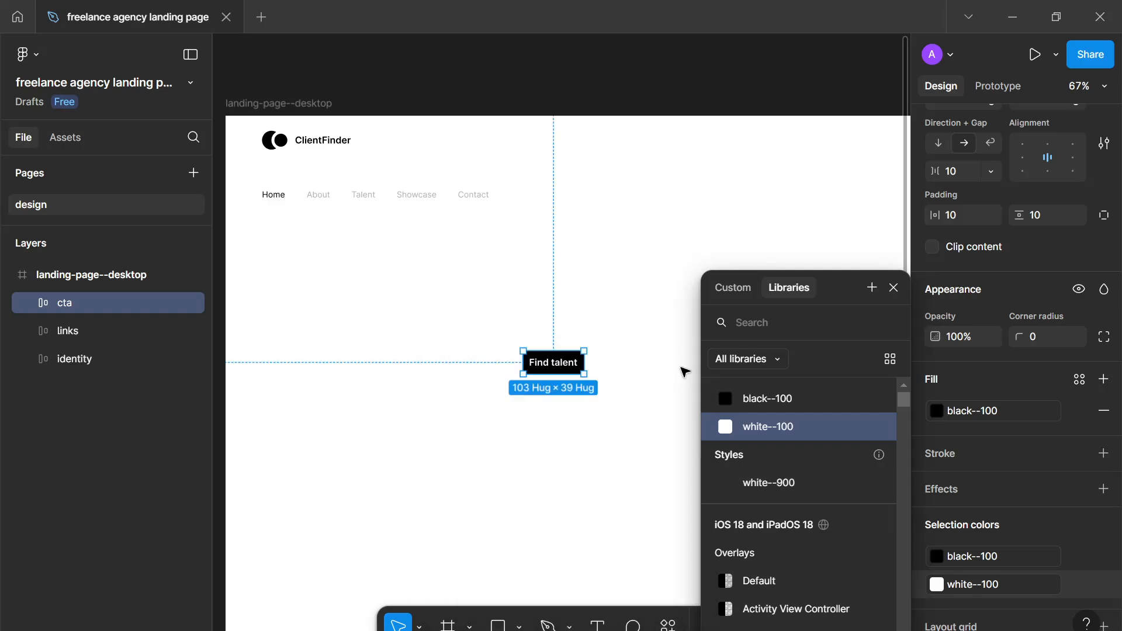
pyautogui.click(893, 288)
# Move the cta button to about X 567, Y 376 in the frame.
pyautogui.click(616, 387)
pyautogui.moveTo(570, 372); pyautogui.dragTo(607, 365)
pyautogui.hscroll(3, 601, 382)
pyautogui.scroll(-1, 601, 381)
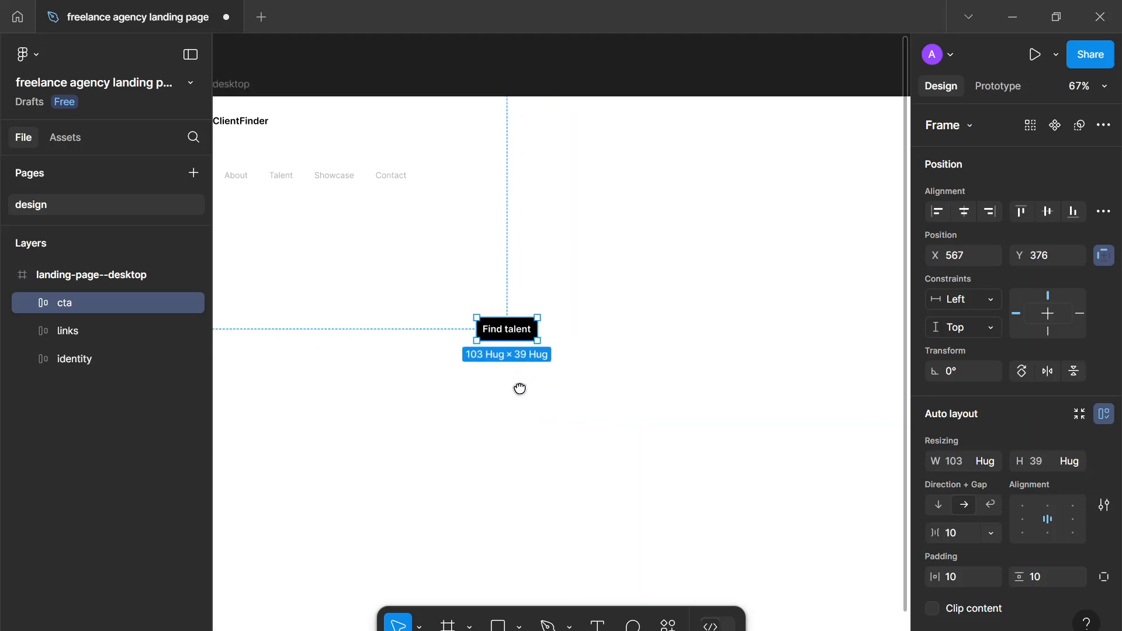
# Set the cta button's auto layout gap to 0, horizontal padding to 32 and vertical padding to 16.
pyautogui.scroll(5, 501, 358)
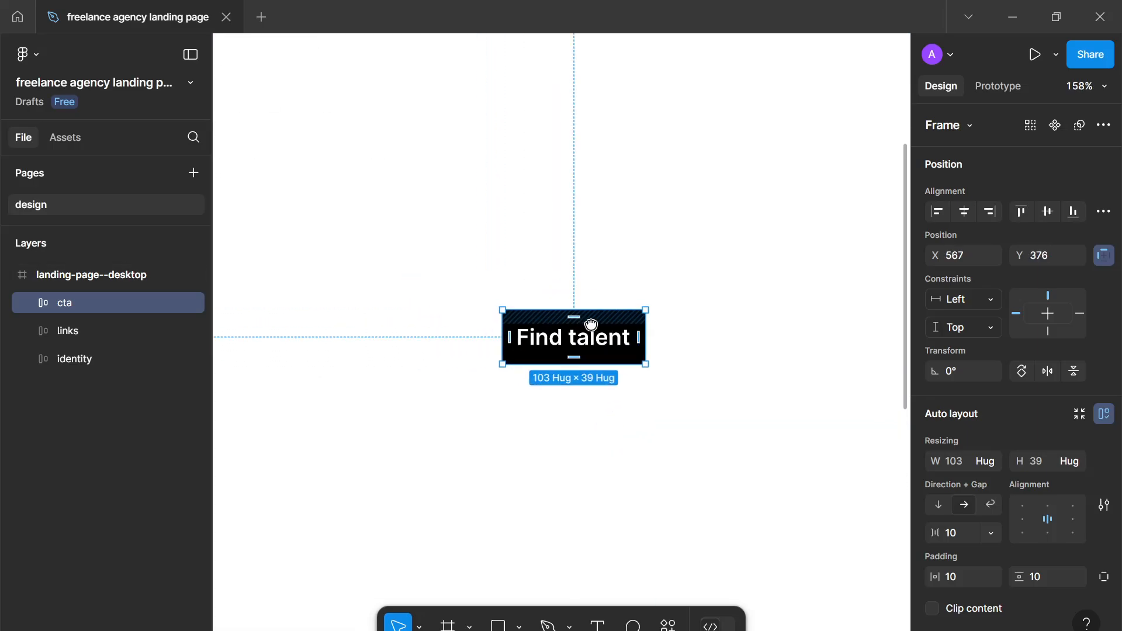
pyautogui.scroll(-1, 957, 447)
pyautogui.scroll(-2, 956, 447)
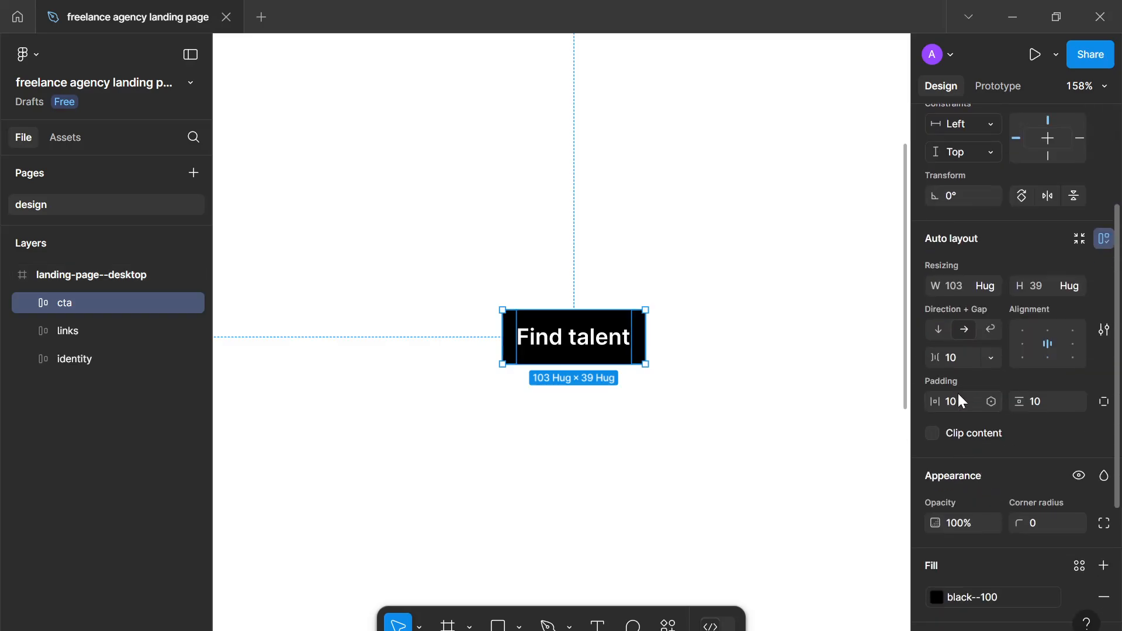
pyautogui.click(963, 362)
pyautogui.write('0')
pyautogui.click(961, 408)
pyautogui.write('32')
pyautogui.press('Return')
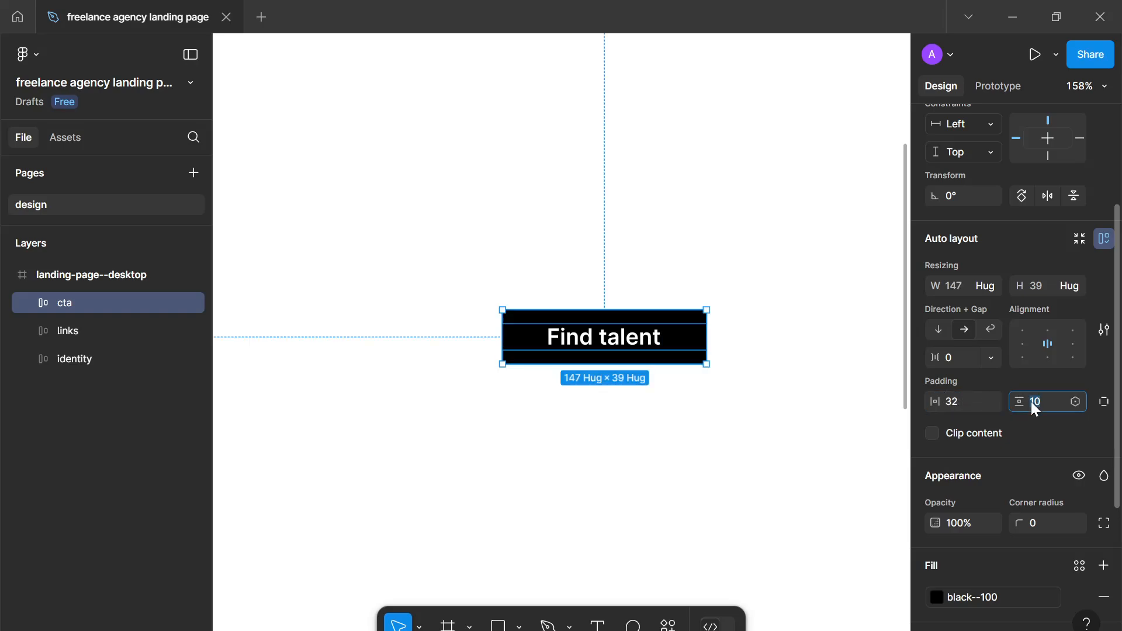
pyautogui.press('Return')
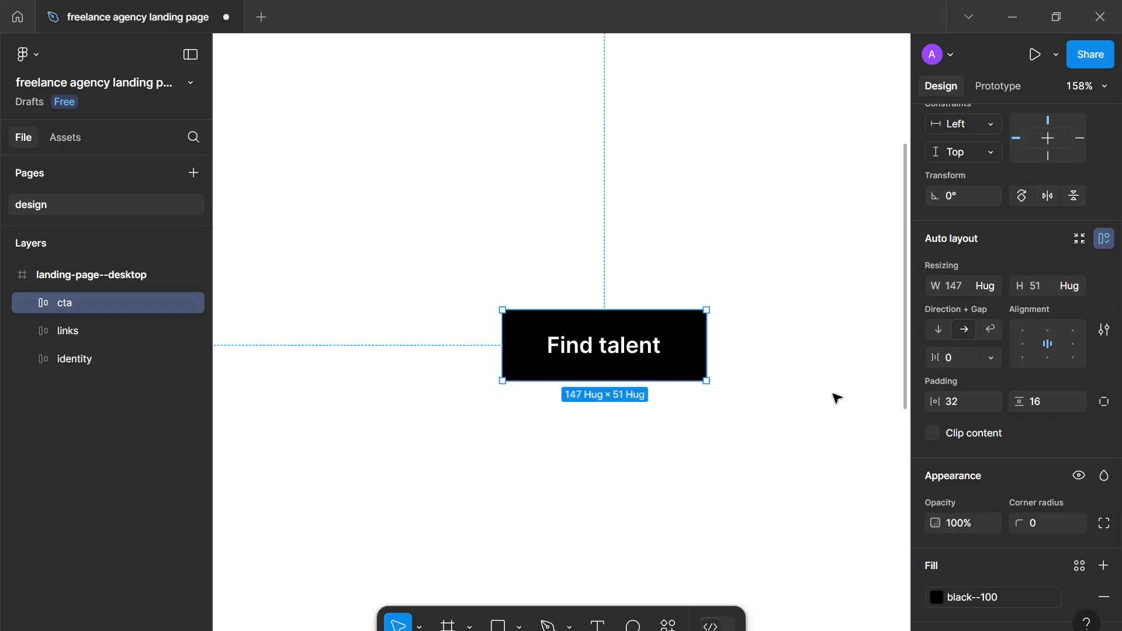
# Round the cta button's corners with a radius of 12.
pyautogui.click(1036, 521)
pyautogui.write('12')
pyautogui.press('Return')
pyautogui.click(786, 474)
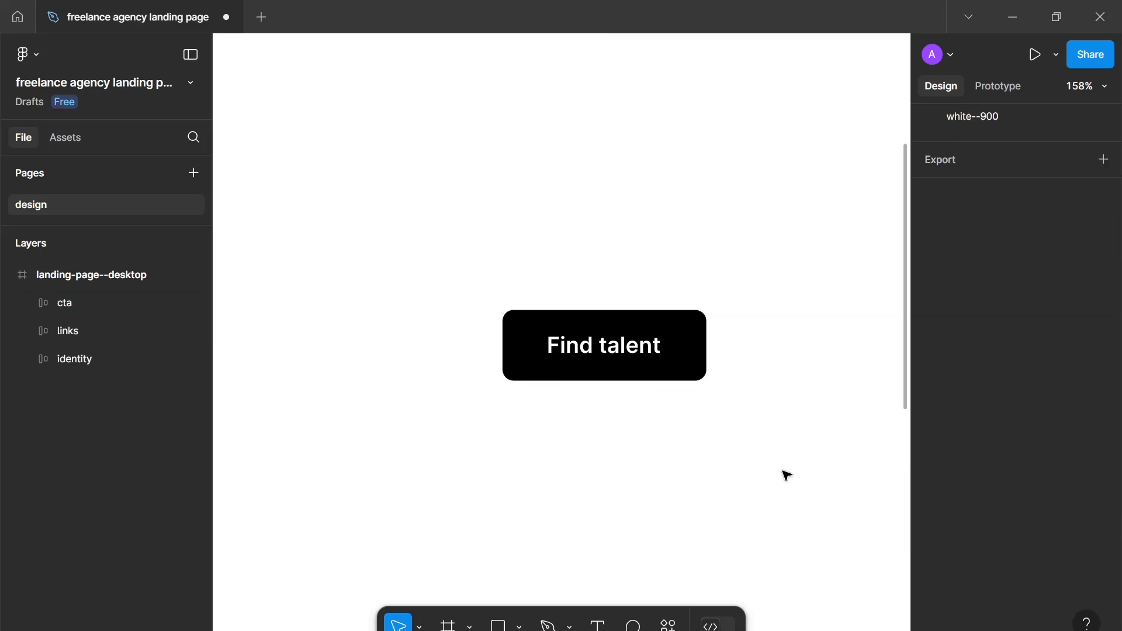
# Move the cta button to the right of the Contact link, at about X 482, Y 108.
pyautogui.scroll(-10, 787, 474)
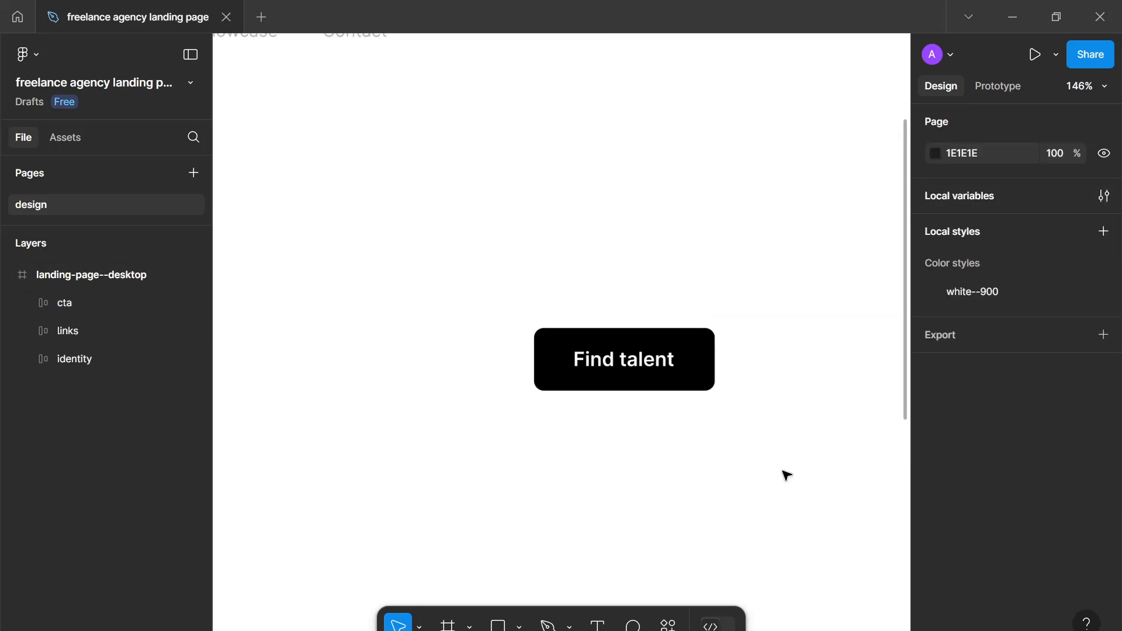
pyautogui.scroll(-2, 744, 467)
pyautogui.moveTo(736, 461); pyautogui.dragTo(608, 386)
pyautogui.scroll(-2, 663, 431)
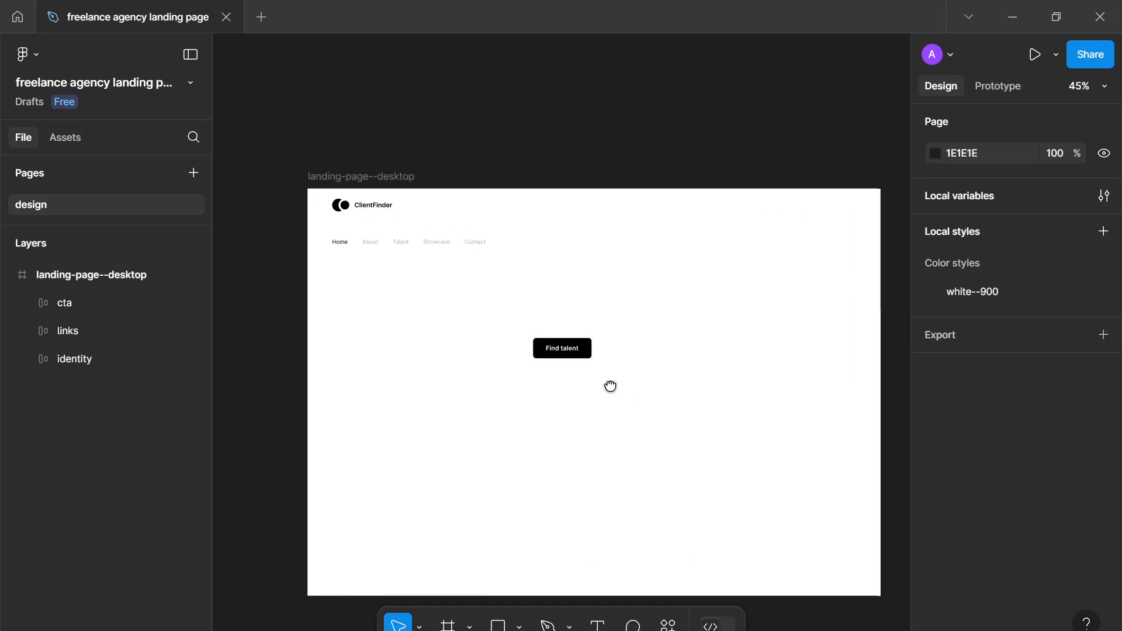
pyautogui.scroll(-2, 608, 386)
pyautogui.click(567, 354)
pyautogui.moveTo(567, 353); pyautogui.dragTo(538, 260)
pyautogui.scroll(5, 638, 463)
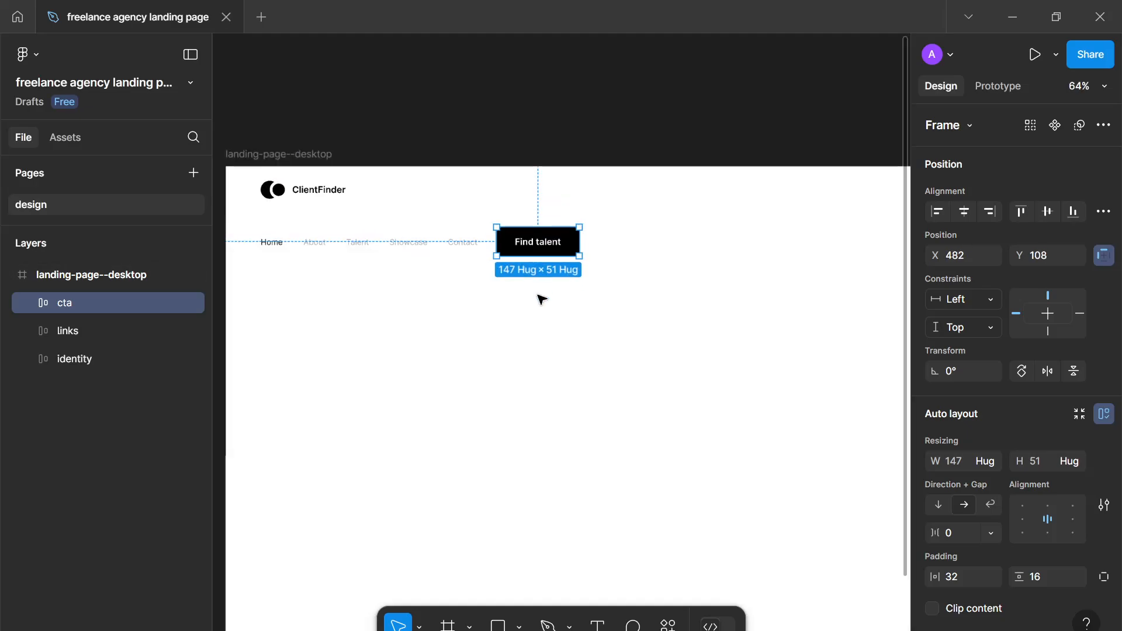
# Reduce the cta button's vertical padding to 12 and its horizontal padding to 28.
pyautogui.scroll(3, 654, 475)
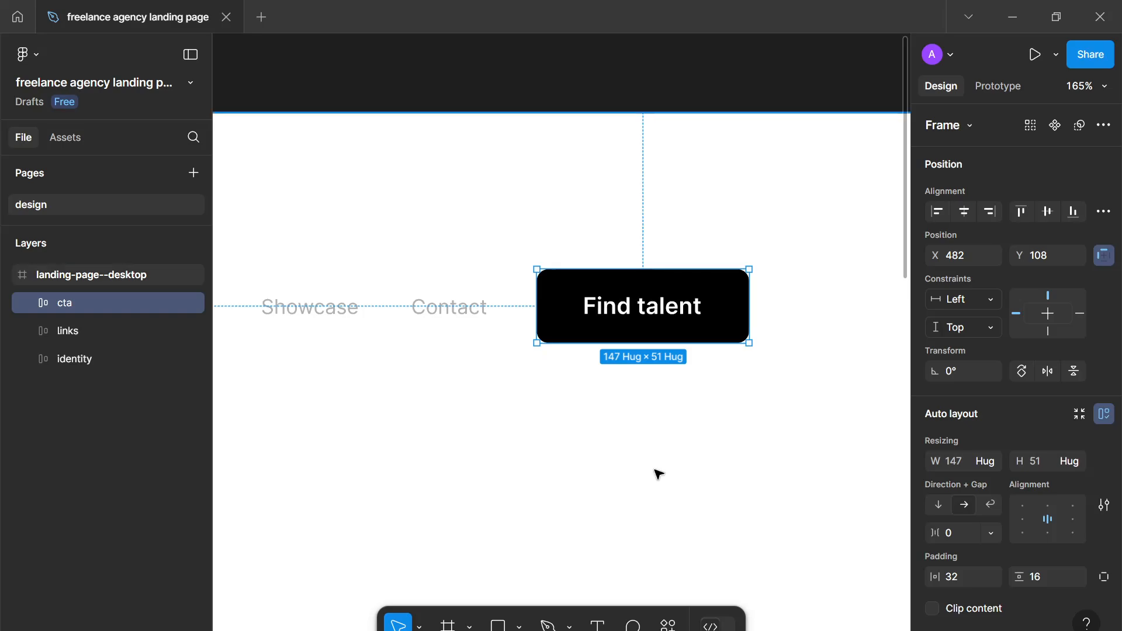
pyautogui.click(956, 575)
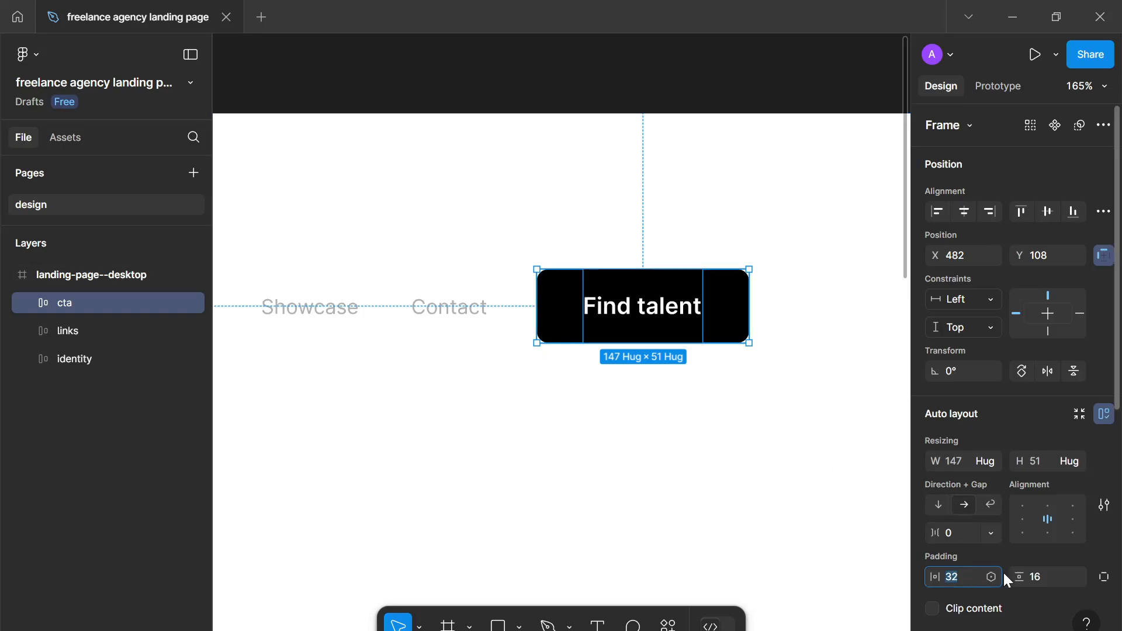
pyautogui.press('Tab')
pyautogui.write('14')
pyautogui.press('Return')
pyautogui.press('Down')
pyautogui.press('Down')
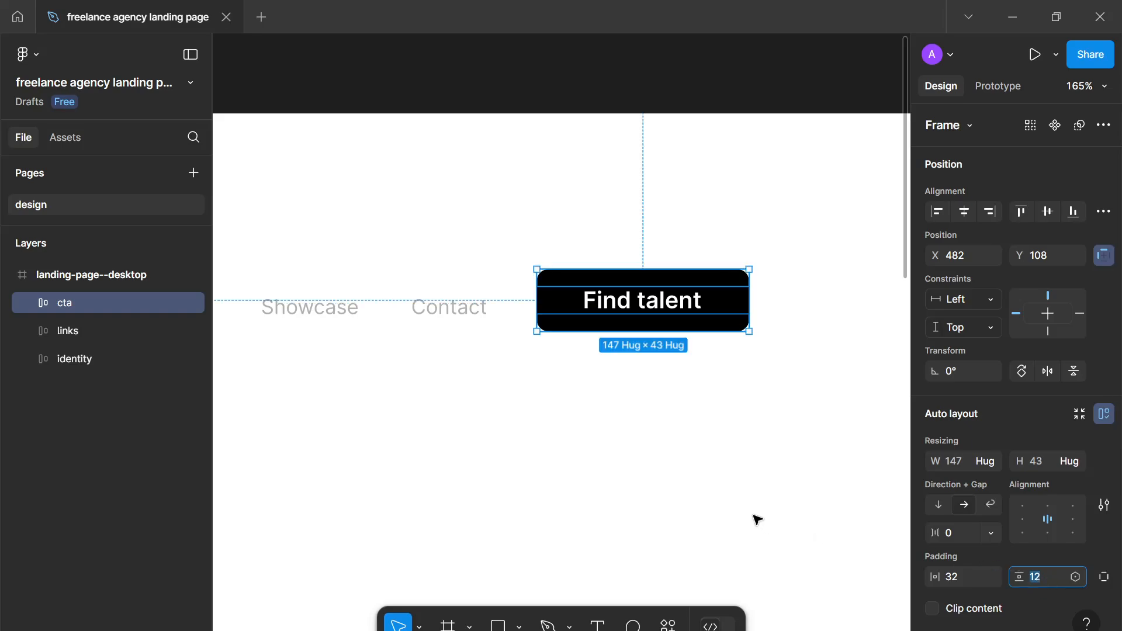
pyautogui.click(971, 575)
pyautogui.press('Down')
pyautogui.press('Down')
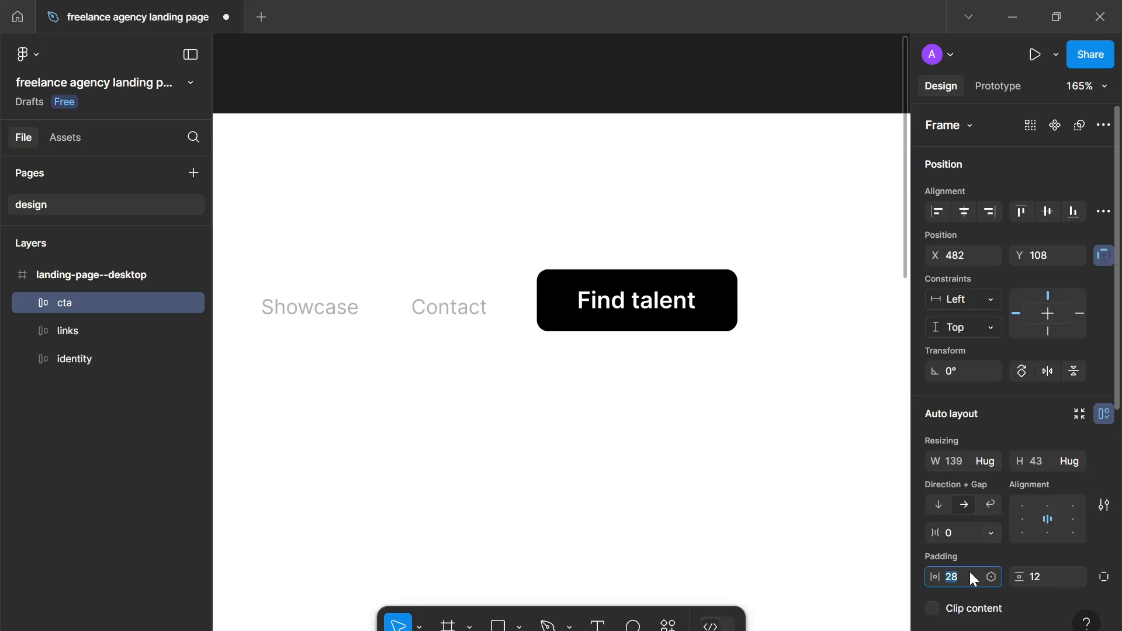
pyautogui.click(766, 500)
# Move the cta button away from the navigation links, to about X 909, Y 179.
pyautogui.scroll(-3, 760, 497)
pyautogui.scroll(-10, 677, 471)
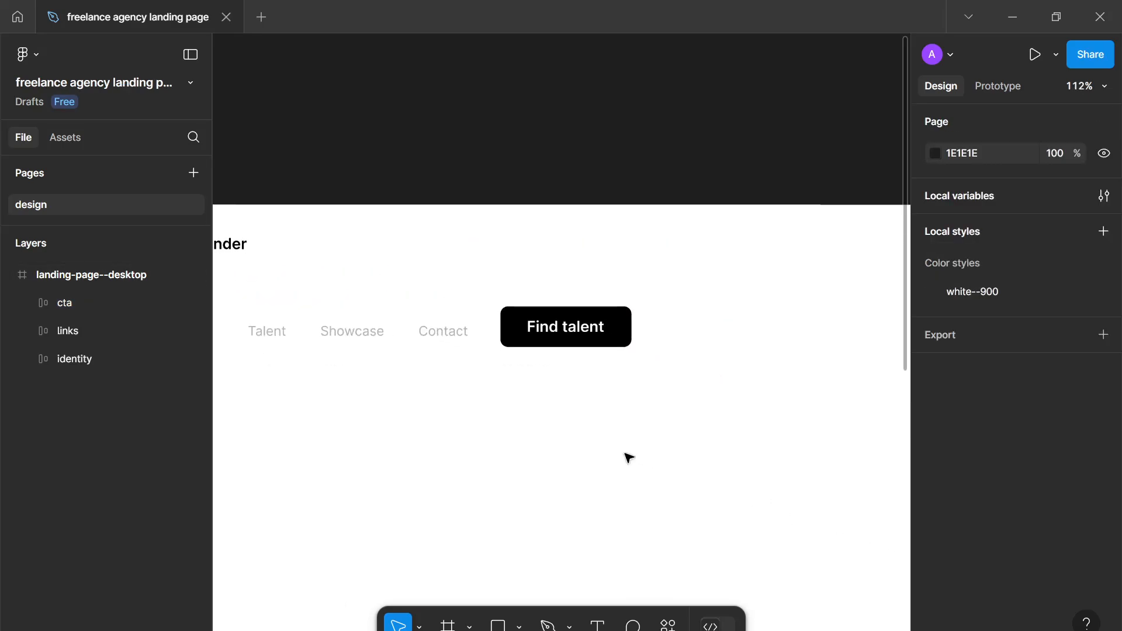
pyautogui.scroll(3, 539, 361)
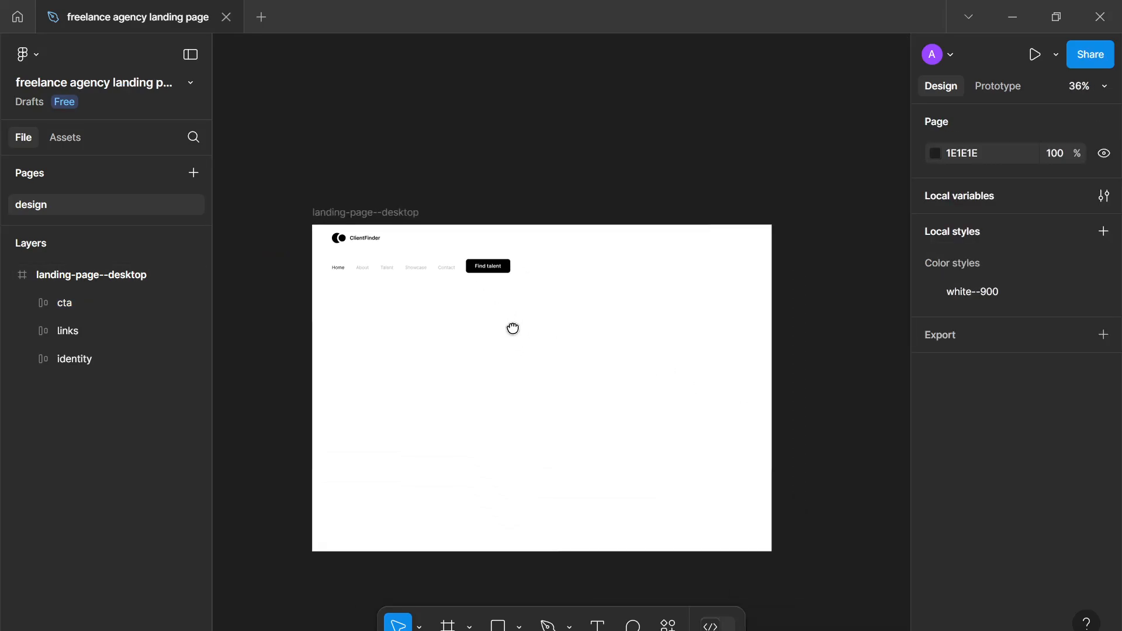
pyautogui.moveTo(499, 253); pyautogui.dragTo(684, 283)
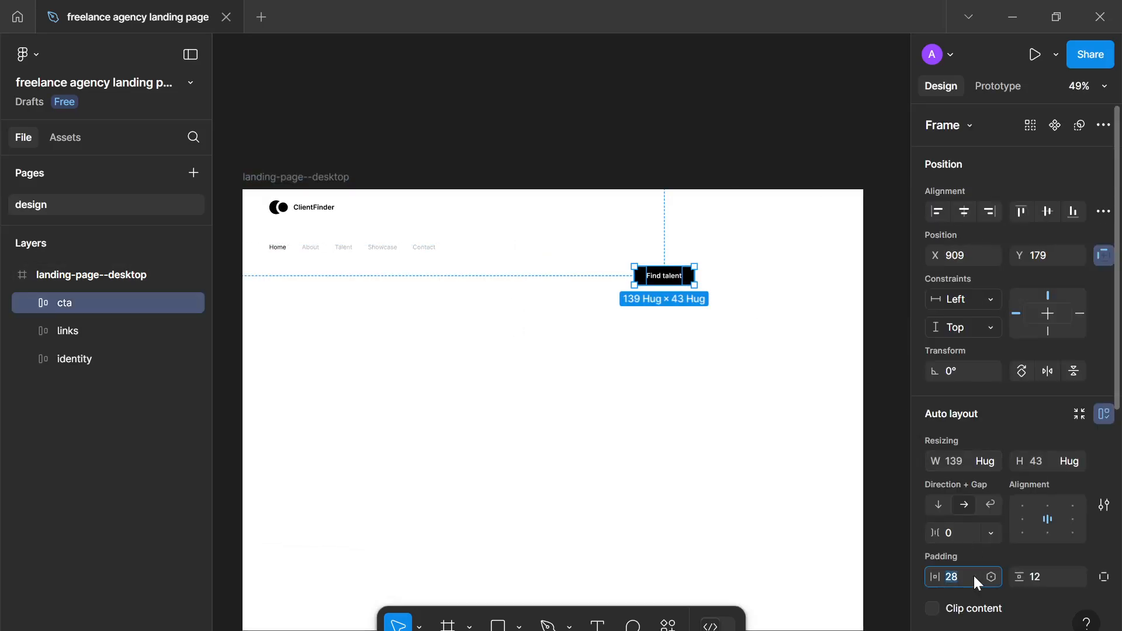
# Increase the cta button's vertical padding to 16.
pyautogui.click(1037, 574)
pyautogui.press('Up')
pyautogui.press('Up')
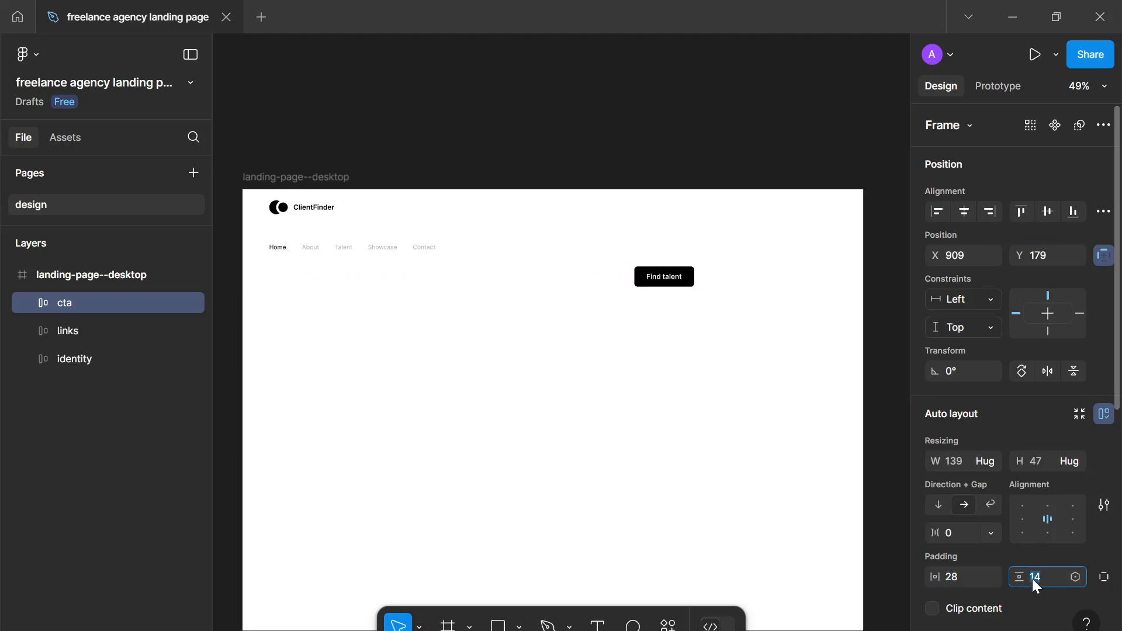
pyautogui.press('Up')
pyautogui.press('Up')
pyautogui.click(768, 456)
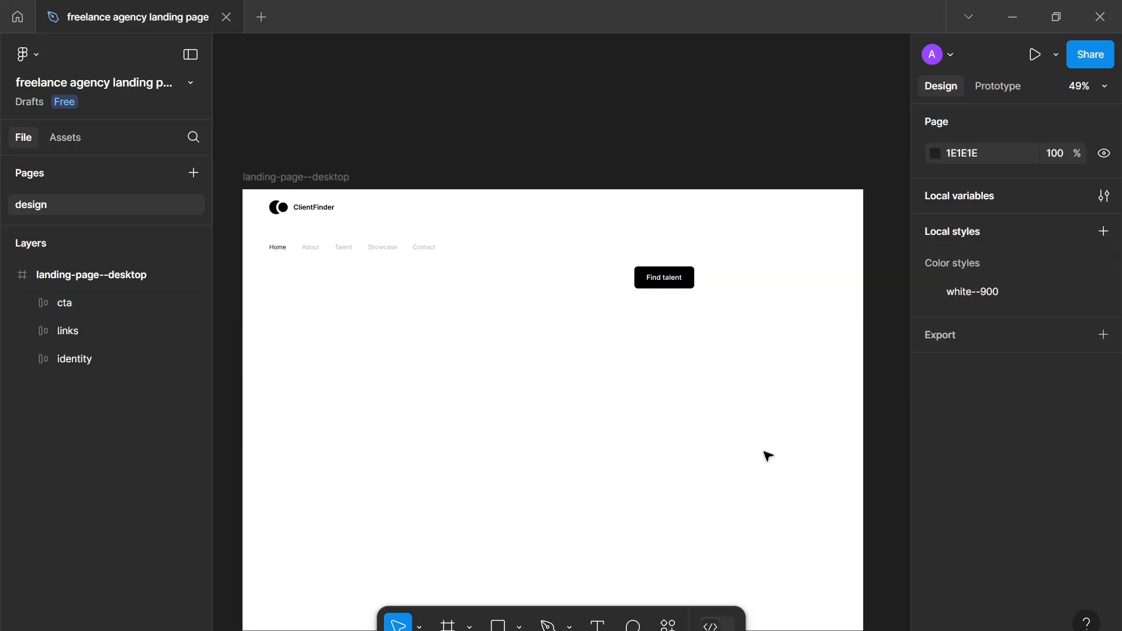
# Move the cta button beneath the navigation links, aligned with their left edge at about X 62, Y 193.
pyautogui.moveTo(659, 279); pyautogui.dragTo(292, 291)
pyautogui.click(636, 273)
pyautogui.click(308, 318)
pyautogui.scroll(-3, 346, 343)
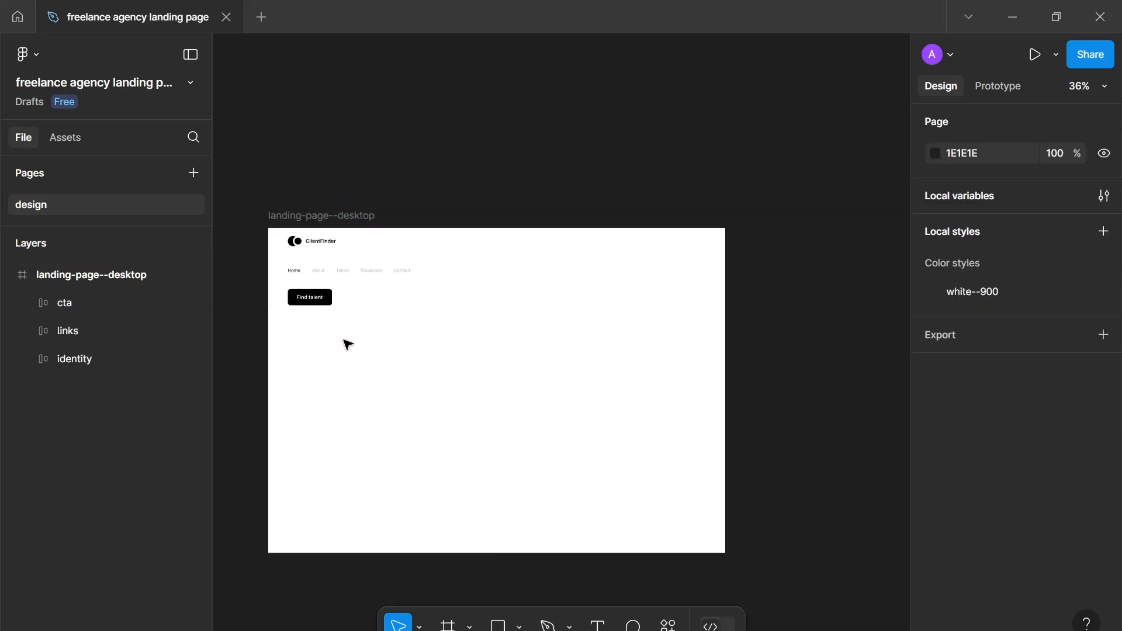
pyautogui.hscroll(-2, 403, 336)
pyautogui.scroll(6, 460, 329)
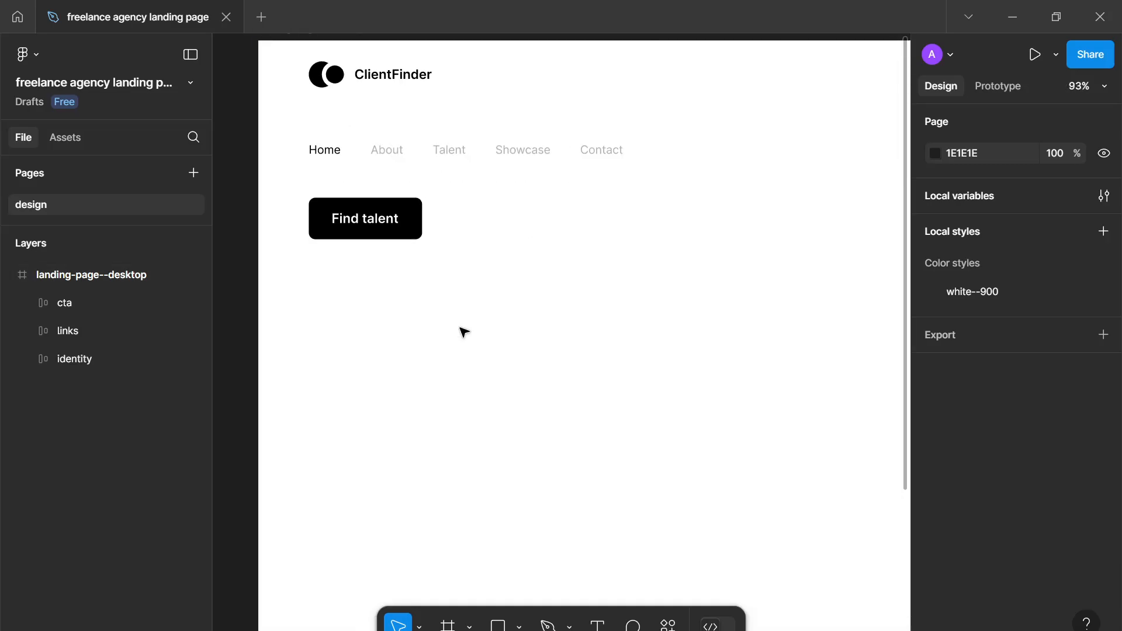
pyautogui.scroll(-2, 461, 332)
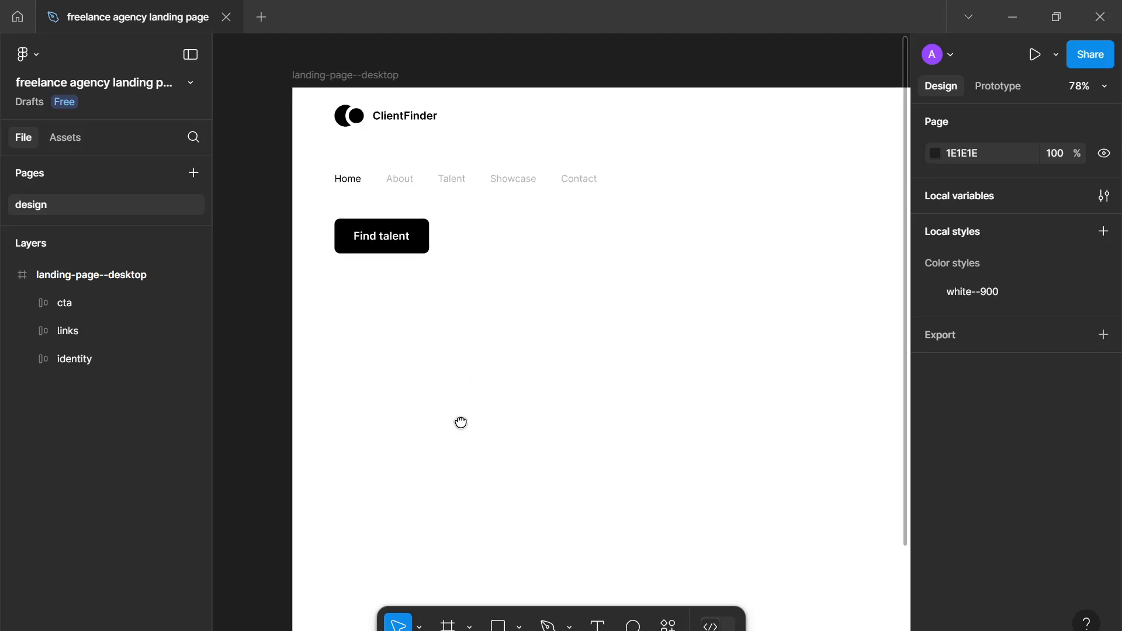
pyautogui.moveTo(460, 422); pyautogui.dragTo(468, 448)
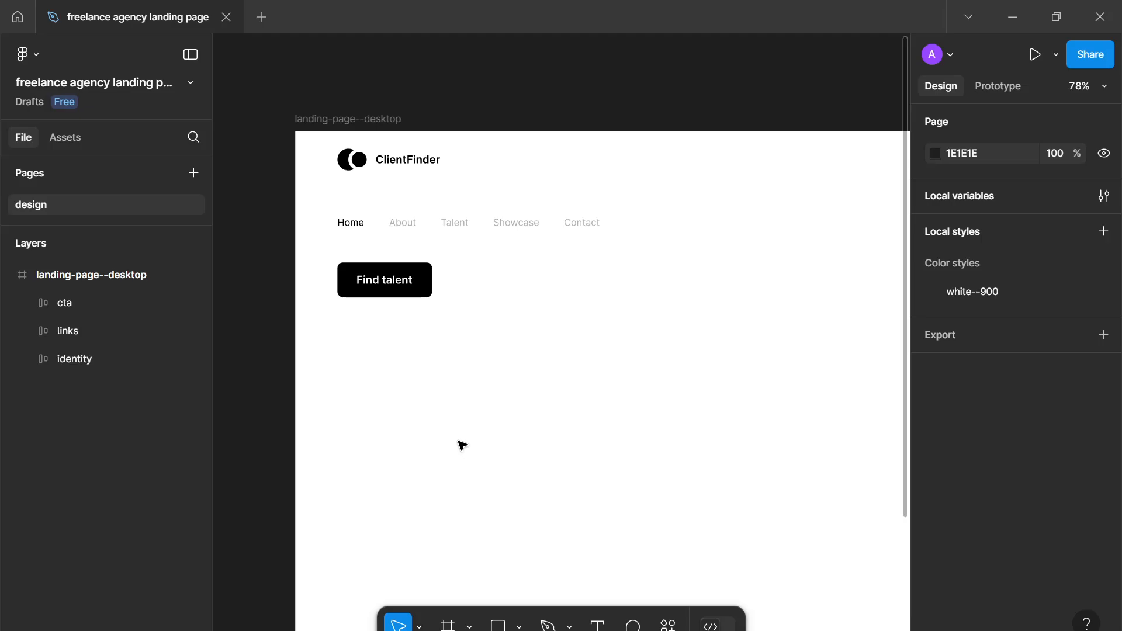
pyautogui.moveTo(450, 435); pyautogui.dragTo(433, 458)
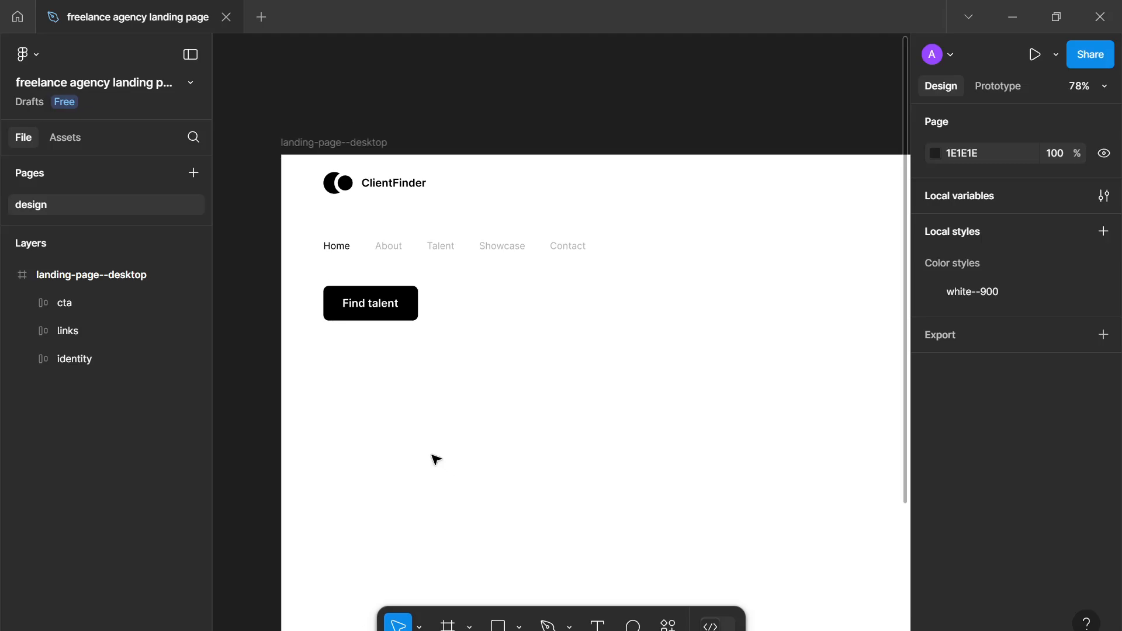
pyautogui.moveTo(313, 266); pyautogui.dragTo(486, 345)
pyautogui.click(563, 371)
pyautogui.scroll(-5, 564, 374)
pyautogui.scroll(3, 409, 339)
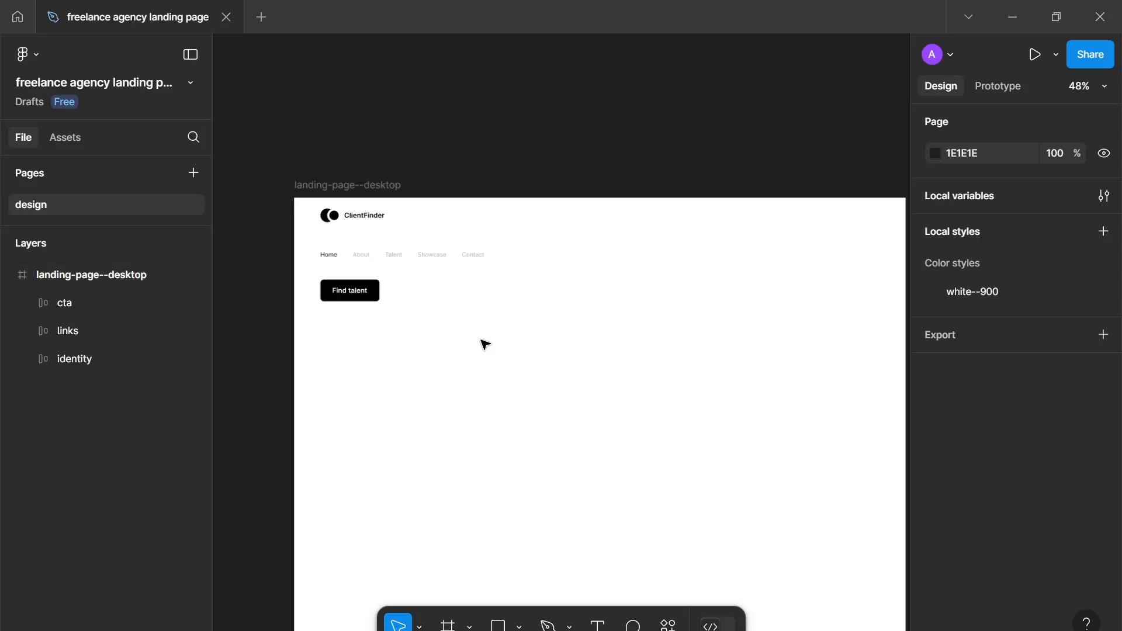
pyautogui.scroll(-2, 485, 343)
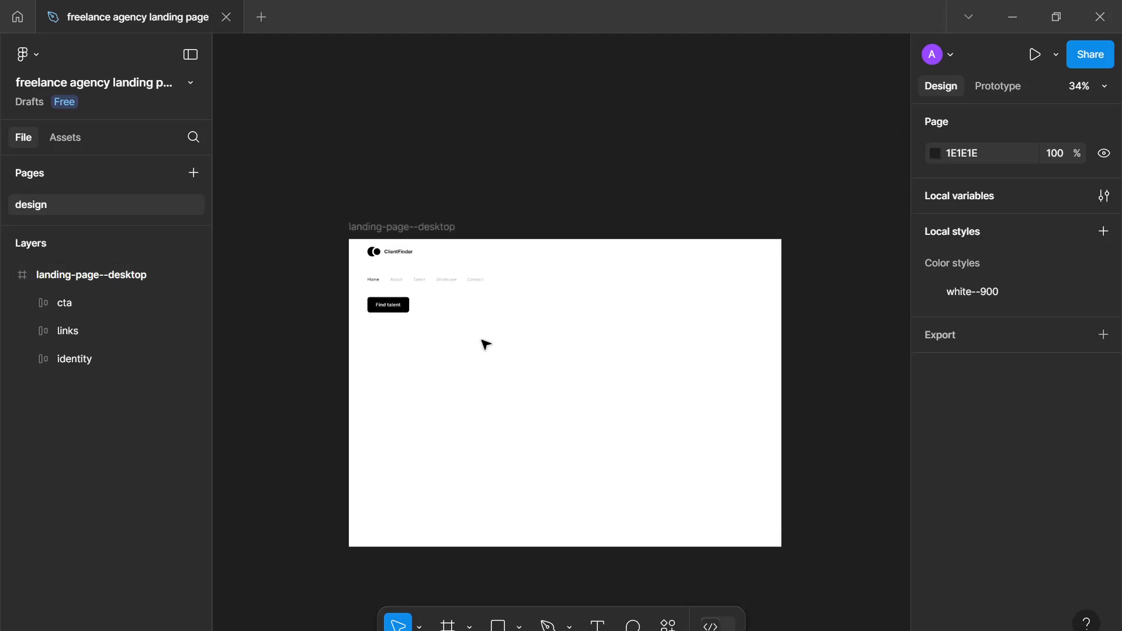
pyautogui.scroll(2, 475, 343)
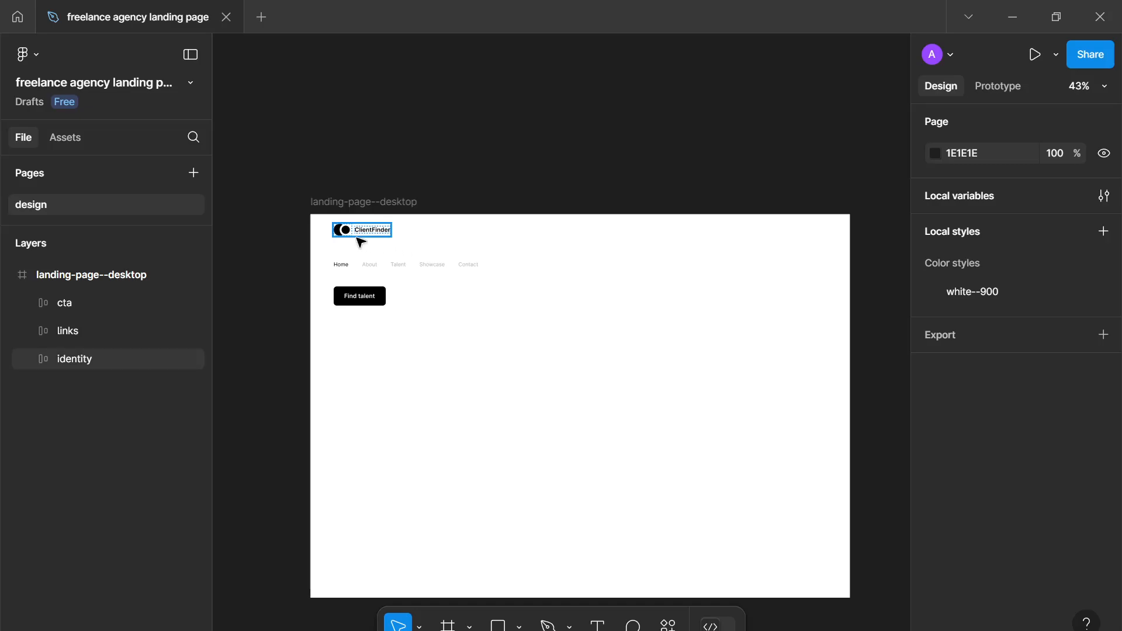
# Move the links level with the logo at about X 527, Y 34, and the cta button to the right end of that row.
pyautogui.click(354, 269)
pyautogui.click(364, 299)
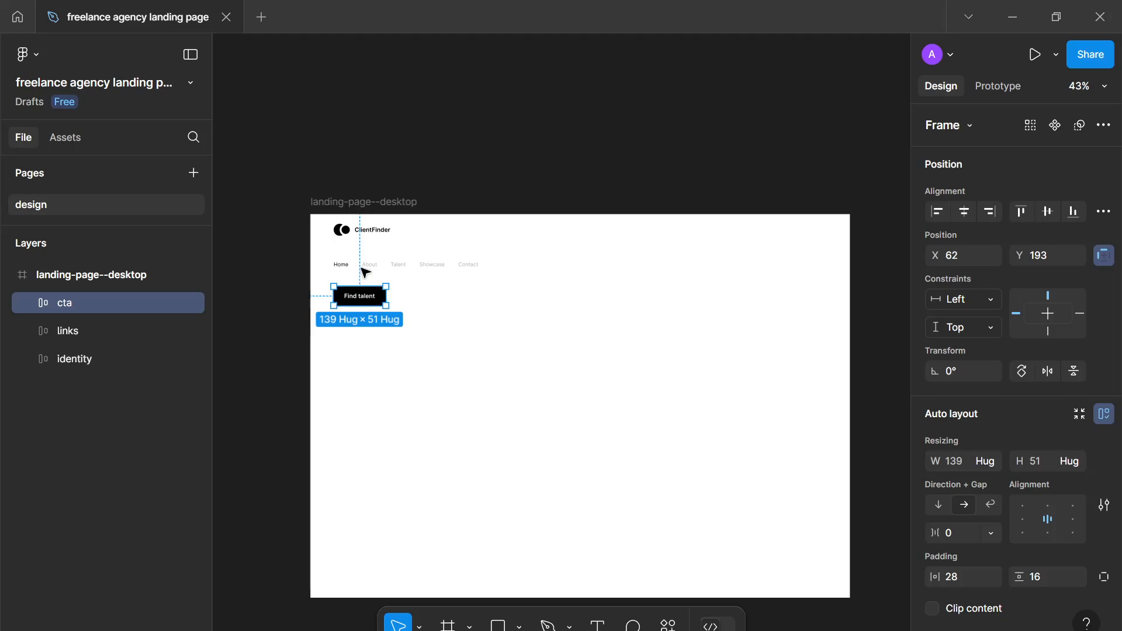
pyautogui.click(365, 234)
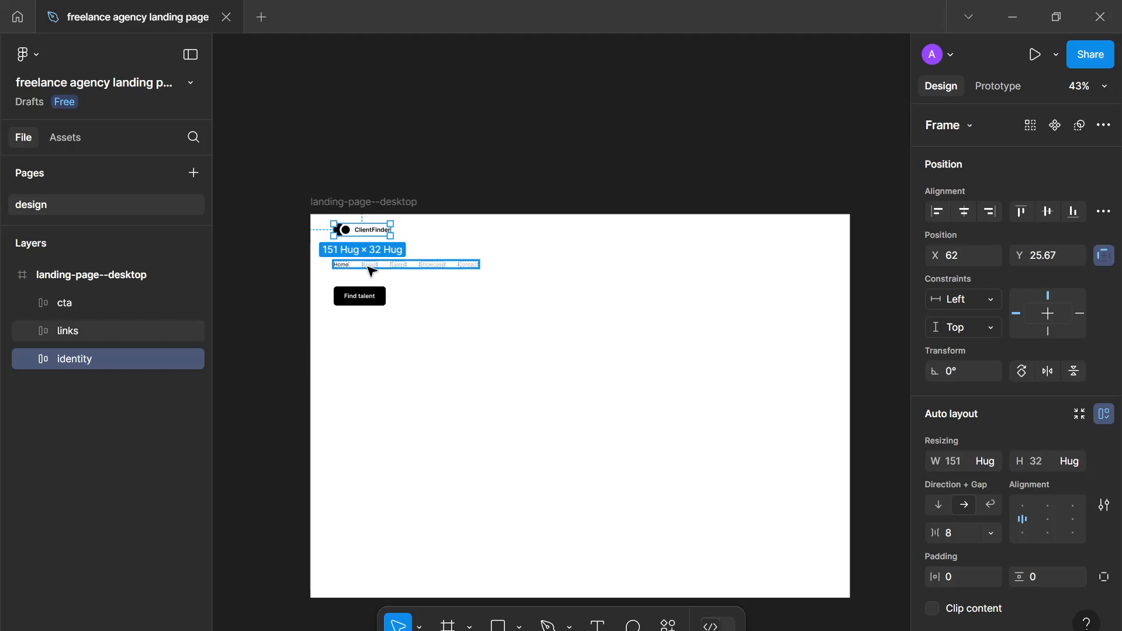
pyautogui.click(370, 270)
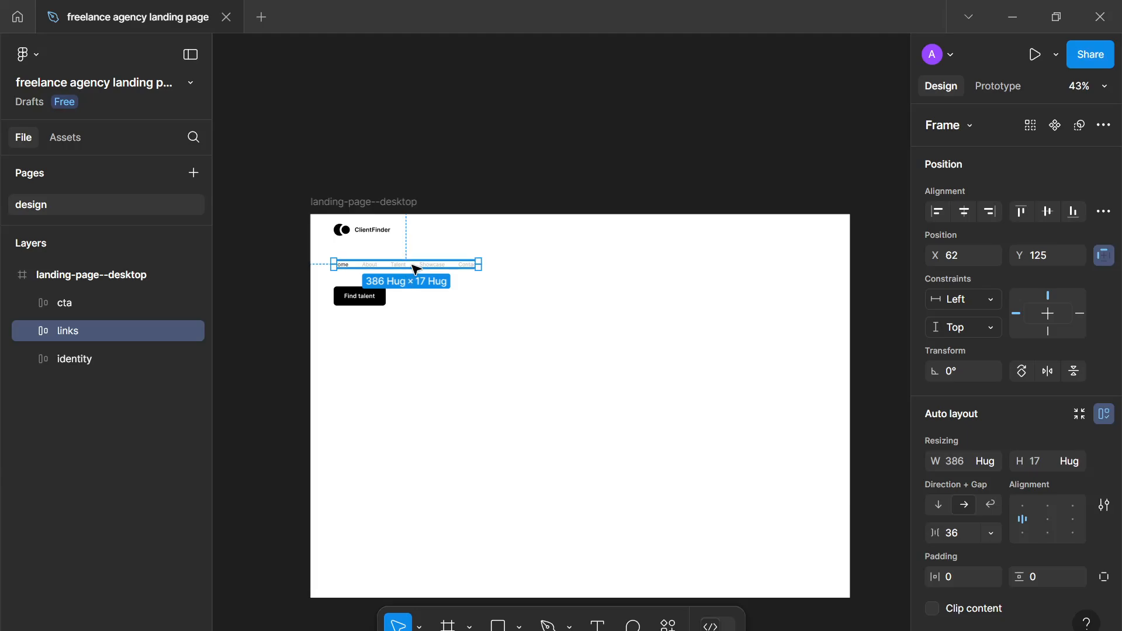
pyautogui.moveTo(416, 269); pyautogui.dragTo(584, 233)
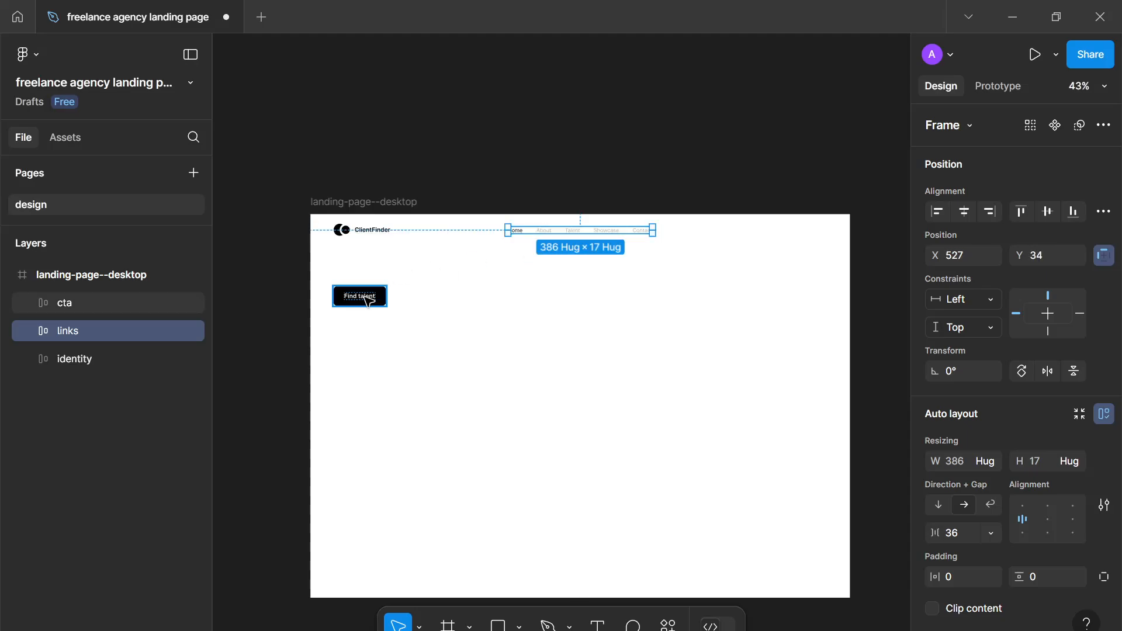
pyautogui.moveTo(368, 296); pyautogui.dragTo(371, 233)
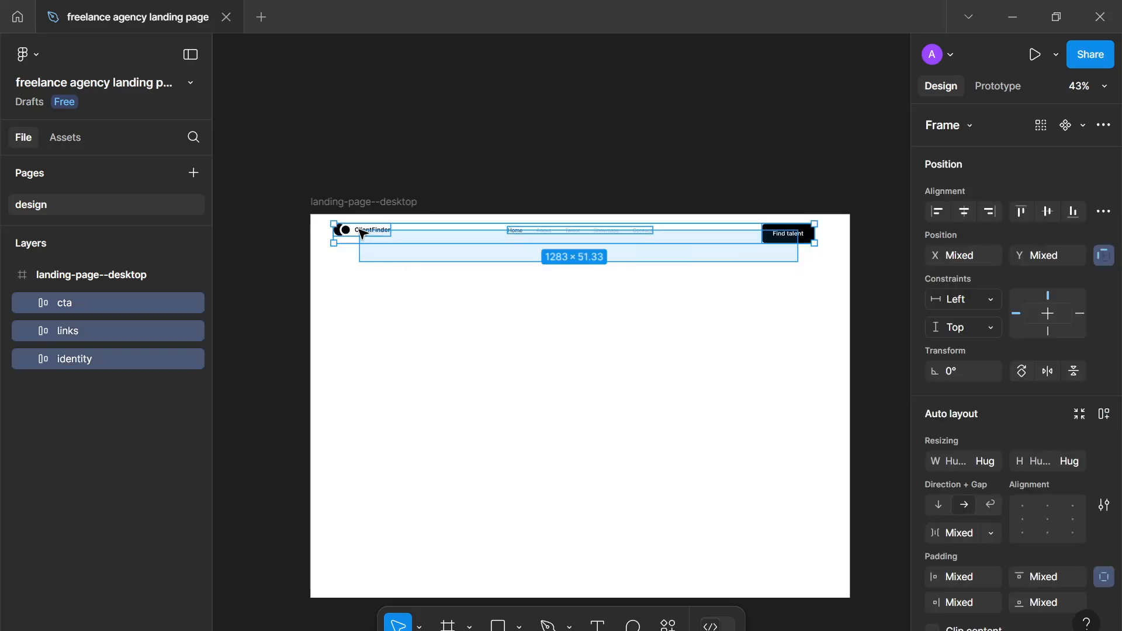
# Duplicate the whole header row below the original and move the copy's links close to its cta button.
pyautogui.hotkey('ctrl', 'd')
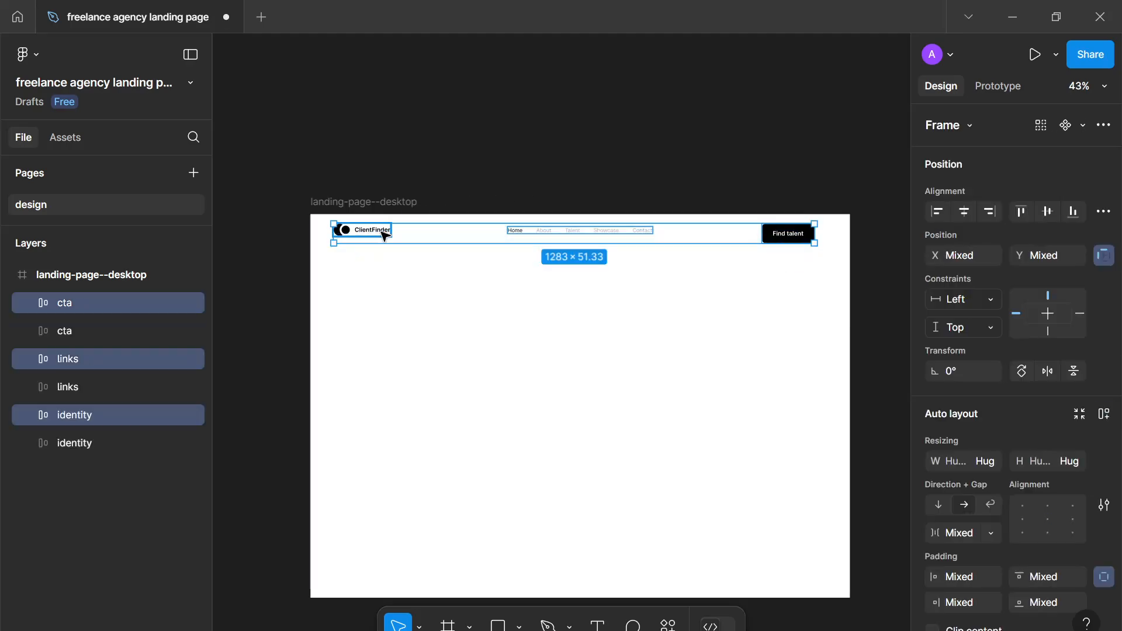
pyautogui.moveTo(363, 232); pyautogui.dragTo(466, 288)
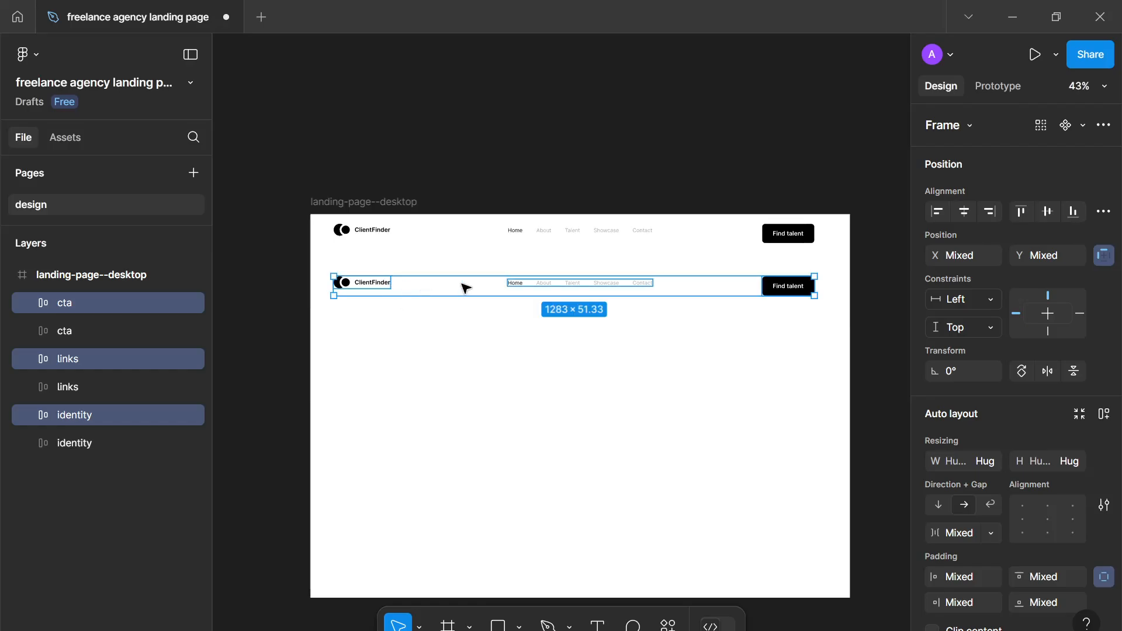
pyautogui.click(735, 319)
pyautogui.click(639, 287)
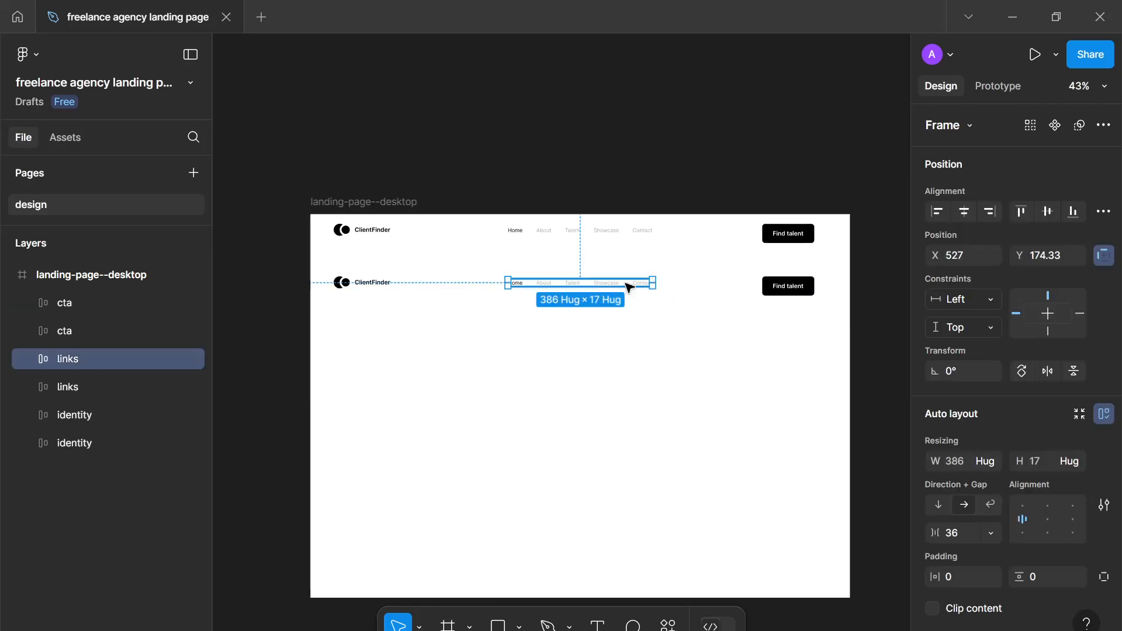
pyautogui.moveTo(626, 285); pyautogui.dragTo(730, 289)
pyautogui.click(797, 331)
# Duplicate the second header row below it and move the new copy's links beside its logo, at about X 237, Y 324.
pyautogui.moveTo(834, 325); pyautogui.dragTo(329, 272)
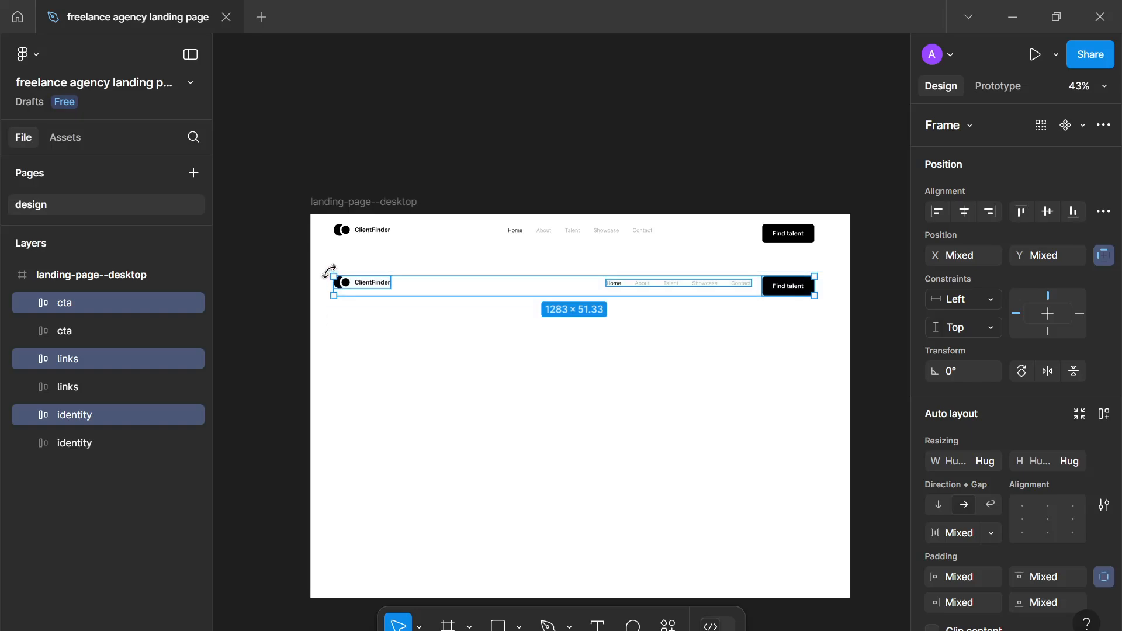
pyautogui.hotkey('ctrl', 'd')
pyautogui.moveTo(455, 291); pyautogui.dragTo(453, 349)
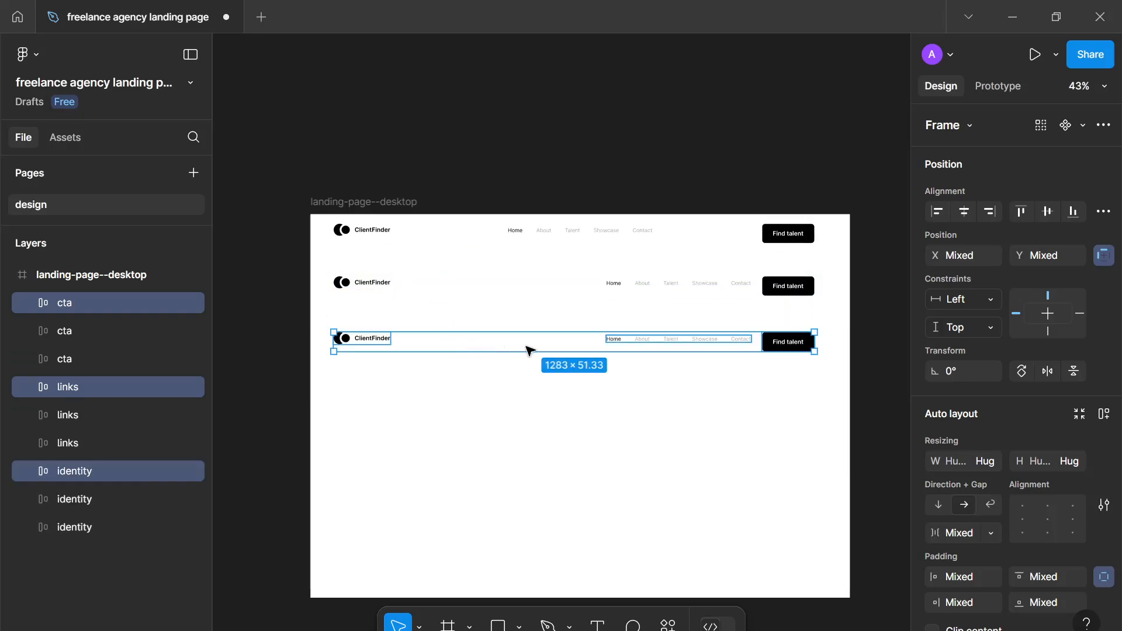
pyautogui.click(611, 344)
pyautogui.moveTo(620, 341); pyautogui.dragTo(416, 350)
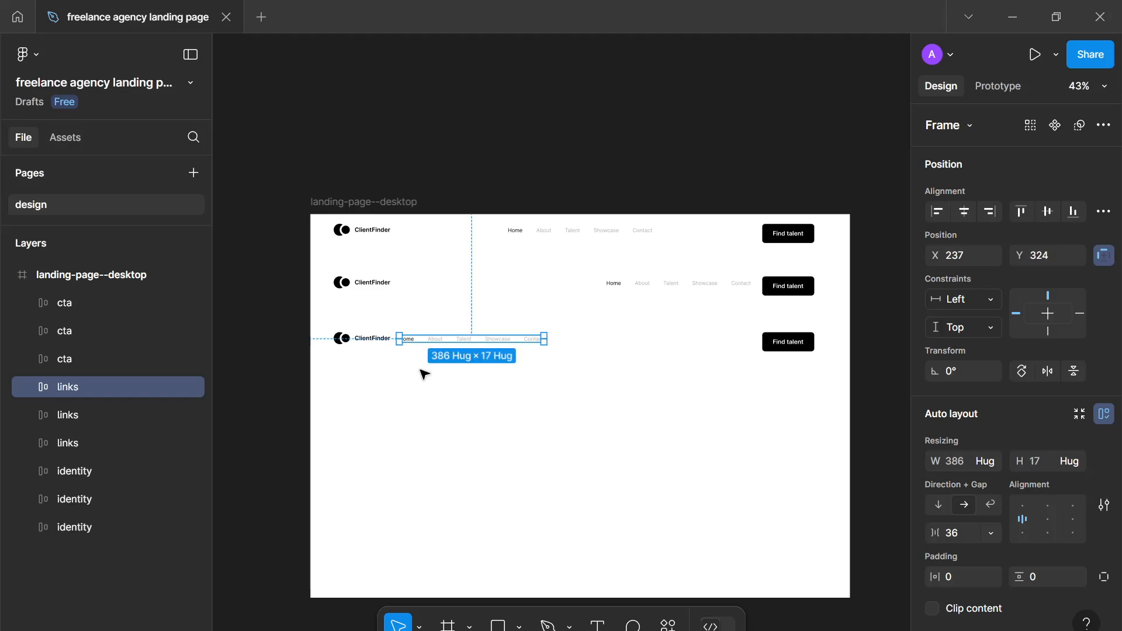
pyautogui.click(425, 374)
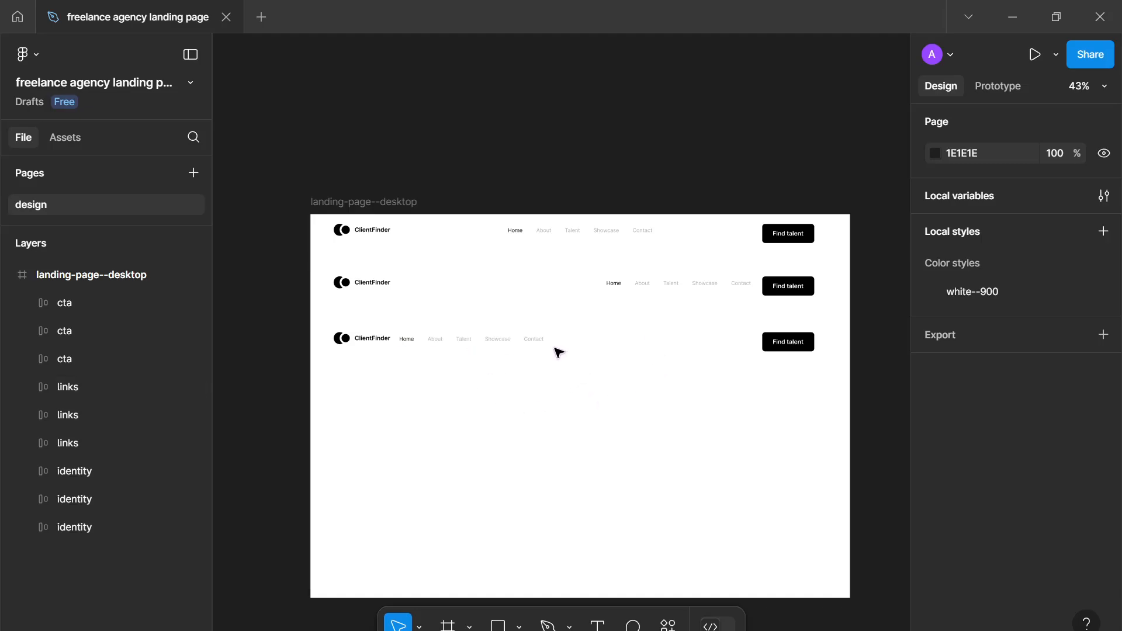
# Delete the third header row with its logo, links and cta button.
pyautogui.click(362, 334)
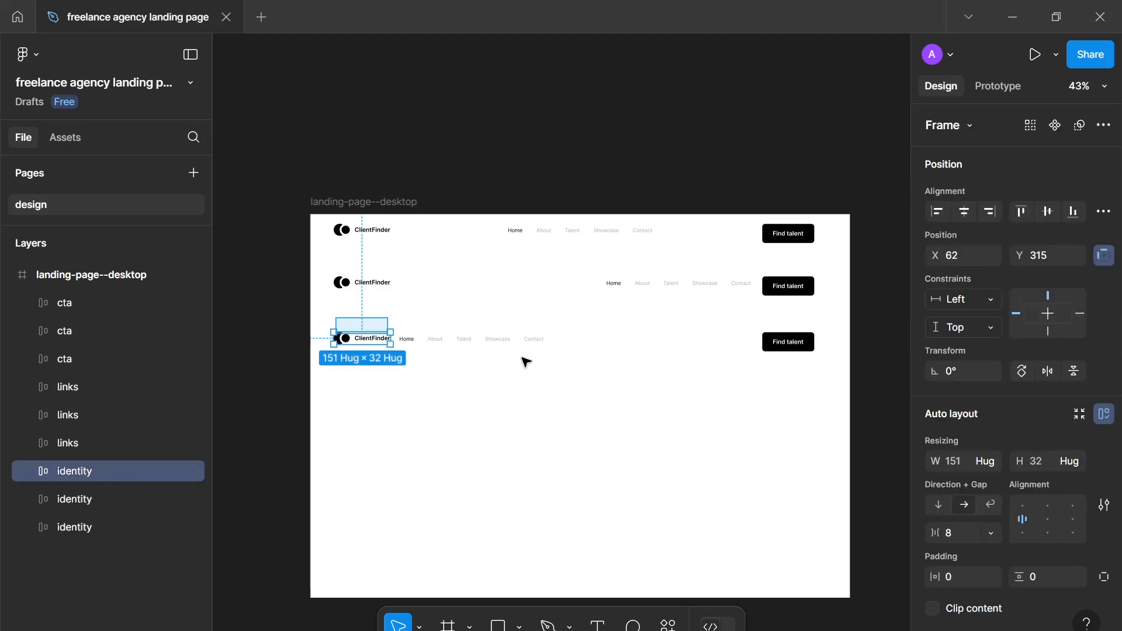
pyautogui.moveTo(526, 361); pyautogui.dragTo(814, 385)
pyautogui.click(353, 446)
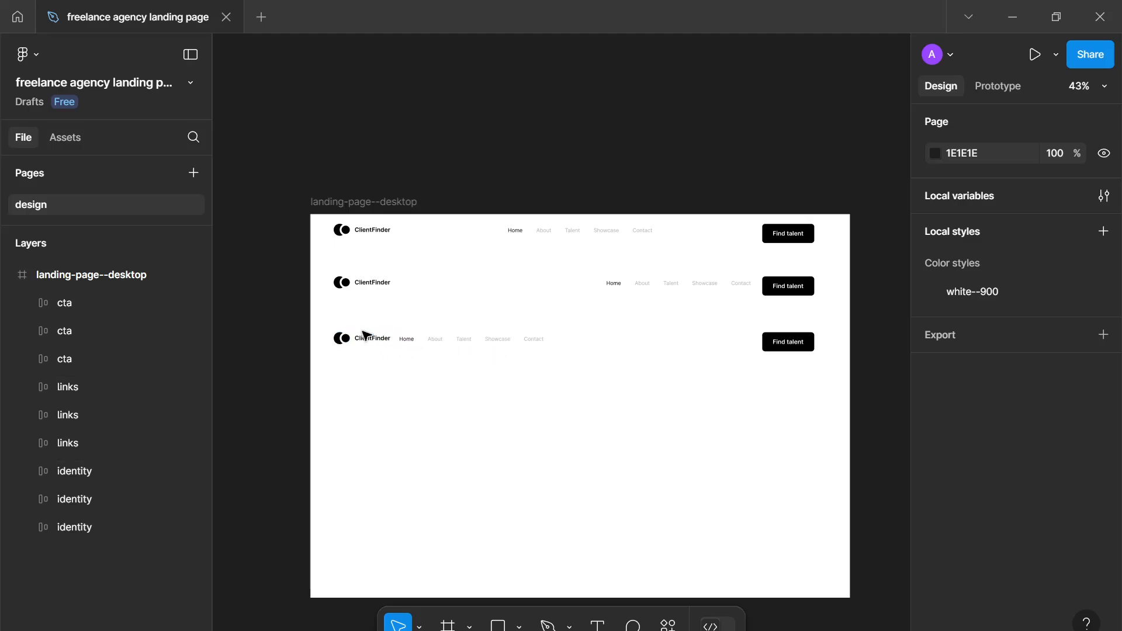
pyautogui.moveTo(334, 321); pyautogui.dragTo(804, 383)
pyautogui.press('Delete')
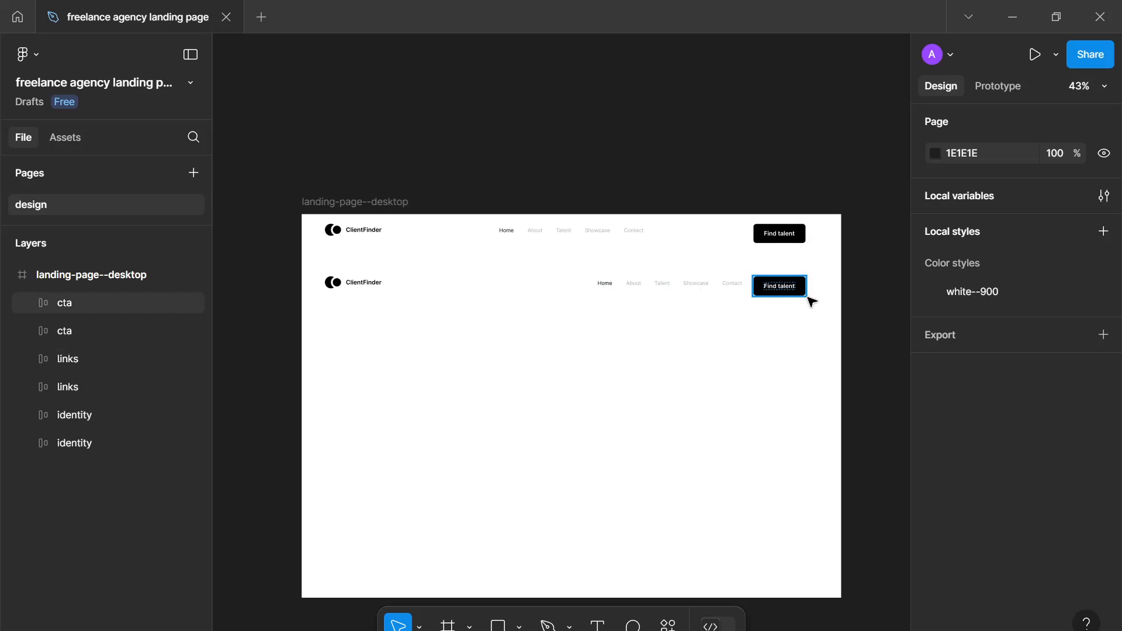
# Duplicate the second header row again just below it and delete that copy.
pyautogui.scroll(-1, 801, 321)
pyautogui.scroll(2, 802, 321)
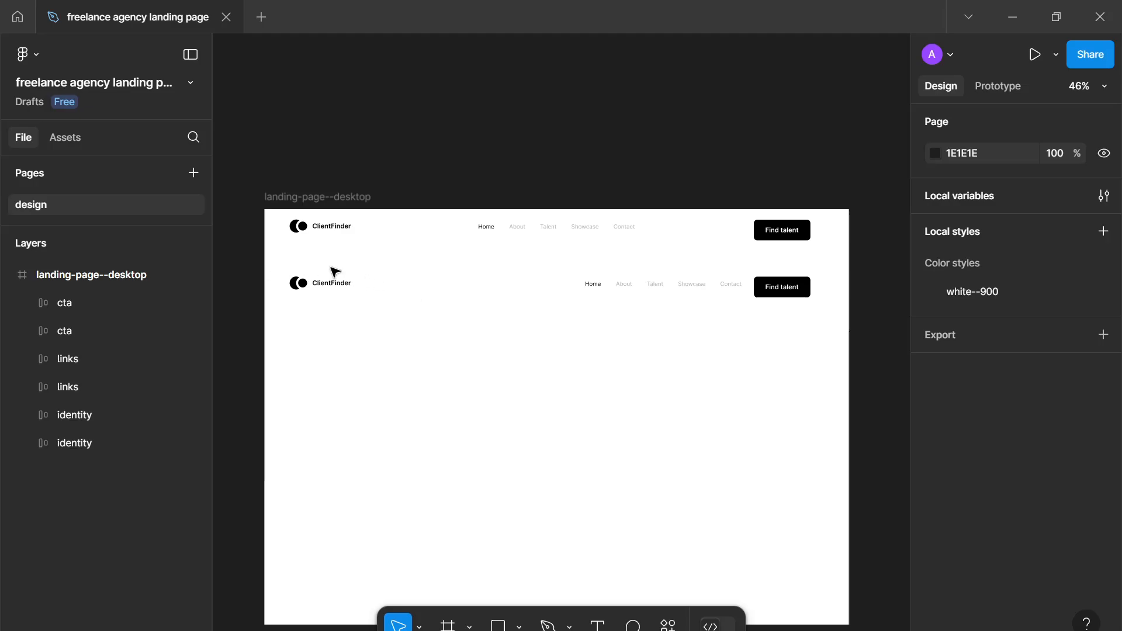
pyautogui.moveTo(332, 269); pyautogui.dragTo(787, 326)
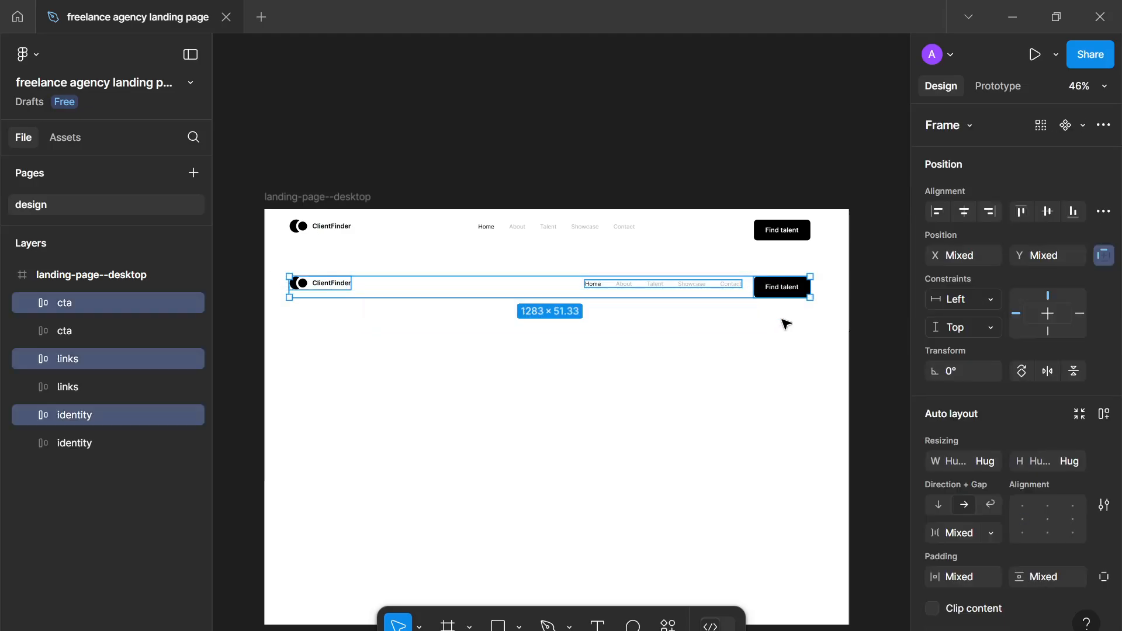
pyautogui.hotkey('ctrl', 'd')
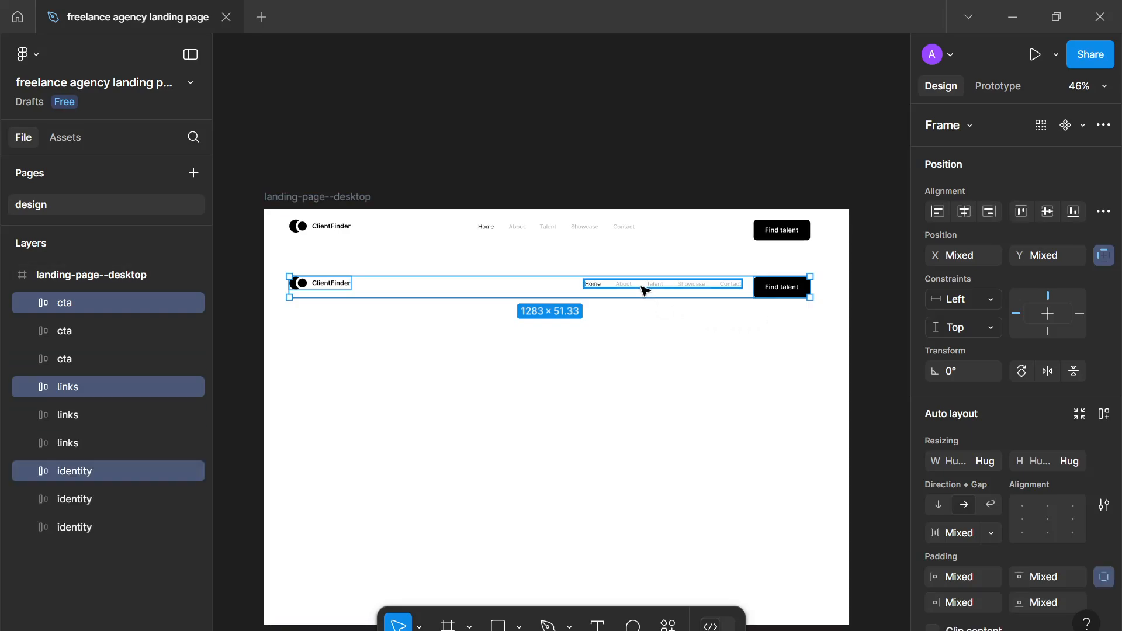
pyautogui.moveTo(640, 290); pyautogui.dragTo(668, 332)
pyautogui.click(659, 331)
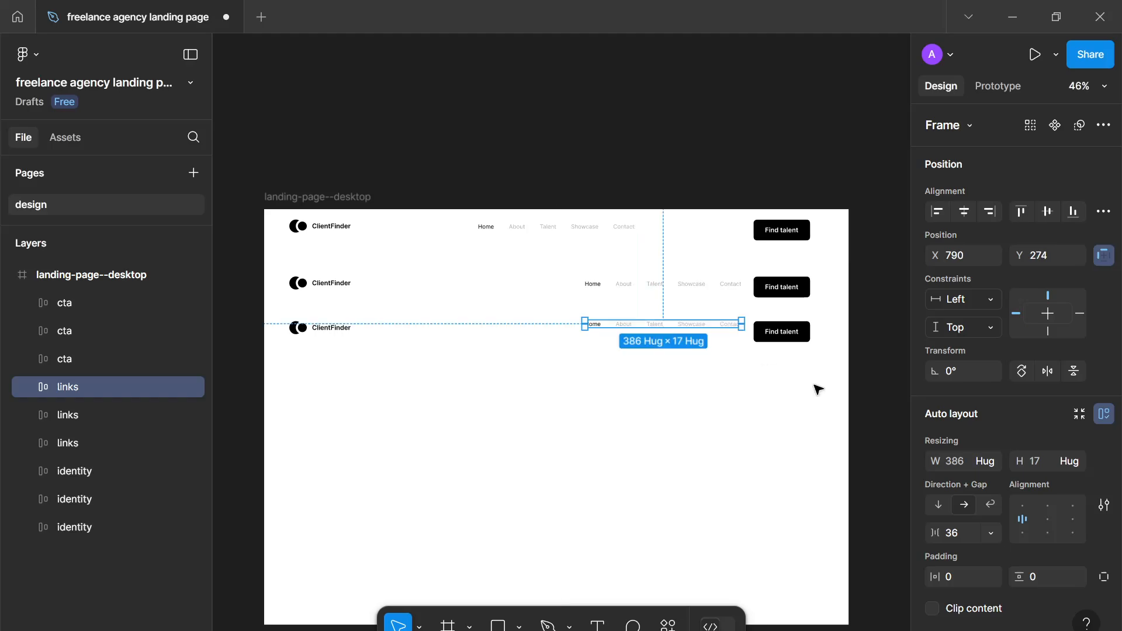
pyautogui.moveTo(815, 386); pyautogui.dragTo(283, 315)
pyautogui.press('Delete')
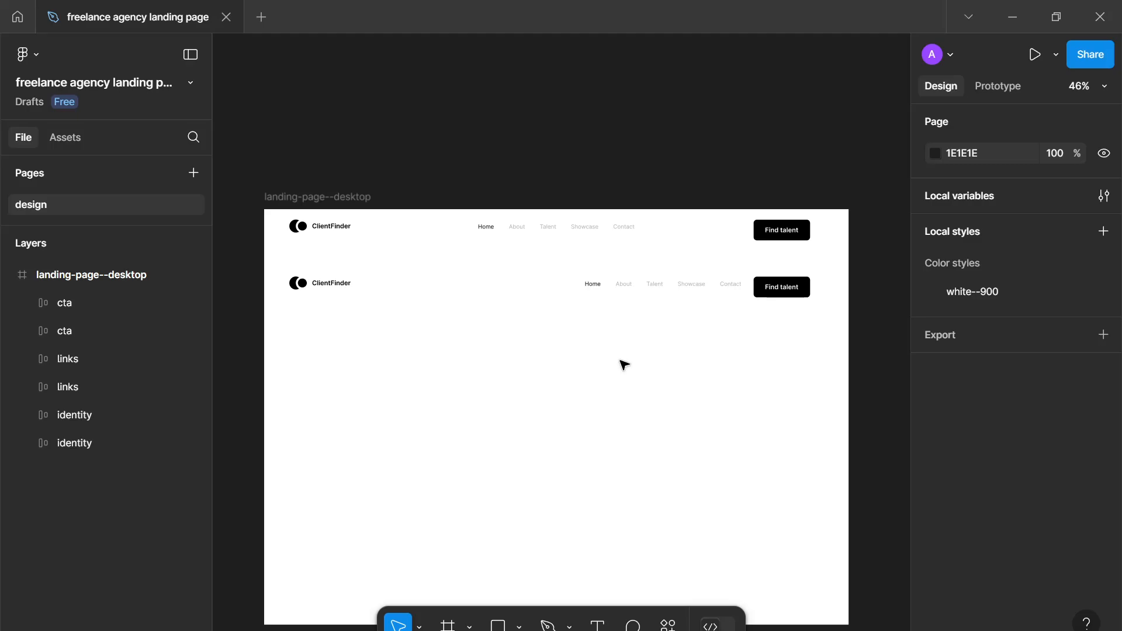
# Delete the second header row, keeping only the original header.
pyautogui.moveTo(797, 398); pyautogui.dragTo(298, 272)
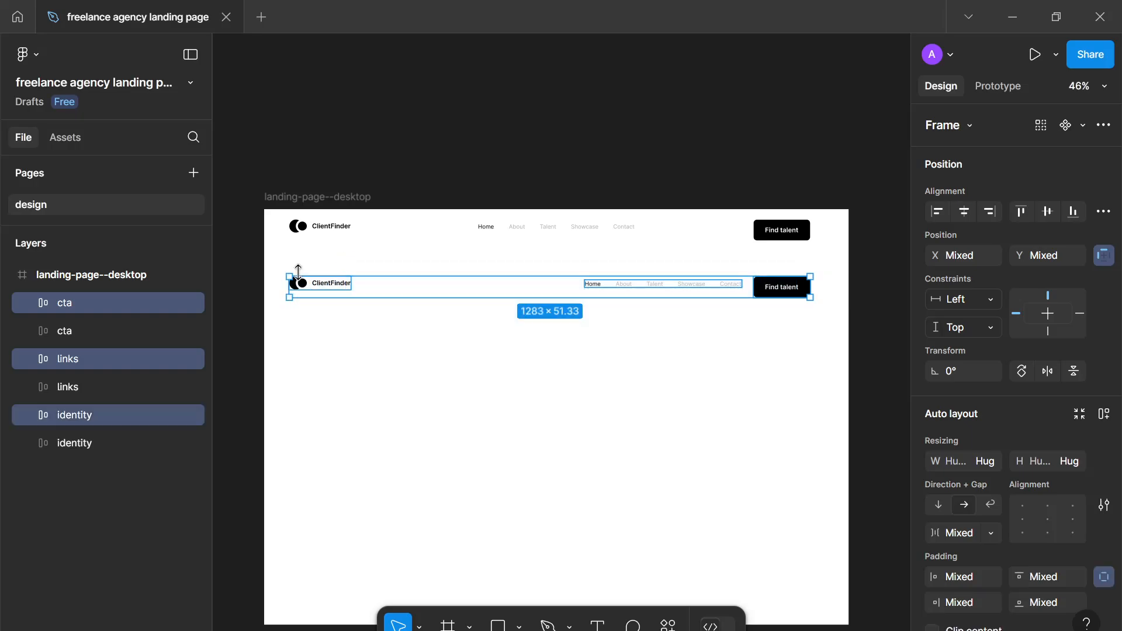
pyautogui.press('Delete')
# Move the cta button closer to the frame's right edge, to about X 1227, Y 22.
pyautogui.click(557, 227)
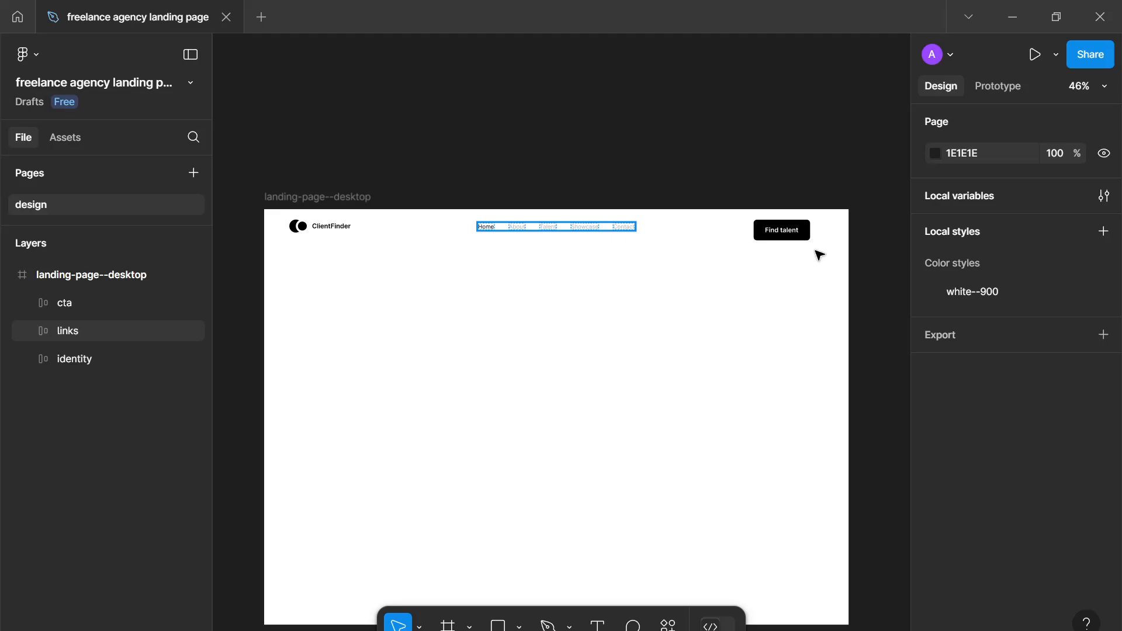
pyautogui.moveTo(802, 233); pyautogui.dragTo(816, 237)
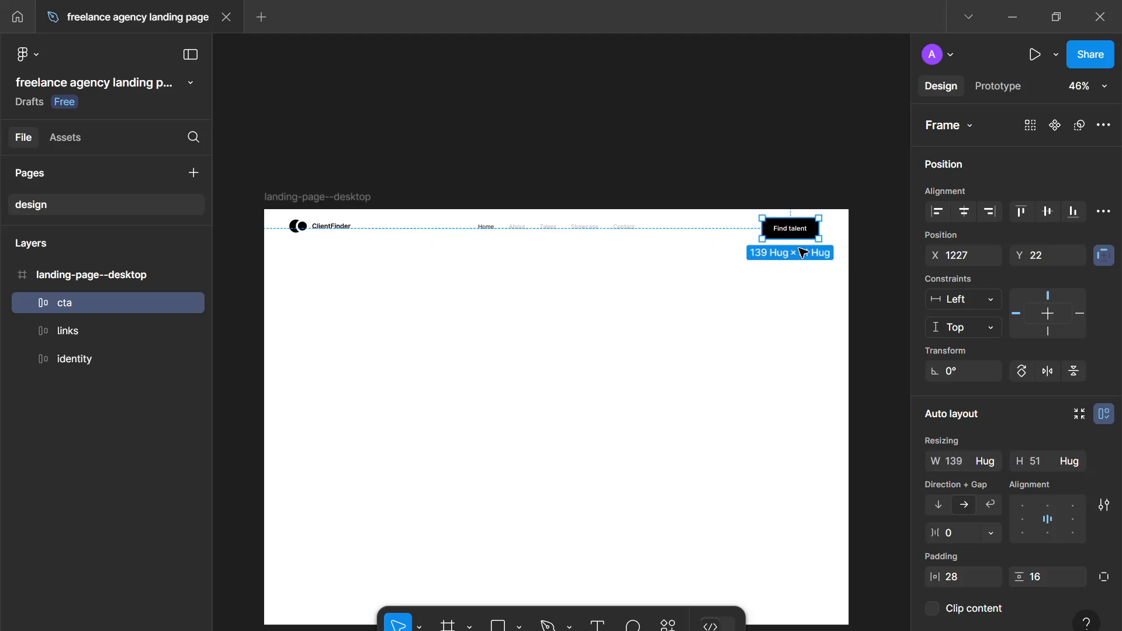
pyautogui.click(673, 251)
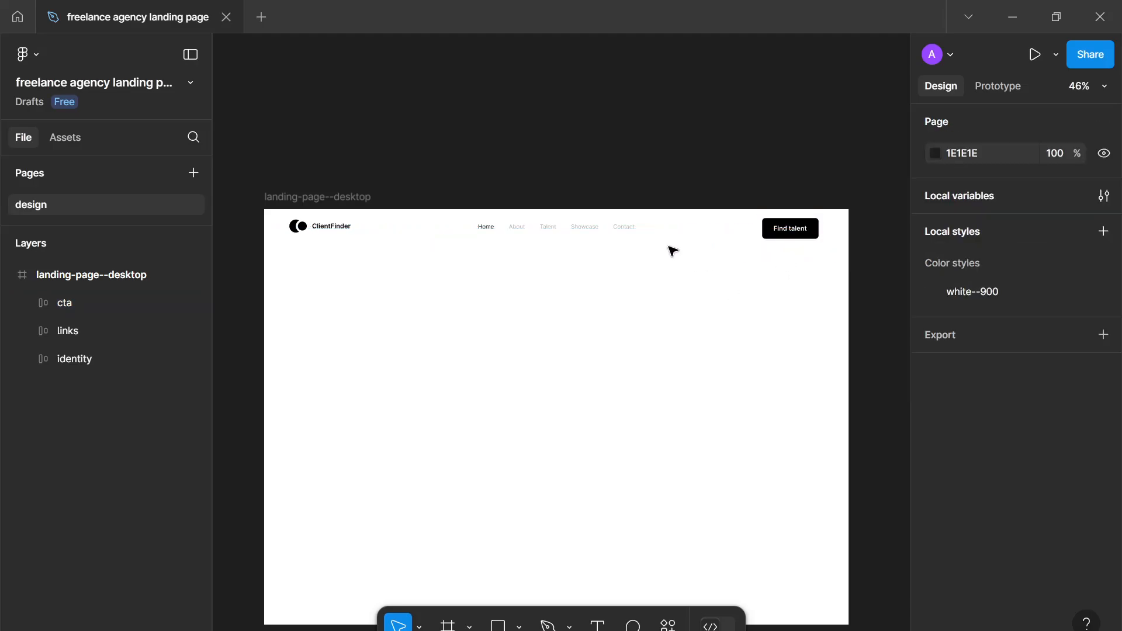
# Move the links group close to the logo, to about X 259, Y 34.
pyautogui.click(568, 231)
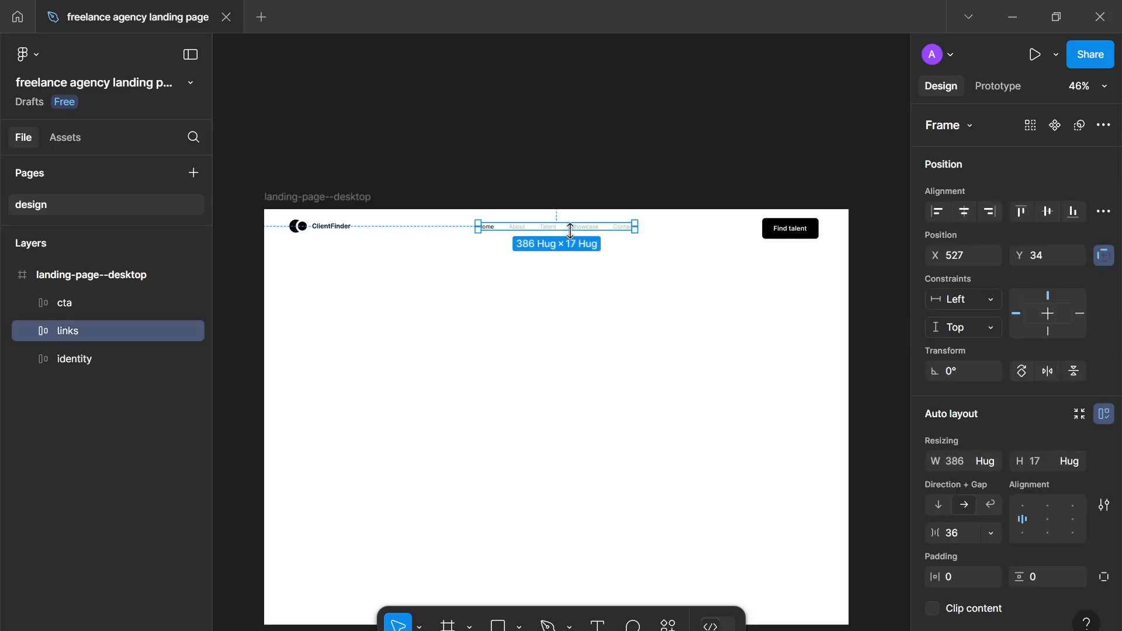
pyautogui.moveTo(571, 233); pyautogui.dragTo(466, 240)
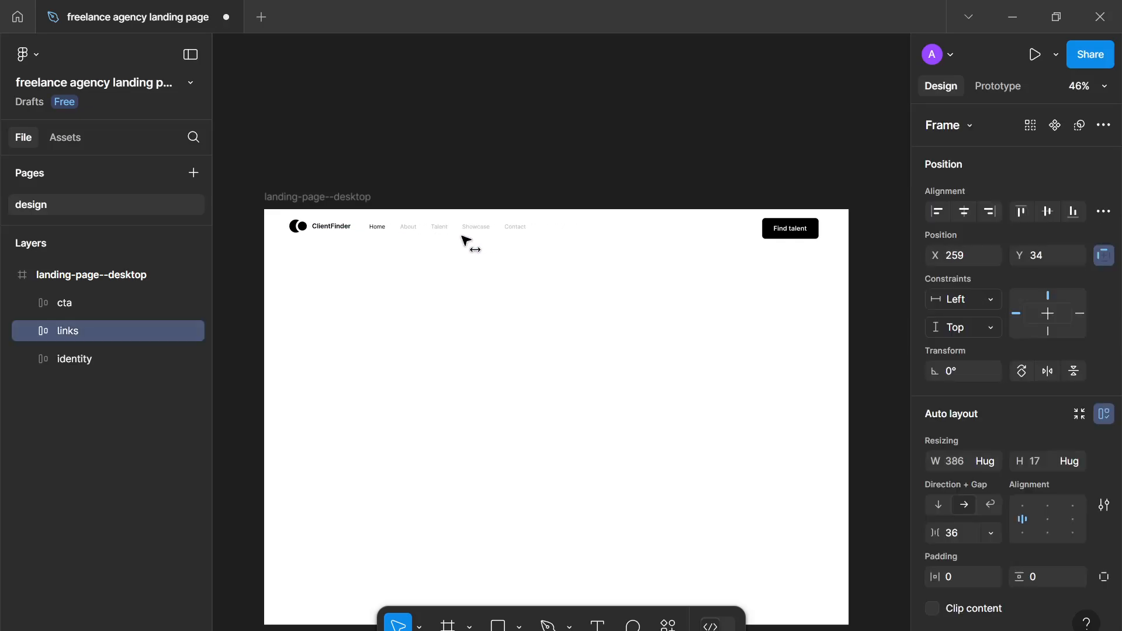
# Examine the ClientFinder logo text and the adjacent navigation links up close.
pyautogui.scroll(5, 418, 249)
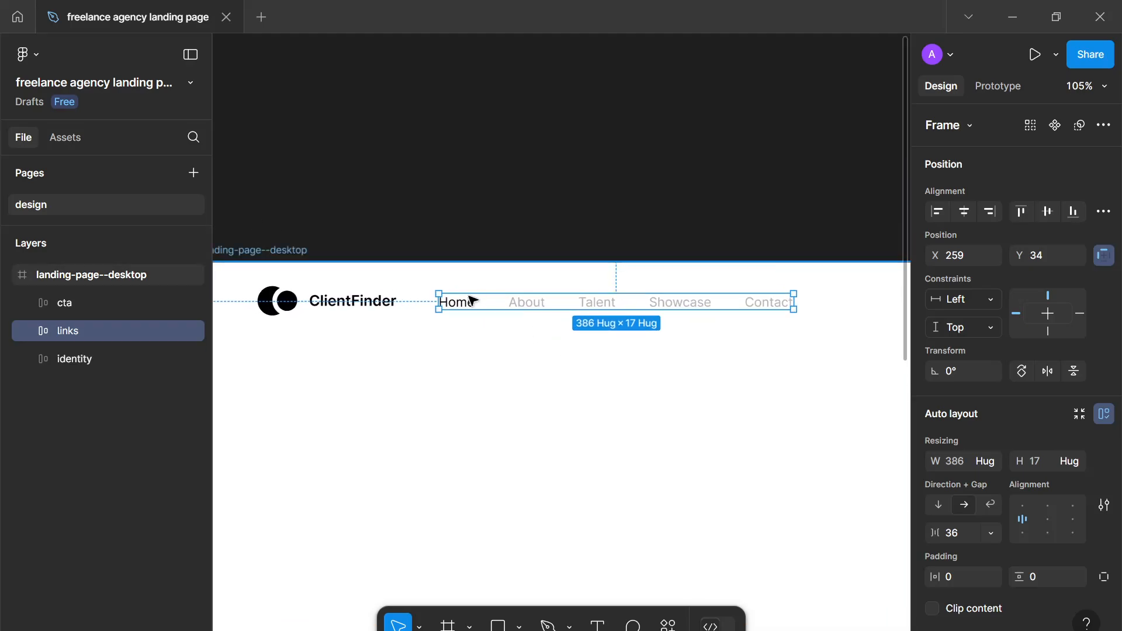
pyautogui.scroll(7, 473, 300)
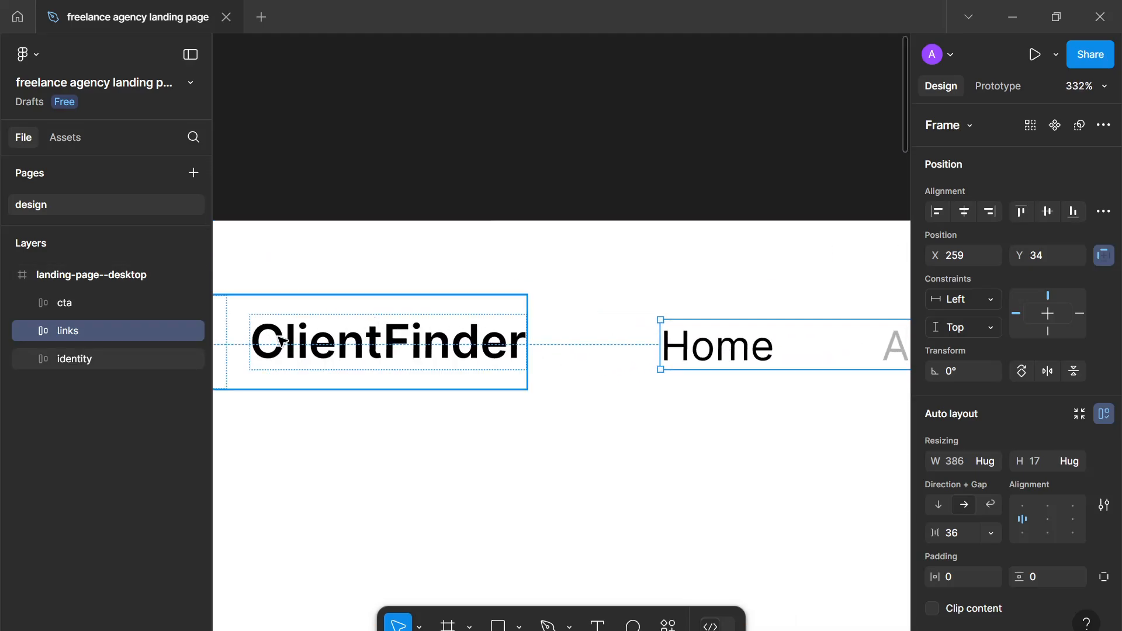
pyautogui.doubleClick(280, 341)
pyautogui.scroll(-5, 316, 343)
pyautogui.hscroll(-3, 478, 344)
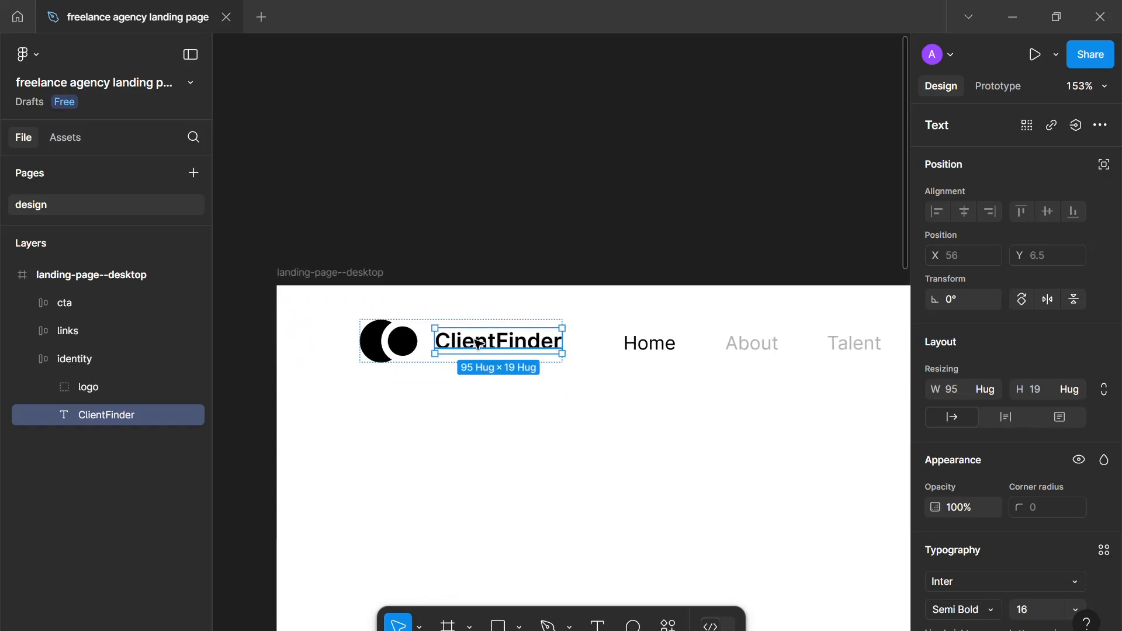
pyautogui.hscroll(5, 478, 343)
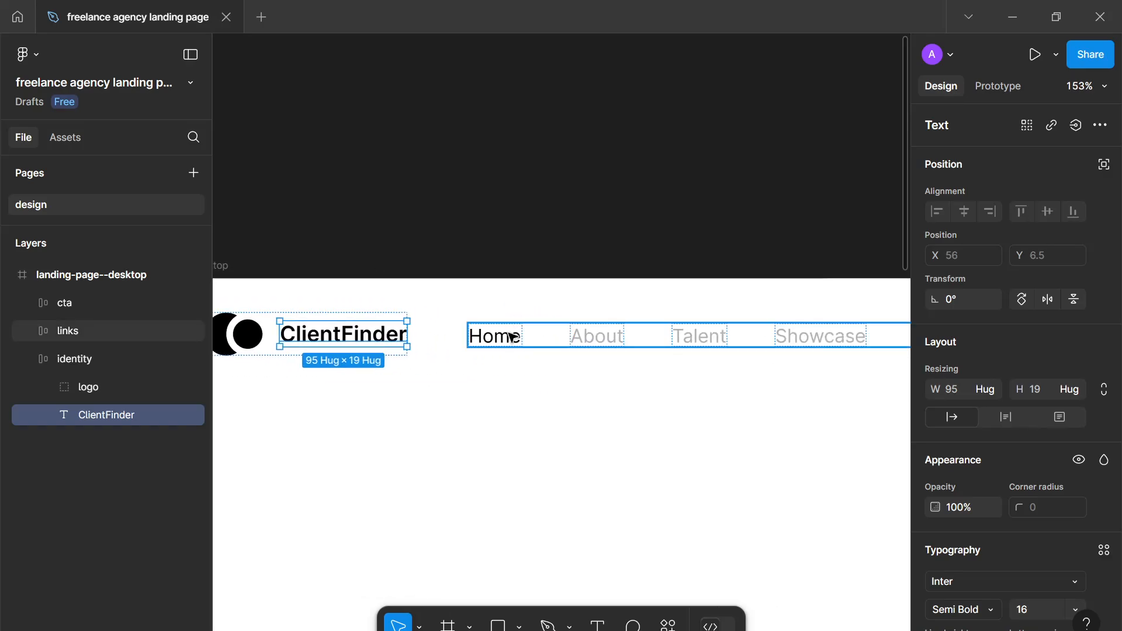
pyautogui.click(512, 337)
pyautogui.click(519, 339)
pyautogui.click(689, 366)
pyautogui.scroll(-4, 695, 374)
pyautogui.hscroll(-3, 689, 381)
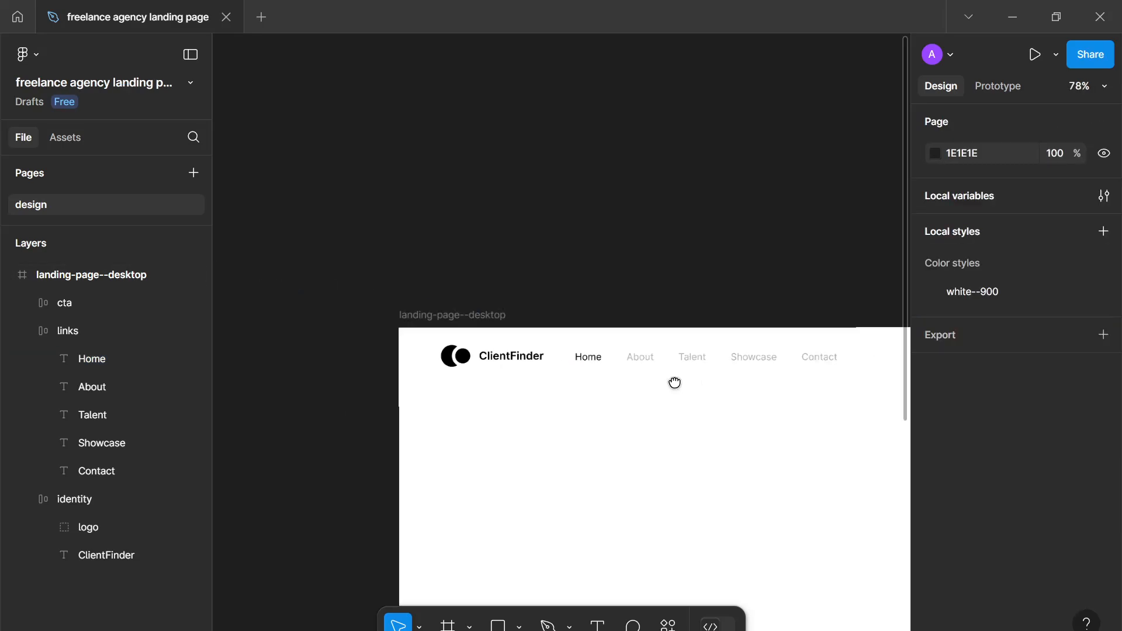
pyautogui.hscroll(3, 674, 383)
pyautogui.scroll(-1, 674, 382)
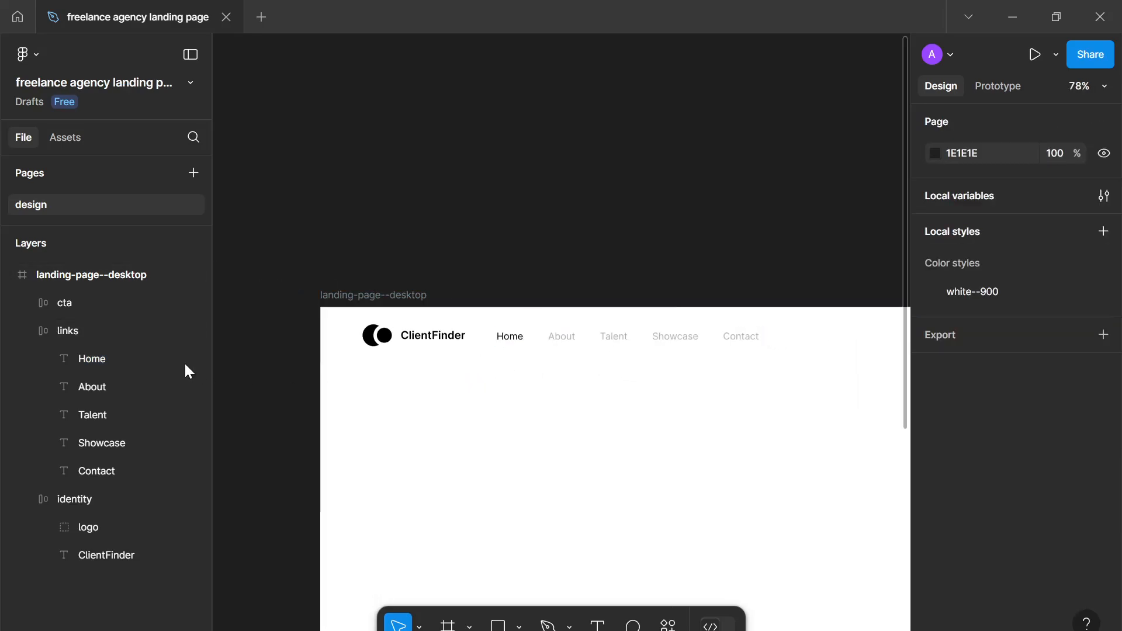
# Collapse the expanded links and identity groups in the layer tree.
pyautogui.click(29, 331)
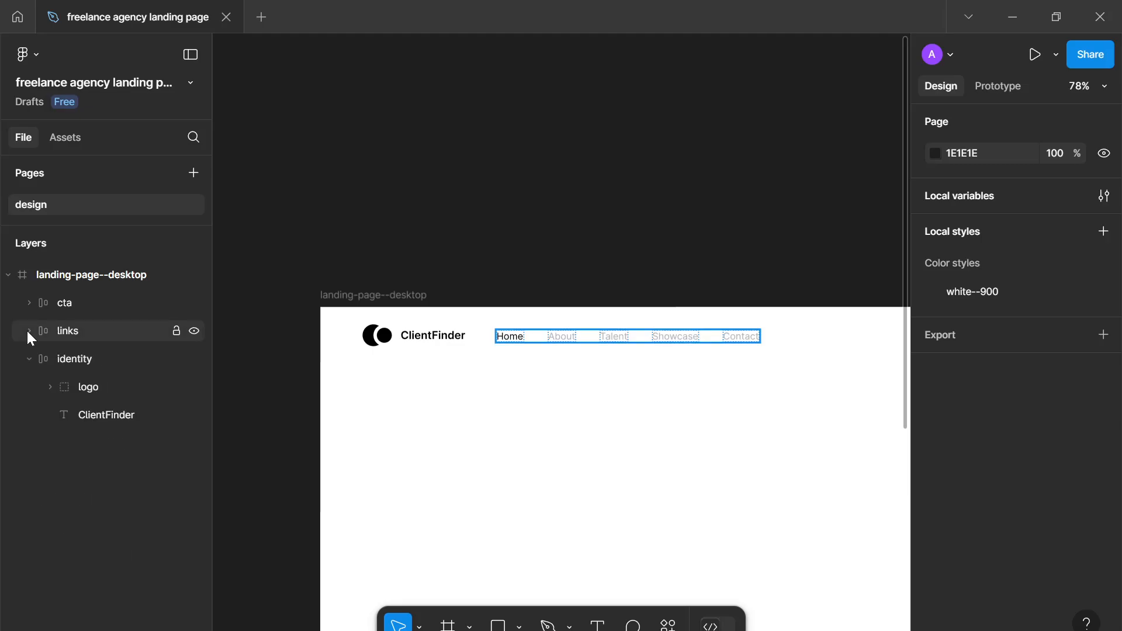
pyautogui.click(9, 273)
pyautogui.click(9, 274)
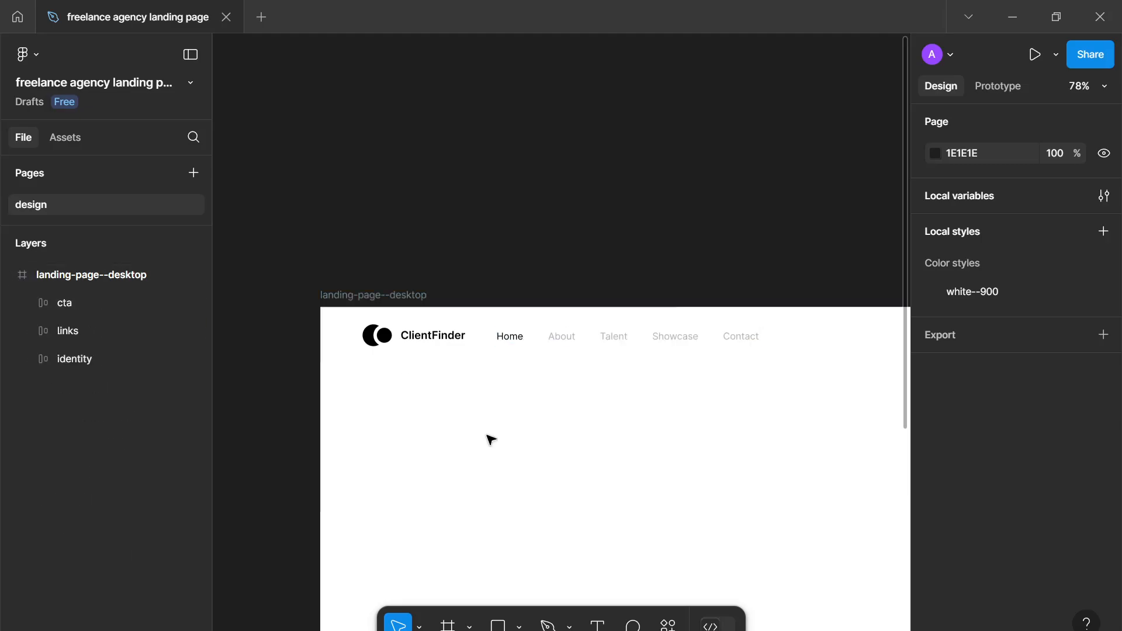
# Move the links group back toward the middle of the header, between the logo and the Find talent button.
pyautogui.scroll(-1, 491, 440)
pyautogui.keyDown('ctrl'); pyautogui.scroll(-5, 559, 434); pyautogui.keyUp('ctrl')
pyautogui.moveTo(559, 434); pyautogui.dragTo(323, 298)
pyautogui.keyDown('ctrl'); pyautogui.scroll(3, 438, 313); pyautogui.keyUp('ctrl')
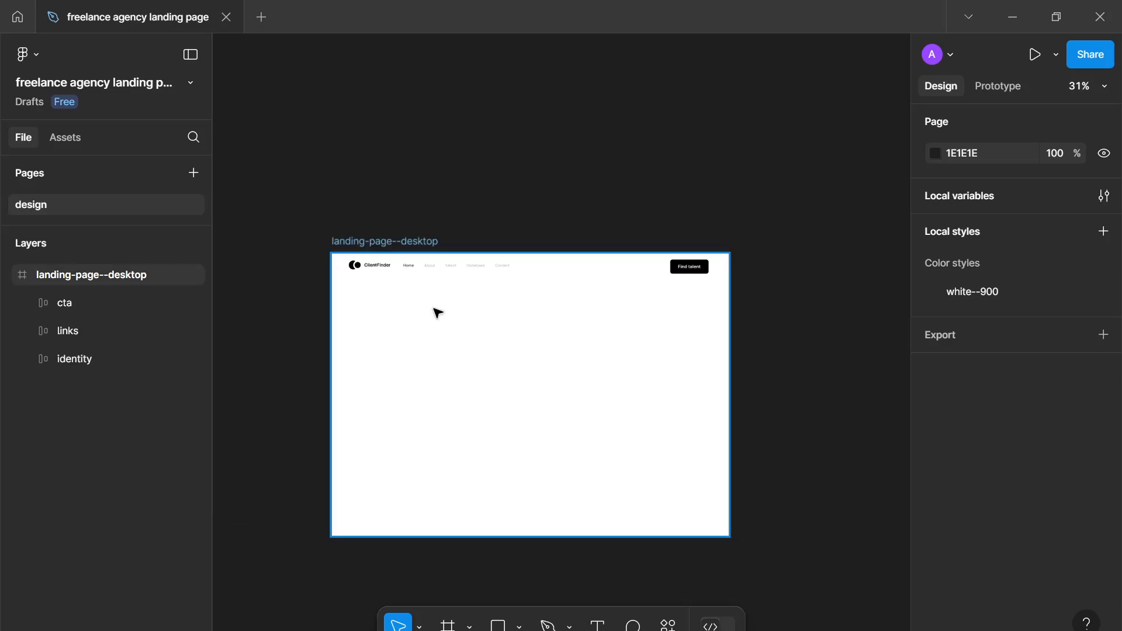
pyautogui.click(459, 266)
pyautogui.moveTo(458, 265); pyautogui.dragTo(547, 268)
pyautogui.click(714, 291)
# Wrap the cta, links and identity groups together in one horizontal auto layout frame.
pyautogui.click(703, 271)
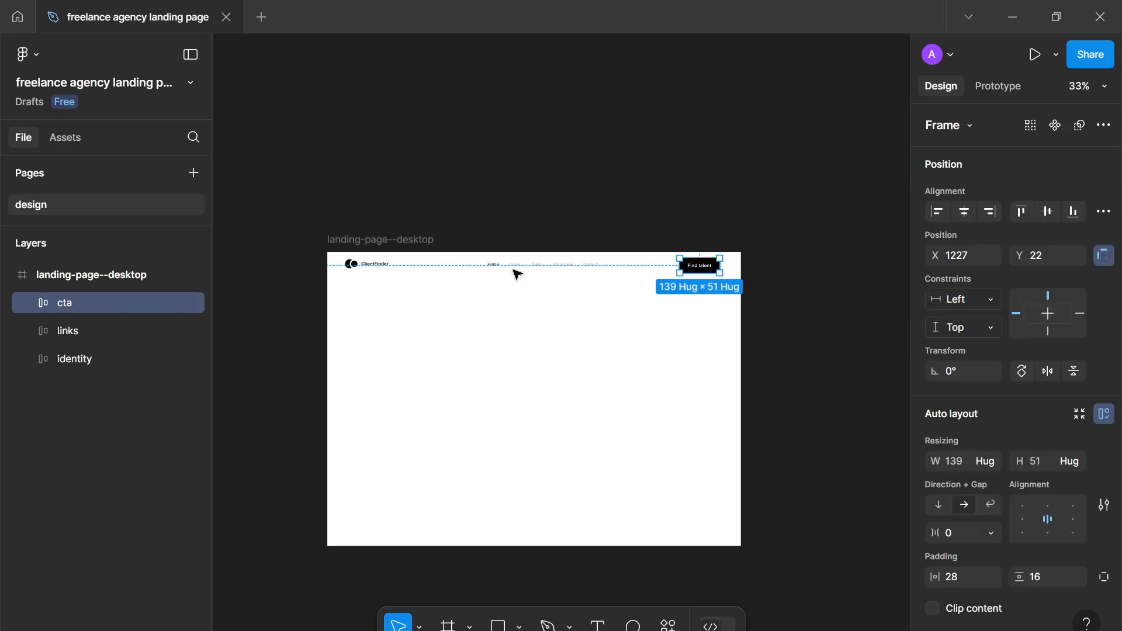
pyautogui.keyDown('shift'); pyautogui.click(494, 269); pyautogui.keyUp('shift')
pyautogui.keyDown('shift'); pyautogui.click(376, 263); pyautogui.keyUp('shift')
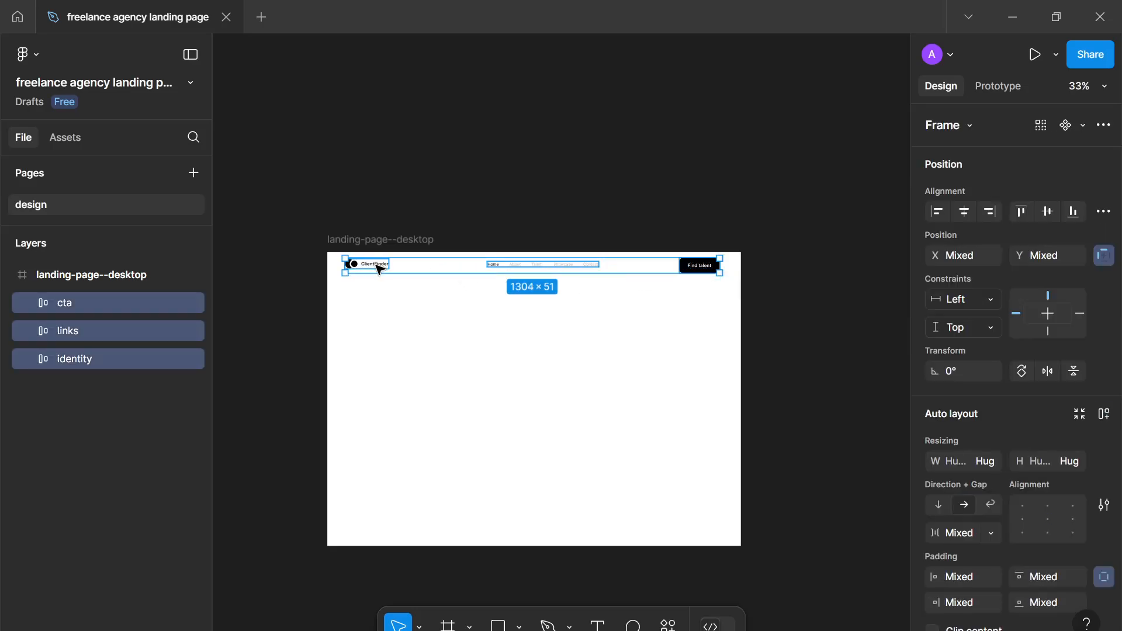
pyautogui.hotkey('shift', 'a')
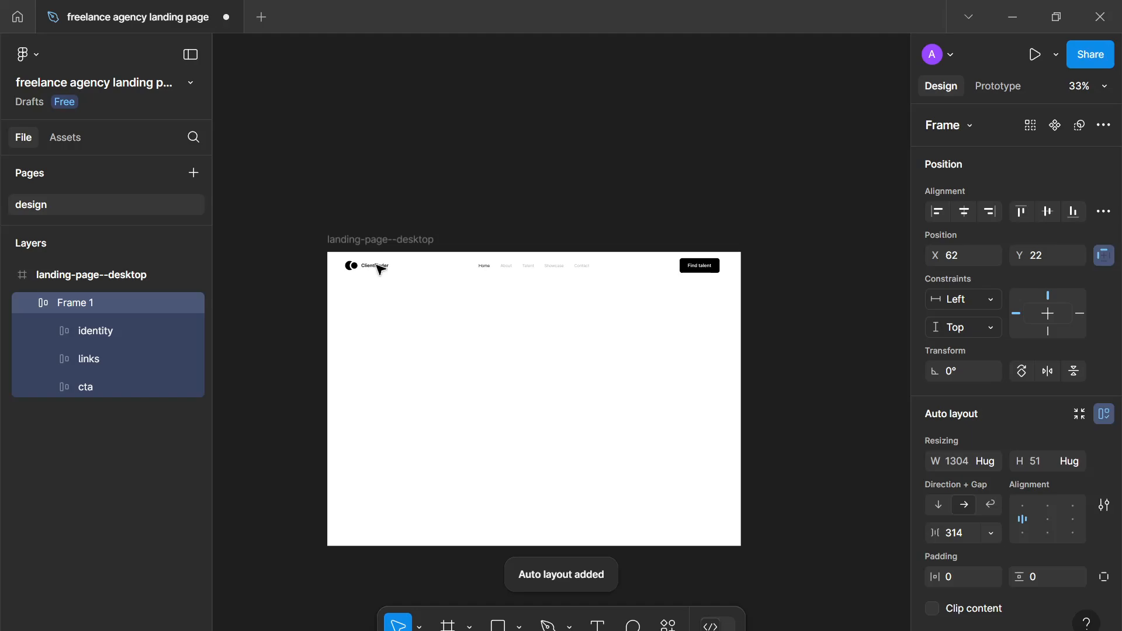
# Rename the new auto layout frame as navbar.
pyautogui.doubleClick(117, 301)
pyautogui.write('n')
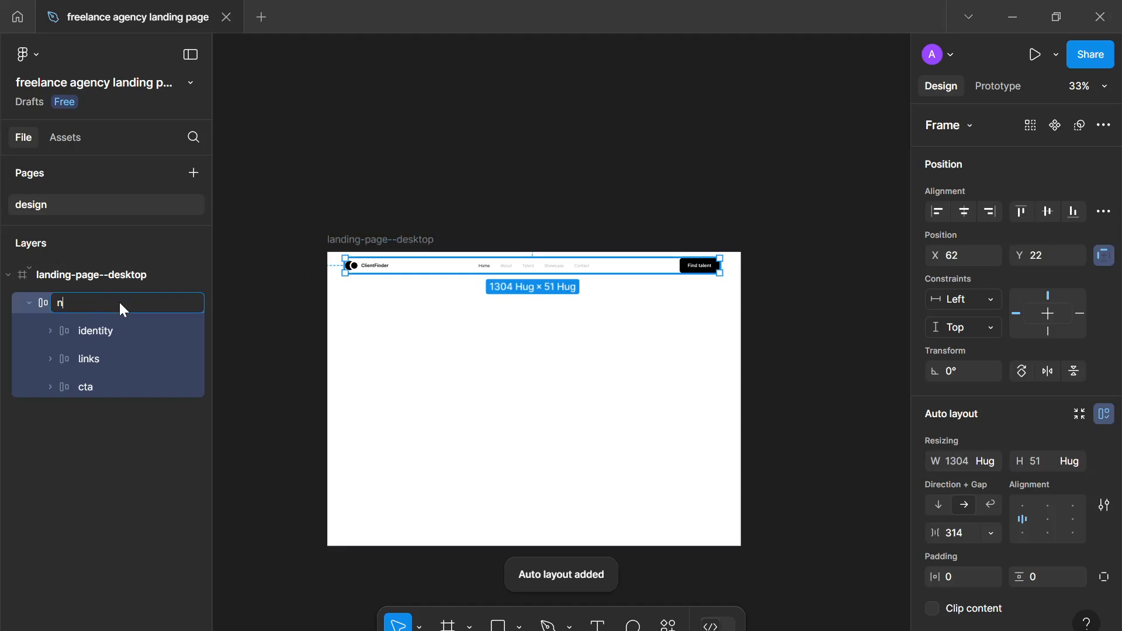
pyautogui.write('avbar')
pyautogui.press('Return')
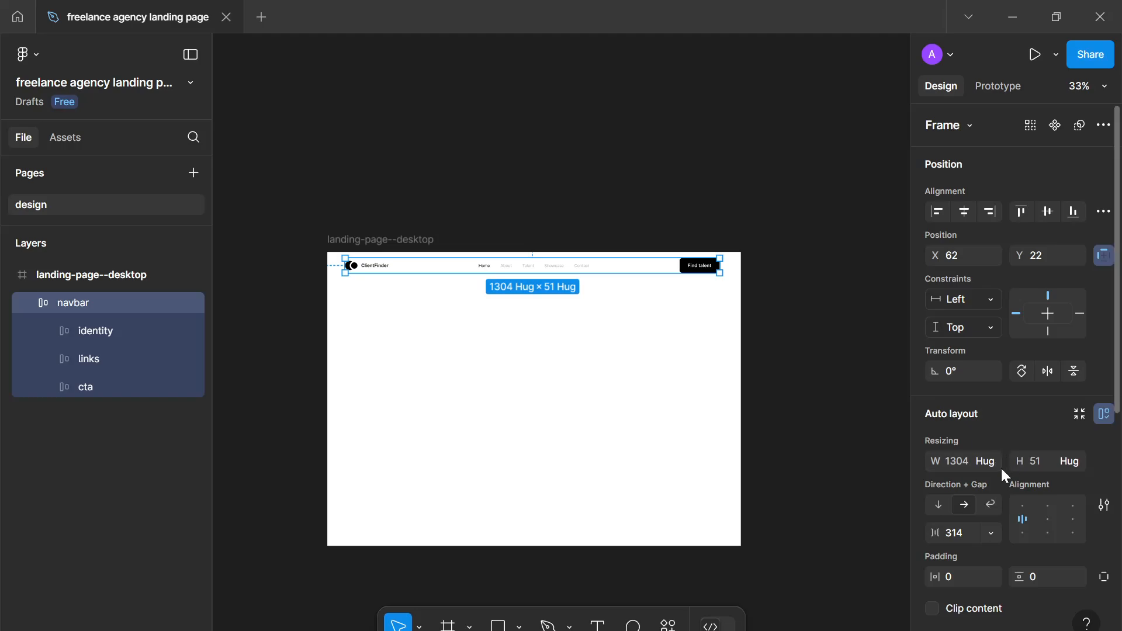
# Set the navbar's gap between items to Auto.
pyautogui.click(956, 535)
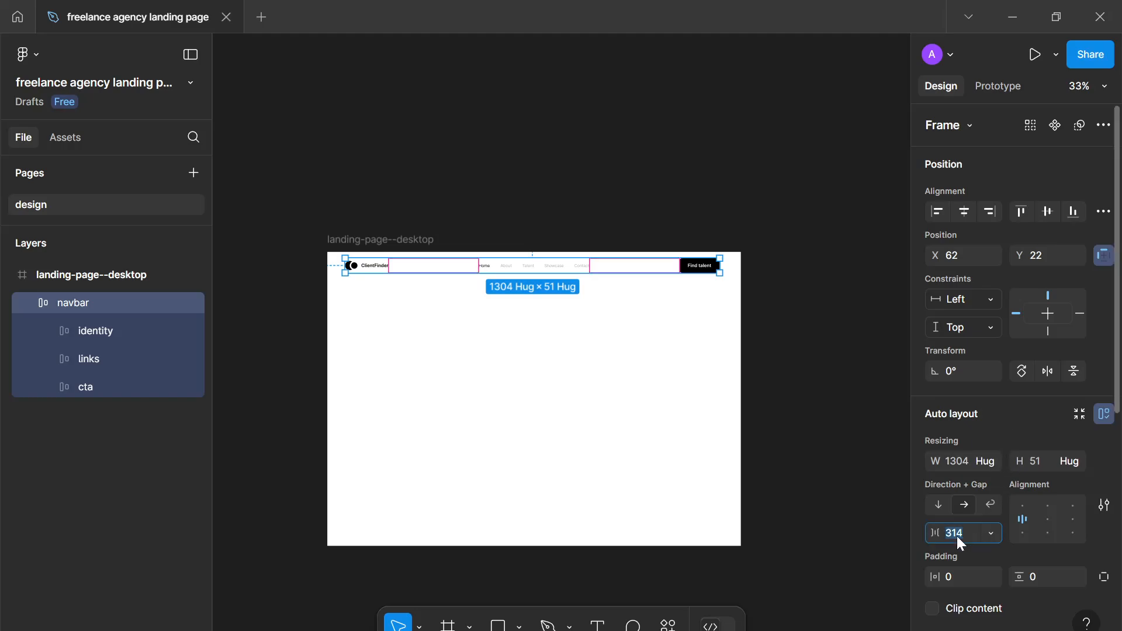
pyautogui.click(991, 534)
pyautogui.click(984, 555)
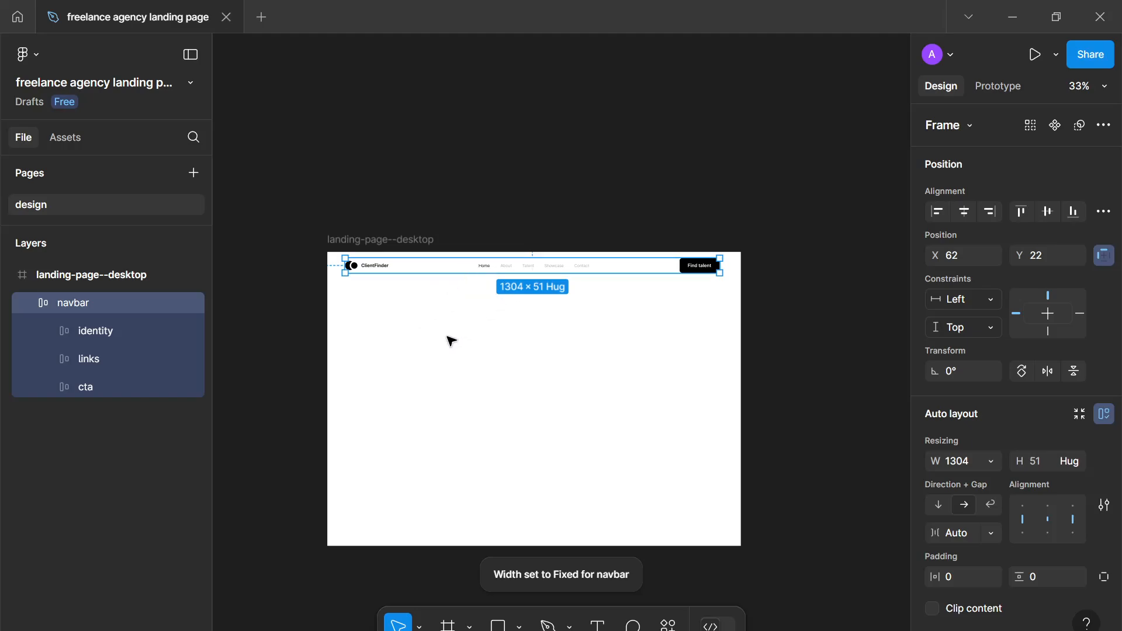
# Move the navbar to about X 92, Y 62 and narrow it from its left edge to about 1153 wide.
pyautogui.scroll(2, 451, 341)
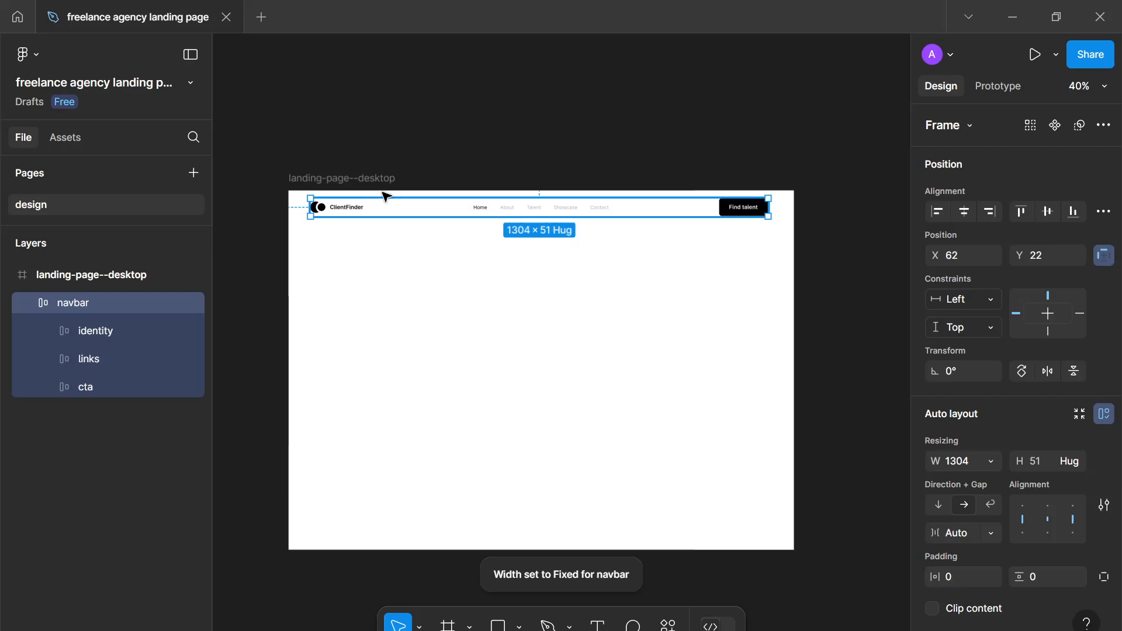
pyautogui.click(388, 221)
pyautogui.click(363, 208)
pyautogui.moveTo(372, 209); pyautogui.dragTo(396, 230)
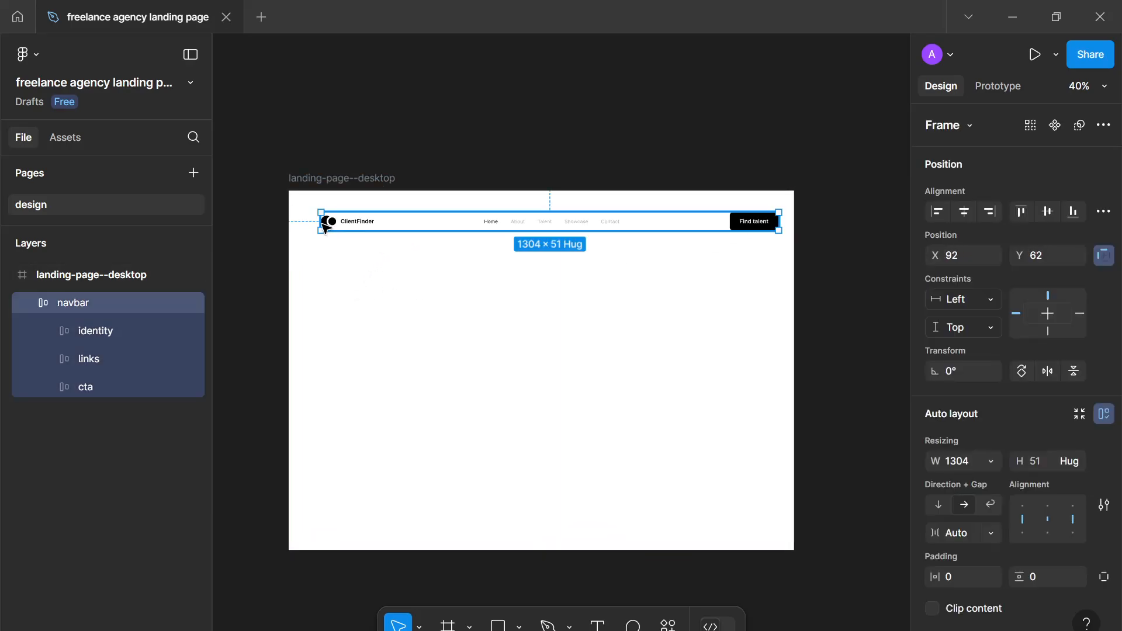
pyautogui.moveTo(323, 225); pyautogui.dragTo(376, 225)
pyautogui.click(380, 251)
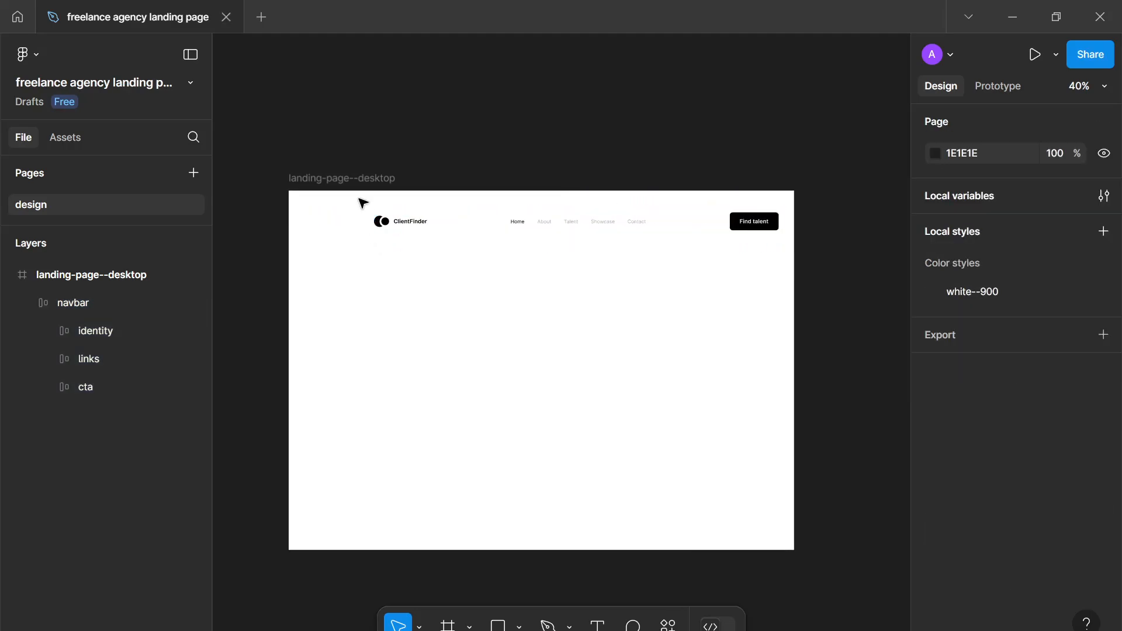
# Add a layout grid to the landing-page--desktop frame and make it a column grid with 12 columns.
pyautogui.click(358, 178)
pyautogui.scroll(-5, 929, 403)
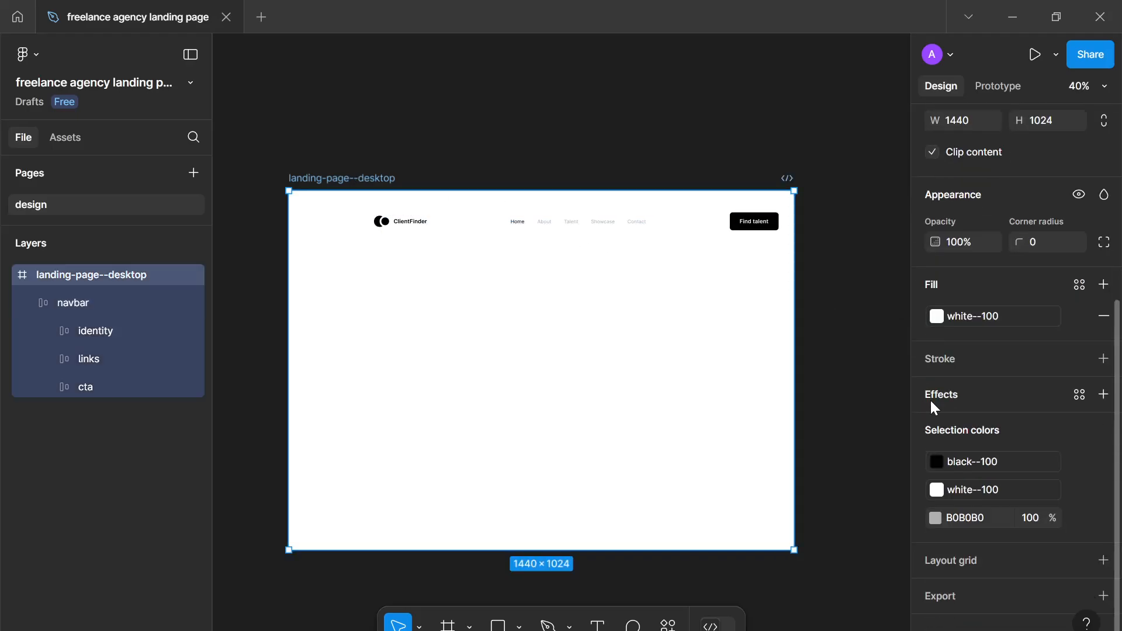
pyautogui.click(1104, 561)
pyautogui.scroll(-1, 946, 575)
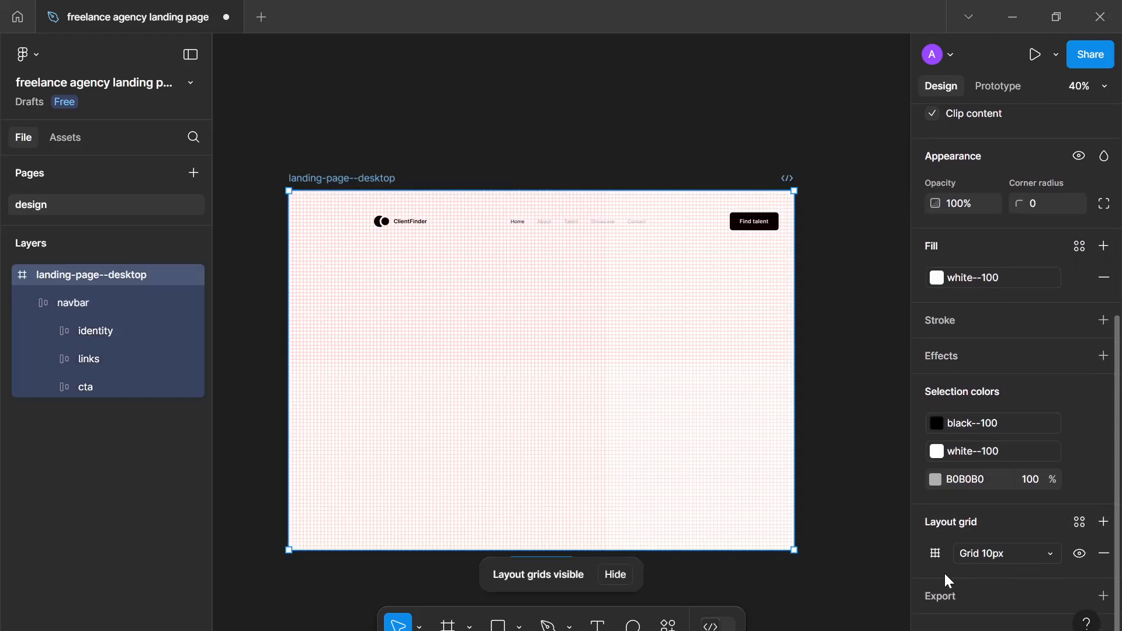
pyautogui.click(998, 551)
pyautogui.click(973, 571)
pyautogui.click(934, 552)
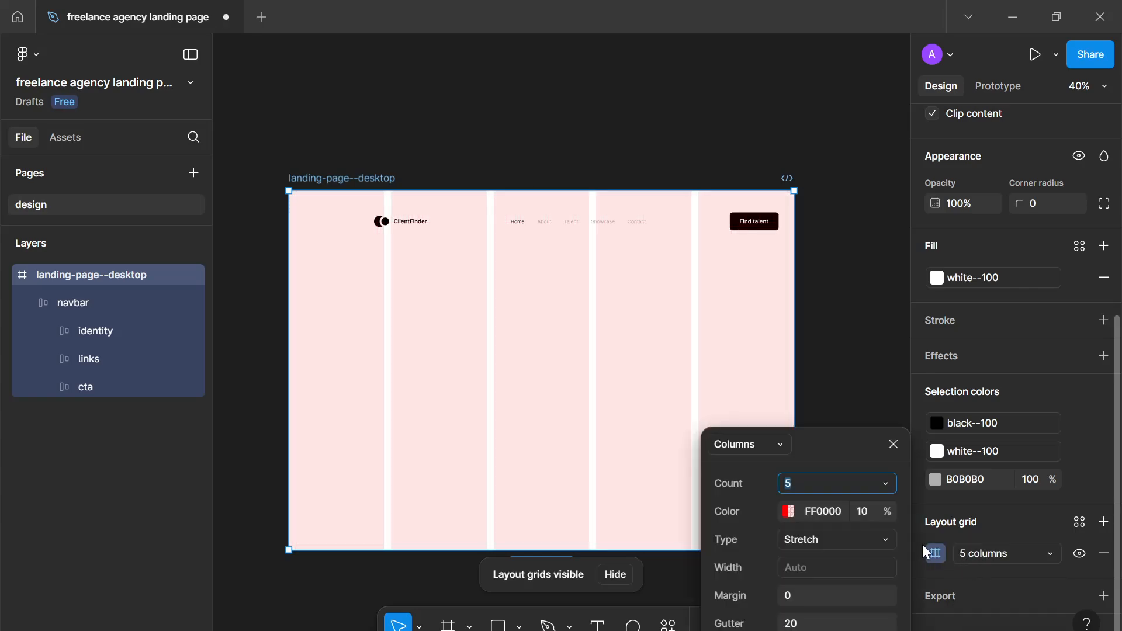
pyautogui.write('12')
pyautogui.press('Return')
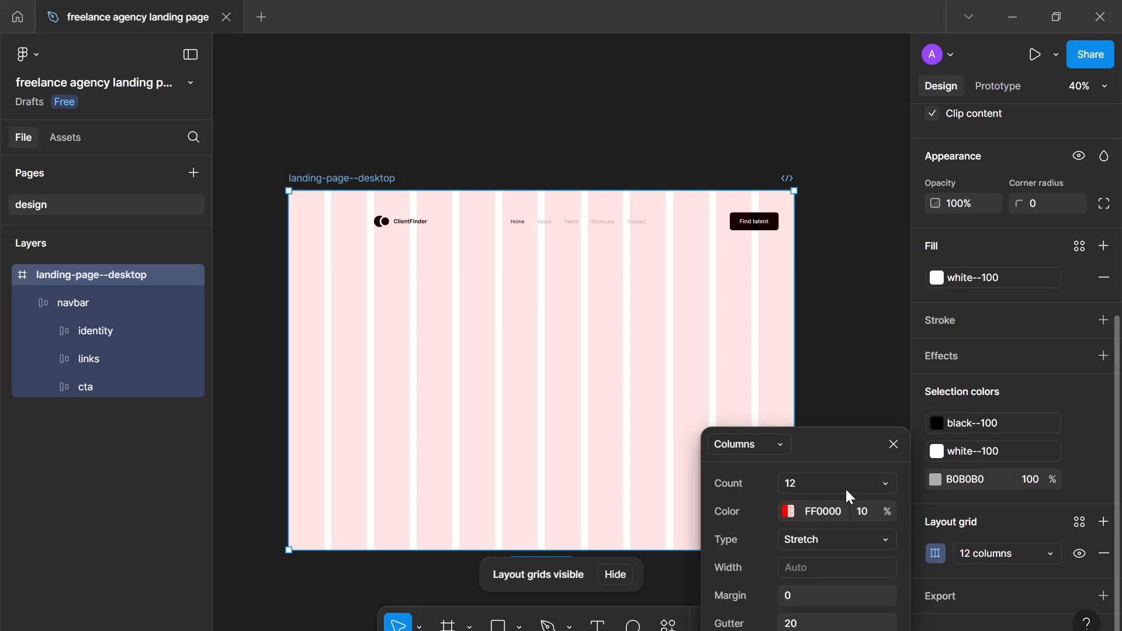
# Try 16 columns in the layout grid and return the count to 12.
pyautogui.click(845, 488)
pyautogui.press('Up')
pyautogui.press('Up')
pyautogui.press('Up')
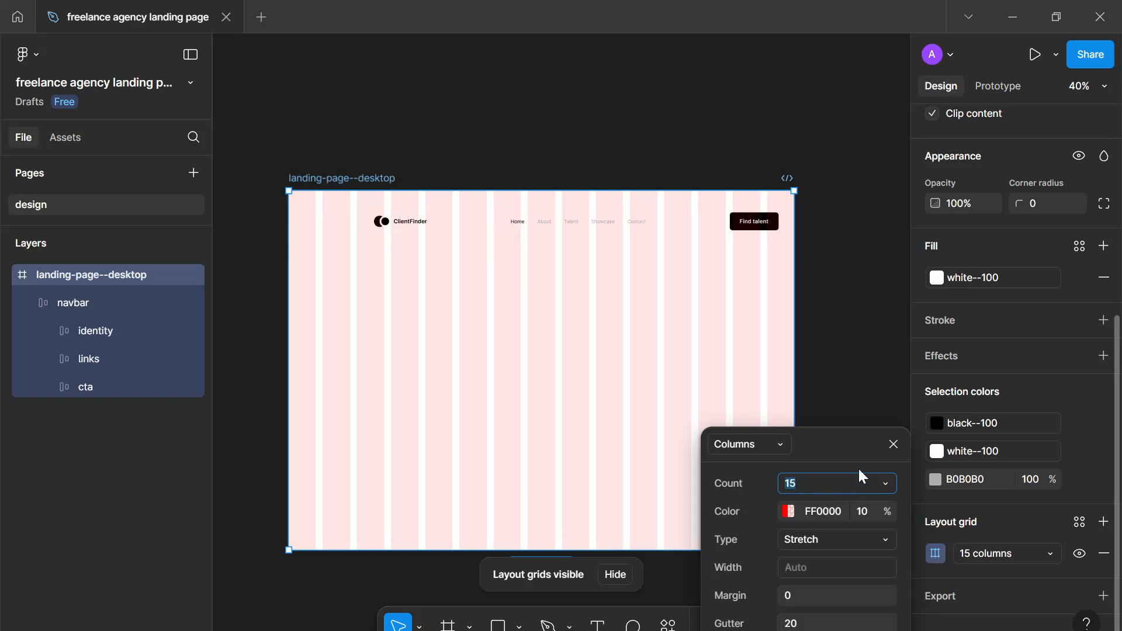
pyautogui.press('Up')
pyautogui.write('12')
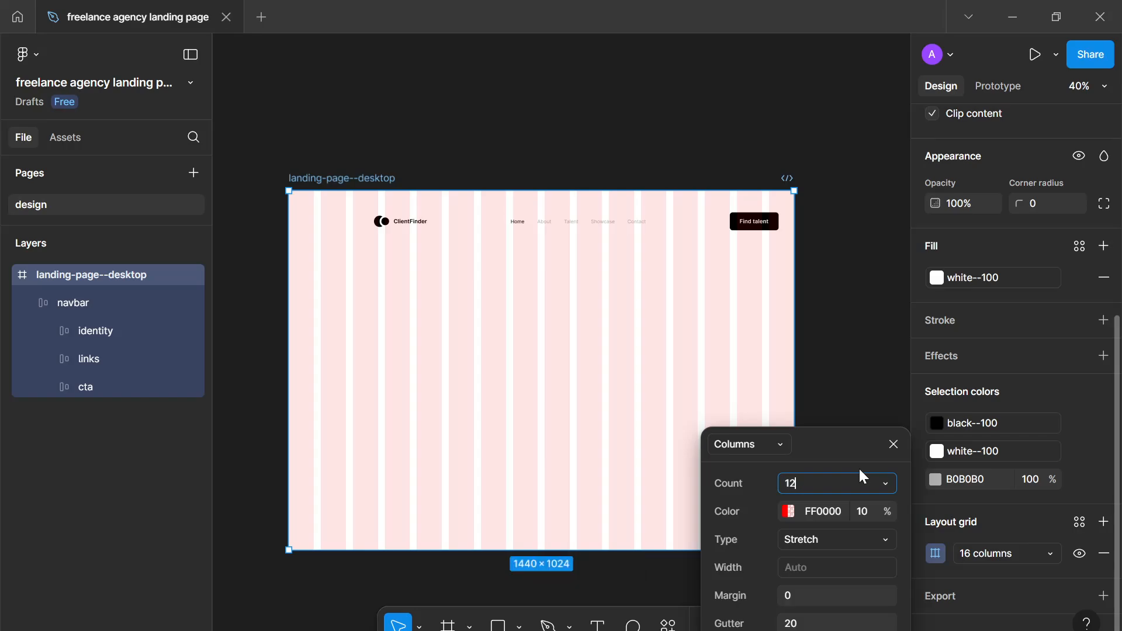
pyautogui.press('Return')
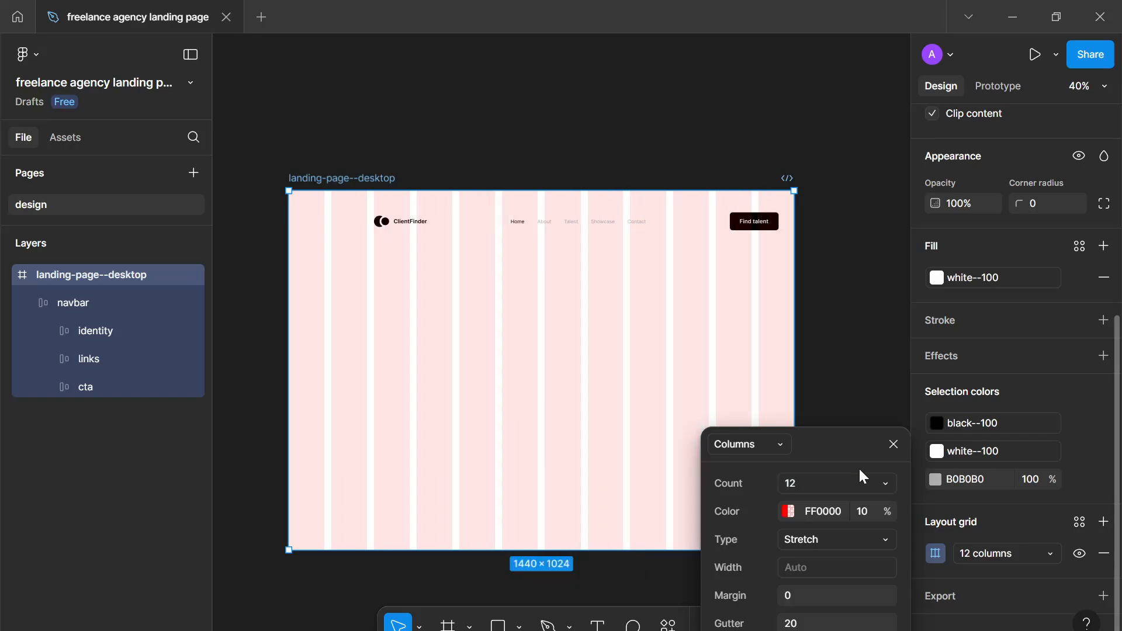
# Set the layout grid's column count to 16 and close the grid settings.
pyautogui.click(820, 485)
pyautogui.press('Up')
pyautogui.press('Up')
pyautogui.press('Up')
pyautogui.press('Up')
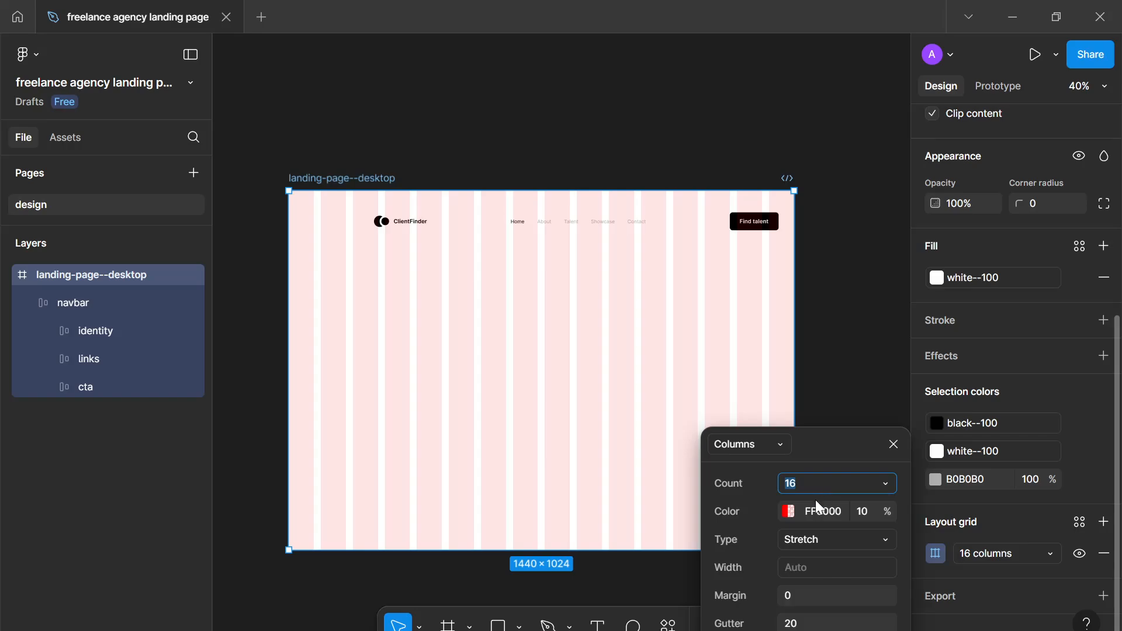
pyautogui.click(893, 444)
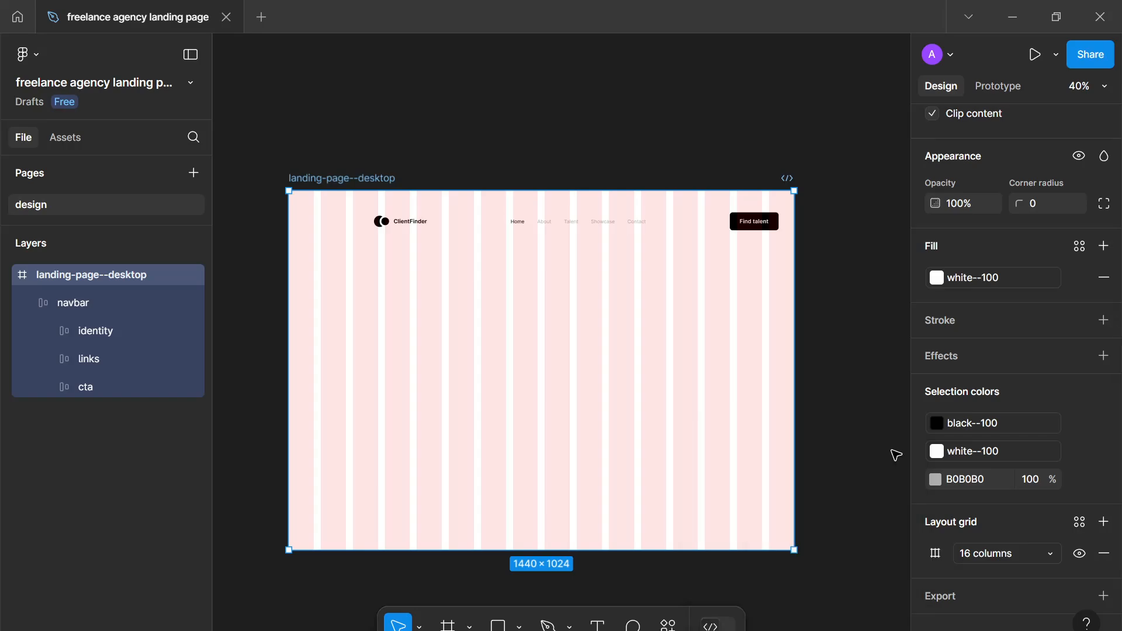
# Reposition the navbar near the frame's top so its left edge lines up with the end of the first grid column.
pyautogui.hscroll(1, 416, 224)
pyautogui.click(416, 222)
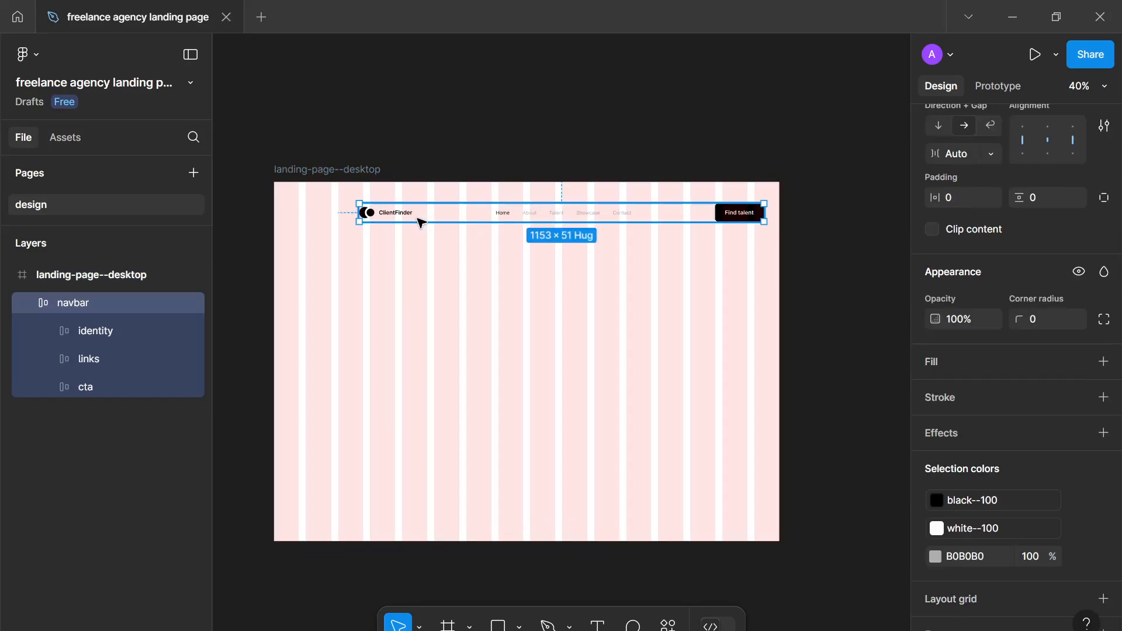
pyautogui.moveTo(418, 218); pyautogui.dragTo(343, 199)
pyautogui.scroll(3, 366, 238)
pyautogui.scroll(-4, 466, 280)
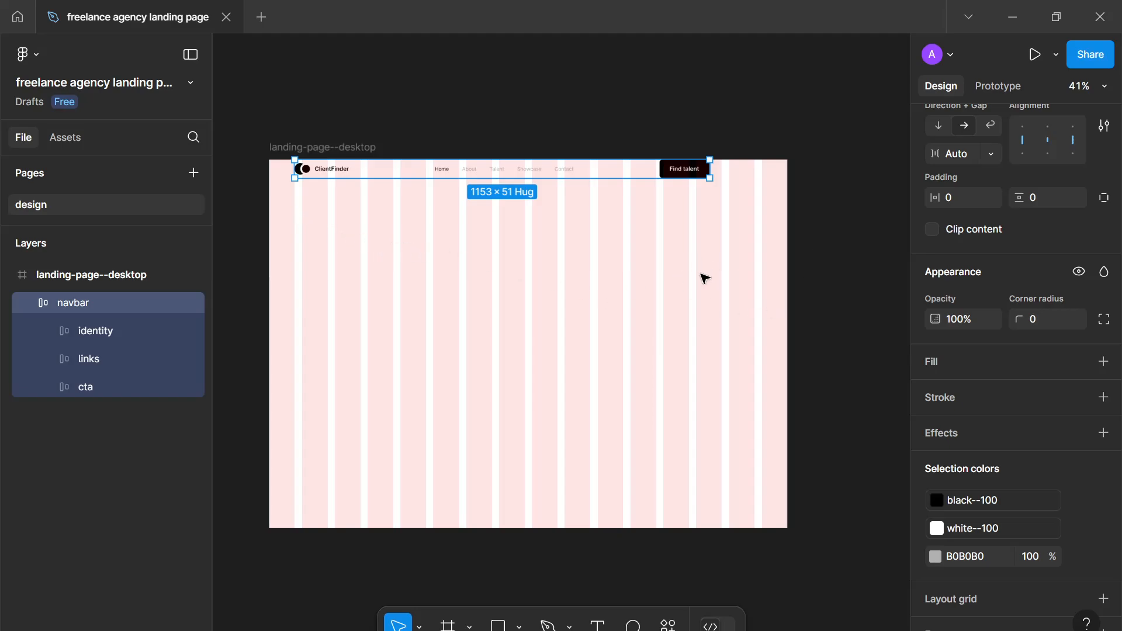
pyautogui.moveTo(616, 173); pyautogui.dragTo(603, 173)
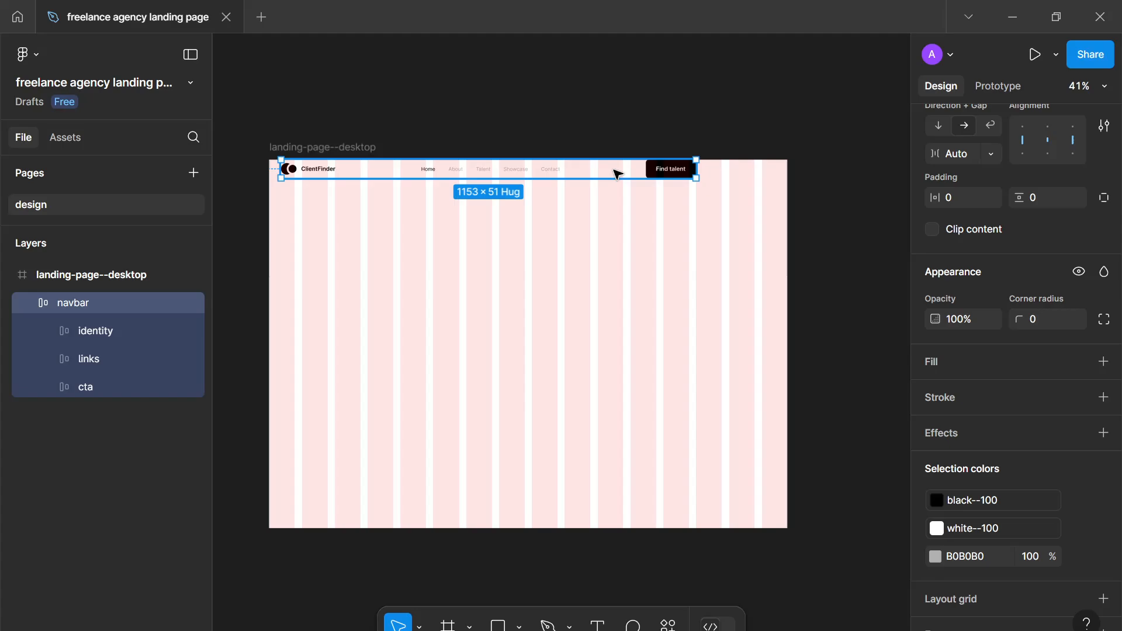
pyautogui.scroll(10, 448, 224)
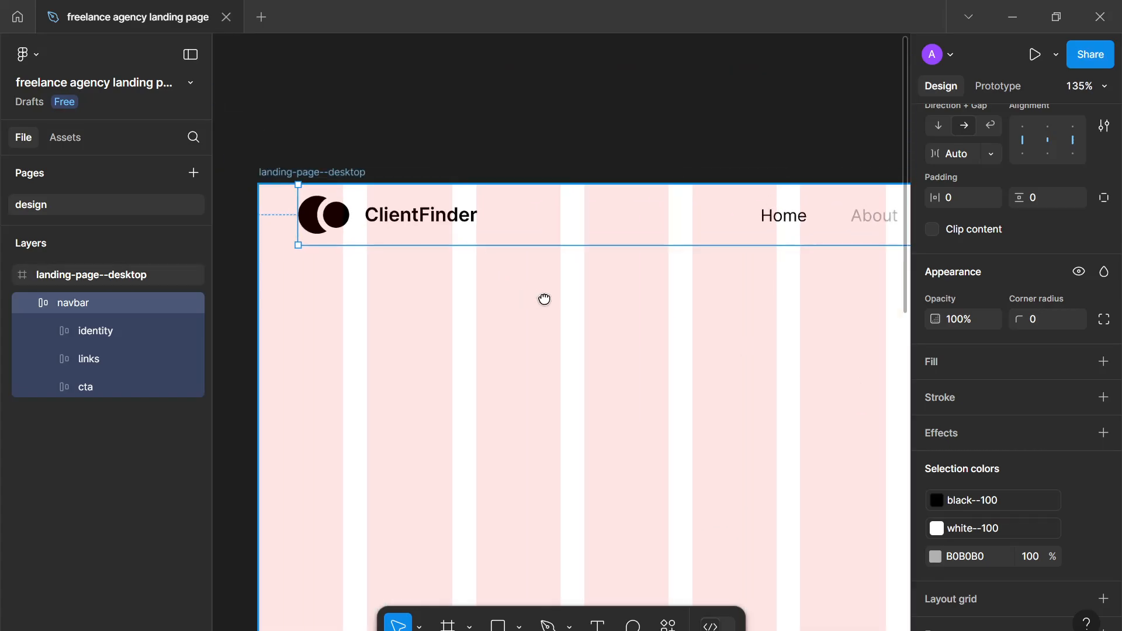
pyautogui.moveTo(351, 221); pyautogui.dragTo(406, 235)
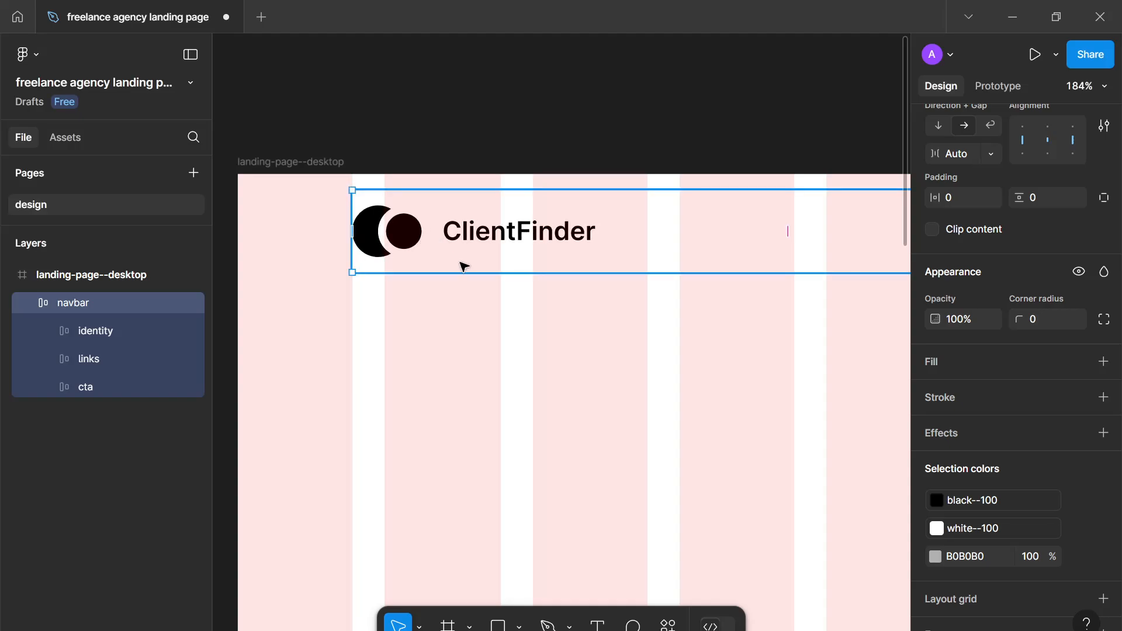
# Widen the navbar to about 1298 so its right edge lines up with the start of the last grid column.
pyautogui.scroll(-2, 470, 270)
pyautogui.scroll(-6, 500, 276)
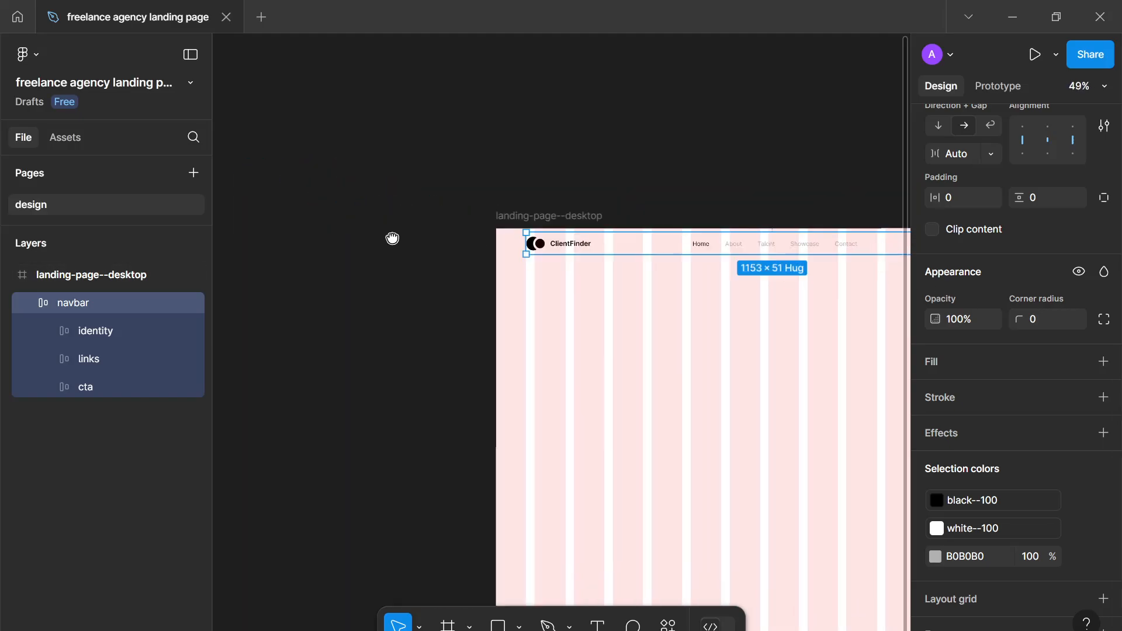
pyautogui.hscroll(5, 517, 232)
pyautogui.scroll(3, 518, 232)
pyautogui.moveTo(604, 210); pyautogui.dragTo(727, 208)
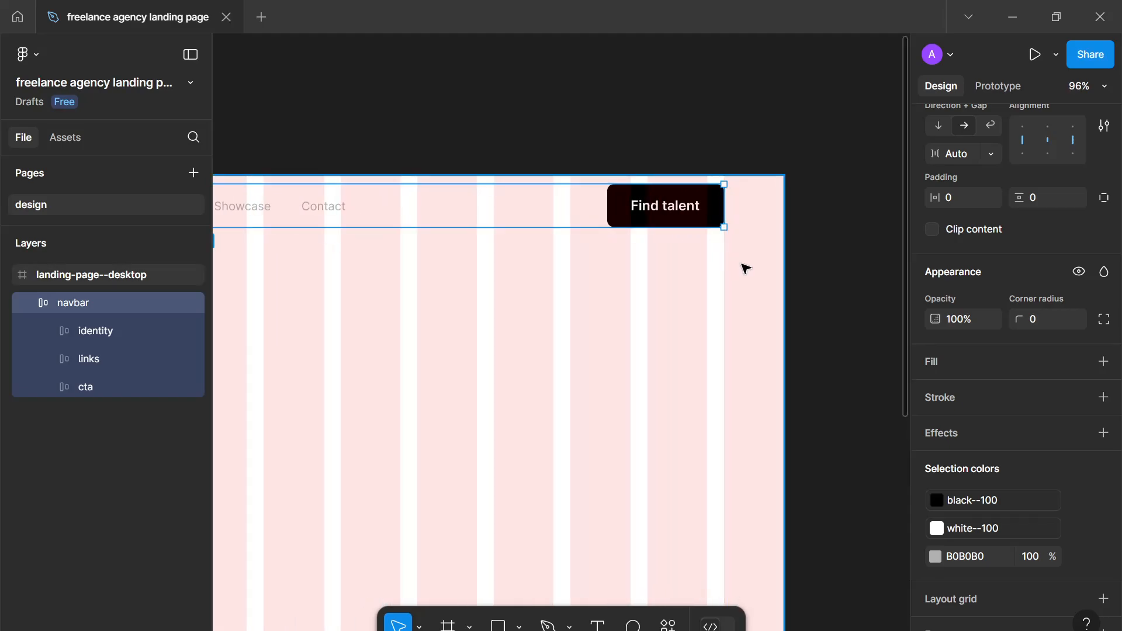
# Hide the 16-column layout grid on the landing-page--desktop frame.
pyautogui.scroll(-5, 732, 301)
pyautogui.hscroll(-2, 732, 302)
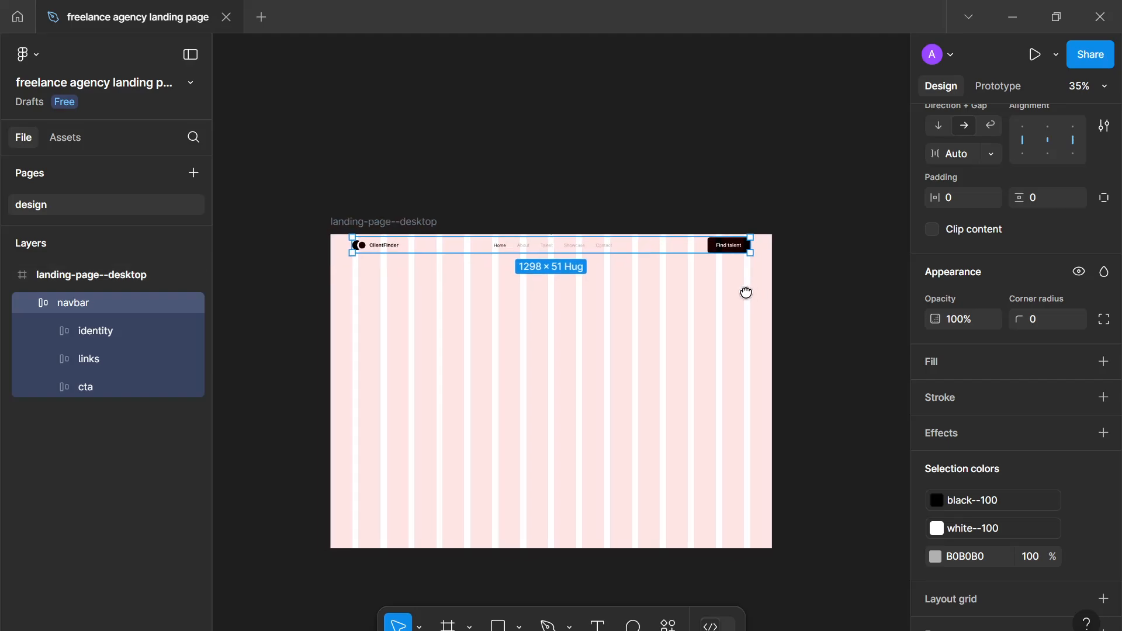
pyautogui.click(419, 222)
pyautogui.click(1080, 553)
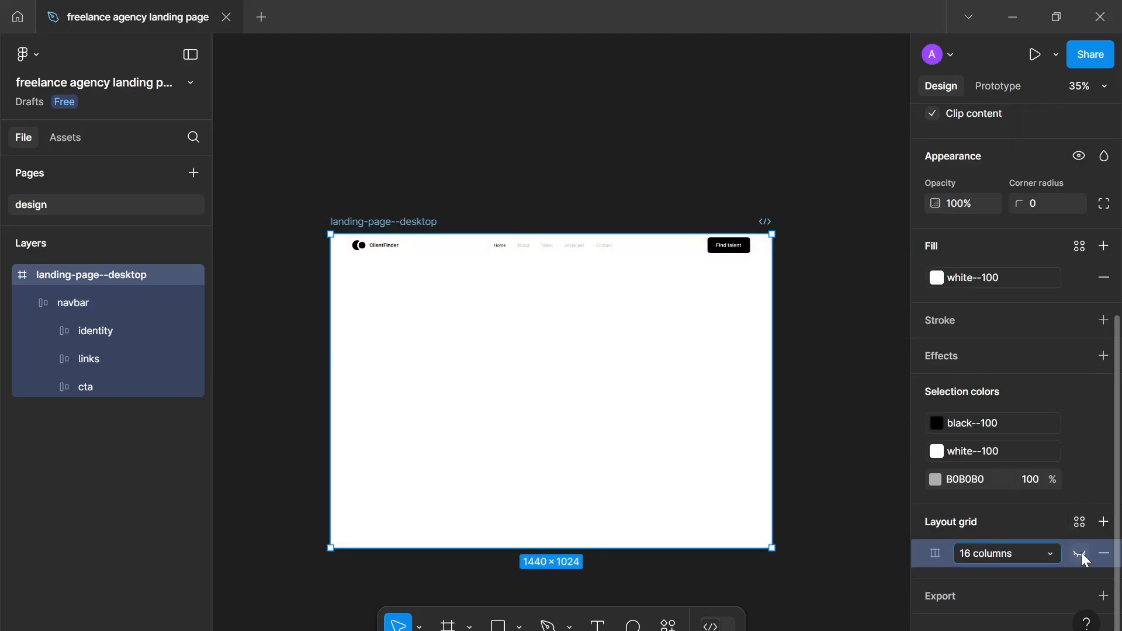
# Align the navbar to the frame's horizontal centre and top edge, then deselect it.
pyautogui.click(602, 256)
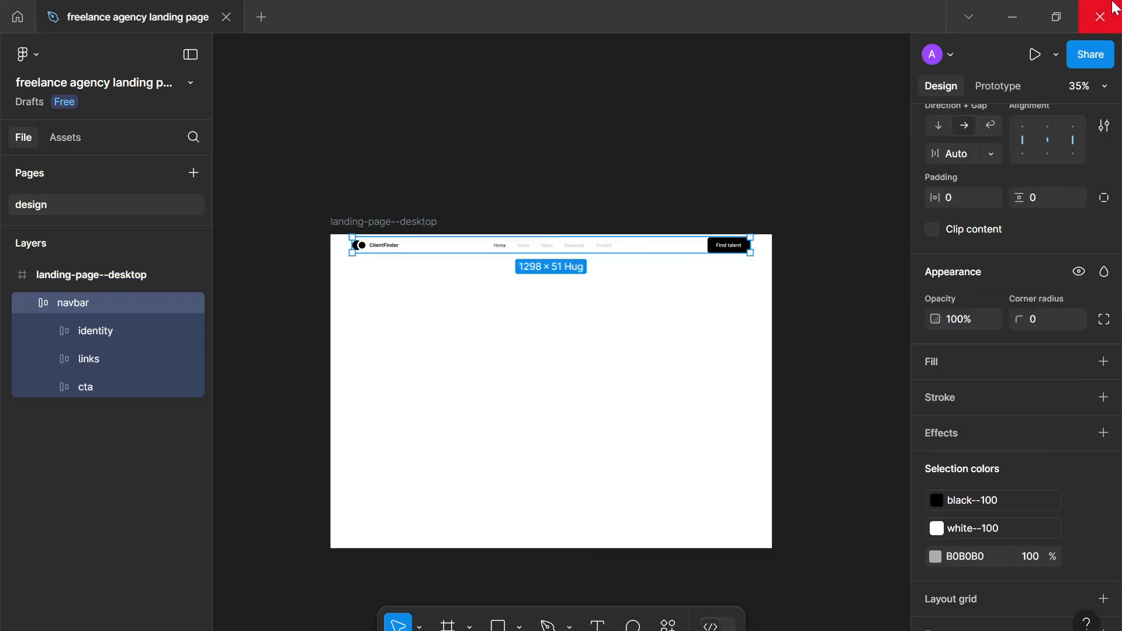
pyautogui.click(964, 212)
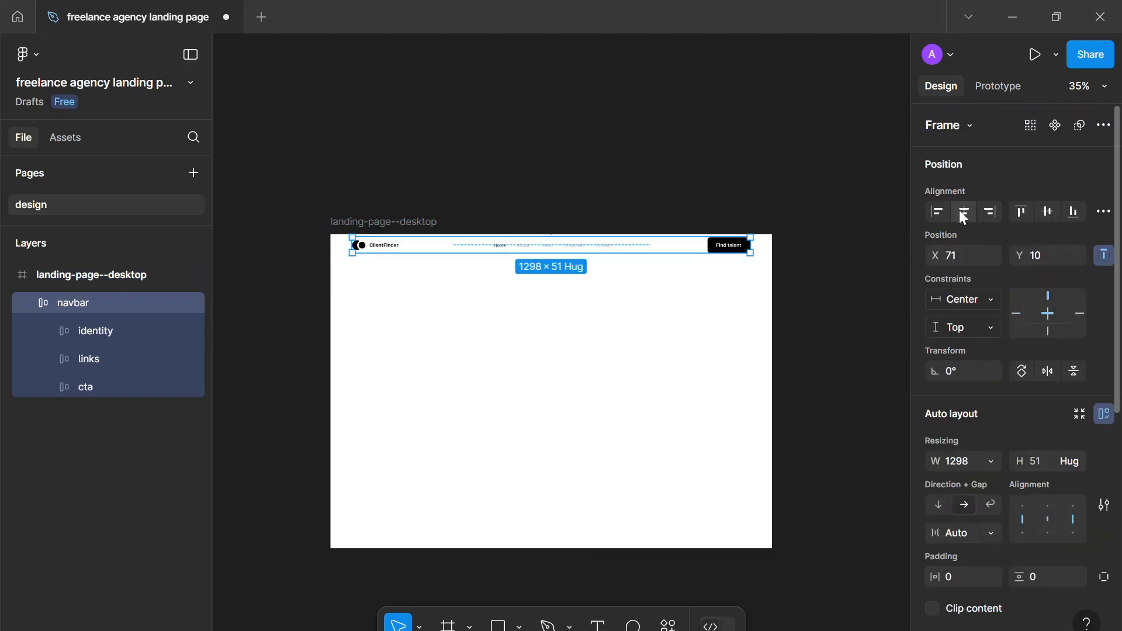
pyautogui.click(1022, 212)
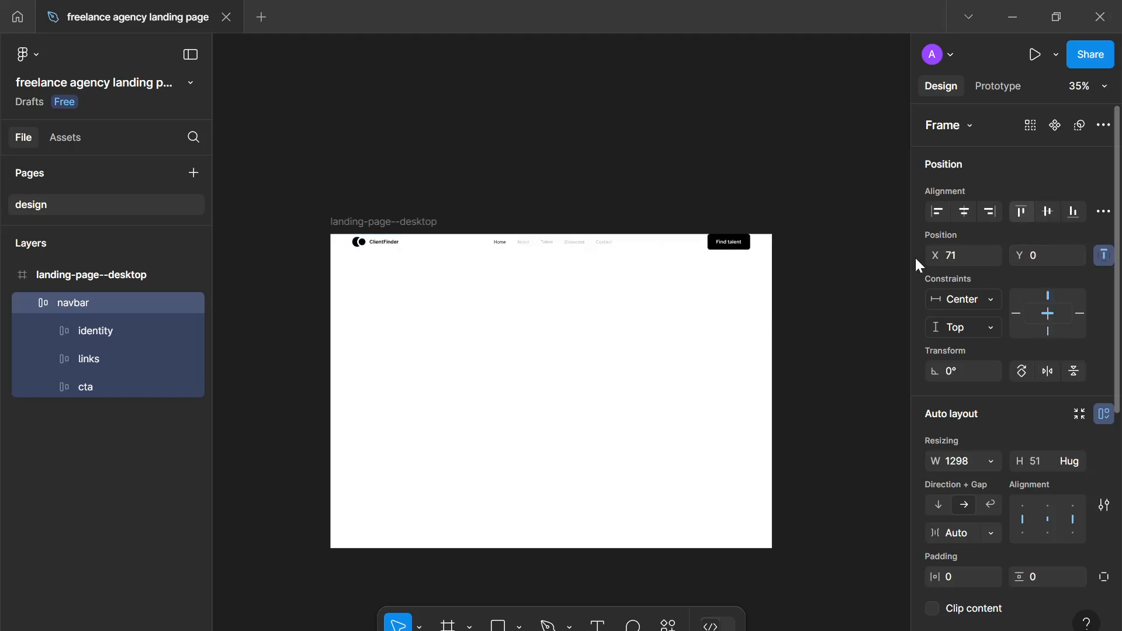
pyautogui.click(616, 344)
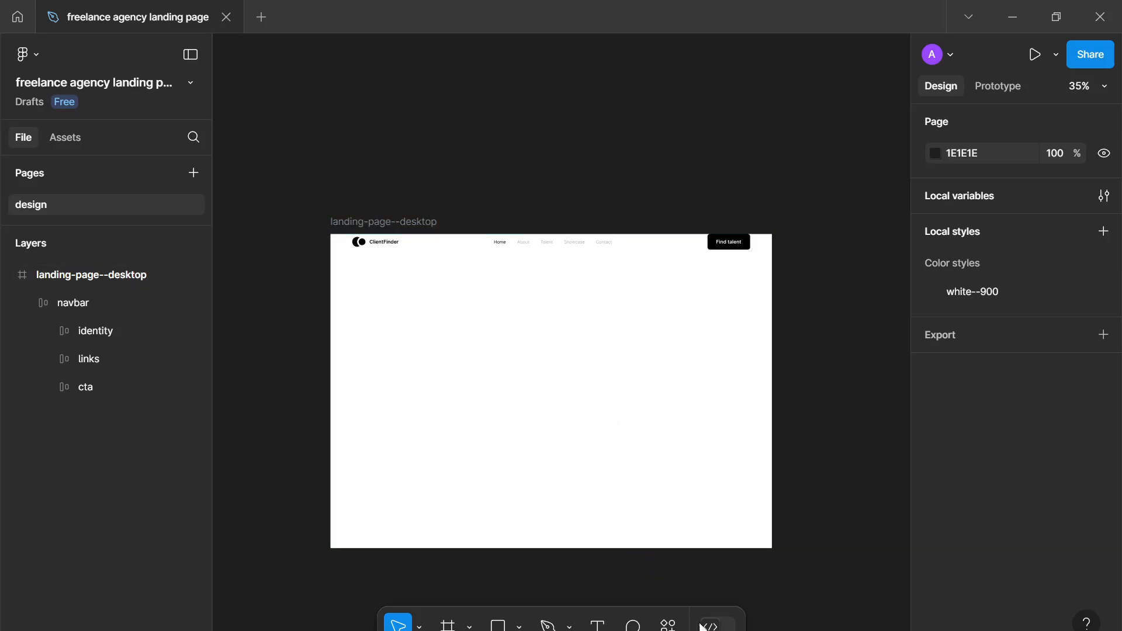
# Examine how the logo, links and Find talent button sit against the frame's top edge and sides.
pyautogui.scroll(5, 467, 330)
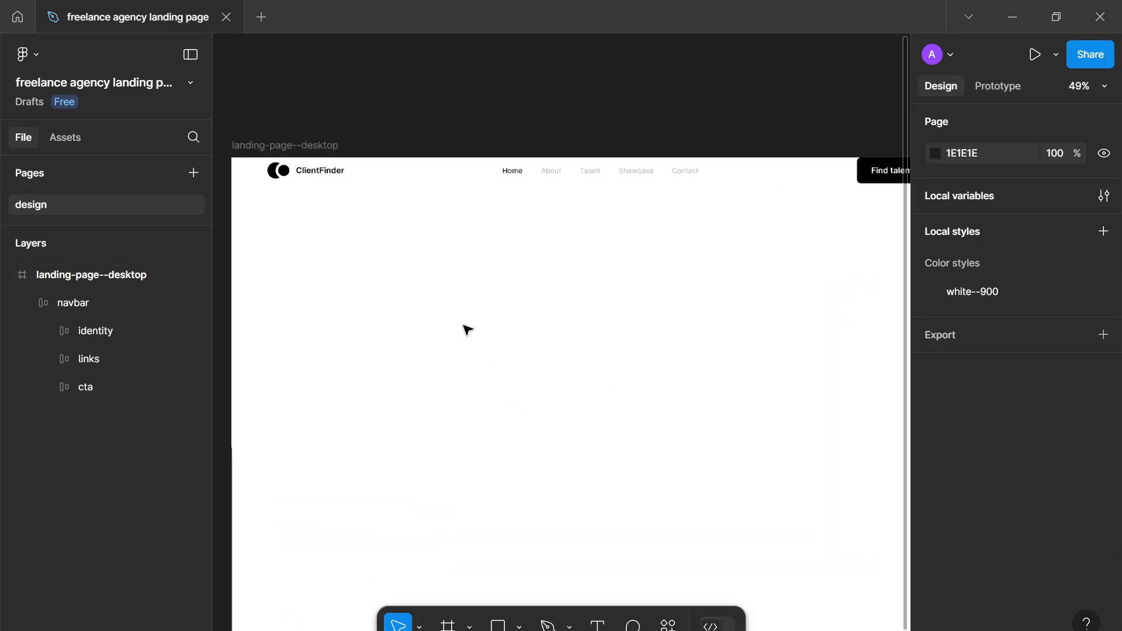
pyautogui.moveTo(467, 331); pyautogui.dragTo(444, 349)
pyautogui.click(330, 218)
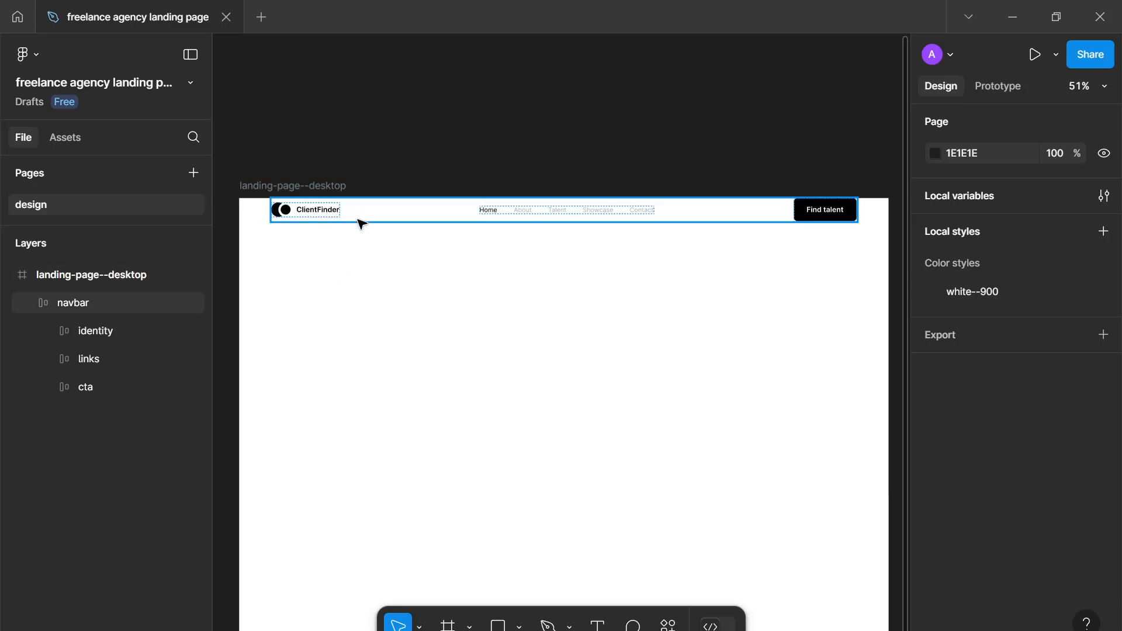
pyautogui.scroll(5, 348, 218)
pyautogui.moveTo(351, 215); pyautogui.dragTo(475, 261)
pyautogui.hscroll(3, 526, 246)
pyautogui.scroll(3, 649, 235)
pyautogui.scroll(-5, 468, 252)
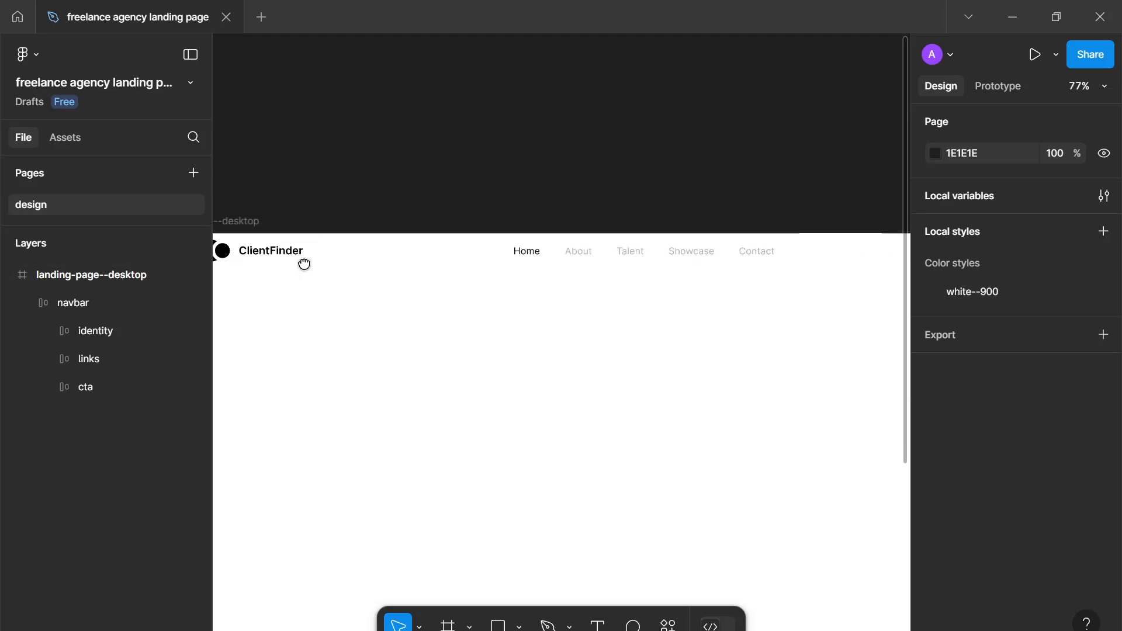
pyautogui.scroll(5, 398, 296)
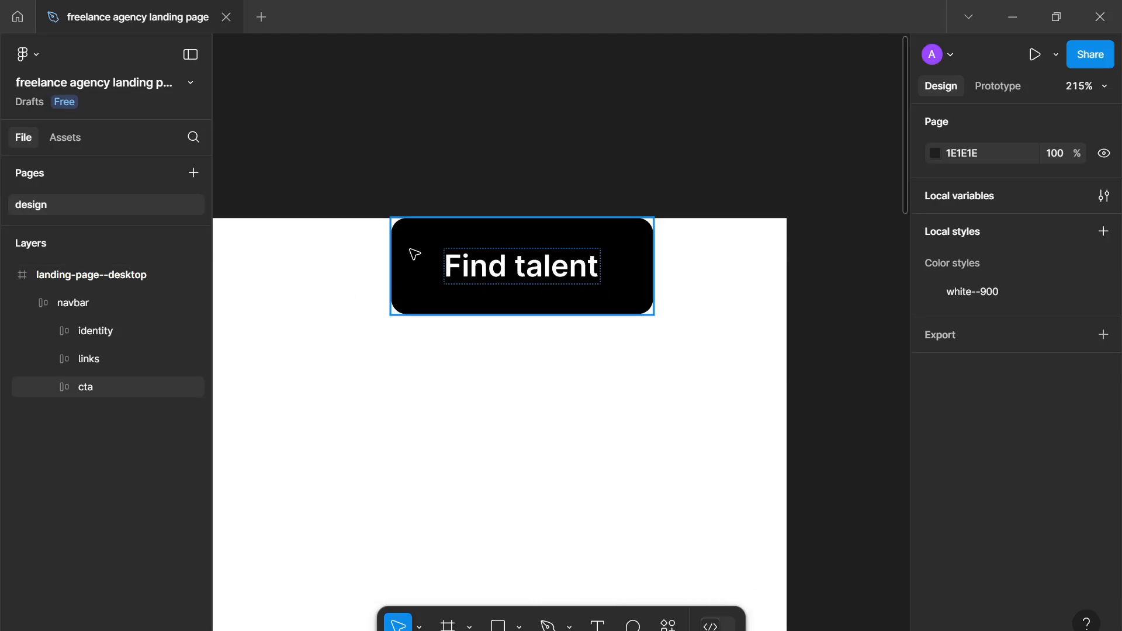
pyautogui.click(358, 249)
pyautogui.click(663, 261)
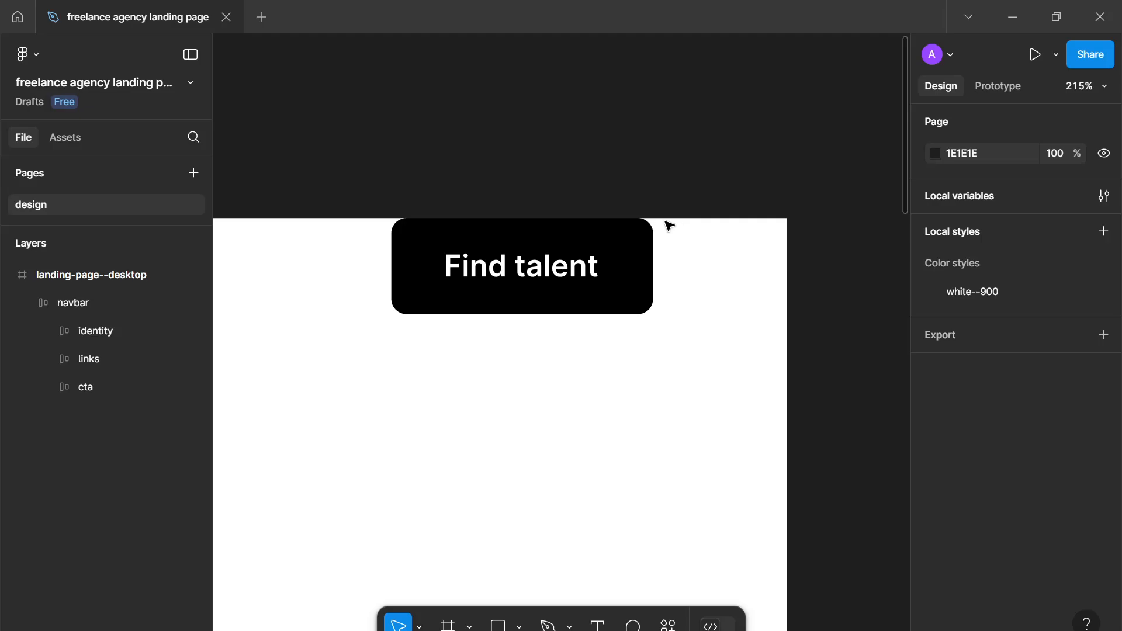
pyautogui.moveTo(665, 221); pyautogui.dragTo(706, 251)
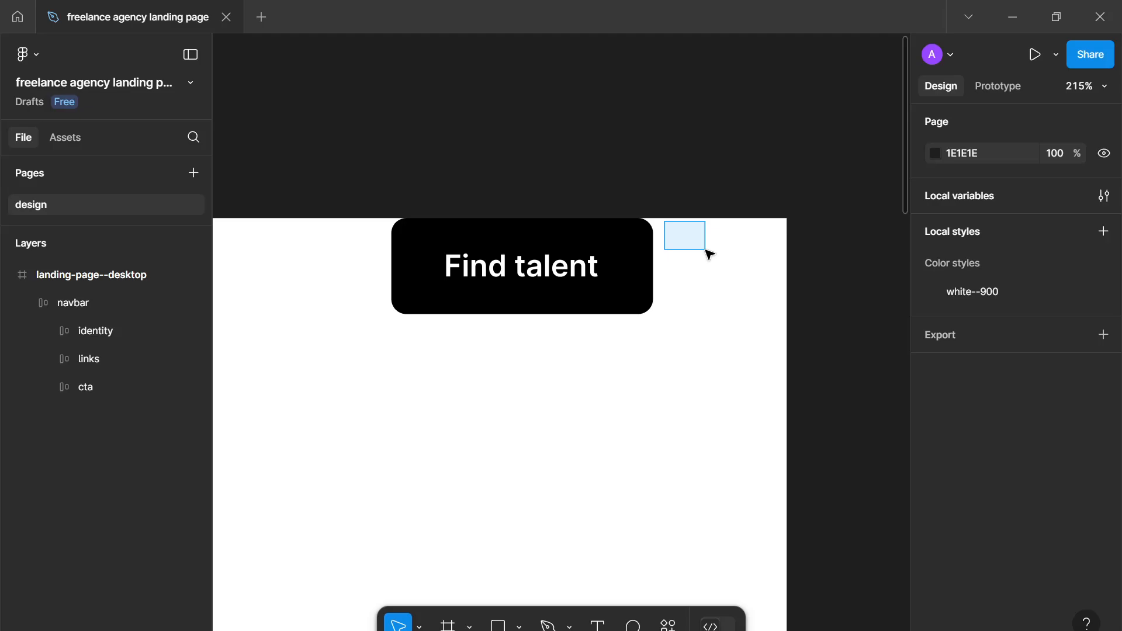
pyautogui.moveTo(707, 251)
pyautogui.mouseDown()
pyautogui.moveTo(696, 276)
pyautogui.moveTo(696, 260)
pyautogui.mouseUp()
pyautogui.scroll(-3, 671, 228)
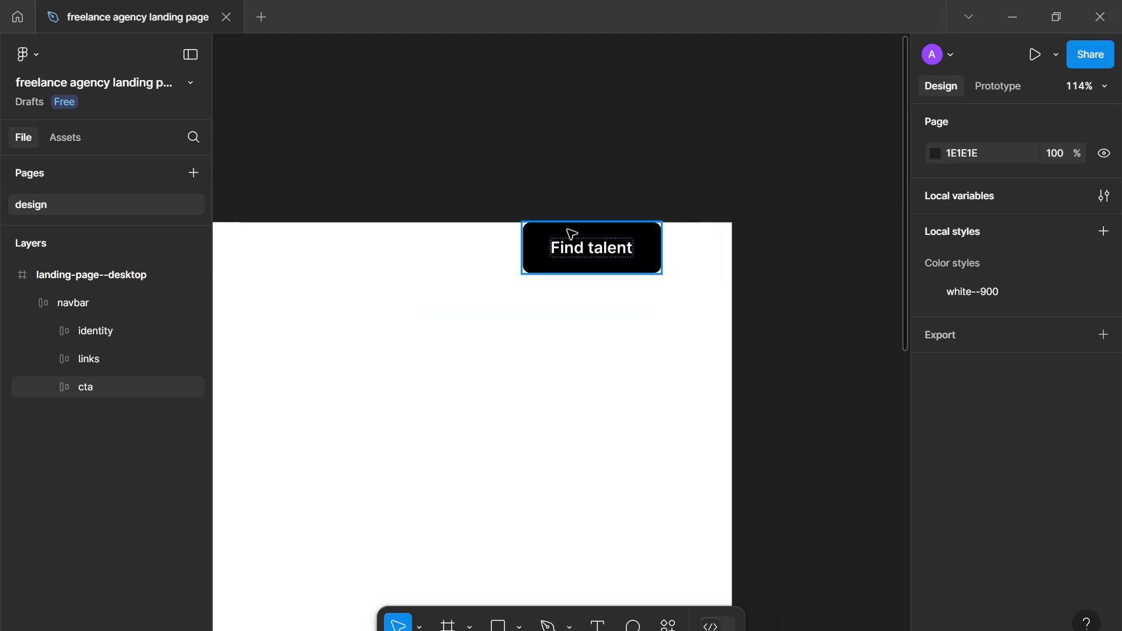
pyautogui.scroll(-5, 413, 236)
# Try a vertical padding of 24 on the navbar.
pyautogui.click(566, 260)
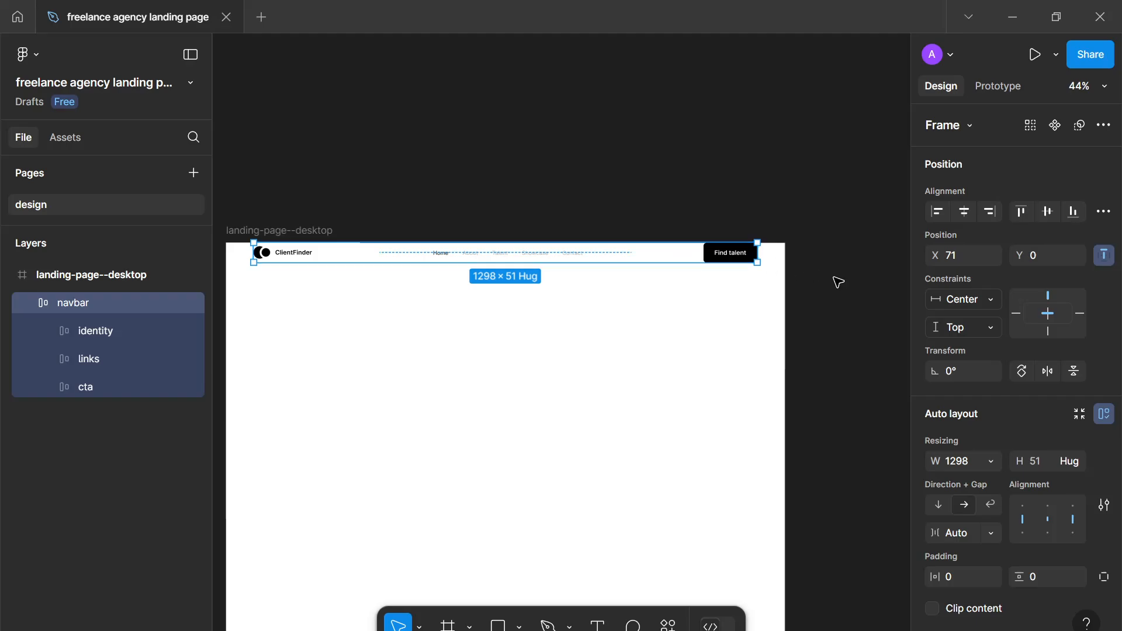
pyautogui.scroll(-6, 993, 344)
pyautogui.click(1032, 347)
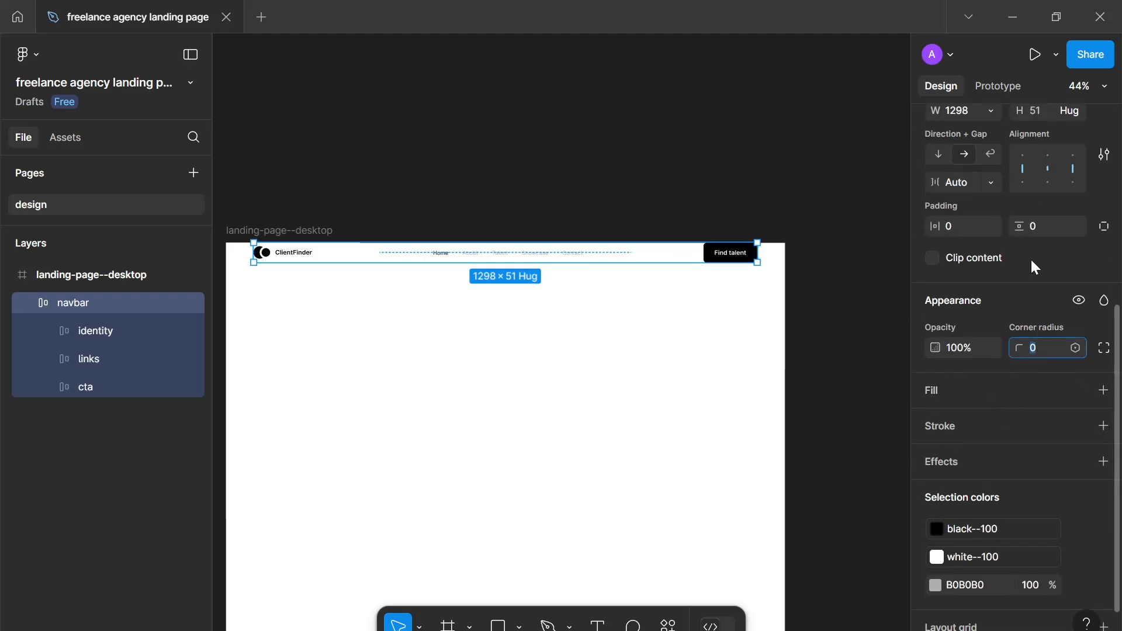
pyautogui.click(1033, 231)
pyautogui.write('24')
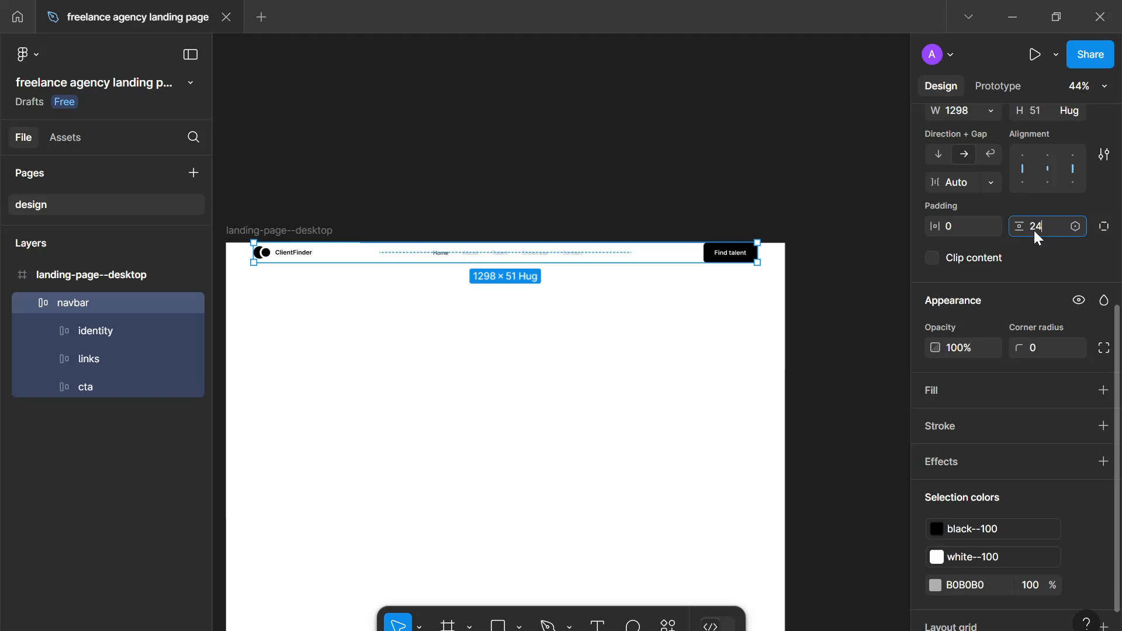
pyautogui.press('Return')
pyautogui.click(572, 385)
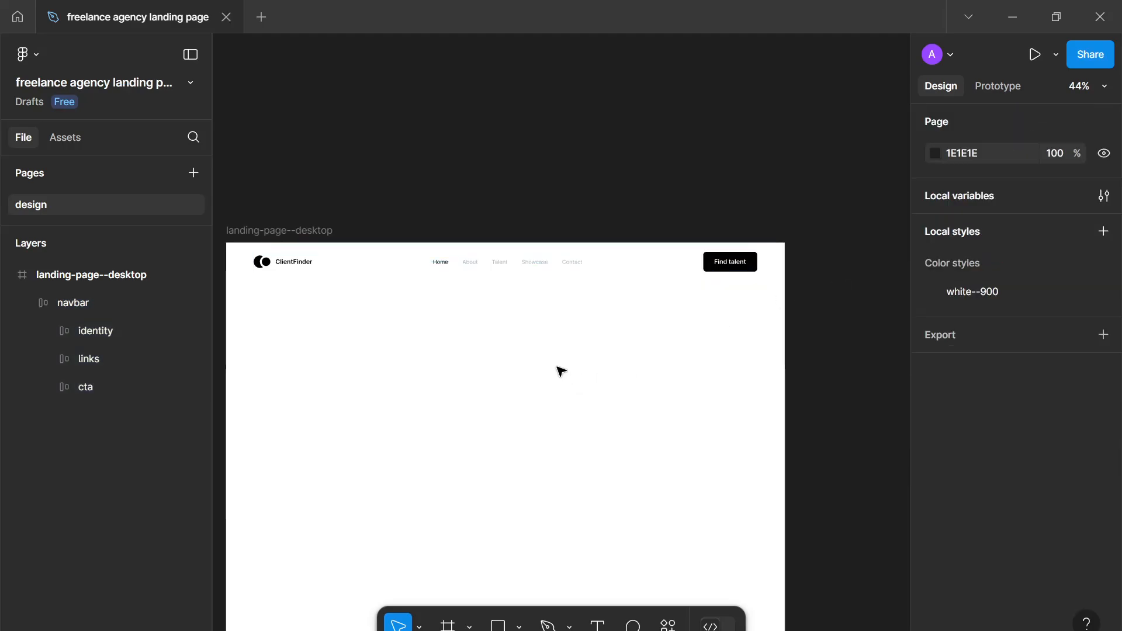
pyautogui.scroll(-3, 562, 371)
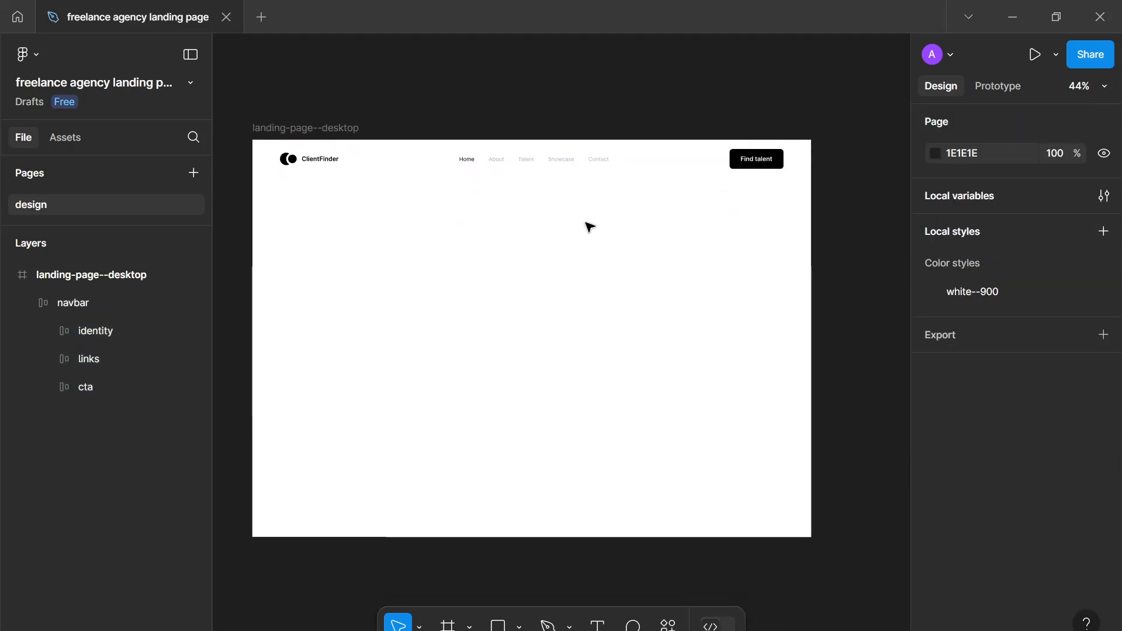
# Try a vertical padding of 16 on the navbar.
pyautogui.click(579, 167)
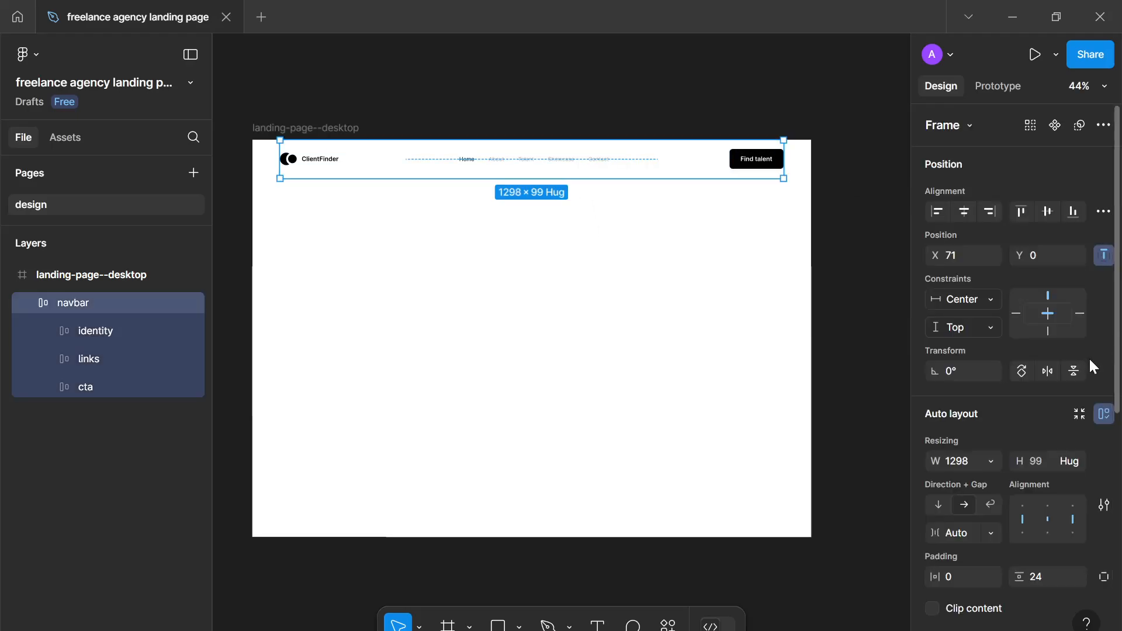
pyautogui.click(1054, 577)
pyautogui.write('1')
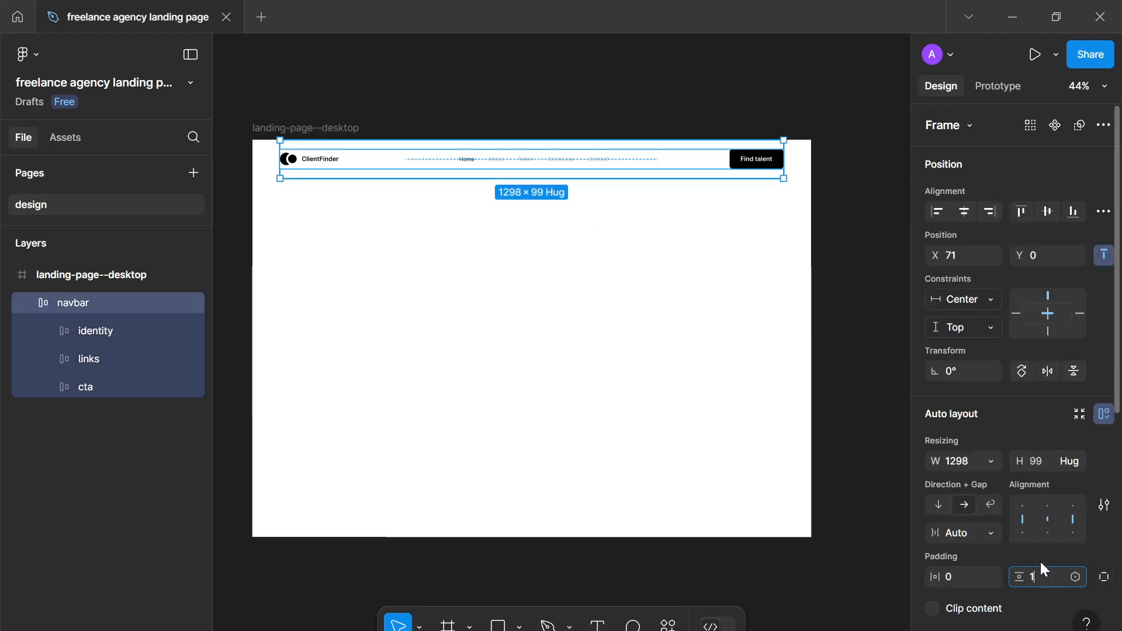
pyautogui.write('6')
pyautogui.press('Return')
pyautogui.click(591, 406)
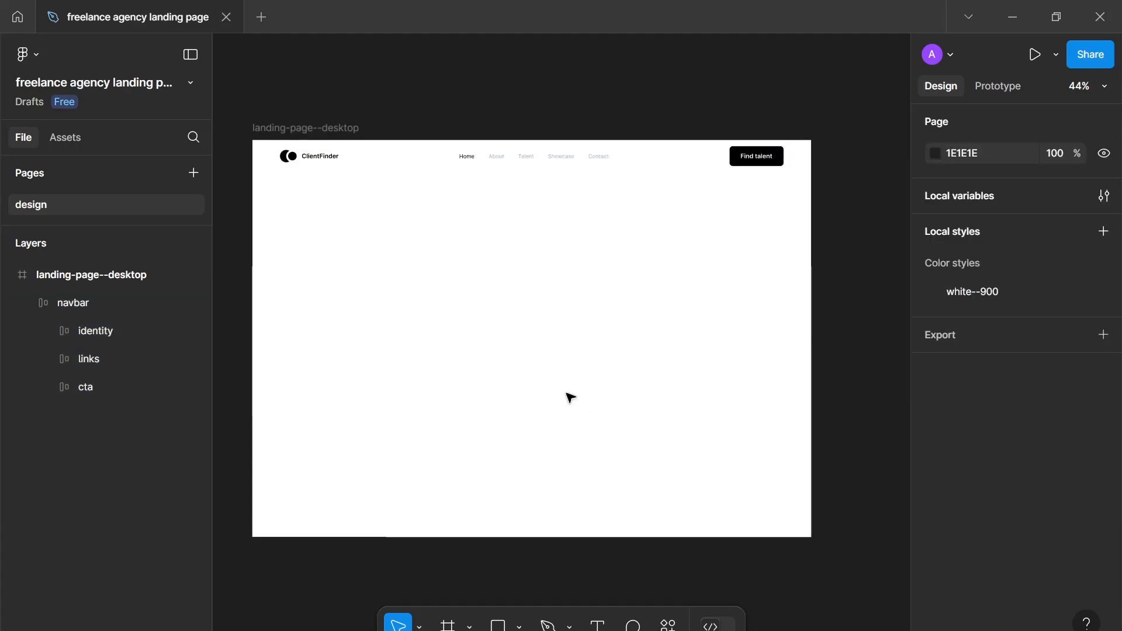
pyautogui.scroll(2, 571, 398)
pyautogui.moveTo(571, 389); pyautogui.dragTo(584, 374)
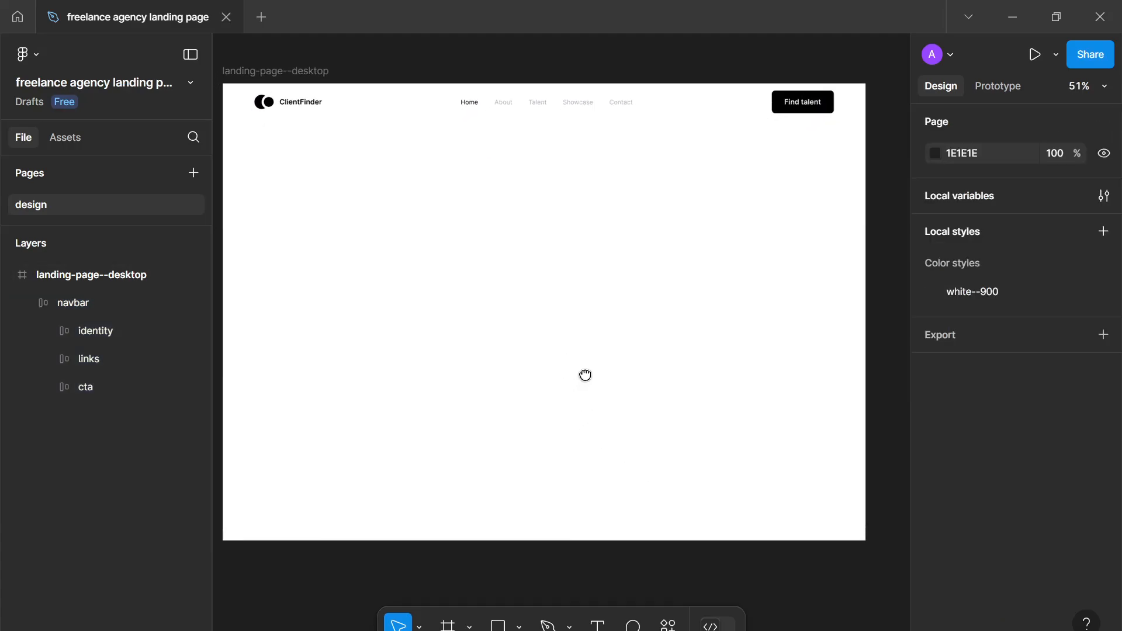
# Set the navbar's vertical padding to 20 and deselect it.
pyautogui.click(678, 102)
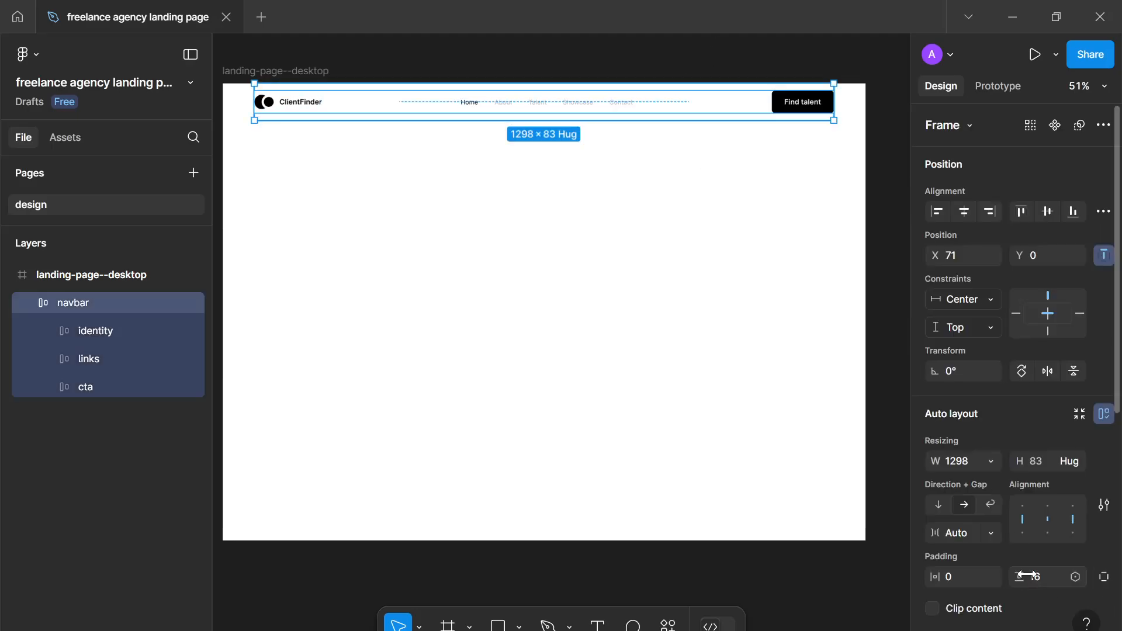
pyautogui.write('20')
pyautogui.press('Return')
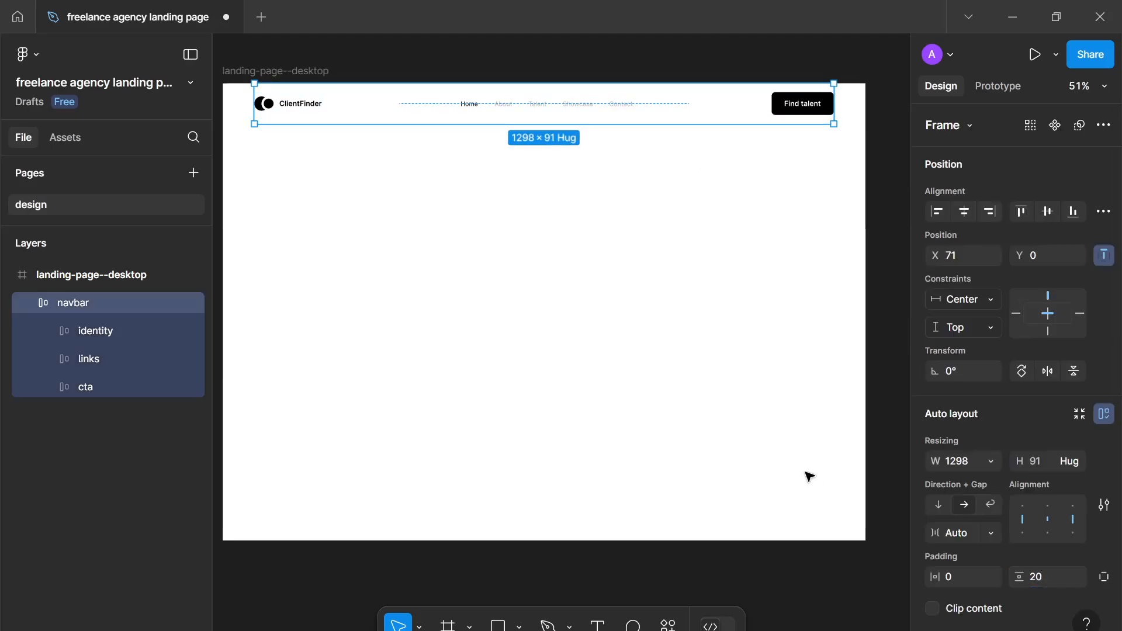
pyautogui.click(716, 413)
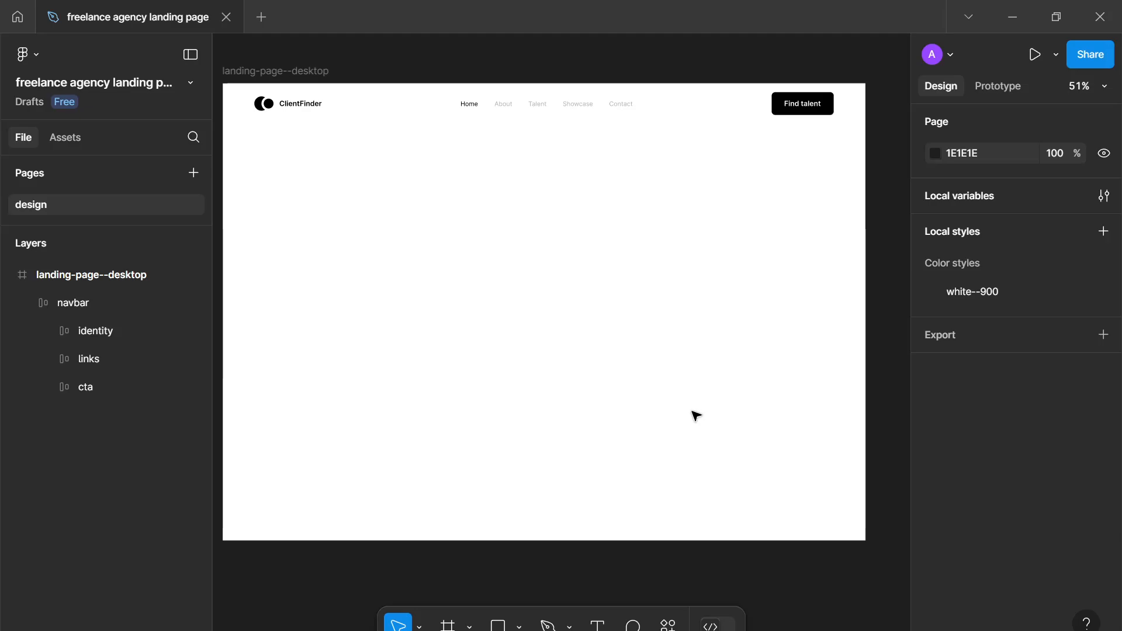
# Collapse the navbar and landing-page--desktop layers in the layer tree.
pyautogui.scroll(1, 695, 415)
pyautogui.moveTo(691, 409); pyautogui.dragTo(712, 391)
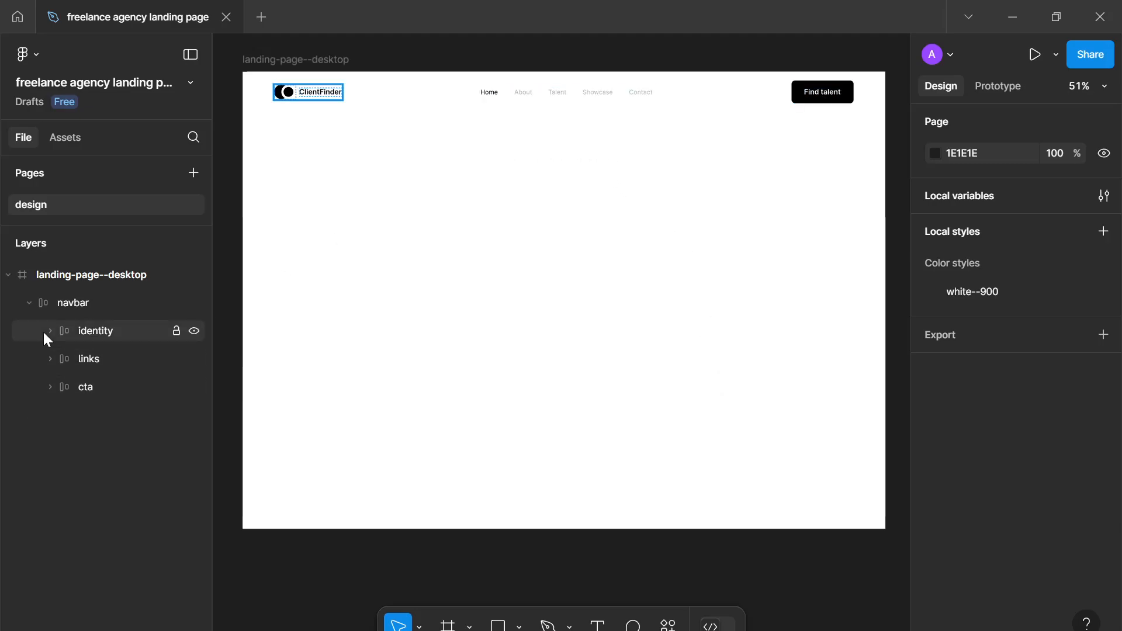
pyautogui.click(29, 304)
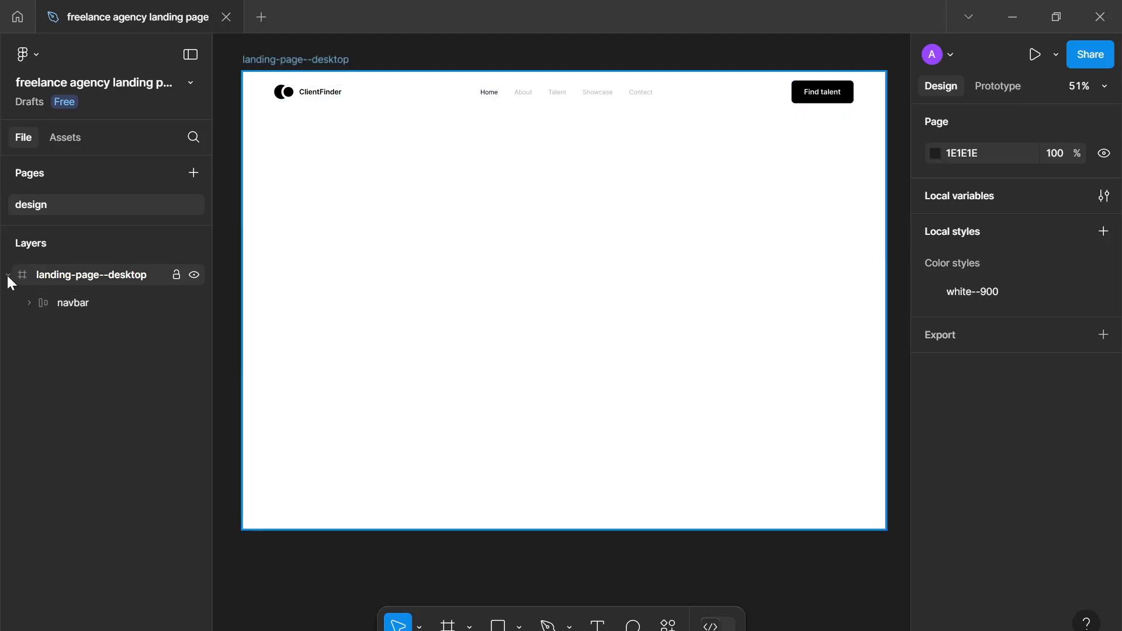
# Examine the header's spacing from the ClientFinder logo across the links to the Find talent button.
pyautogui.moveTo(382, 182); pyautogui.dragTo(380, 220)
pyautogui.scroll(3, 378, 221)
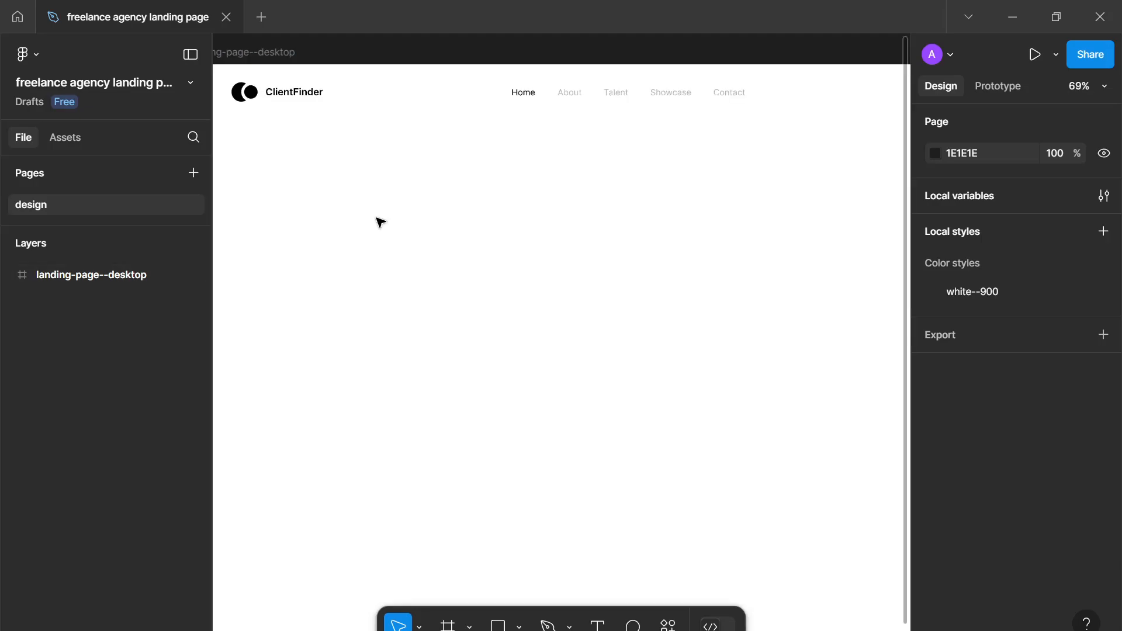
pyautogui.scroll(3, 416, 278)
pyautogui.scroll(1, 434, 280)
pyautogui.scroll(2, 441, 277)
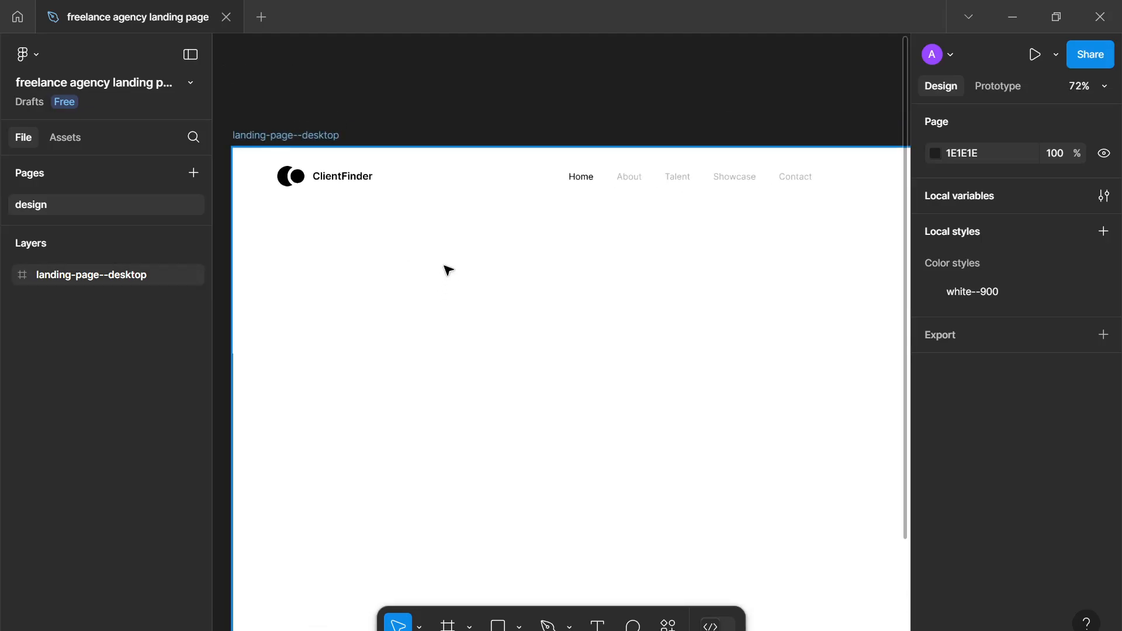
pyautogui.moveTo(838, 188); pyautogui.dragTo(331, 215)
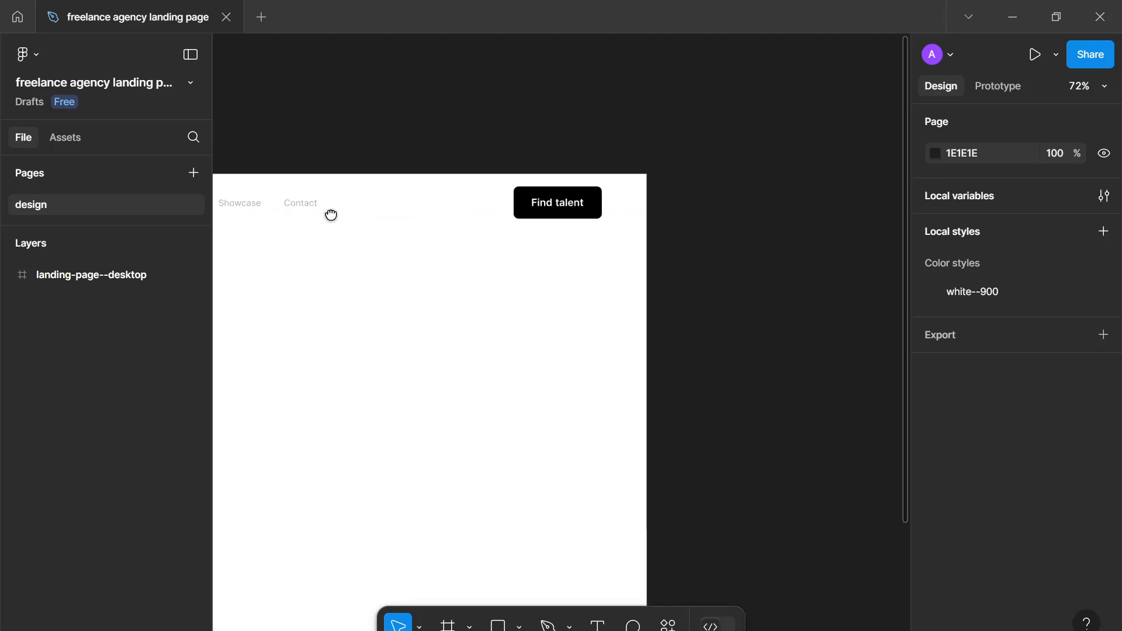
pyautogui.scroll(-3, 539, 206)
pyautogui.moveTo(526, 248); pyautogui.dragTo(634, 296)
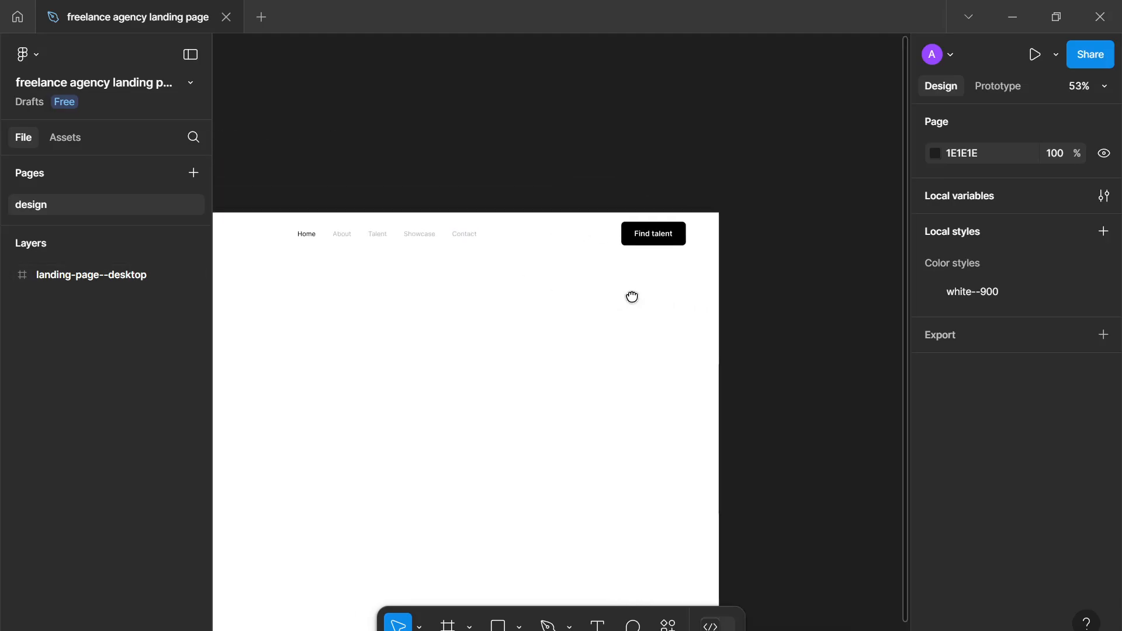
pyautogui.scroll(-3, 633, 296)
pyautogui.moveTo(446, 268); pyautogui.dragTo(546, 267)
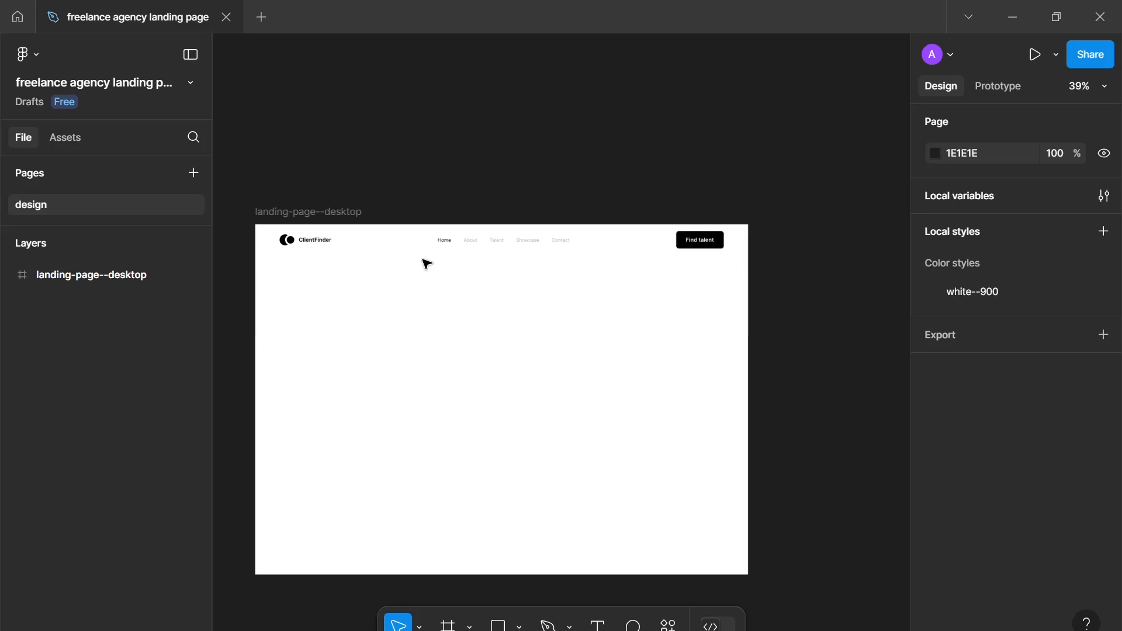
pyautogui.moveTo(337, 271); pyautogui.dragTo(673, 449)
pyautogui.moveTo(425, 295); pyautogui.dragTo(521, 427)
pyautogui.moveTo(464, 346); pyautogui.dragTo(532, 246)
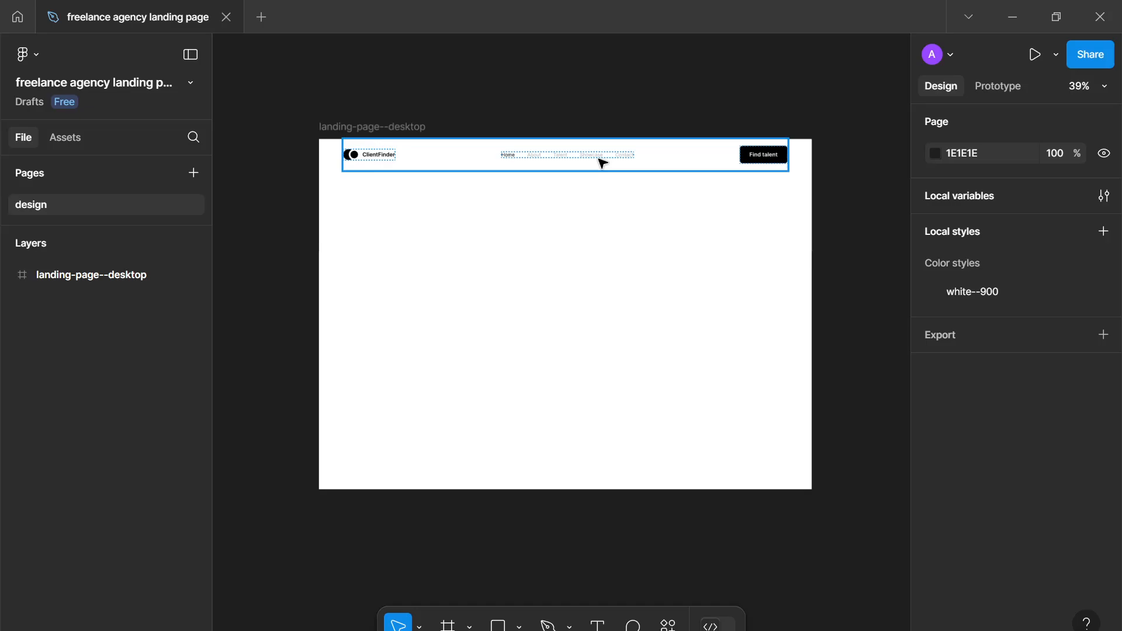